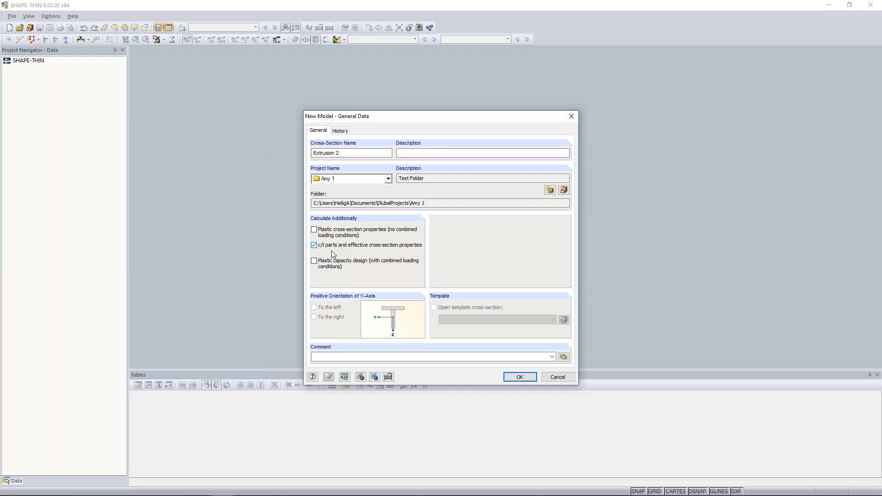
# Create the Extrusion 2 model with c/t parts calculation and place the DXF template for further editing with its corner at the origin
pyautogui.click(507, 377)
pyautogui.click(431, 270)
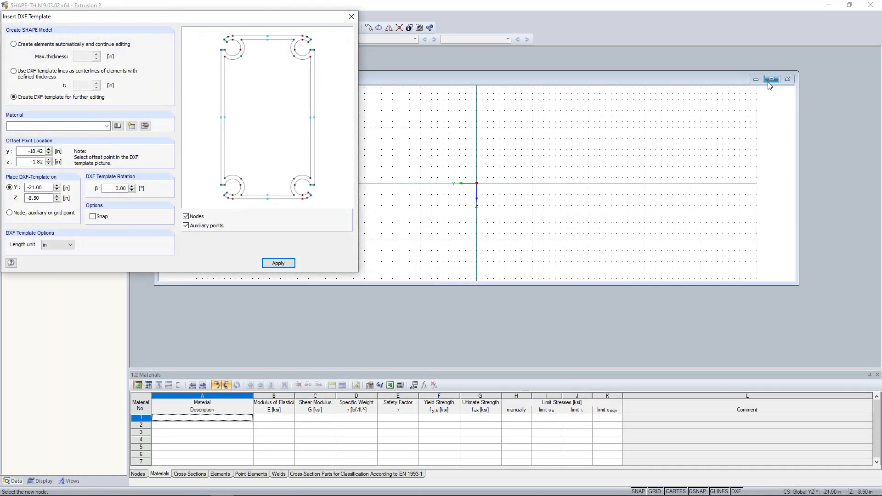
pyautogui.click(772, 79)
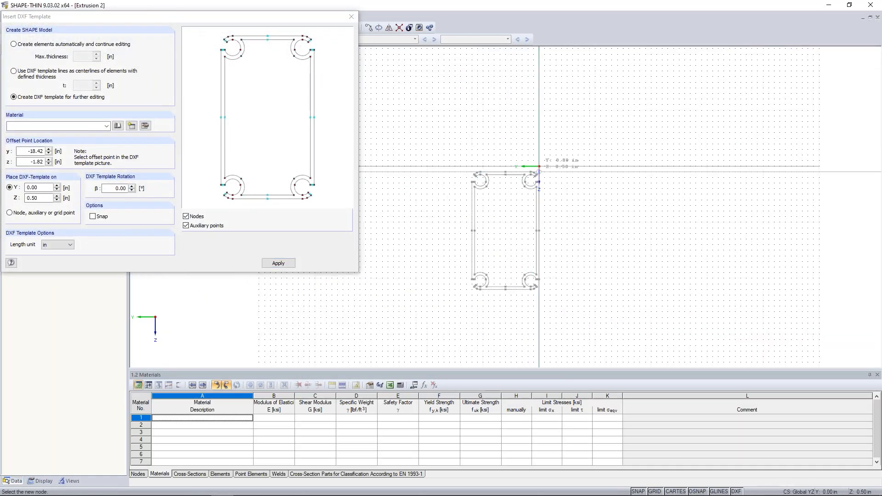
pyautogui.click(538, 166)
pyautogui.press('Escape')
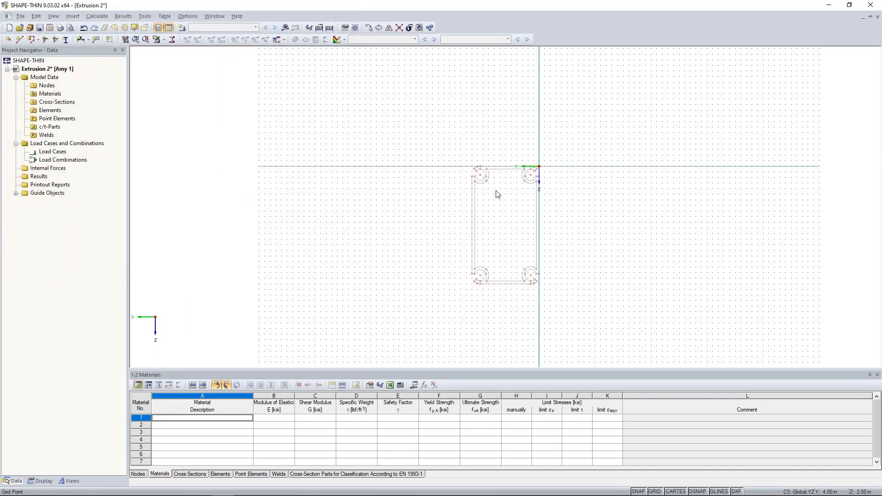
# Set a center line between the two edge lines of the profile's top plate using Set Elements with DXF Template
pyautogui.scroll(3, 497, 190)
pyautogui.moveTo(495, 196); pyautogui.dragTo(417, 145, button='middle')
pyautogui.scroll(-2, 428, 153)
pyautogui.scroll(-1, 430, 157)
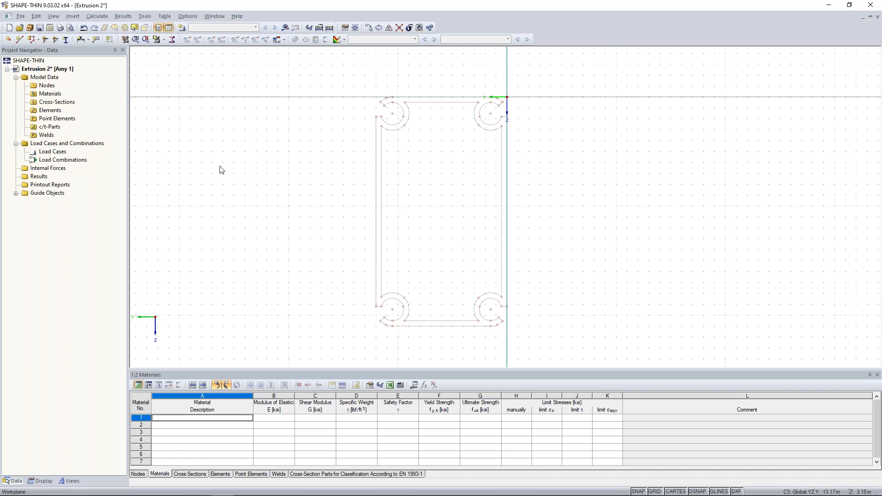
pyautogui.click(37, 16)
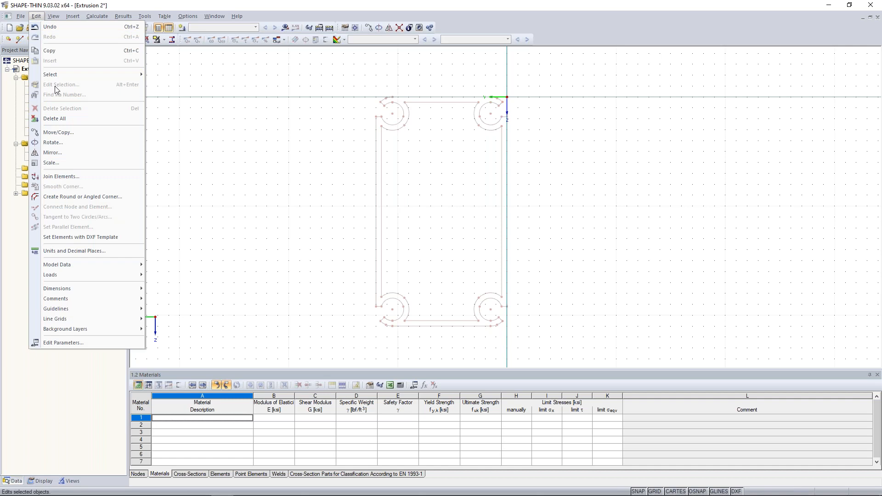
pyautogui.click(61, 240)
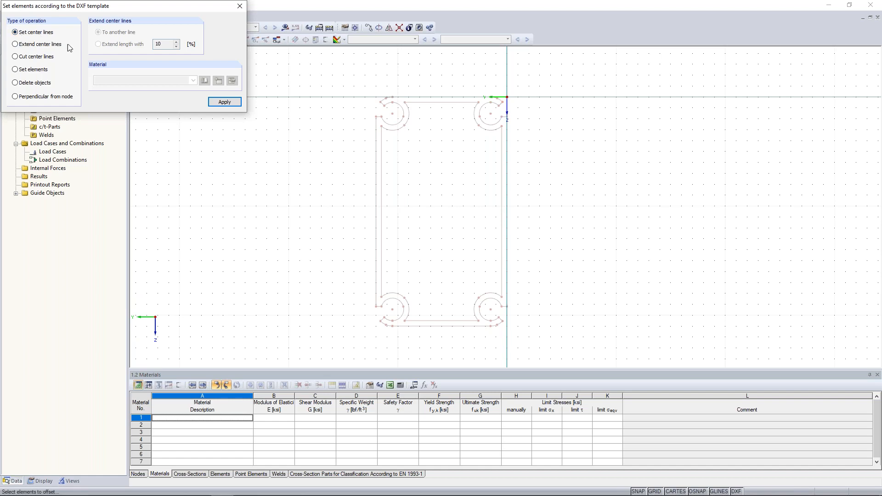
pyautogui.moveTo(423, 118); pyautogui.dragTo(433, 158, button='middle')
pyautogui.scroll(4, 427, 144)
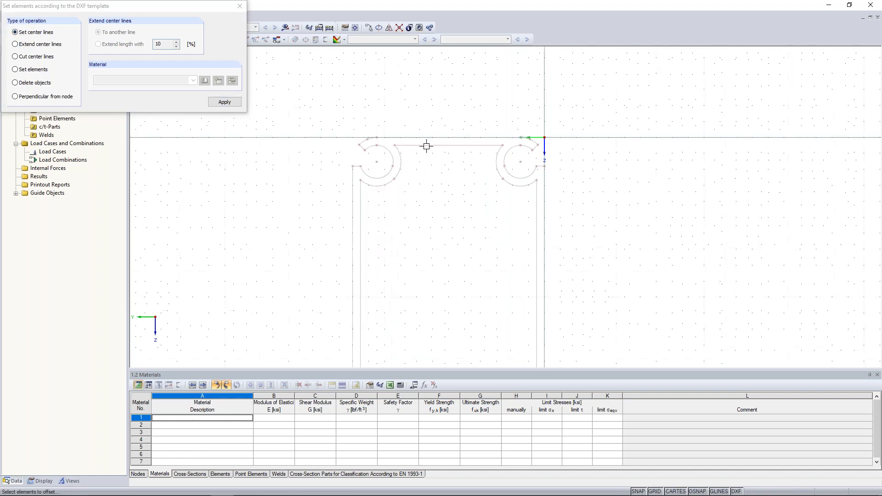
pyautogui.click(427, 145)
pyautogui.click(424, 135)
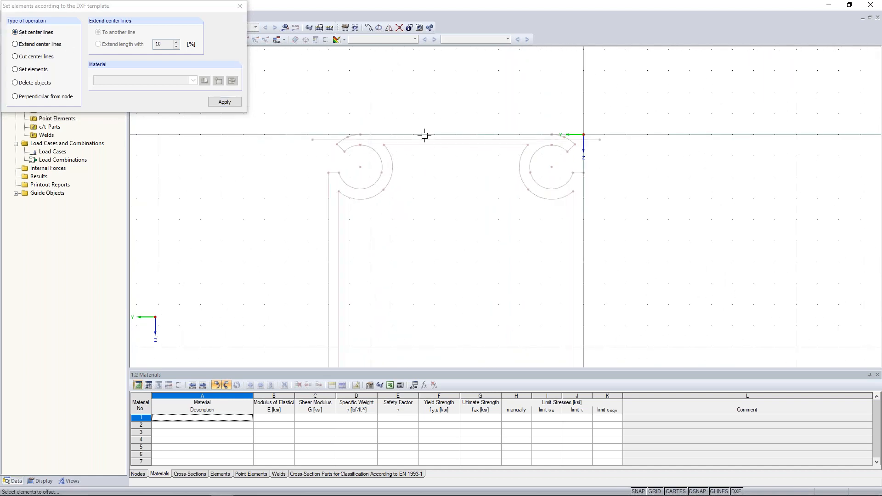
# Set center lines for the upper-left circular corner and the left wall of the profile
pyautogui.click(387, 152)
pyautogui.click(375, 151)
pyautogui.click(339, 205)
pyautogui.click(329, 206)
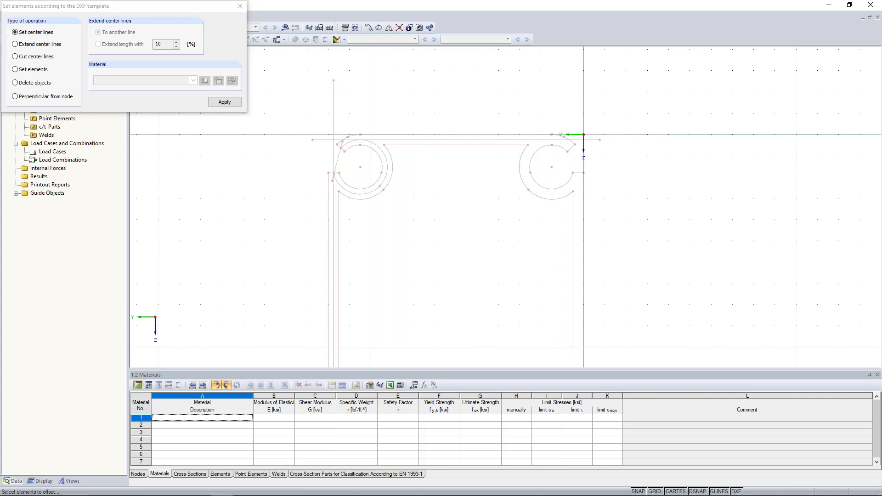
# Switch to setting elements and assign Aluminum 6061-T6-B209 (Sheet and Plate), Note 1 from the USA favorites in the material library
pyautogui.scroll(-4, 325, 211)
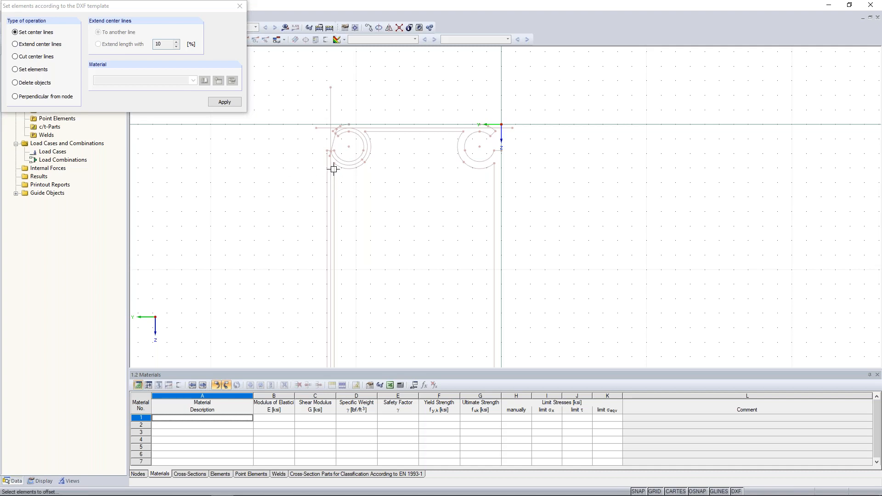
pyautogui.click(16, 70)
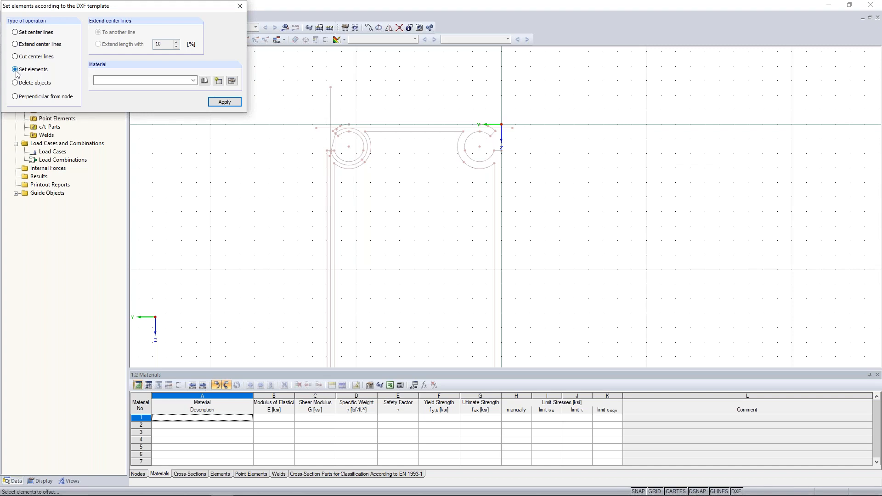
pyautogui.click(203, 82)
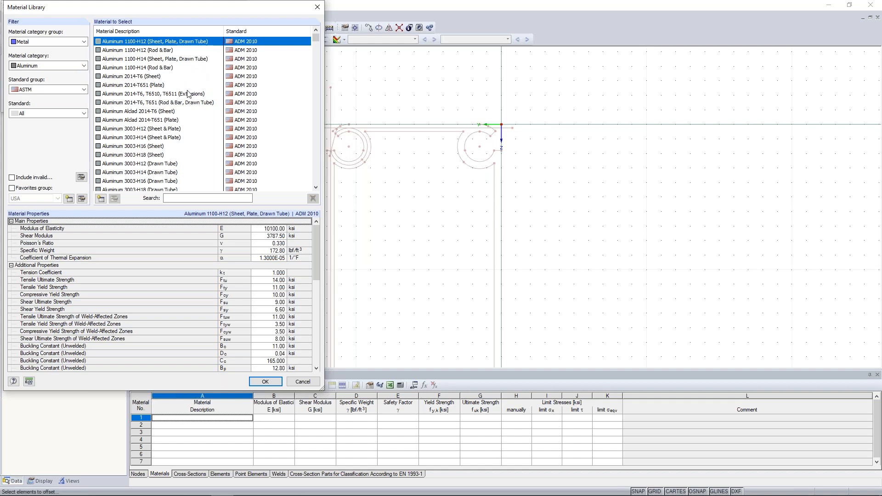
pyautogui.scroll(-10, 189, 94)
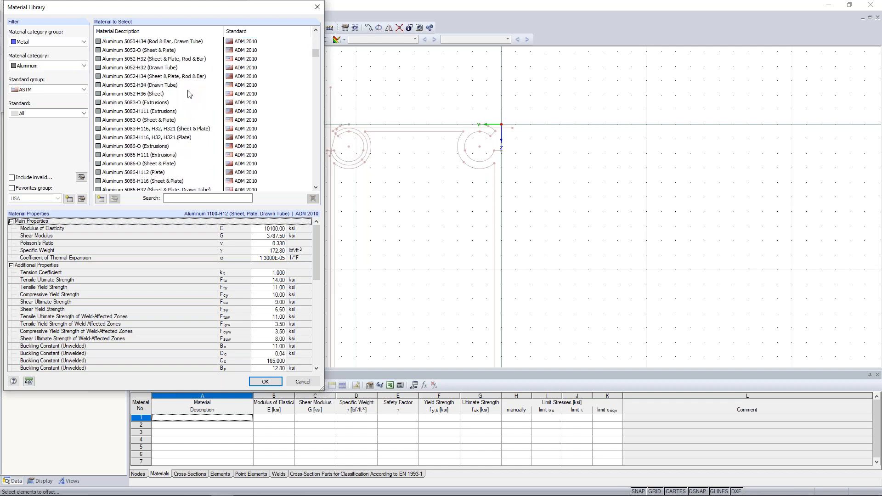
pyautogui.click(14, 188)
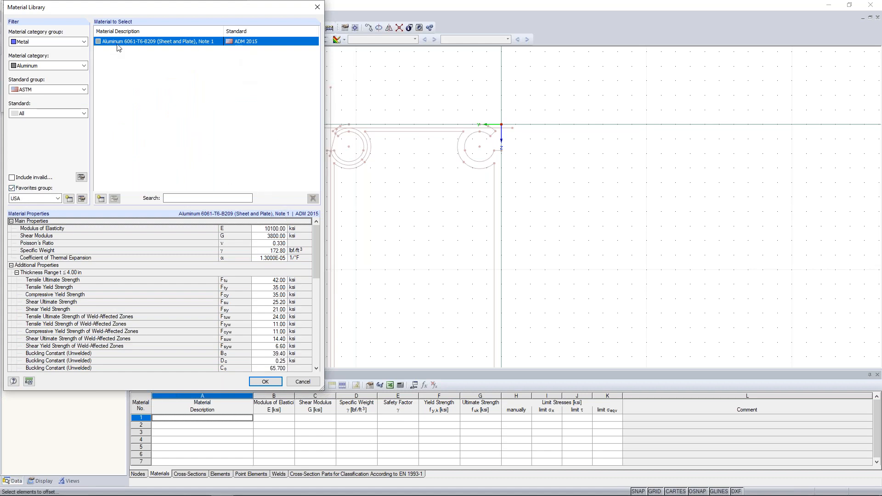
pyautogui.click(260, 381)
# Set elements on the center lines of the top plate, the upper-left circular corner and the left wall
pyautogui.scroll(2, 431, 139)
pyautogui.click(431, 125)
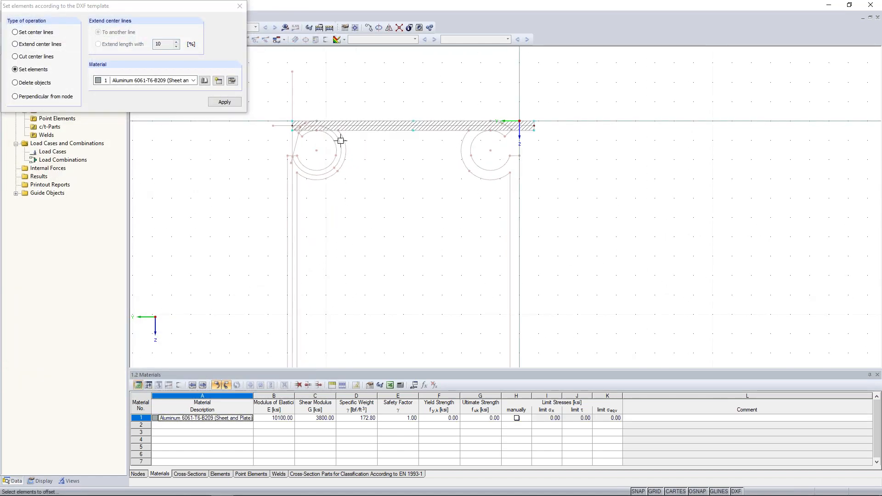
pyautogui.click(340, 143)
pyautogui.click(294, 183)
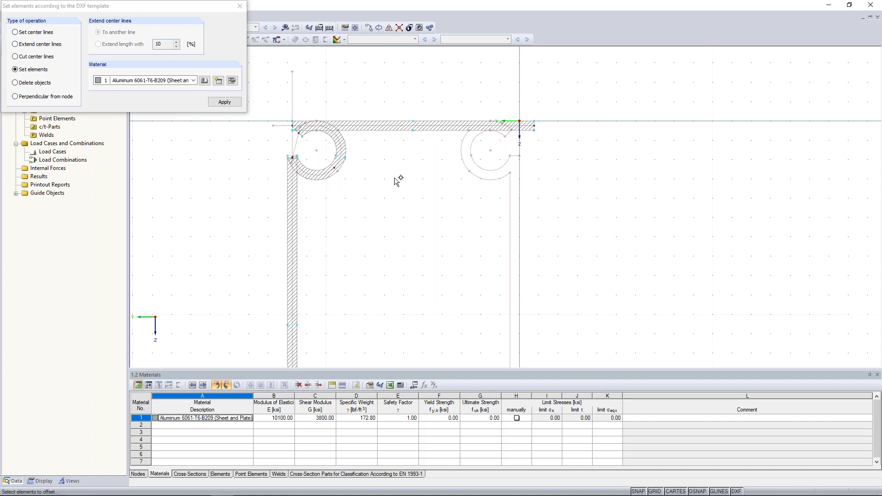
pyautogui.press('Escape')
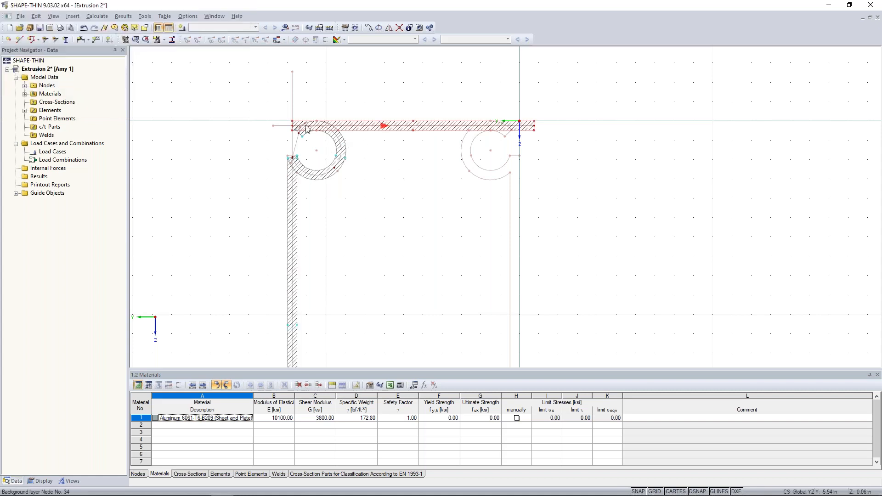
# Trim both ends of the top plate element to the uppermost points of the left and right corner circles
pyautogui.scroll(5, 291, 125)
pyautogui.moveTo(289, 125); pyautogui.dragTo(344, 122)
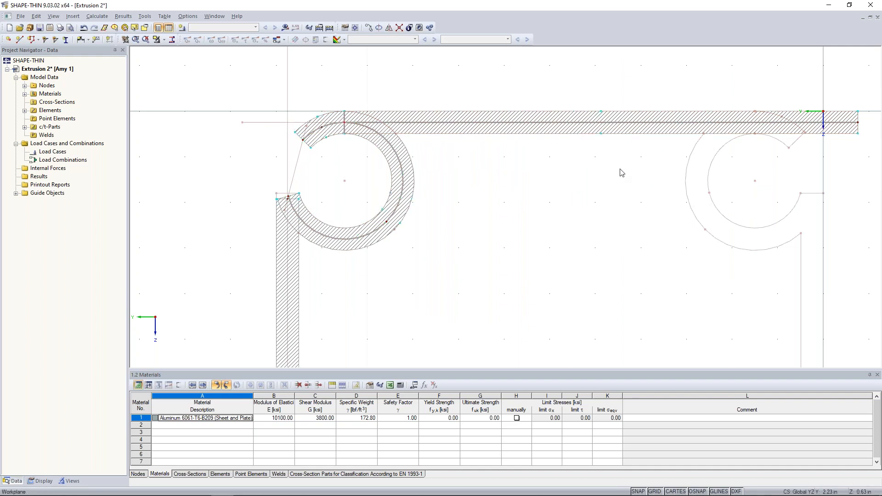
pyautogui.moveTo(620, 170); pyautogui.dragTo(558, 154, button='middle')
pyautogui.moveTo(796, 107); pyautogui.dragTo(693, 108)
# Move the upper end node of the left wall element to connect it with the end of the corner arc
pyautogui.moveTo(347, 242); pyautogui.dragTo(448, 244, button='middle')
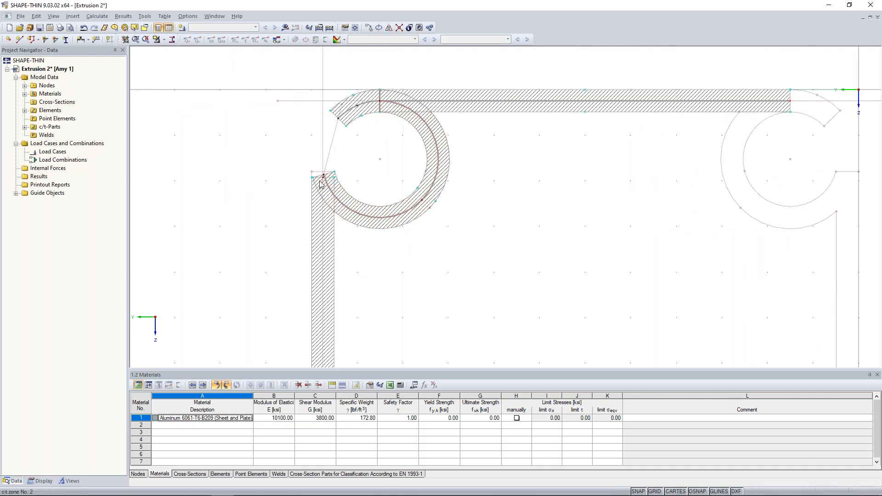
pyautogui.scroll(6, 322, 173)
pyautogui.moveTo(346, 172)
pyautogui.mouseDown()
pyautogui.moveTo(342, 181)
pyautogui.moveTo(342, 162)
pyautogui.mouseUp()
pyautogui.scroll(-4, 342, 162)
pyautogui.scroll(-4, 342, 161)
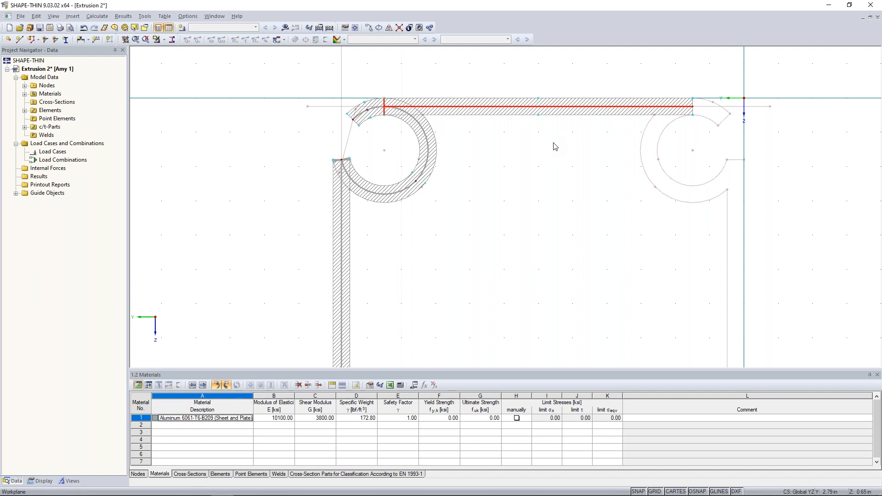
# Mirror a copy of the top plate and corner arc elements about a Y-parallel axis through the left wall's midpoint
pyautogui.scroll(-3, 554, 146)
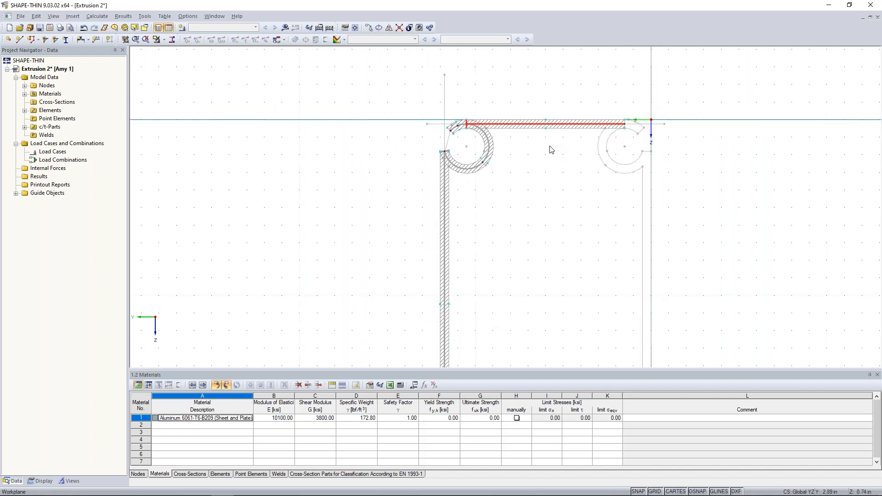
pyautogui.scroll(-1, 519, 187)
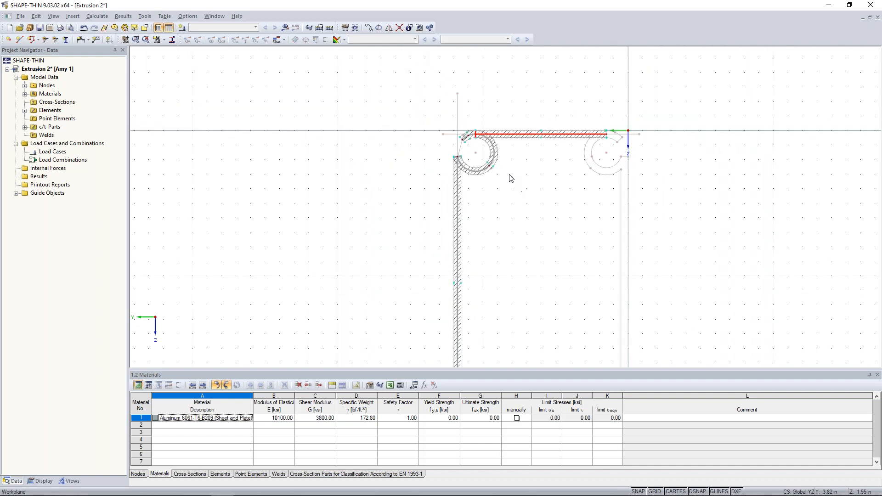
pyautogui.moveTo(423, 106); pyautogui.dragTo(649, 185)
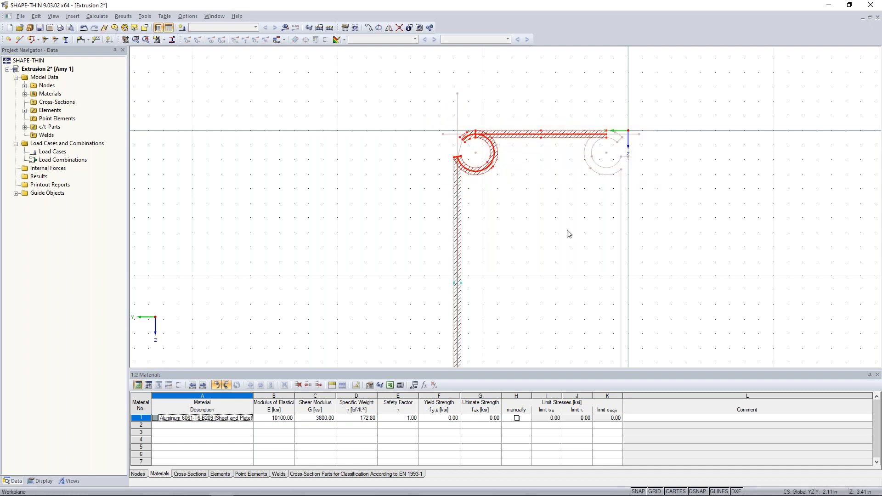
pyautogui.click(387, 29)
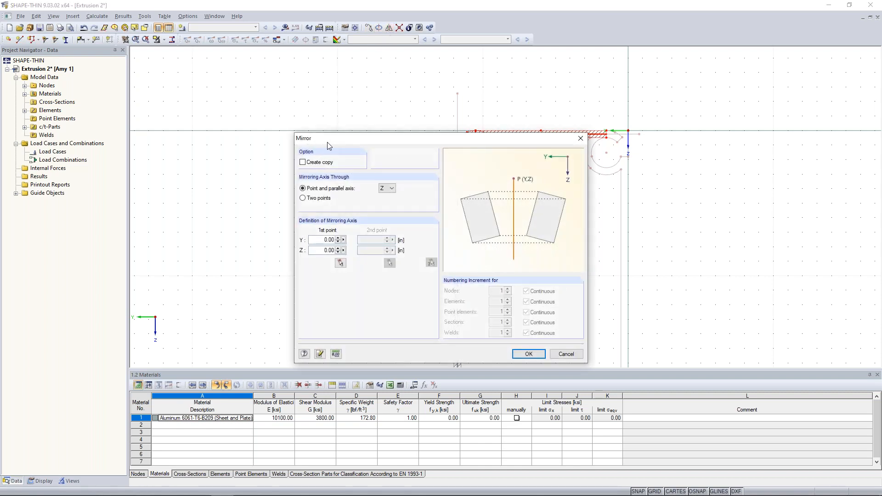
pyautogui.click(302, 162)
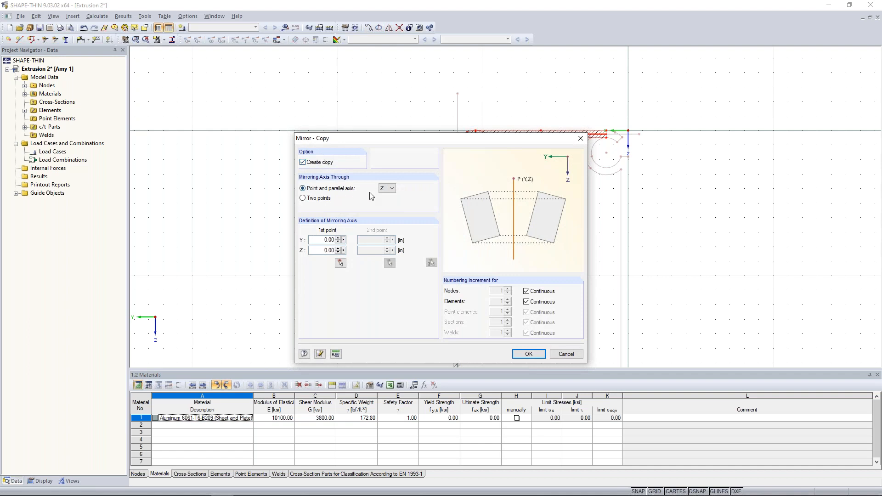
pyautogui.click(391, 188)
pyautogui.click(389, 197)
pyautogui.click(340, 263)
pyautogui.moveTo(405, 257); pyautogui.dragTo(386, 167, button='middle')
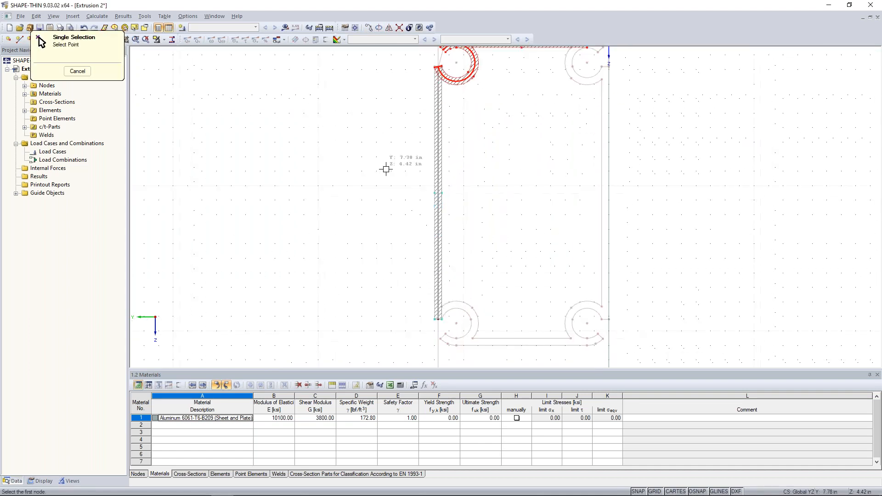
pyautogui.click(438, 192)
pyautogui.click(529, 354)
pyautogui.click(524, 275)
# Mirror a copy of the left wall and both left corner arcs about a Z-parallel axis through the top plate's midpoint
pyautogui.scroll(-1, 524, 275)
pyautogui.moveTo(442, 79); pyautogui.dragTo(508, 342)
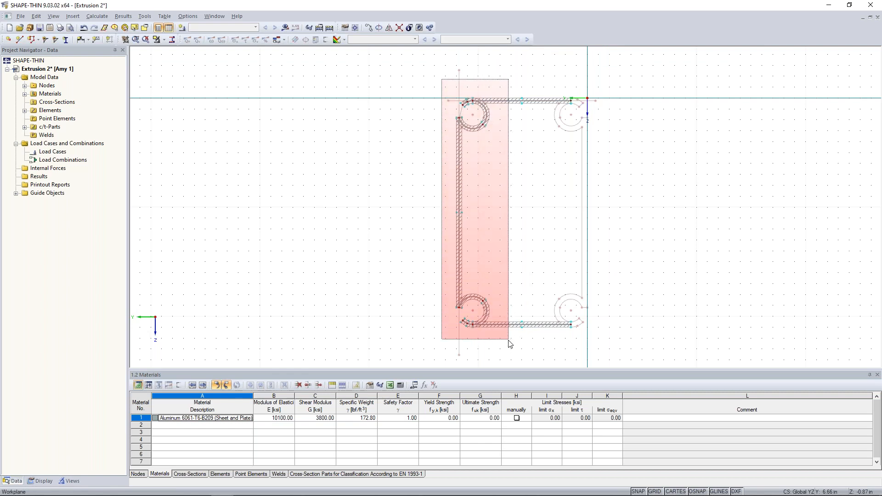
pyautogui.keyDown('ctrl'); pyautogui.click(516, 101); pyautogui.keyUp('ctrl')
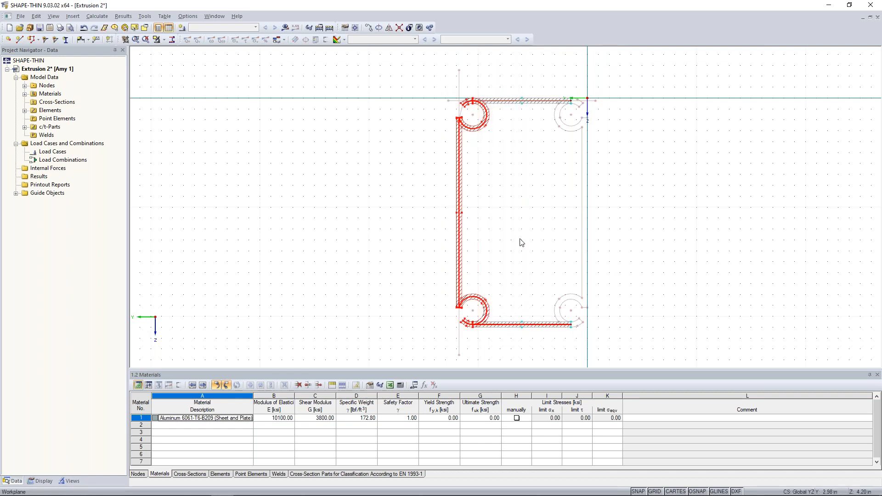
pyautogui.keyDown('ctrl'); pyautogui.click(513, 324); pyautogui.keyUp('ctrl')
pyautogui.click(388, 28)
pyautogui.click(391, 188)
pyautogui.click(390, 202)
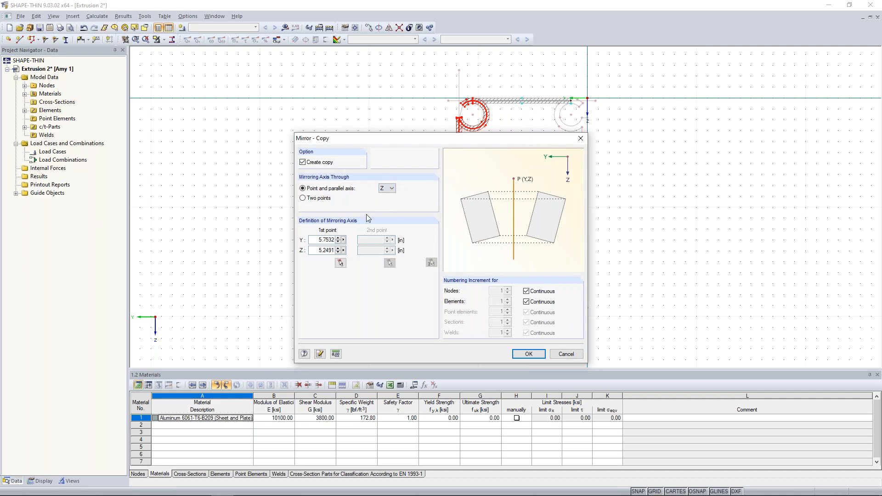
pyautogui.click(341, 263)
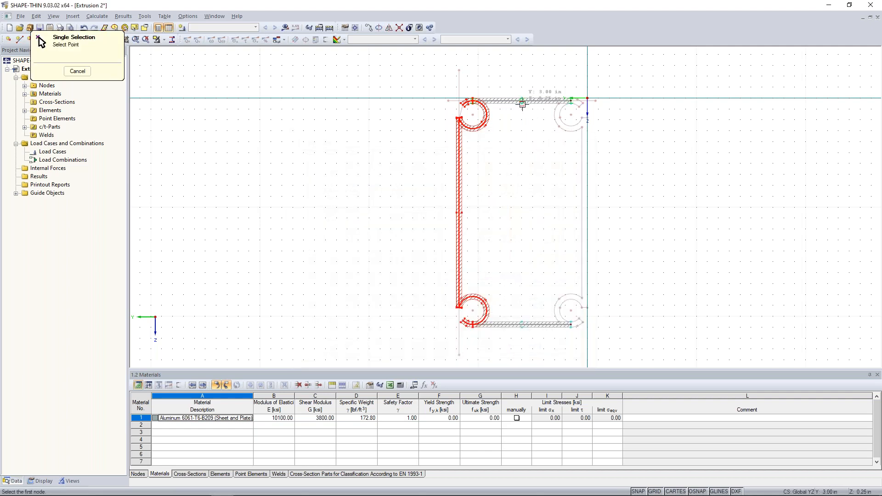
pyautogui.click(521, 102)
pyautogui.click(528, 353)
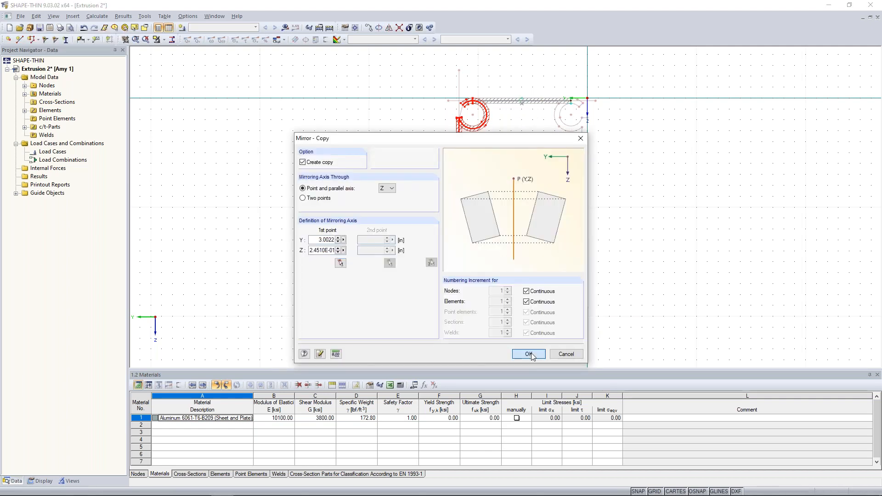
# Delete the c/t parts of the corner arcs at all four corners of the cross-section
pyautogui.moveTo(633, 237); pyautogui.dragTo(576, 233, button='middle')
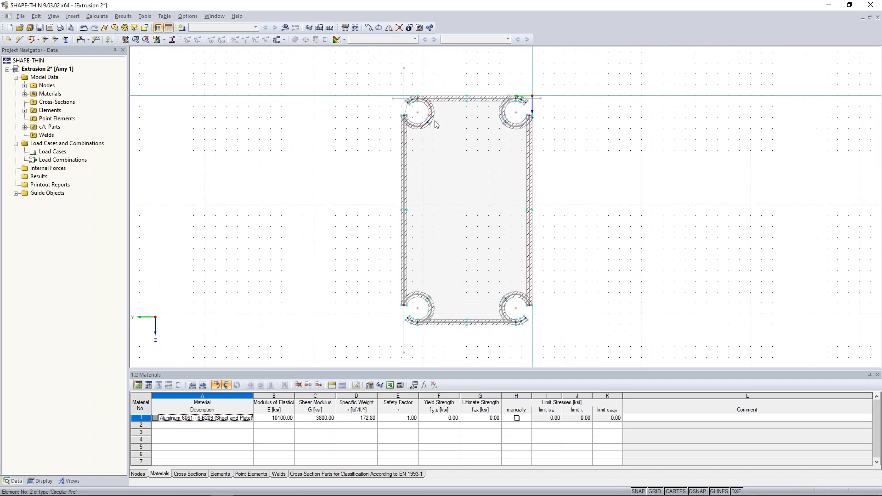
pyautogui.scroll(3, 439, 126)
pyautogui.scroll(1, 461, 154)
pyautogui.moveTo(461, 154); pyautogui.dragTo(457, 203, button='middle')
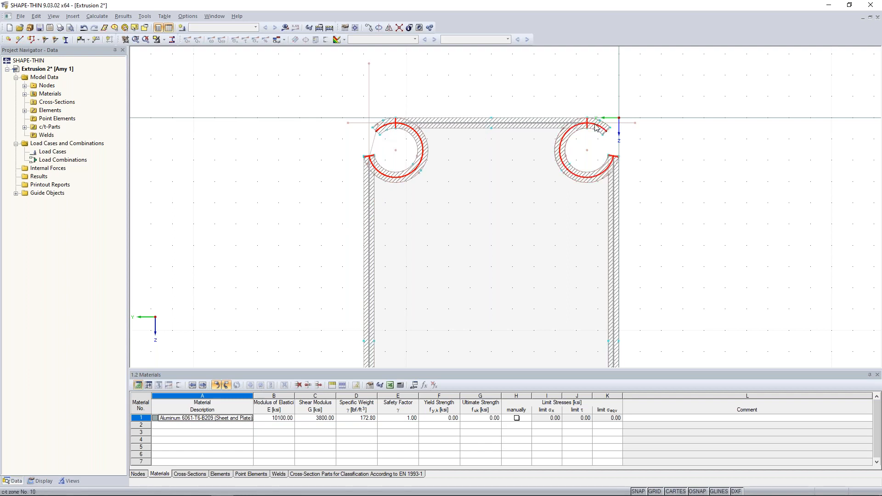
pyautogui.moveTo(549, 306); pyautogui.dragTo(563, 178, button='middle')
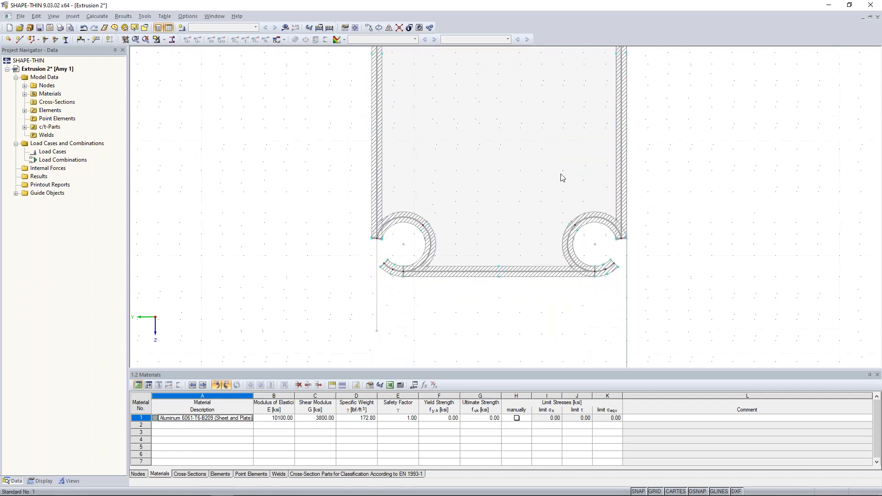
pyautogui.keyDown('ctrl'); pyautogui.click(603, 269); pyautogui.keyUp('ctrl')
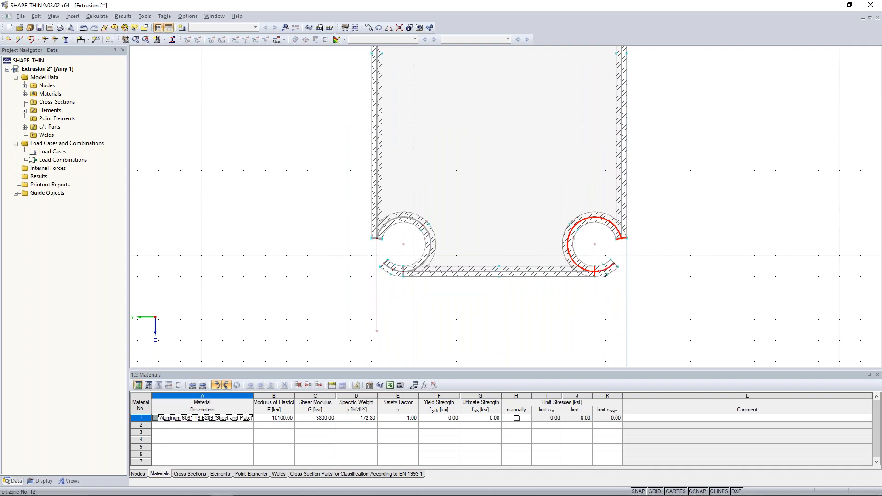
pyautogui.keyDown('ctrl'); pyautogui.click(421, 261); pyautogui.keyUp('ctrl')
pyautogui.keyDown('ctrl'); pyautogui.click(391, 271); pyautogui.keyUp('ctrl')
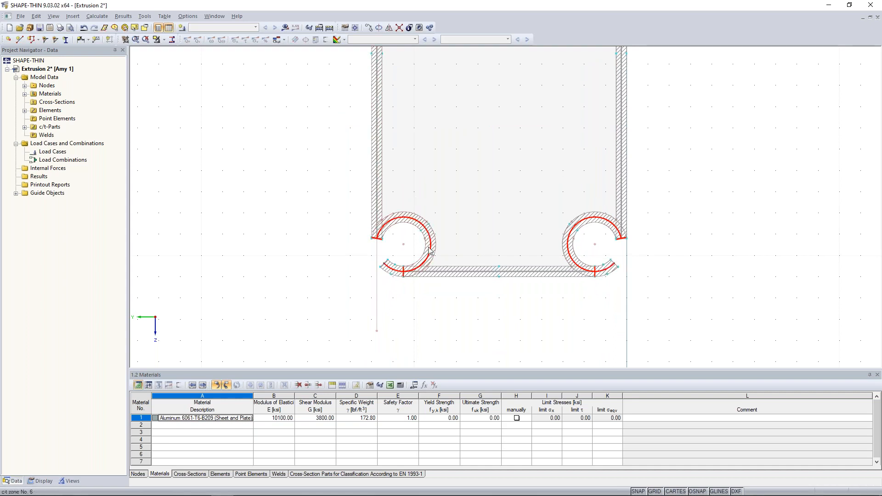
pyautogui.click(481, 206)
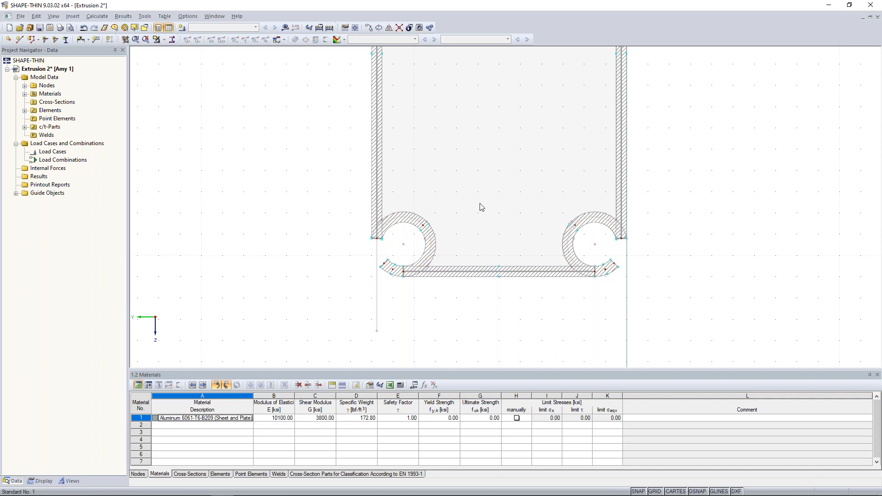
# Inspect the c/t part on the bottom plate and the overall cross-section
pyautogui.click(480, 271)
pyautogui.scroll(-5, 480, 210)
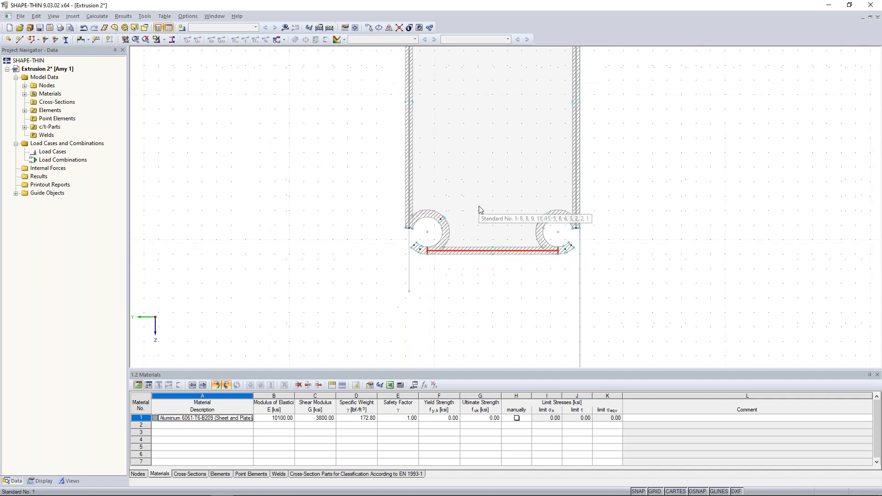
pyautogui.moveTo(490, 162); pyautogui.dragTo(437, 227, button='middle')
pyautogui.scroll(2, 437, 228)
pyautogui.click(604, 263)
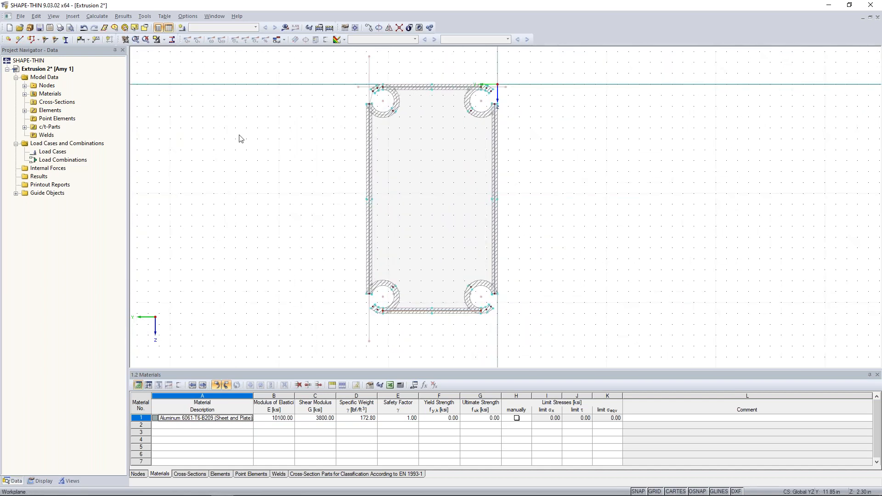
# Try to calculate the cross-section results
pyautogui.click(284, 29)
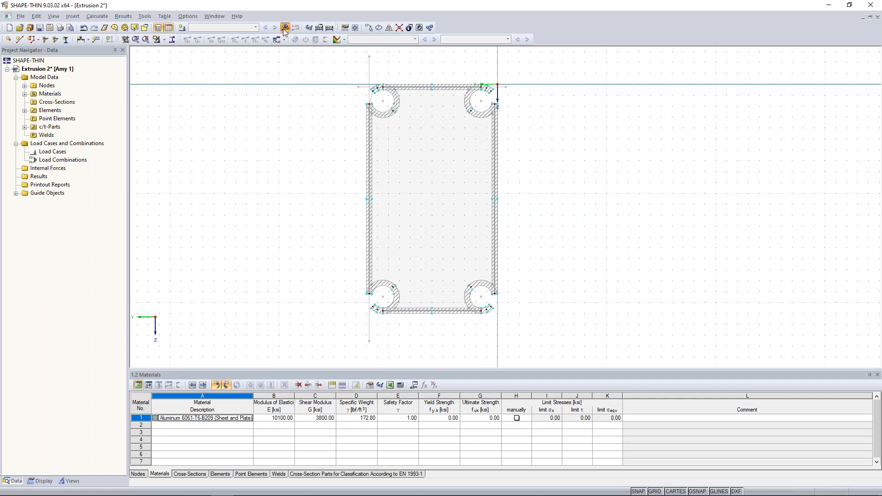
pyautogui.click(424, 268)
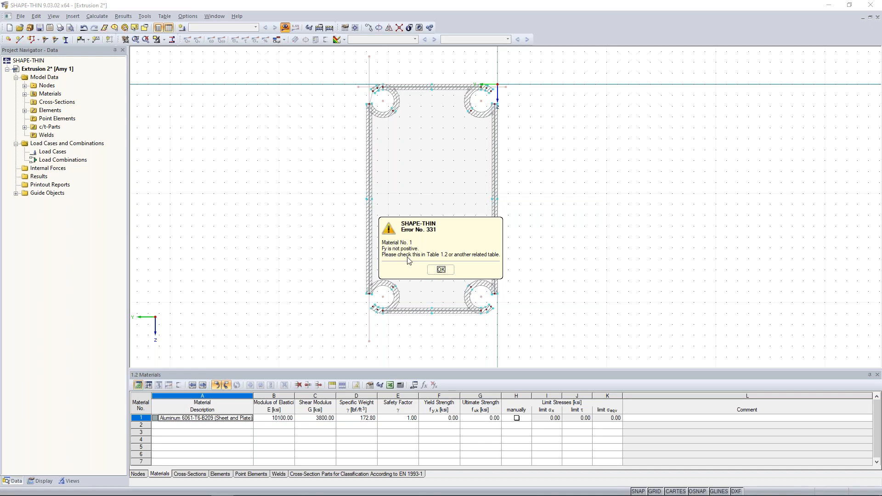
pyautogui.click(438, 269)
# Set the aluminum material's yield strength to 35 ksi and its ultimate strength to 42 ksi
pyautogui.moveTo(417, 370); pyautogui.dragTo(423, 265)
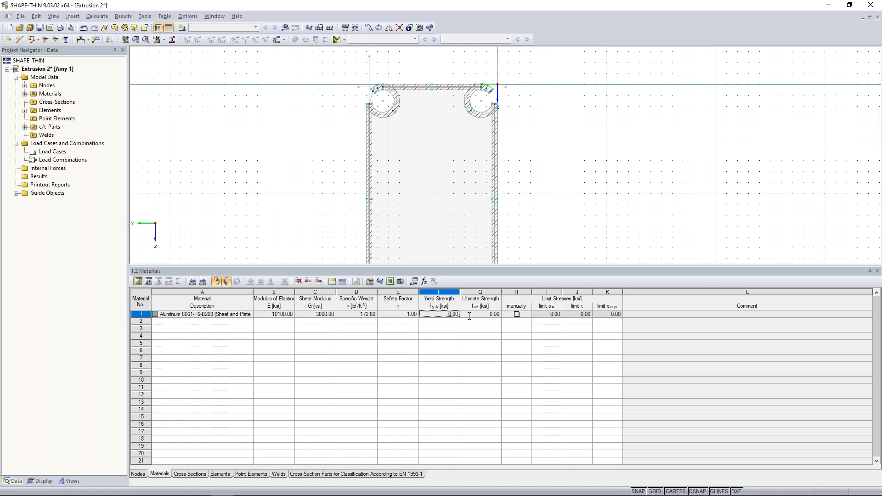
pyautogui.click(442, 314)
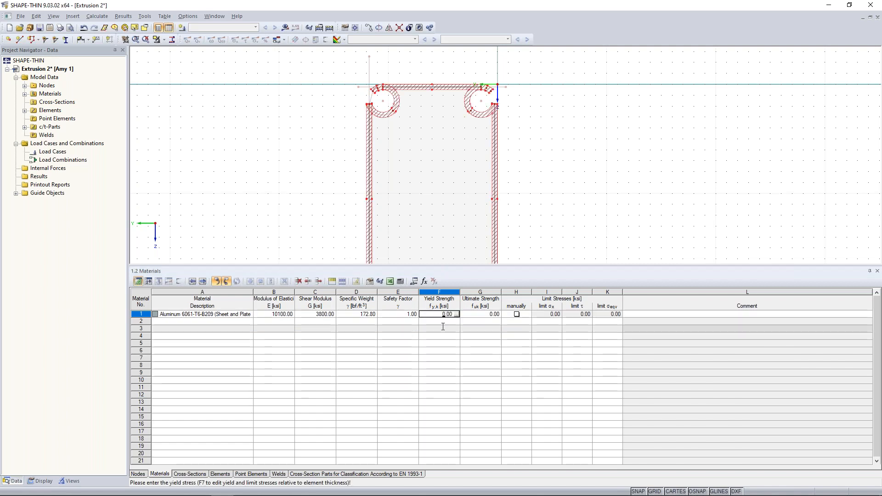
pyautogui.write('35.0')
pyautogui.press('Tab')
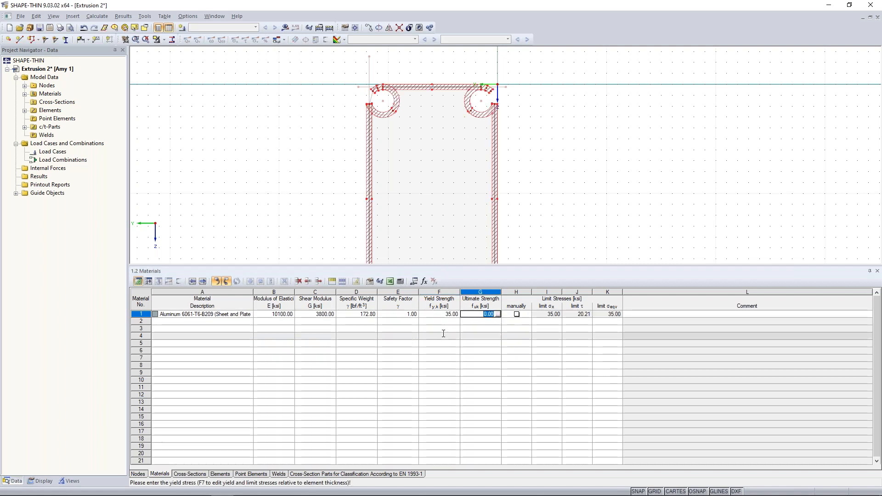
pyautogui.write('42')
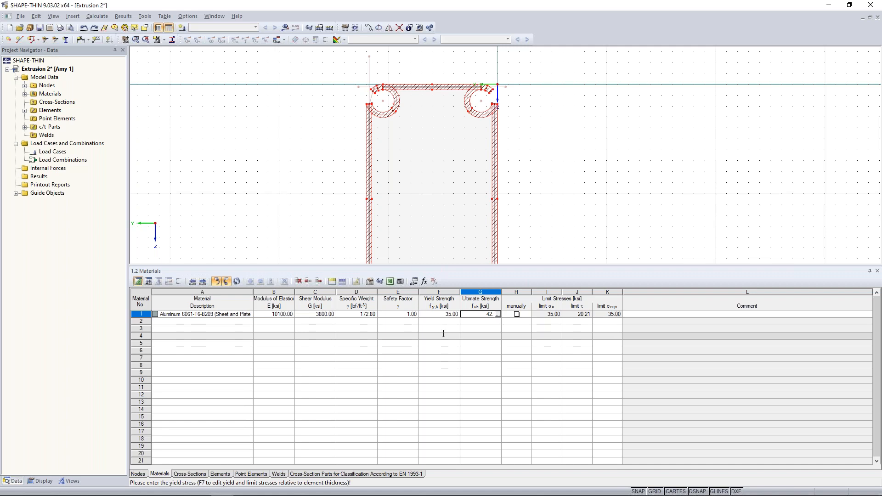
pyautogui.click(569, 221)
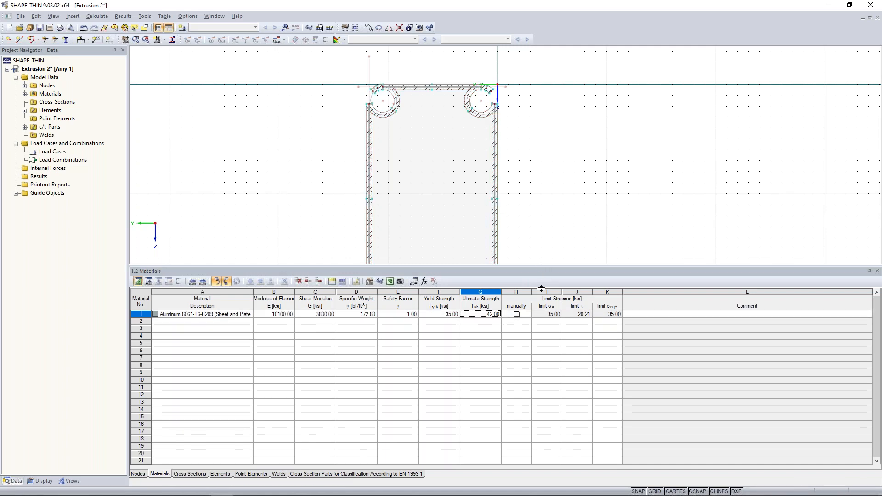
pyautogui.moveTo(539, 338); pyautogui.dragTo(540, 338)
# Calculate the cross-section results without defining a load case
pyautogui.click(285, 27)
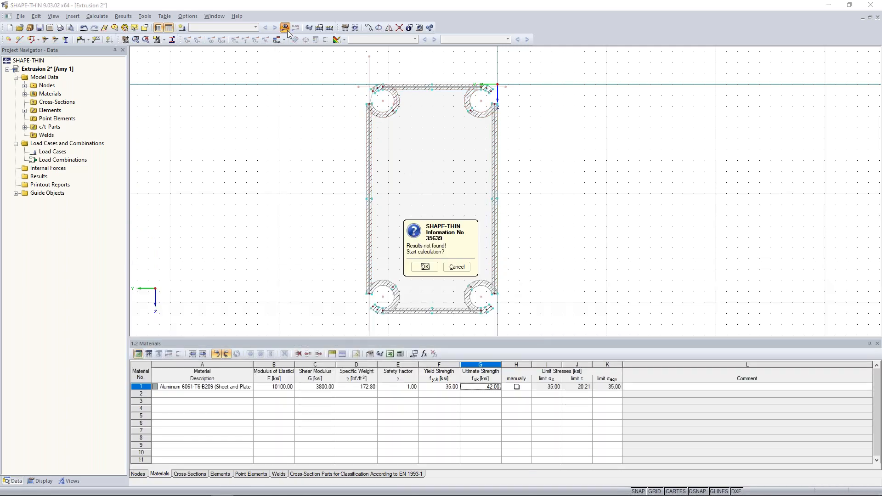
pyautogui.click(423, 266)
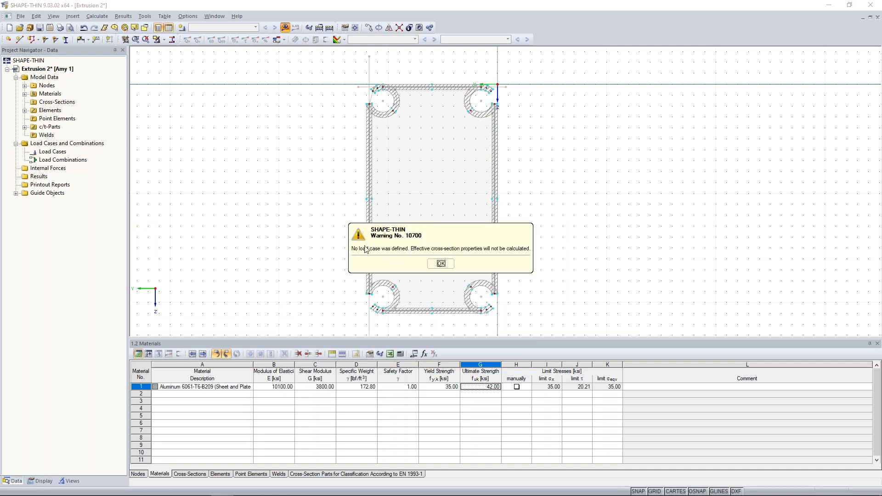
pyautogui.click(441, 264)
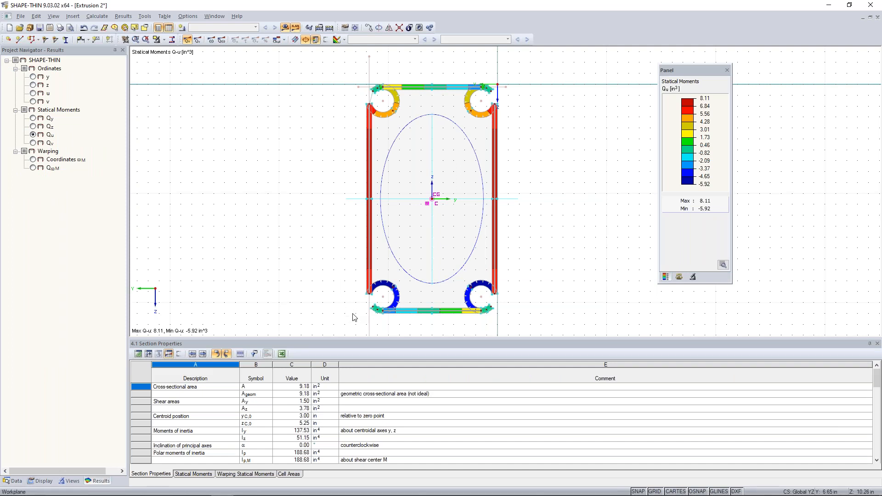
# Review the section properties table, including areas, moments of inertia, torsional and warping constants, and section moduli
pyautogui.moveTo(360, 299); pyautogui.dragTo(406, 264, button='middle')
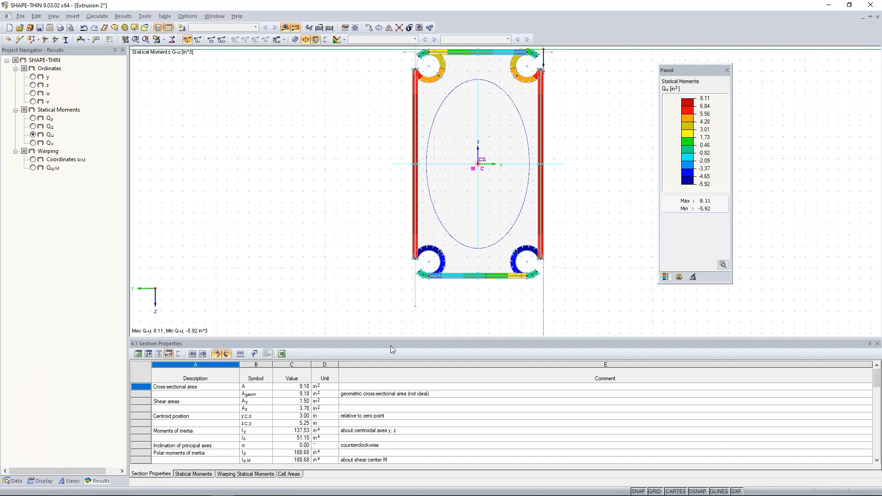
pyautogui.moveTo(390, 339); pyautogui.dragTo(404, 218)
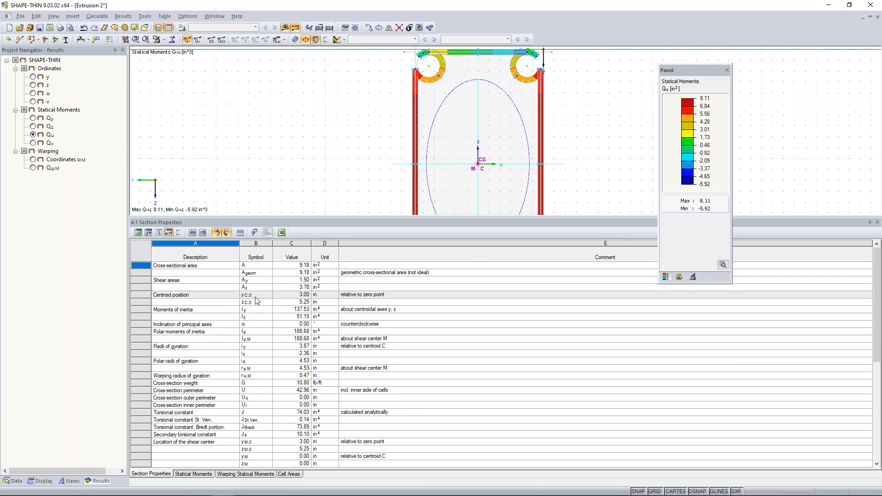
pyautogui.scroll(-4, 255, 297)
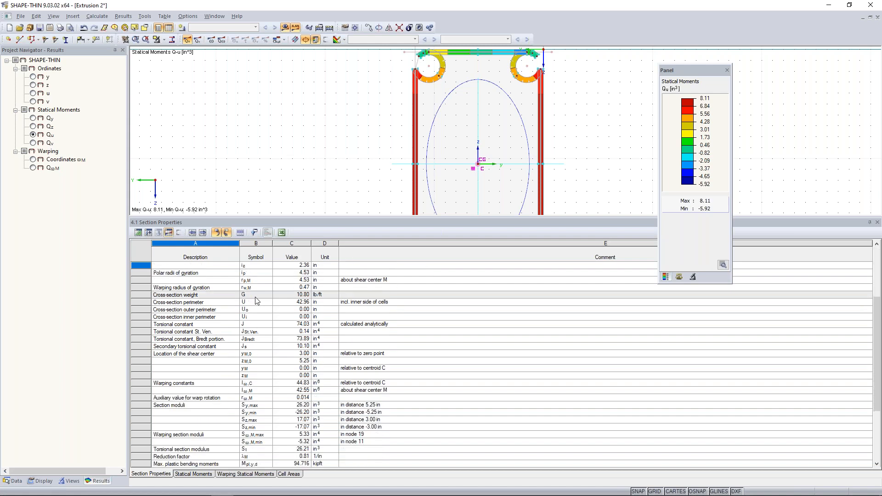
pyautogui.scroll(-2, 265, 403)
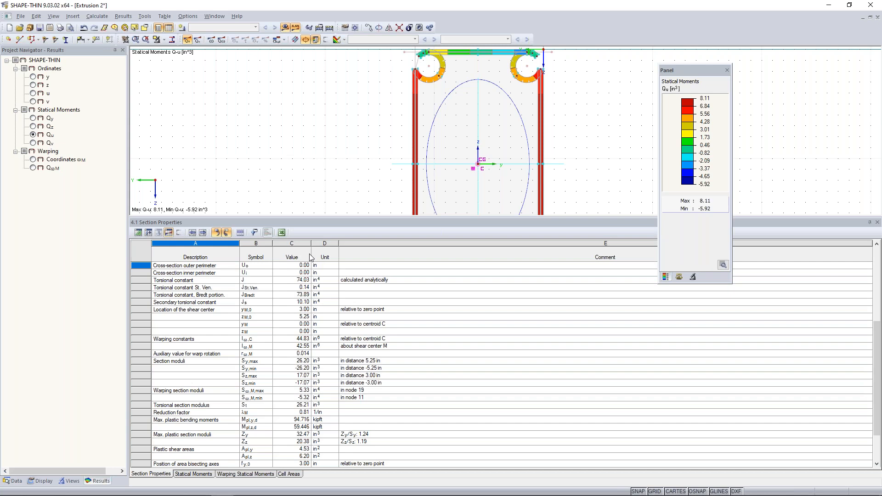
pyautogui.moveTo(314, 216); pyautogui.dragTo(316, 313)
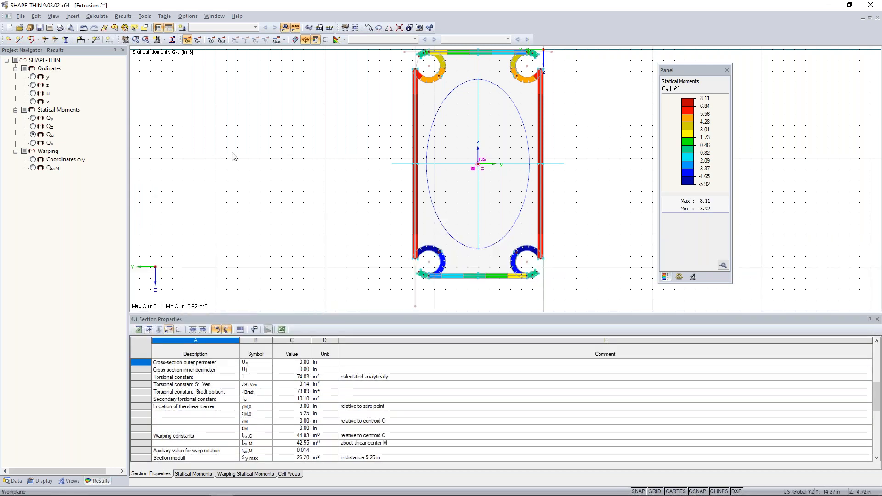
# Save the Extrusion 2 cross-section and switch to the ADM 2020 (1) model in RFEM
pyautogui.click(40, 28)
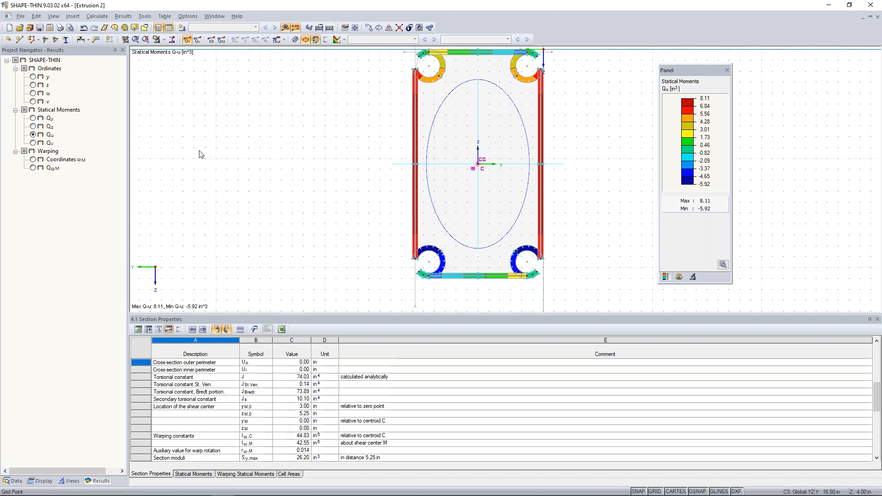
pyautogui.scroll(-2, 305, 187)
pyautogui.moveTo(315, 192); pyautogui.dragTo(311, 202, button='middle')
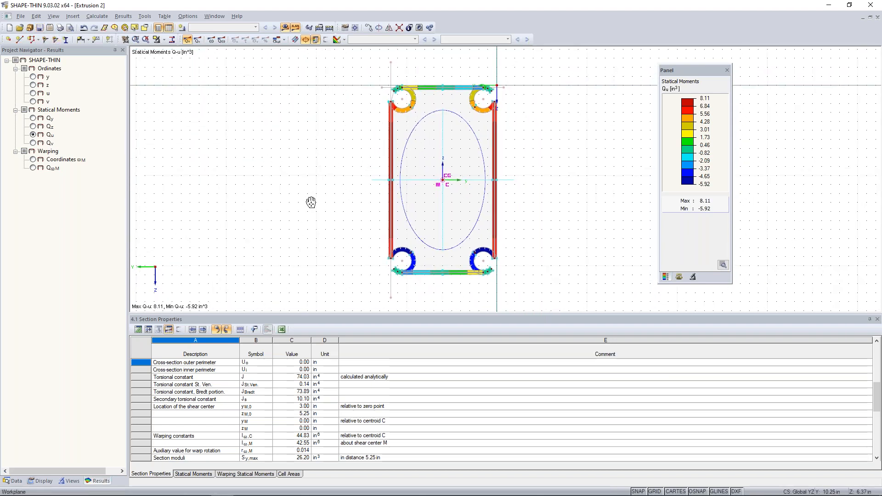
pyautogui.press('super+Tab')
pyautogui.click(355, 246)
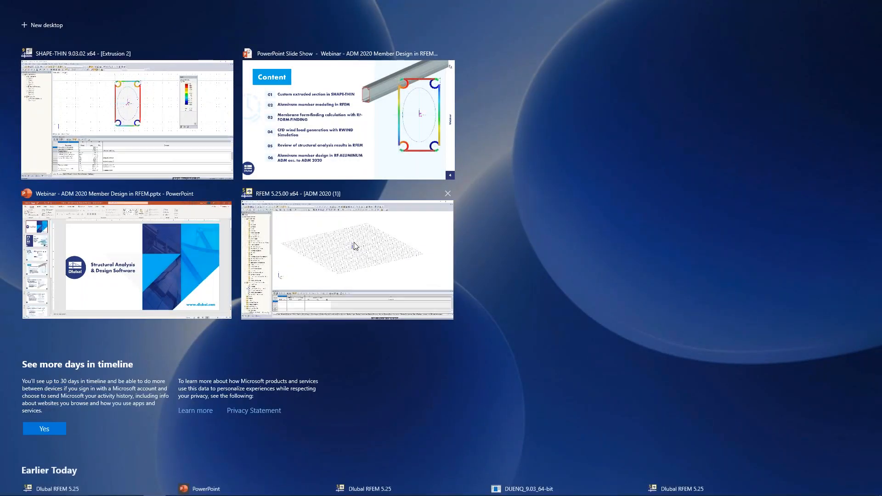
# Set the work plane to YZ
pyautogui.moveTo(387, 240); pyautogui.dragTo(393, 245, button='middle')
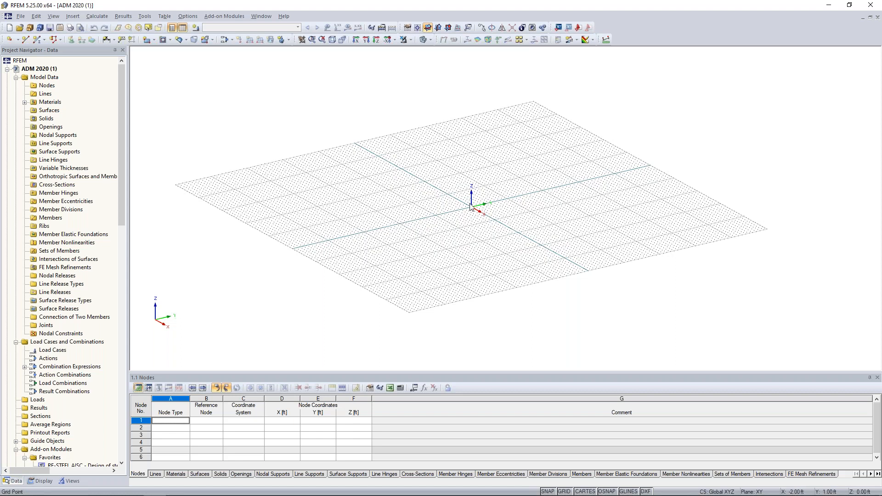
pyautogui.click(438, 28)
pyautogui.scroll(4, 419, 204)
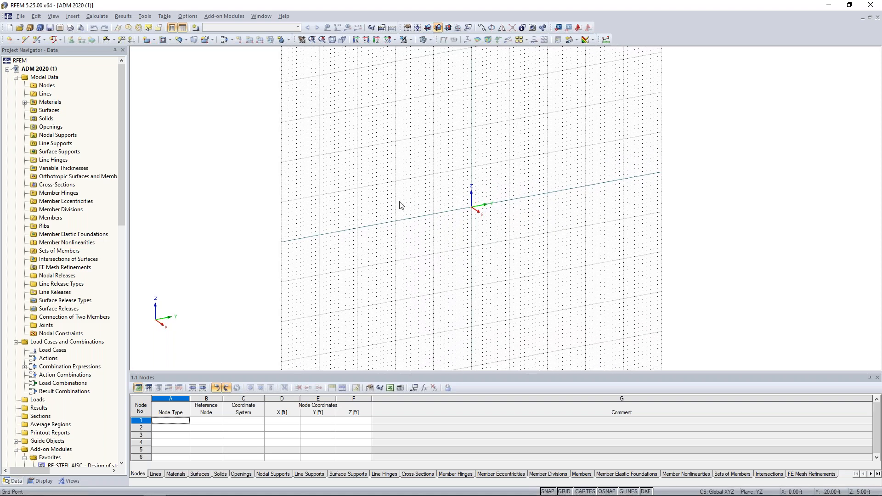
pyautogui.moveTo(527, 203); pyautogui.dragTo(501, 235, button='middle')
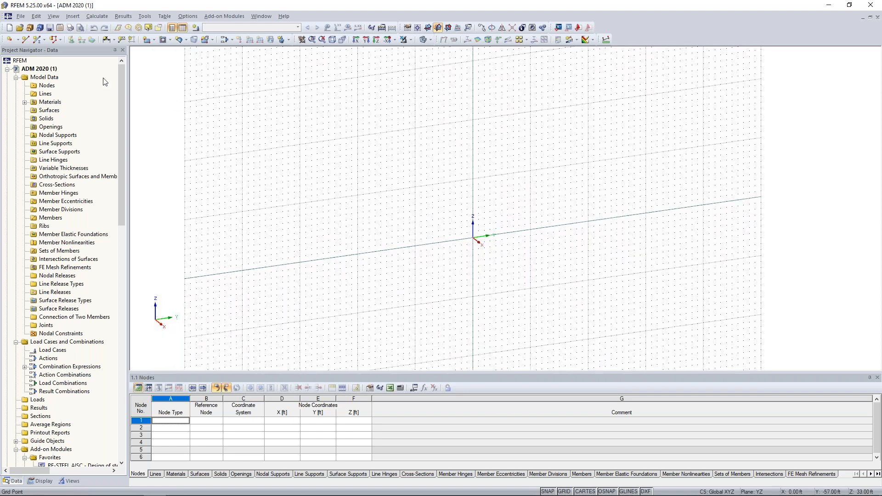
# Create a standard node at X 0, Y 0, Z 20 ft
pyautogui.click(9, 40)
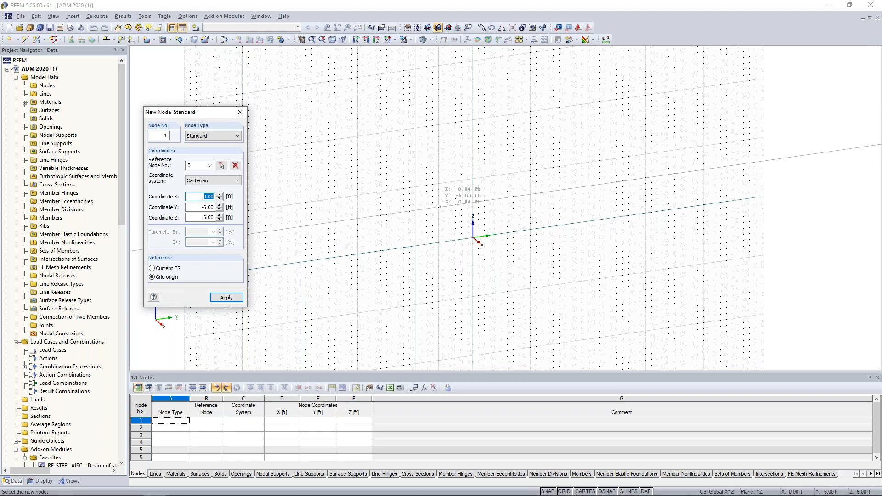
pyautogui.moveTo(214, 113); pyautogui.dragTo(244, 100)
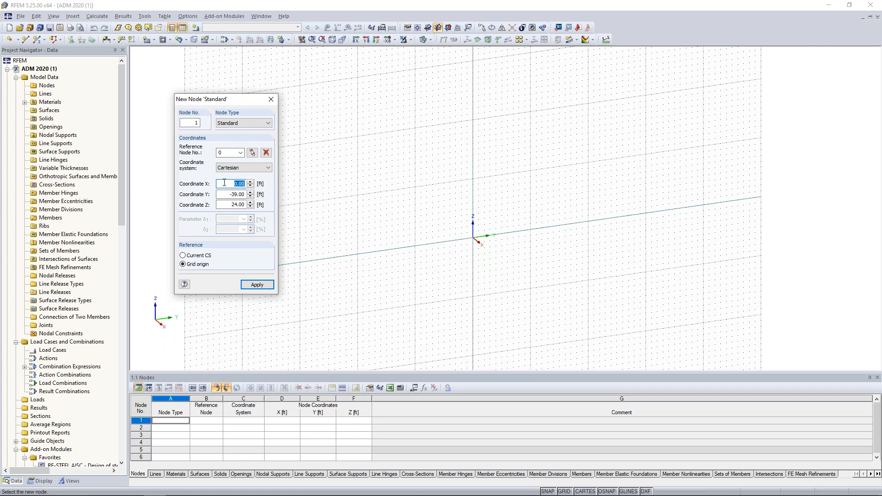
pyautogui.press('Tab')
pyautogui.write('0')
pyautogui.press('Tab')
pyautogui.write('20')
pyautogui.press('Return')
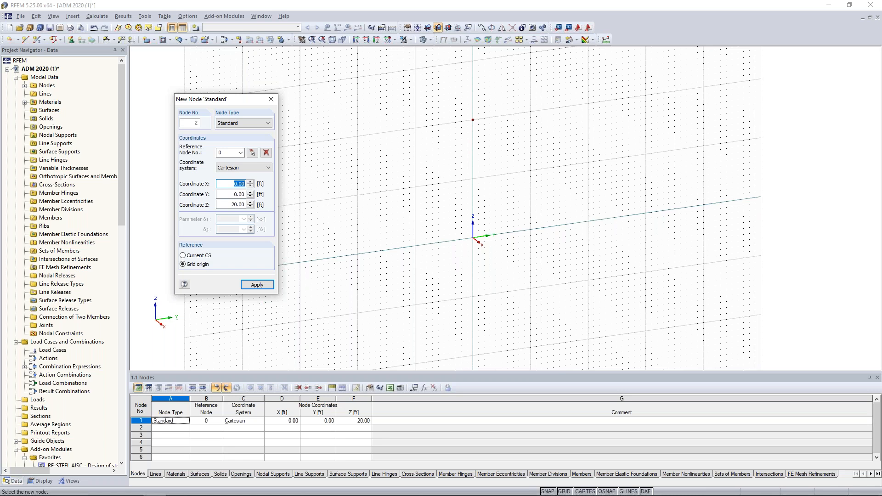
# Create a second standard node at X 0, Y -10, Z 17.25 ft
pyautogui.press('Tab')
pyautogui.press('BackSpace')
pyautogui.write('-10')
pyautogui.press('Tab')
pyautogui.write('17.25')
pyautogui.press('Return')
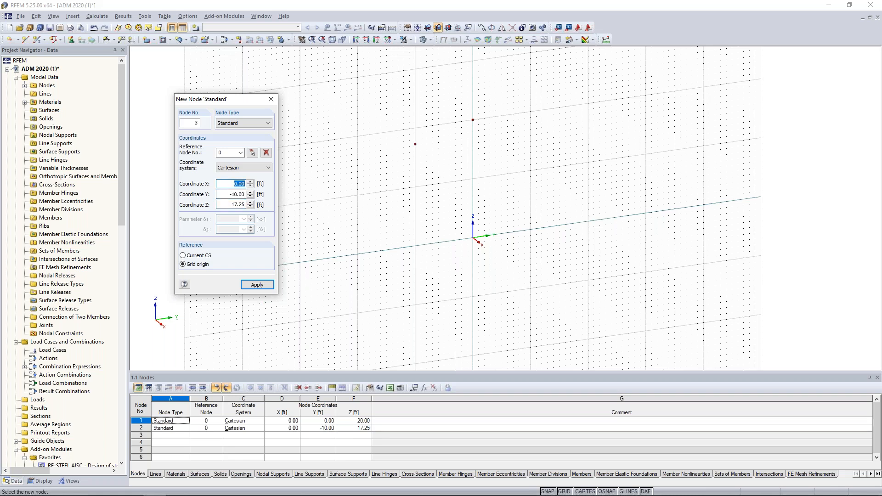
# Create a third standard node at X 0, Y -30, Z 0 ft and finish node entry
pyautogui.write('0')
pyautogui.press('Tab')
pyautogui.write('-30')
pyautogui.press('Tab')
pyautogui.write('0')
pyautogui.press('Return')
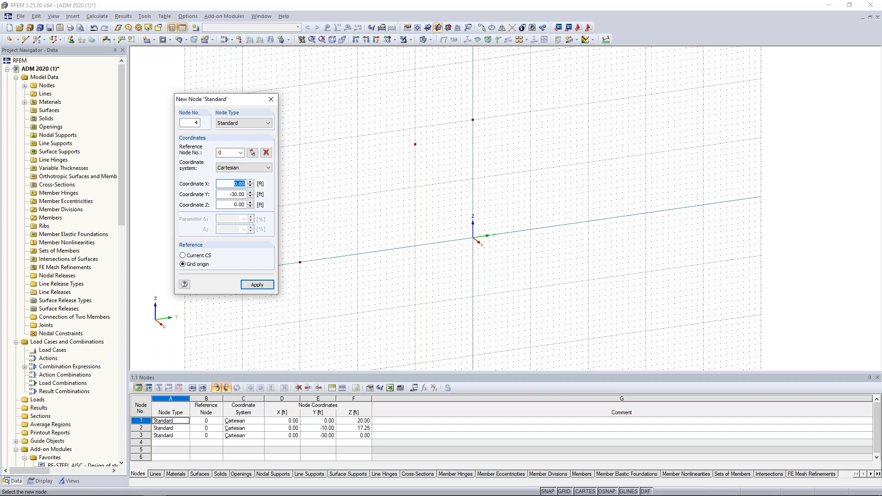
pyautogui.press('Escape')
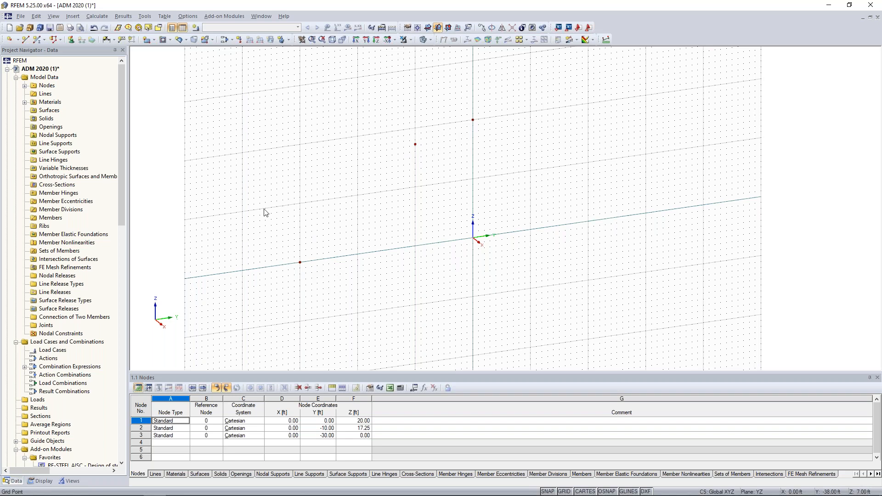
# Draw an arc with a 30 ft radius from the node at Y -10, Z 17.25 to the node at Y -30, Z 0
pyautogui.click(25, 40)
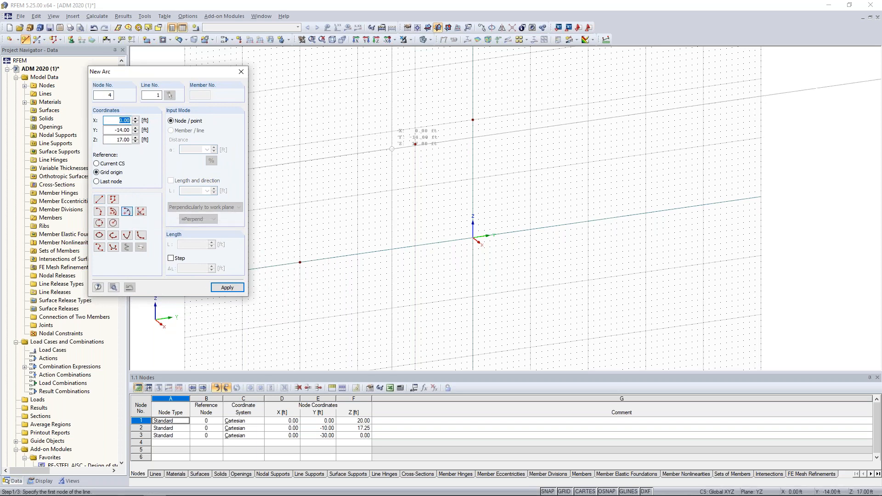
pyautogui.click(415, 145)
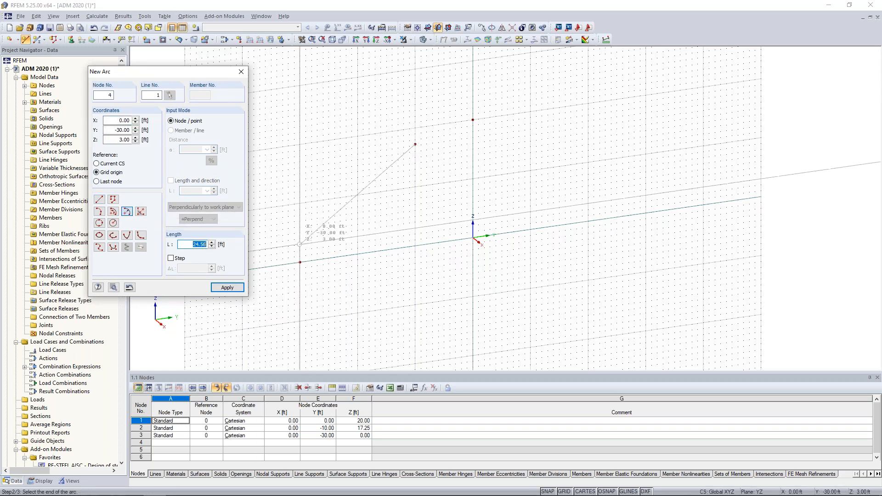
pyautogui.click(300, 262)
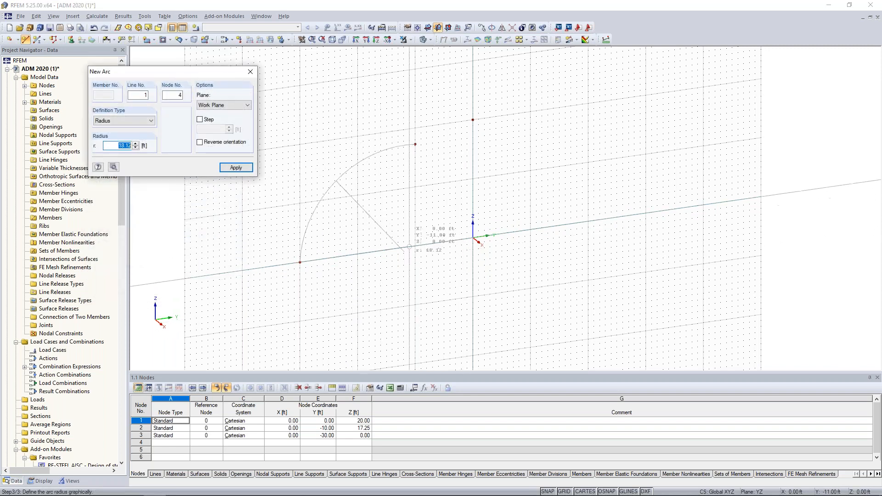
pyautogui.write('30')
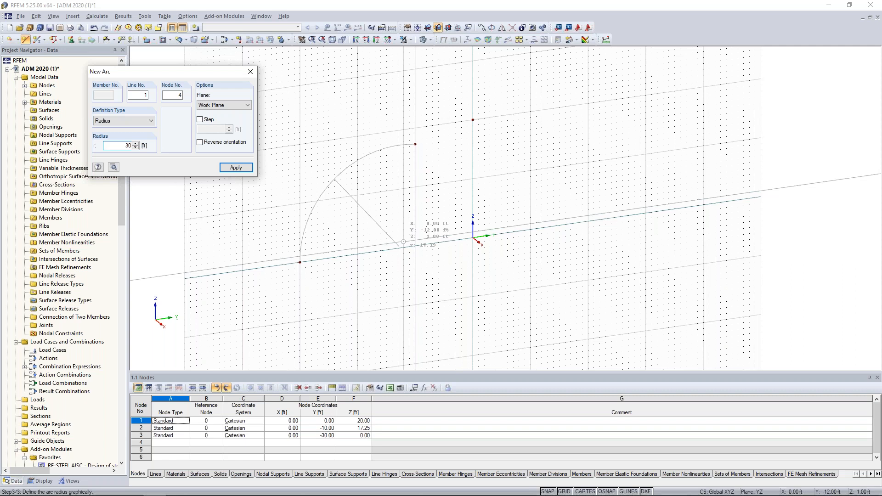
pyautogui.press('Return')
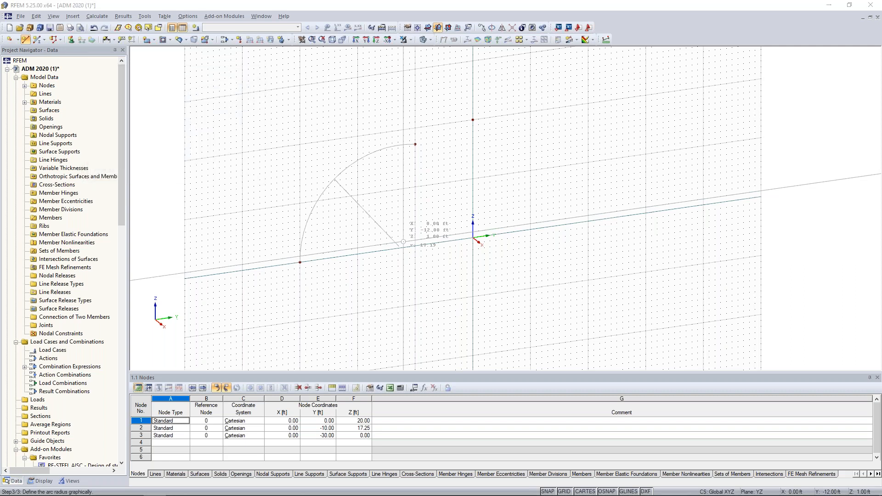
pyautogui.press('Escape')
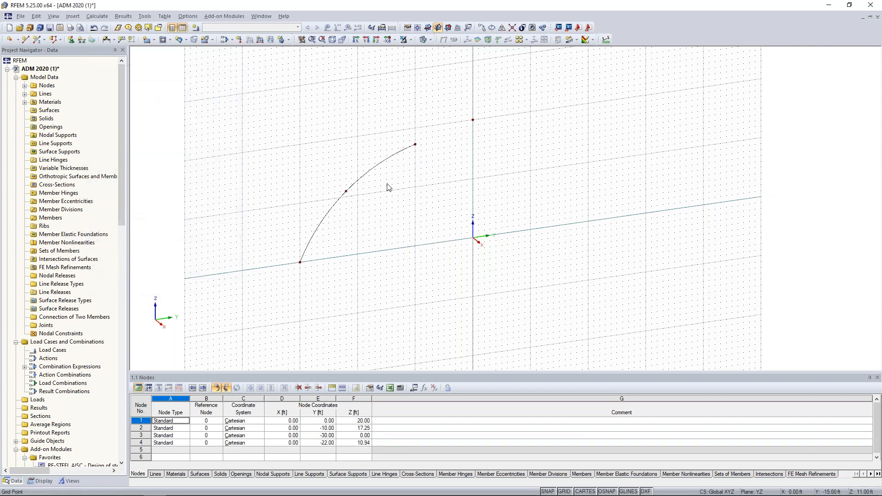
# Divide the arc into equal segments using three intermediate nodes
pyautogui.rightClick(377, 168)
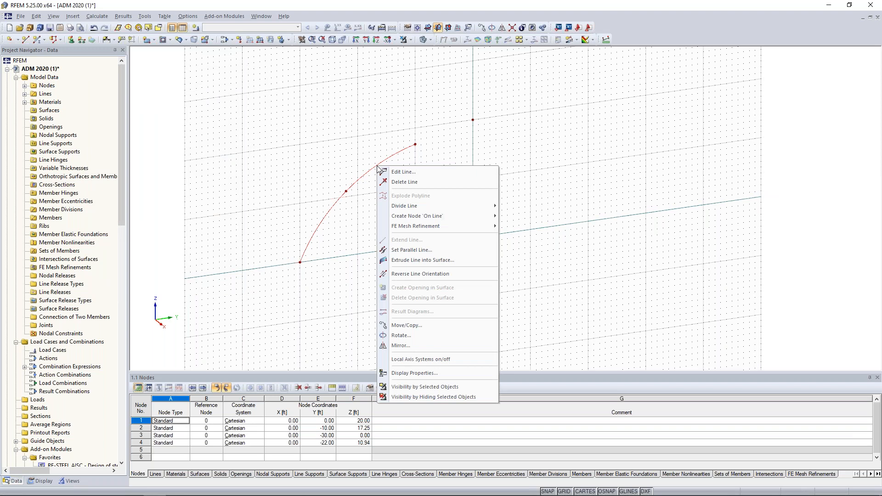
pyautogui.moveTo(404, 208)
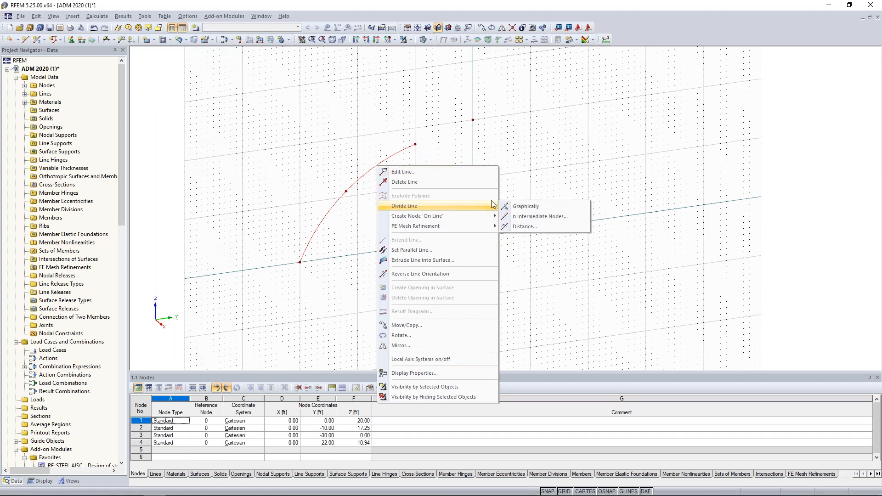
pyautogui.click(522, 218)
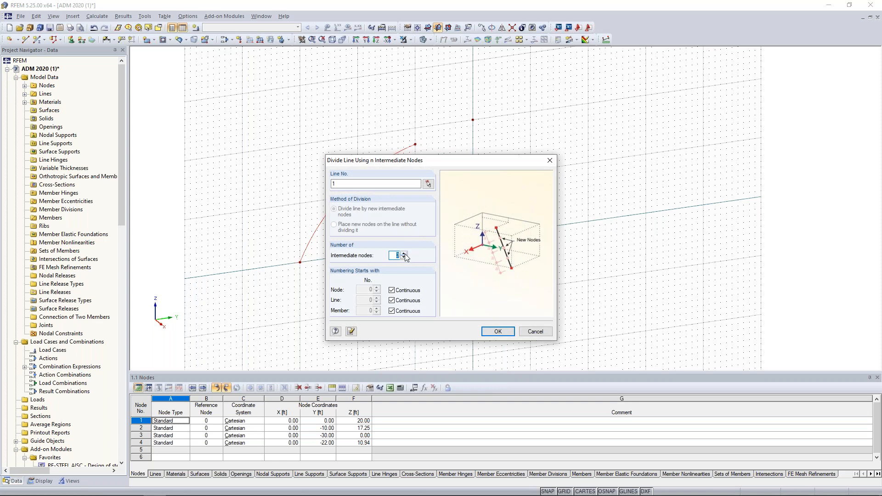
pyautogui.click(494, 331)
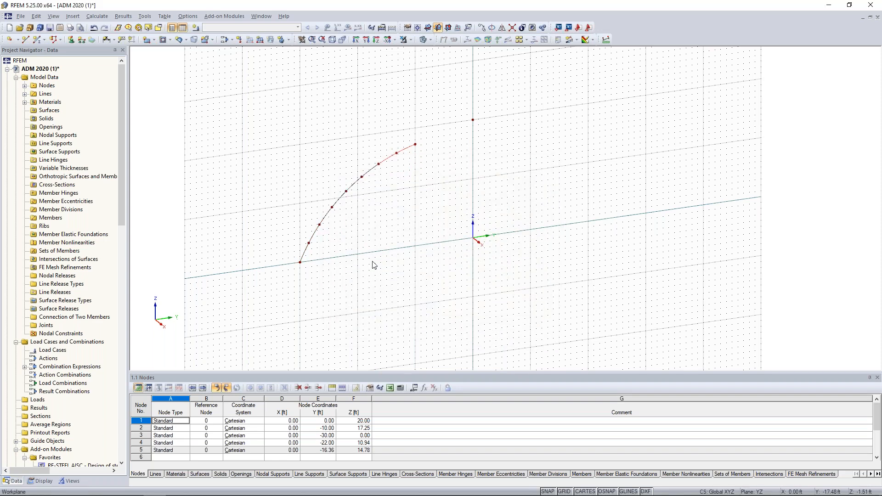
# Delete all four arc line segments together, keeping only the division nodes and end nodes
pyautogui.scroll(2, 359, 242)
pyautogui.keyDown('ctrl'); pyautogui.moveTo(358, 238); pyautogui.dragTo(343, 239, button='middle'); pyautogui.keyUp('ctrl')
pyautogui.click(344, 239)
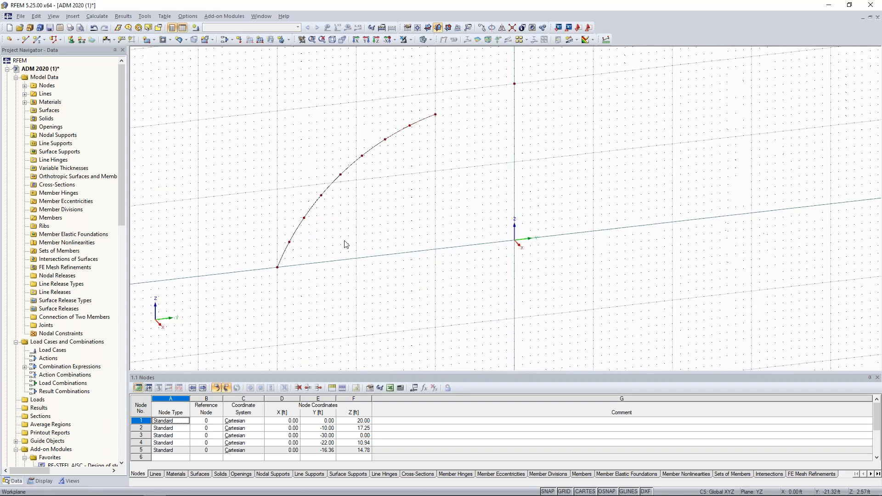
pyautogui.moveTo(303, 252); pyautogui.dragTo(282, 235)
pyautogui.keyDown('ctrl'); pyautogui.moveTo(337, 207); pyautogui.dragTo(313, 190); pyautogui.keyUp('ctrl')
pyautogui.keyDown('ctrl'); pyautogui.moveTo(373, 168); pyautogui.dragTo(357, 148); pyautogui.keyUp('ctrl')
pyautogui.keyDown('ctrl'); pyautogui.moveTo(421, 145); pyautogui.dragTo(403, 119); pyautogui.keyUp('ctrl')
pyautogui.press('Delete')
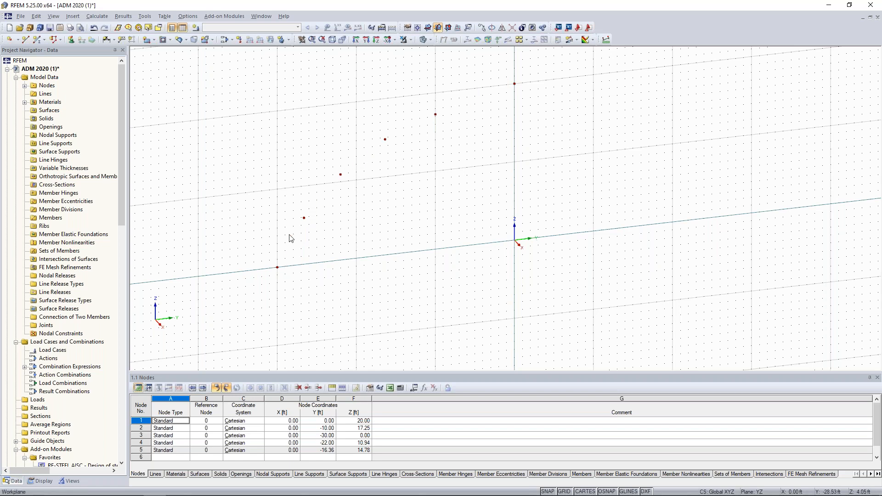
# Start a new beam member and import the SHAPE-THIN cross-section EXTRUSION 2 for its start, overwriting the existing section
pyautogui.click(37, 40)
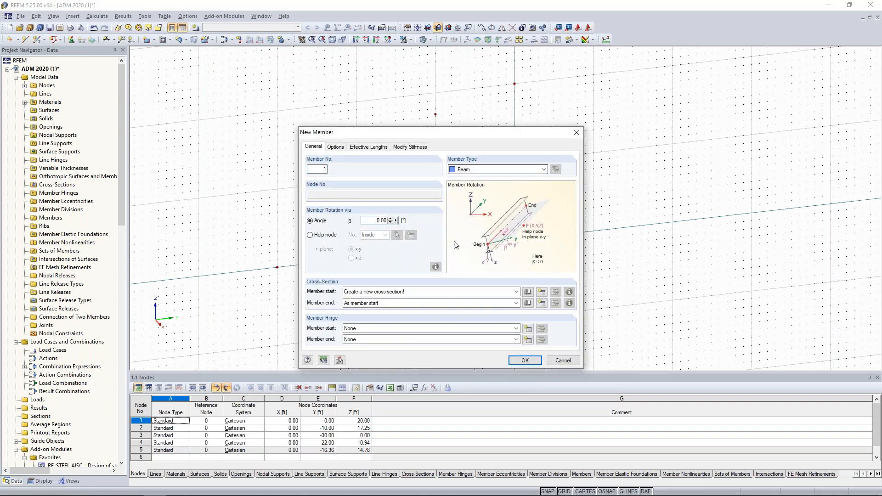
pyautogui.click(527, 292)
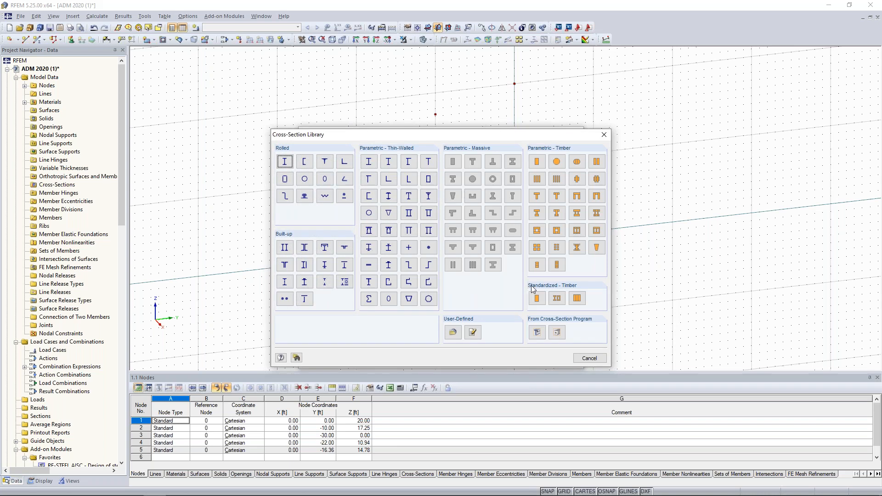
pyautogui.click(537, 333)
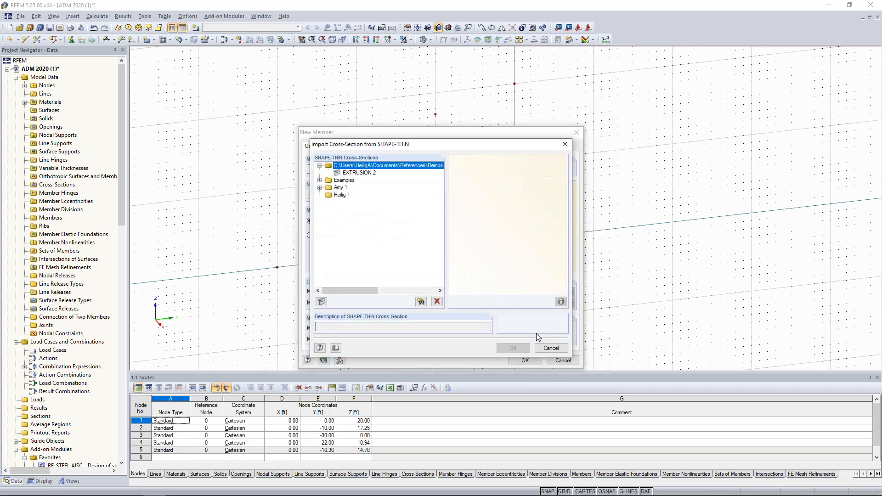
pyautogui.click(370, 173)
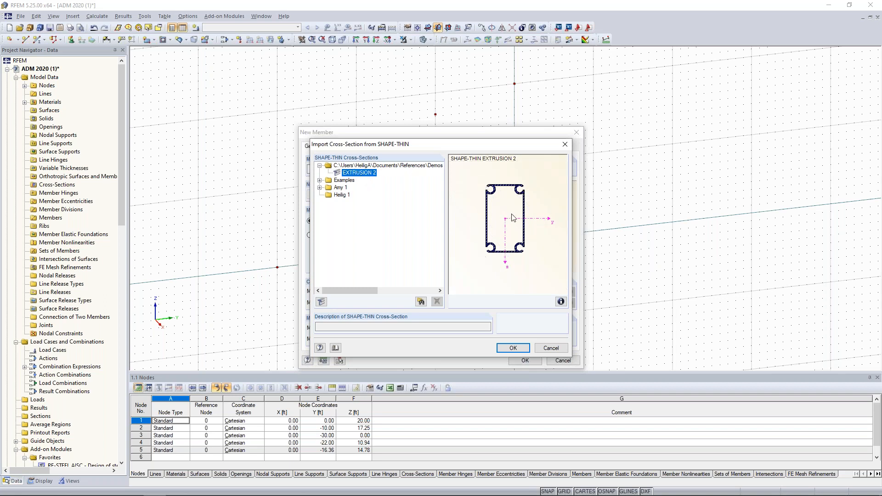
pyautogui.click(320, 180)
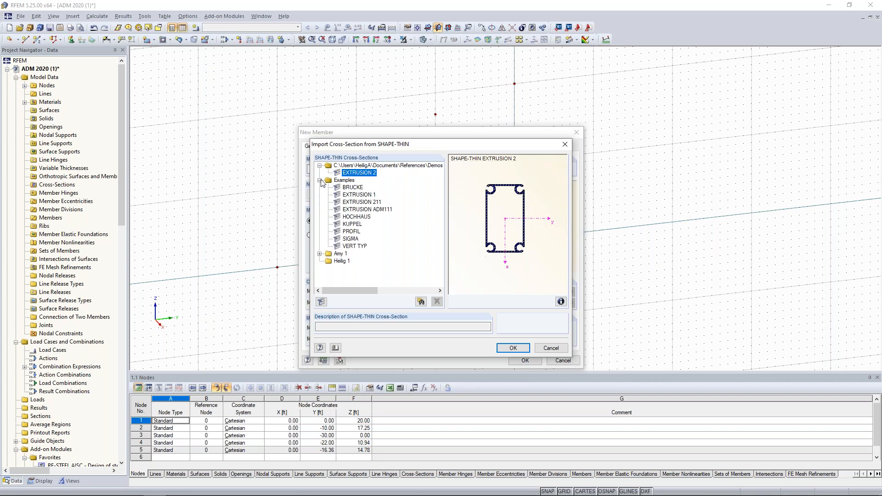
pyautogui.click(352, 196)
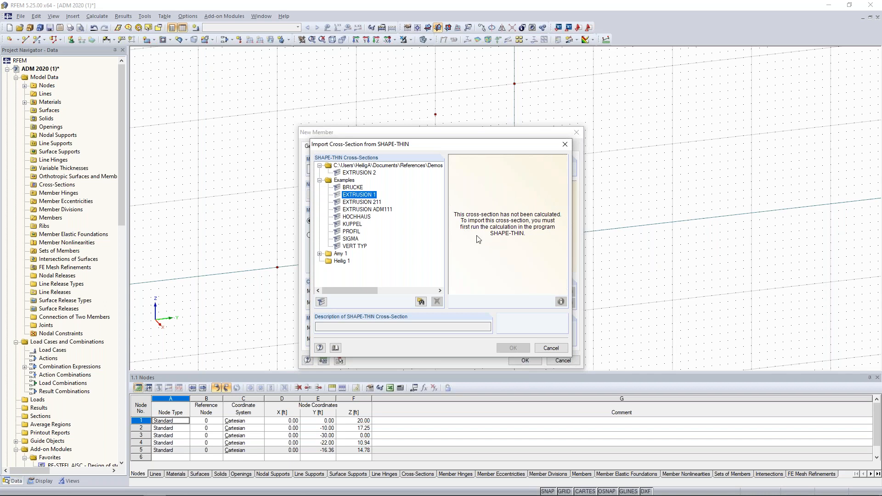
pyautogui.click(371, 173)
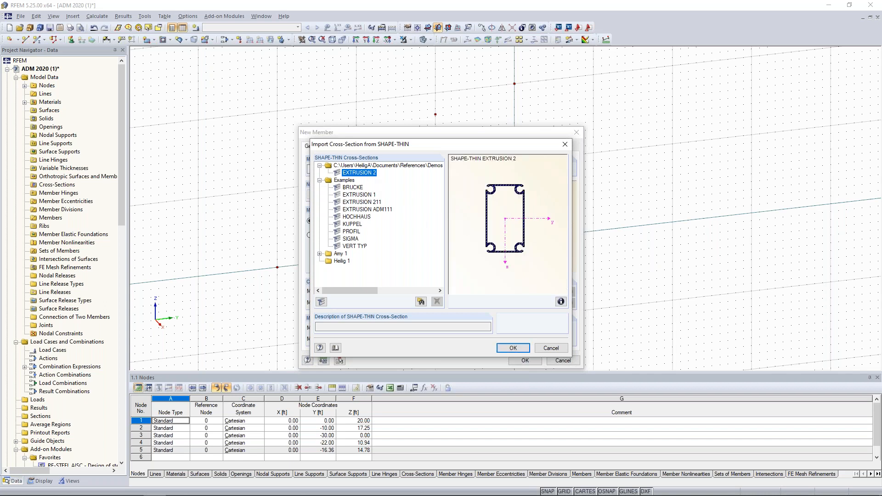
pyautogui.click(512, 348)
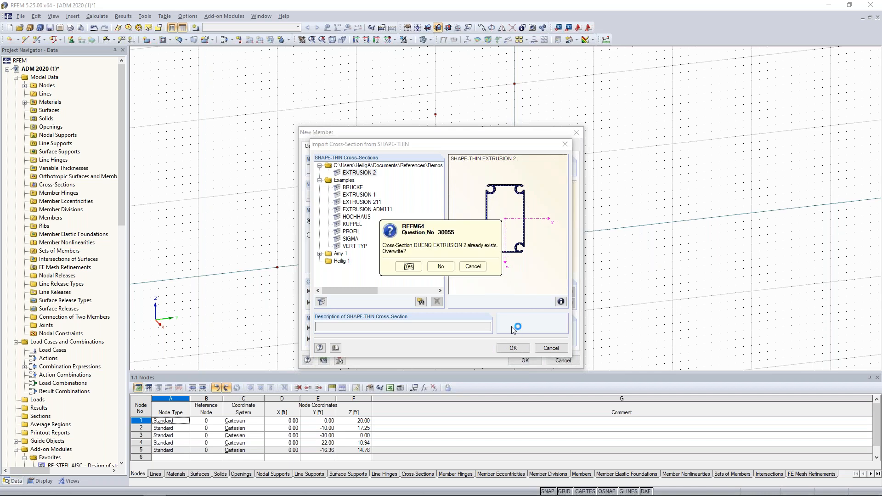
pyautogui.click(408, 266)
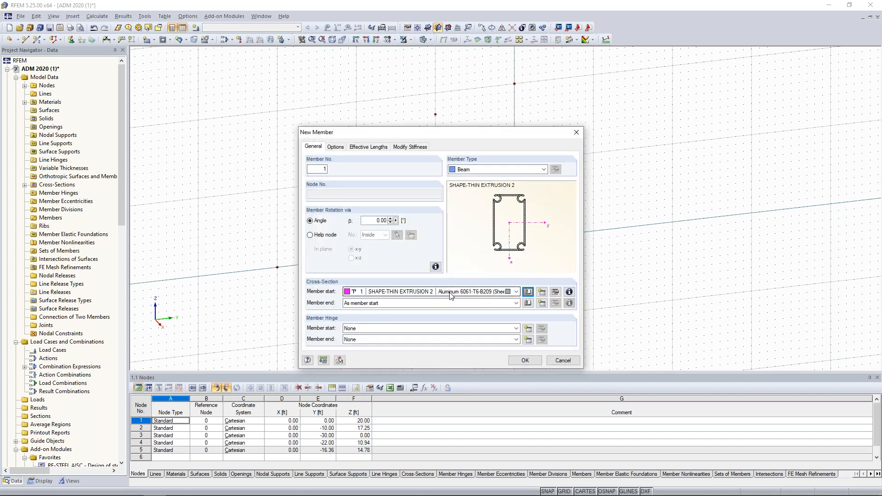
# Search the ADM 2020 material library for 6061 and assign Aluminum 6061-T6-B209 (Sheet and Plate), Note 1 to the cross-section
pyautogui.click(555, 292)
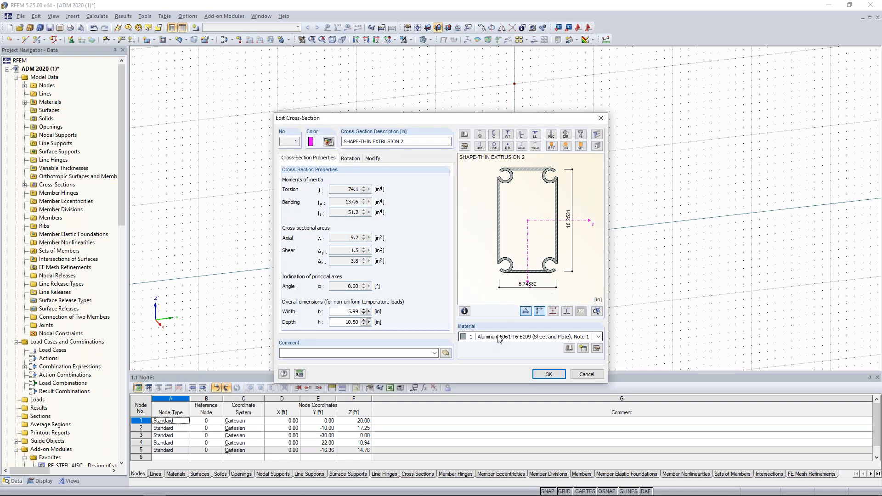
pyautogui.click(569, 349)
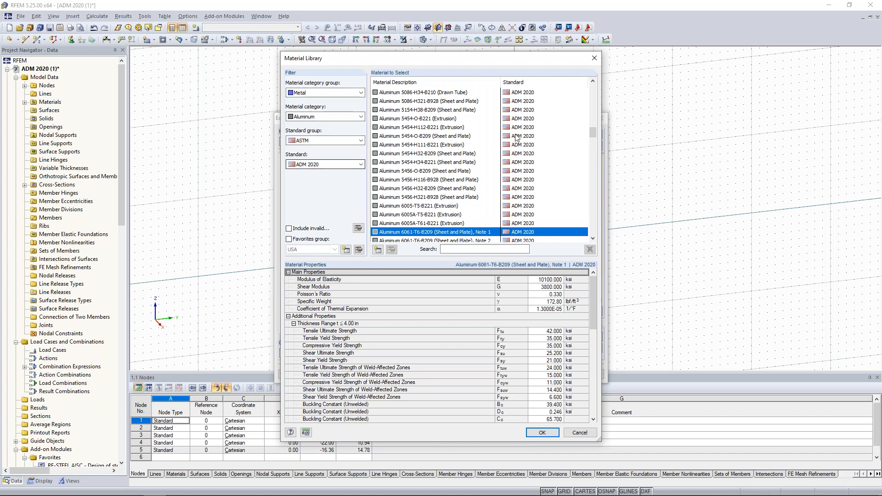
pyautogui.moveTo(594, 133); pyautogui.dragTo(590, 209)
pyautogui.click(458, 250)
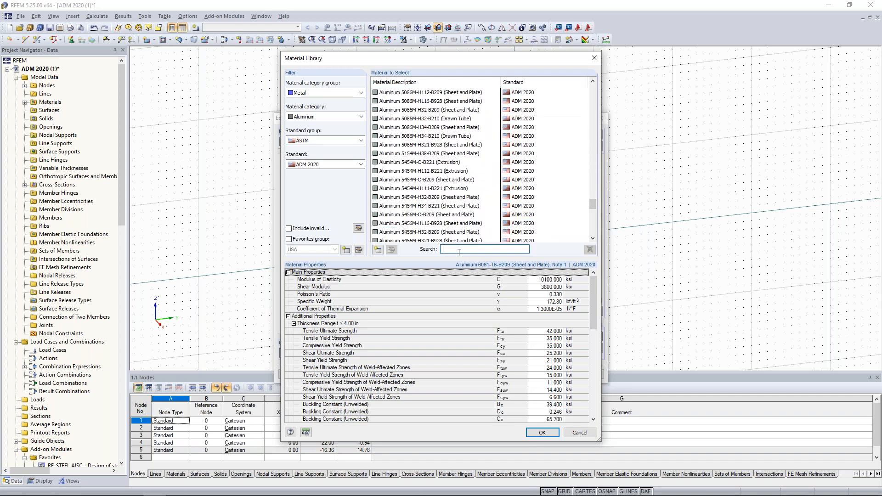
pyautogui.write('6061')
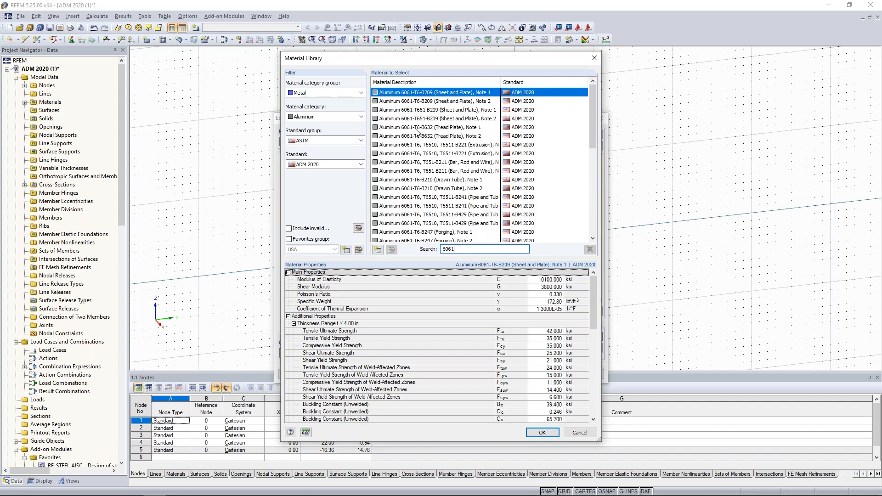
pyautogui.moveTo(590, 304)
pyautogui.mouseDown()
pyautogui.moveTo(586, 382)
pyautogui.moveTo(592, 305)
pyautogui.mouseUp()
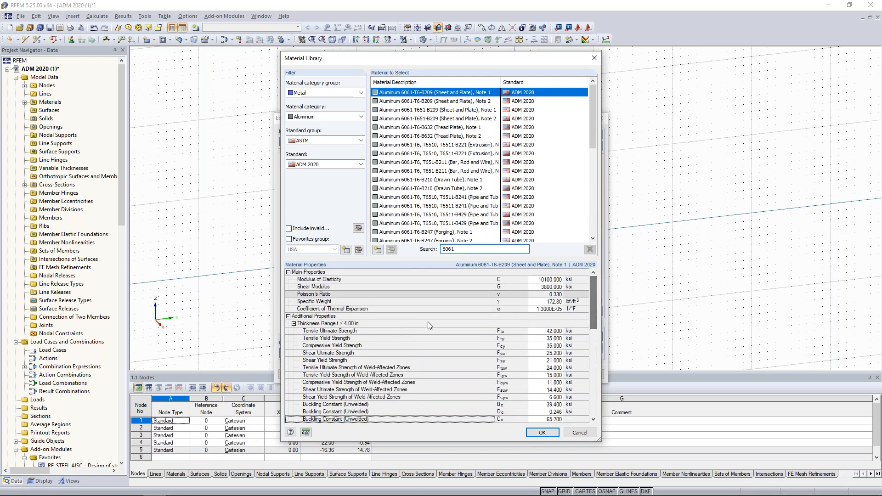
pyautogui.click(553, 432)
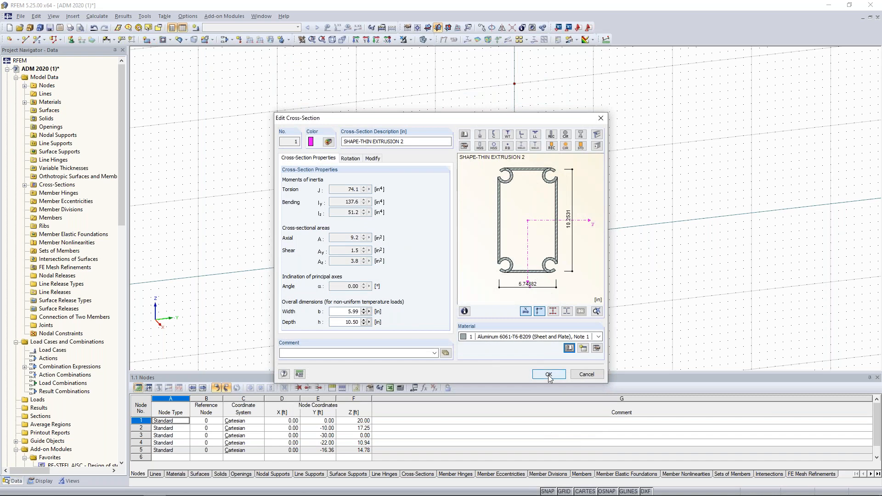
pyautogui.click(548, 375)
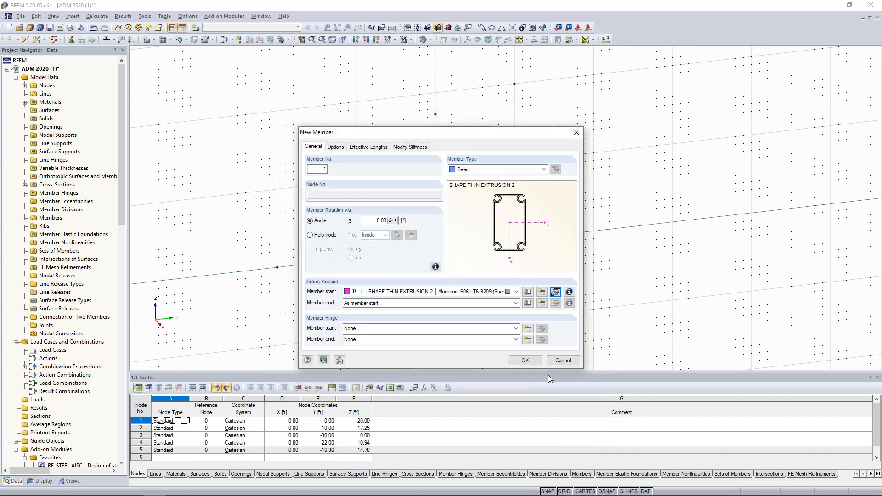
# Place five connected beam members through the nodes in order, from the base node at Y -30, Z 0 to the peak node at Y 0, Z 20
pyautogui.click(524, 360)
pyautogui.moveTo(309, 271); pyautogui.dragTo(432, 307, button='middle')
pyautogui.scroll(3, 430, 308)
pyautogui.click(394, 303)
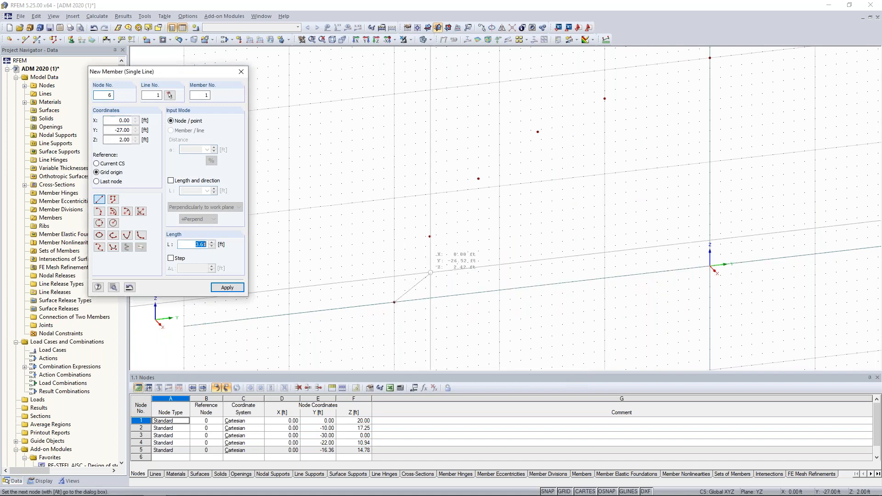
pyautogui.click(429, 237)
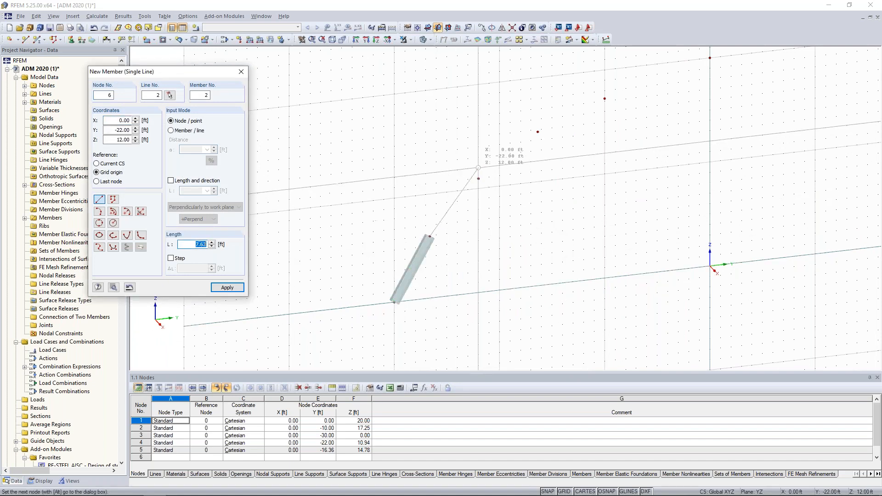
pyautogui.click(479, 178)
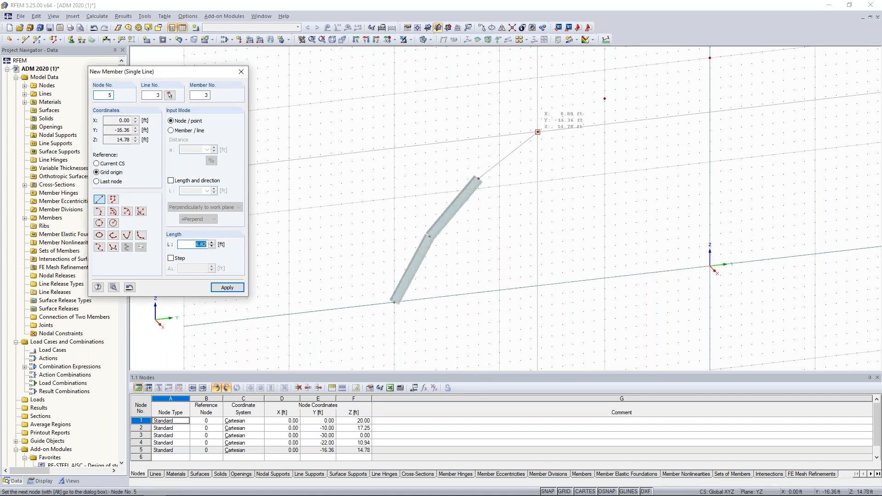
pyautogui.click(538, 132)
pyautogui.click(605, 99)
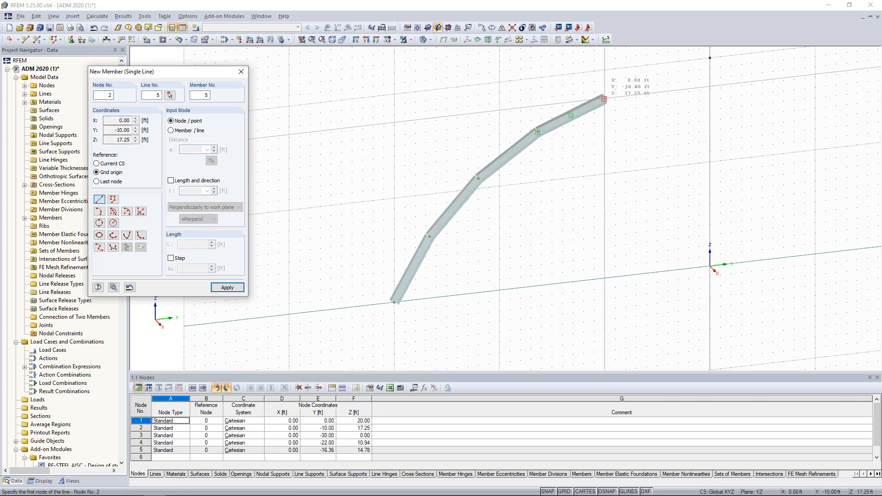
pyautogui.moveTo(710, 58); pyautogui.dragTo(655, 99, button='middle')
pyautogui.click(656, 99)
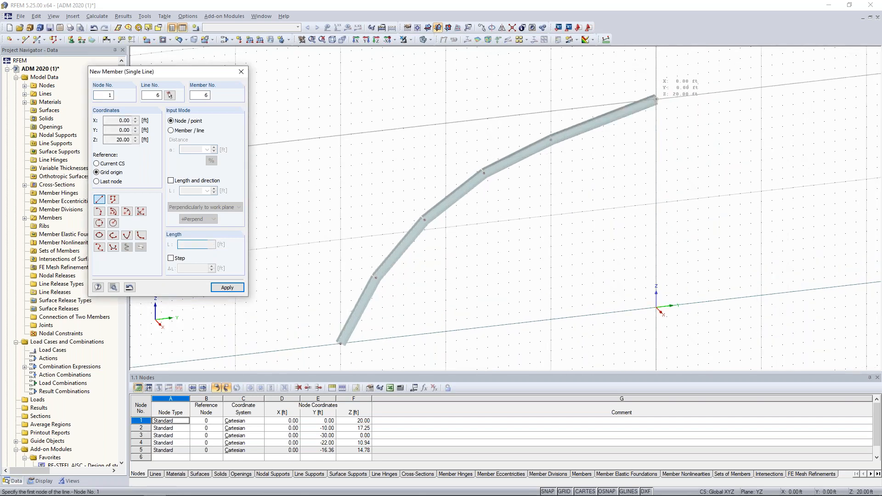
pyautogui.press('Escape')
# Examine the rendered extrusion profile at the free peak end of the uppermost member
pyautogui.scroll(-2, 668, 151)
pyautogui.keyDown('ctrl'); pyautogui.moveTo(656, 148); pyautogui.dragTo(488, 157, button='middle'); pyautogui.keyUp('ctrl')
pyautogui.scroll(5, 614, 183)
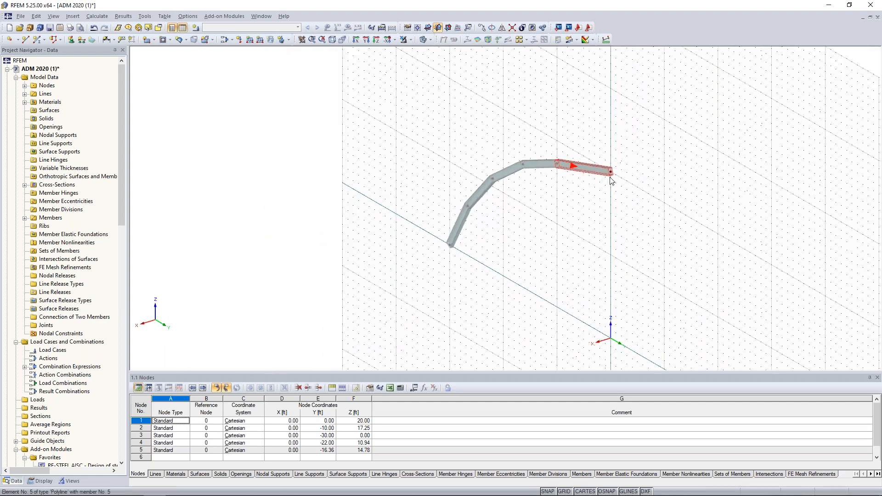
pyautogui.scroll(6, 616, 168)
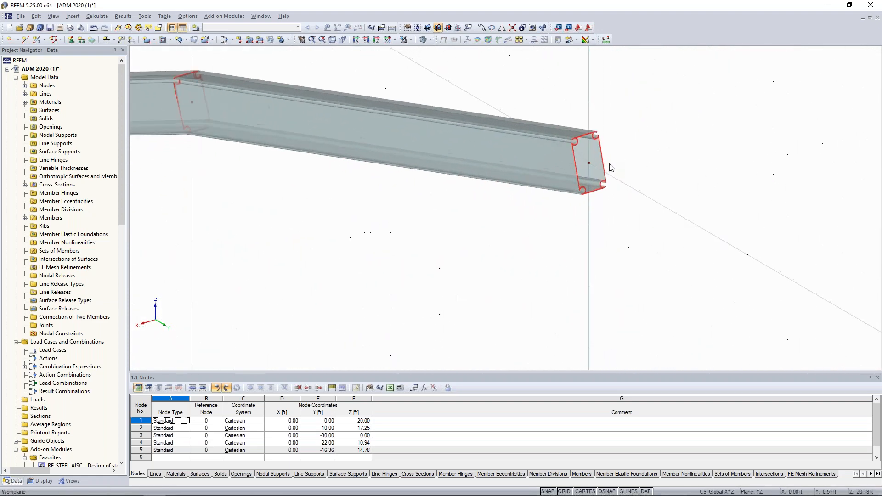
# Select all five arch members and combine them into a set of members of type Continuous members
pyautogui.moveTo(616, 197); pyautogui.dragTo(482, 235, button='middle')
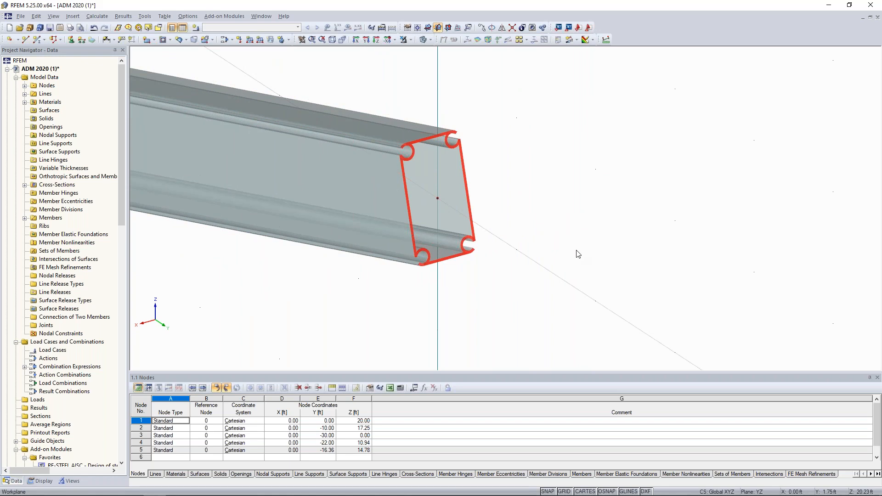
pyautogui.scroll(-6, 533, 242)
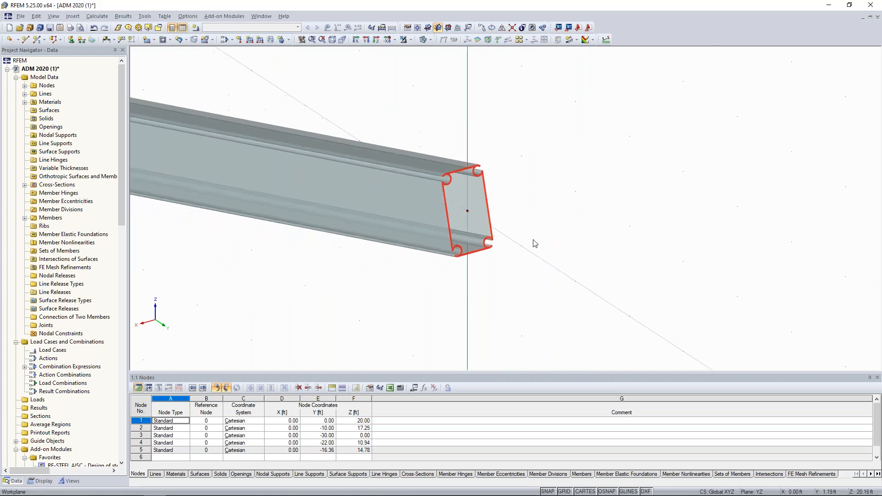
pyautogui.scroll(-2, 509, 286)
pyautogui.keyDown('ctrl'); pyautogui.moveTo(508, 285); pyautogui.dragTo(653, 232, button='middle'); pyautogui.keyUp('ctrl')
pyautogui.moveTo(603, 259); pyautogui.dragTo(619, 176, button='middle')
pyautogui.scroll(-1, 619, 172)
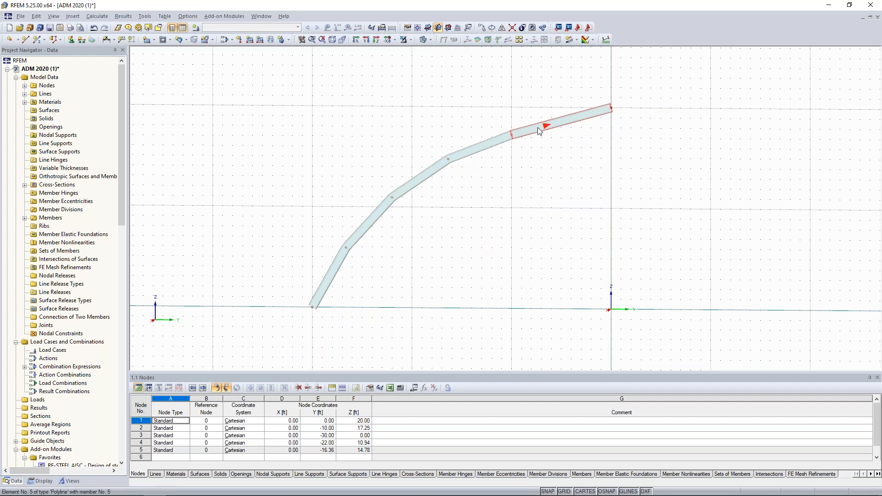
pyautogui.scroll(-2, 516, 208)
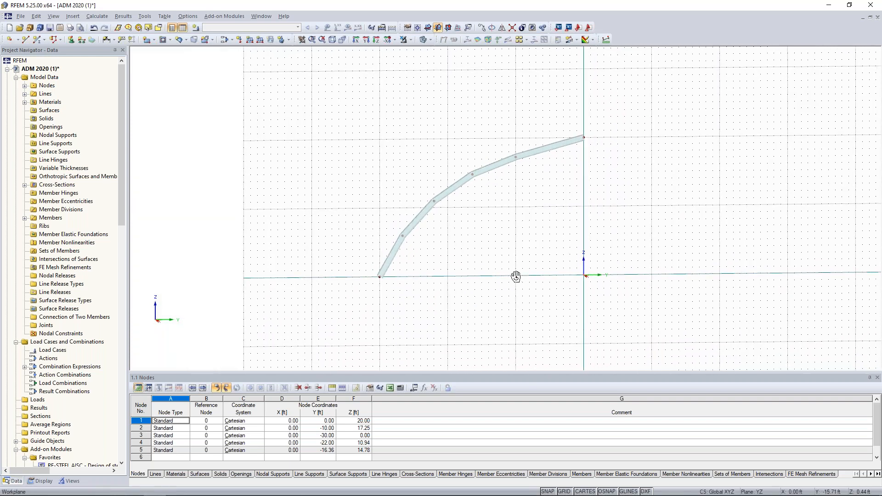
pyautogui.moveTo(610, 296); pyautogui.dragTo(350, 101)
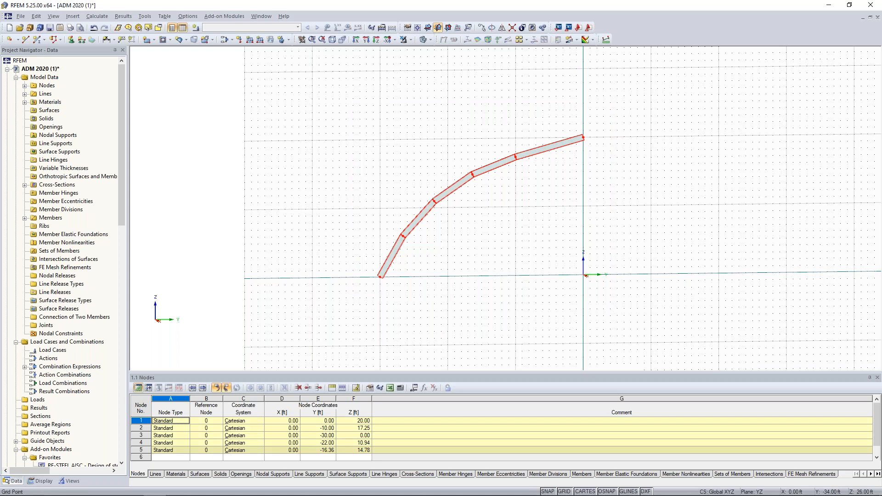
pyautogui.rightClick(449, 192)
pyautogui.moveTo(478, 209)
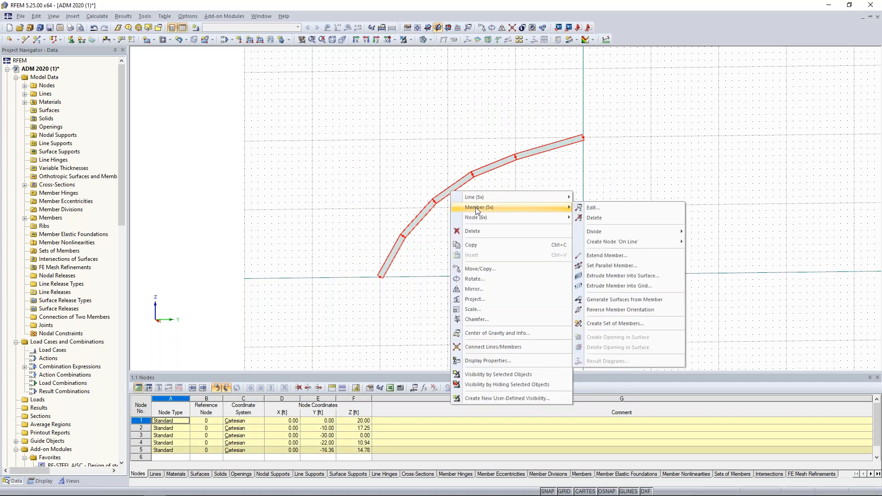
pyautogui.click(604, 324)
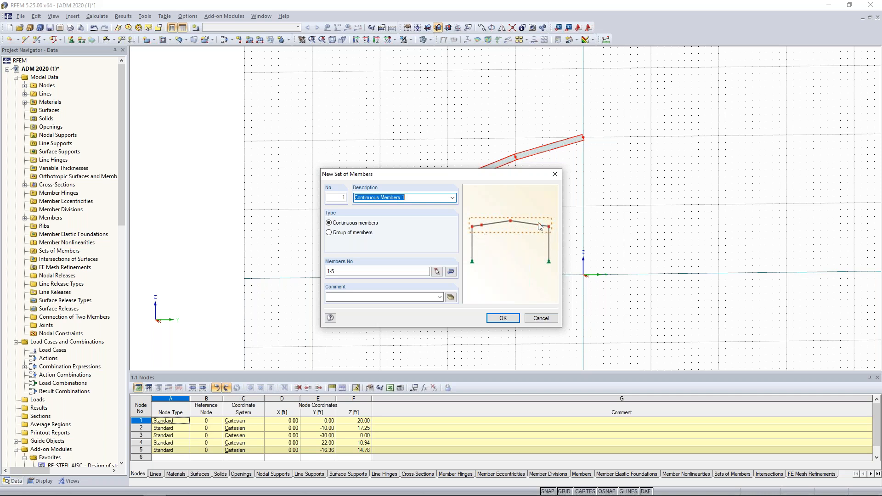
pyautogui.click(503, 318)
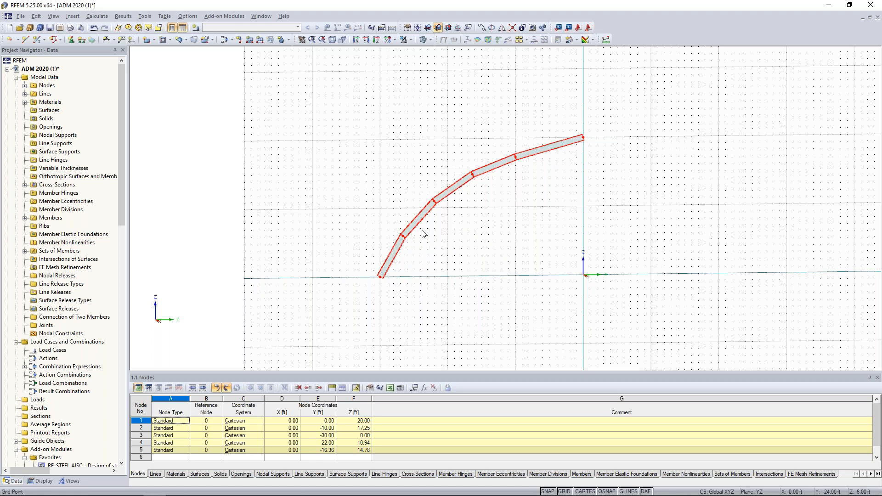
# Mirror a copy of the whole half arch about the global X-Z plane through the origin
pyautogui.scroll(3, 431, 239)
pyautogui.scroll(2, 431, 239)
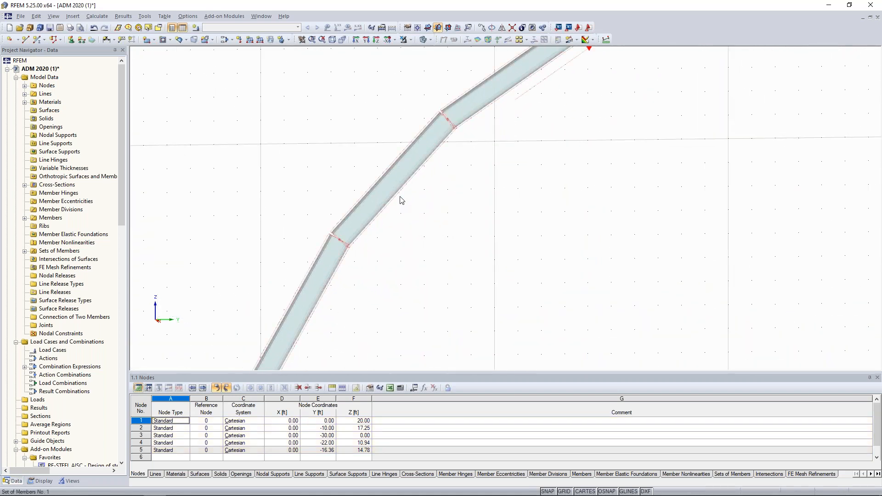
pyautogui.scroll(1, 401, 200)
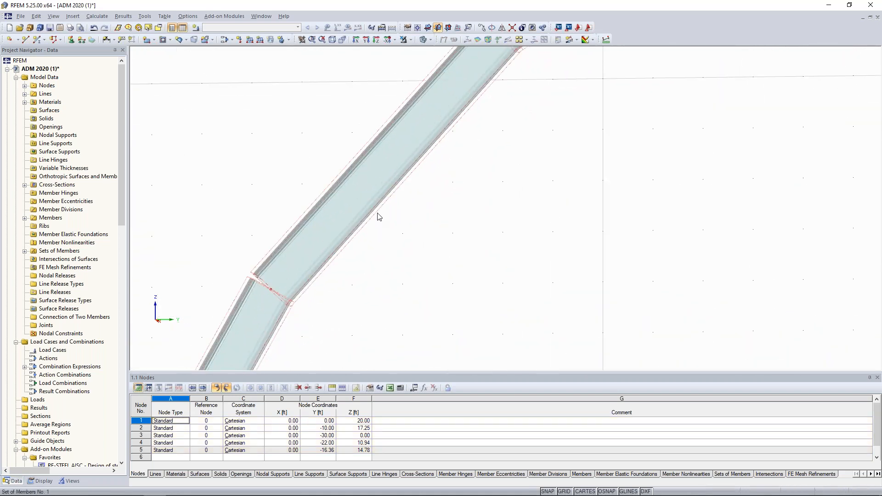
pyautogui.scroll(-4, 427, 247)
pyautogui.scroll(-2, 506, 215)
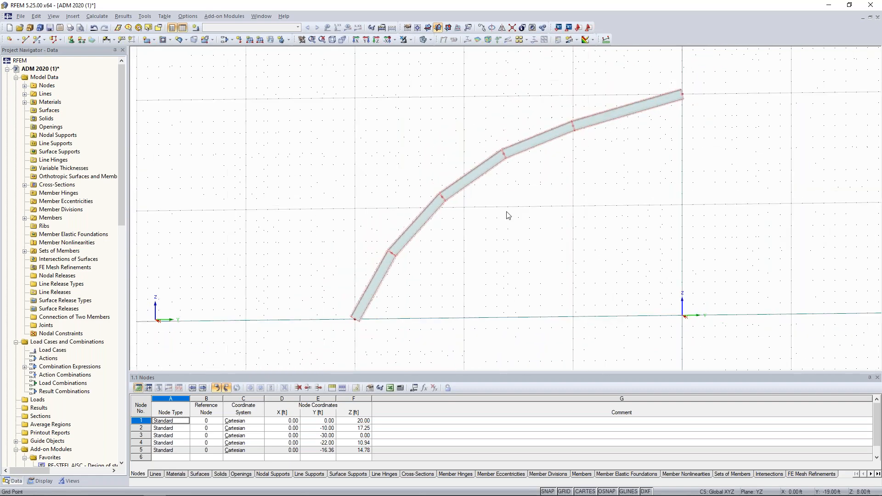
pyautogui.scroll(-2, 515, 229)
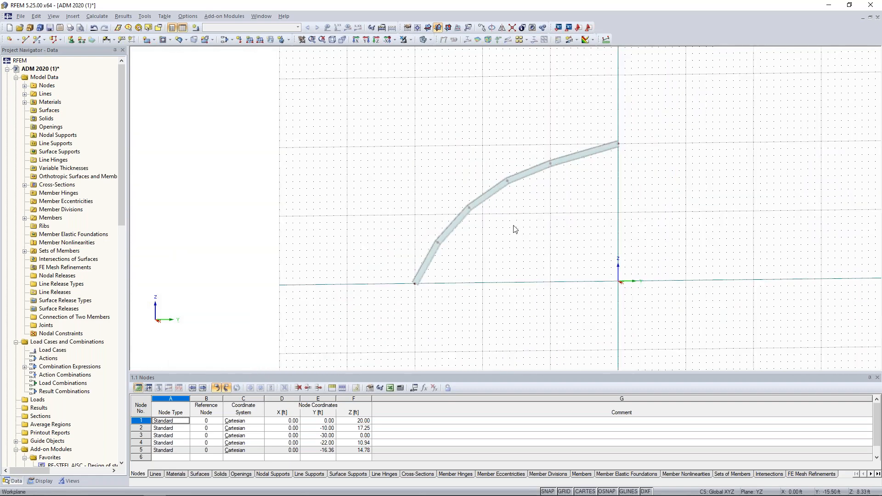
pyautogui.moveTo(650, 312); pyautogui.dragTo(395, 116)
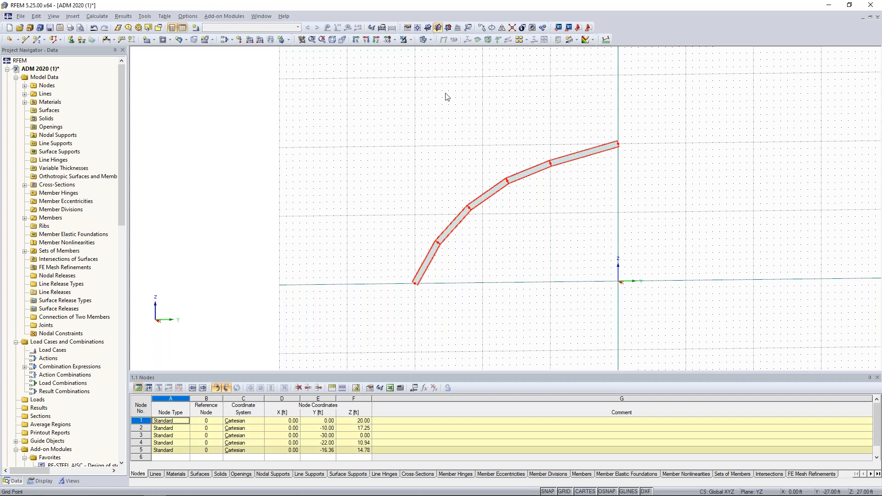
pyautogui.click(502, 28)
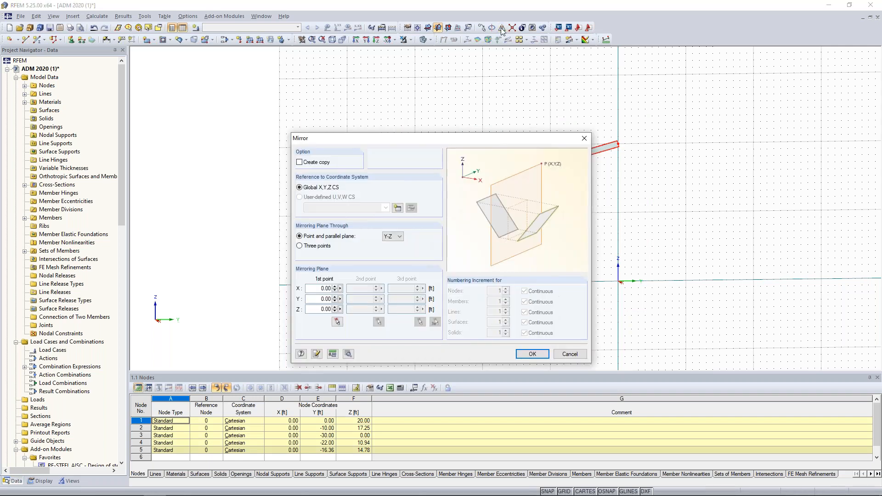
pyautogui.click(300, 163)
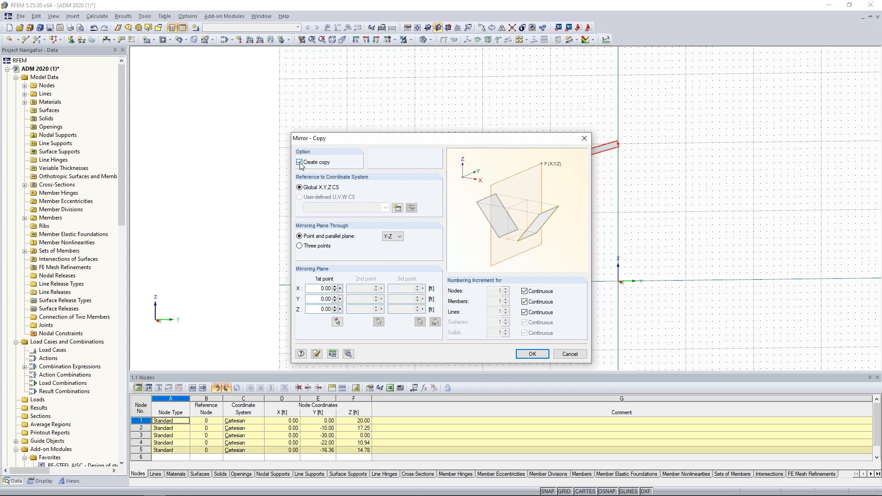
pyautogui.click(394, 237)
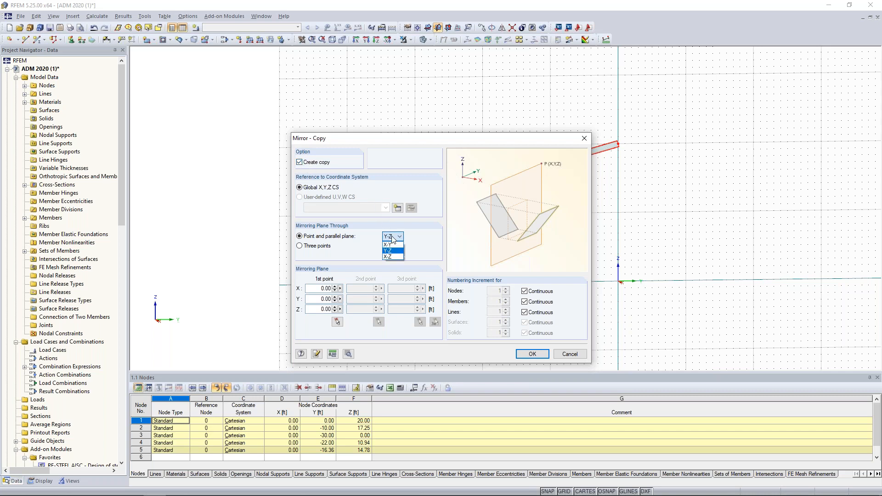
pyautogui.click(392, 256)
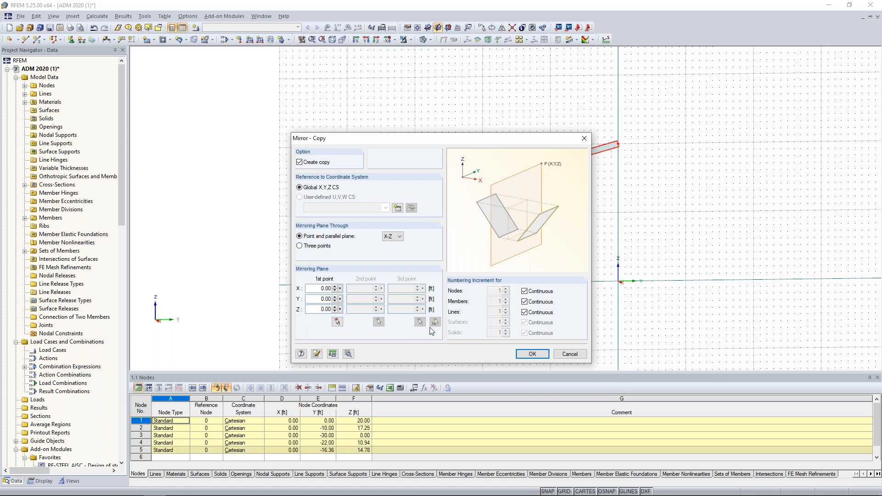
pyautogui.click(532, 354)
# Set up a copy of the full arch, leaving out its base nodes, with 4 copies at dx -16.5 ft
pyautogui.moveTo(549, 270); pyautogui.dragTo(435, 272, button='middle')
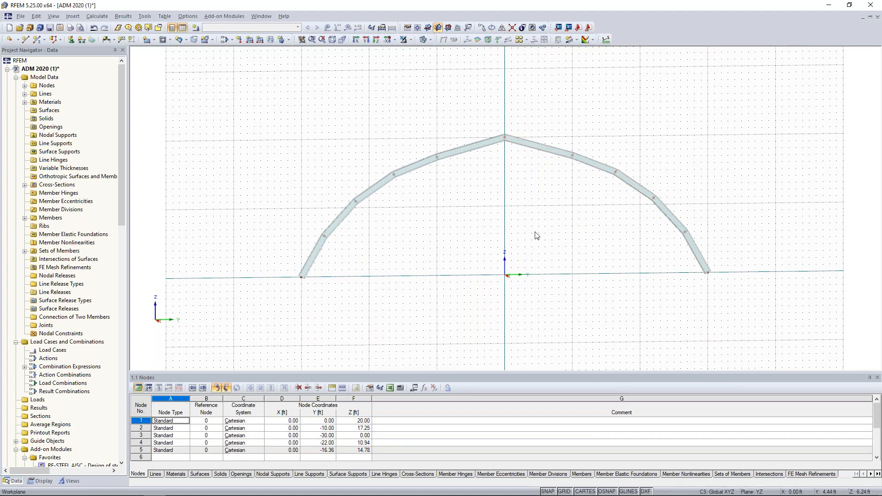
pyautogui.moveTo(734, 250); pyautogui.dragTo(268, 103)
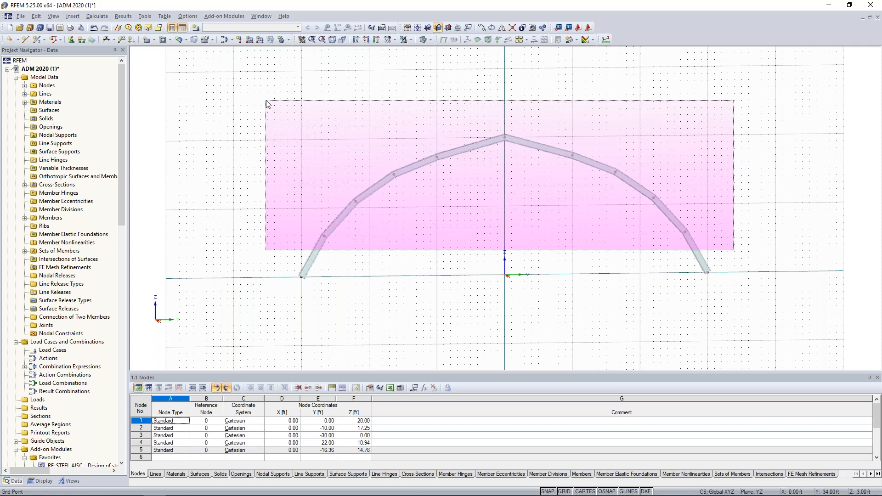
pyautogui.moveTo(268, 103); pyautogui.dragTo(268, 105)
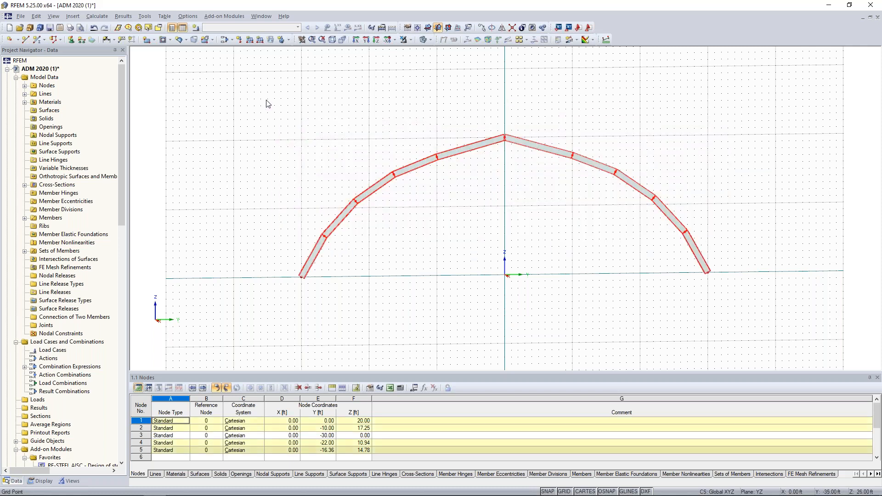
pyautogui.click(480, 28)
pyautogui.write('4')
pyautogui.click(323, 258)
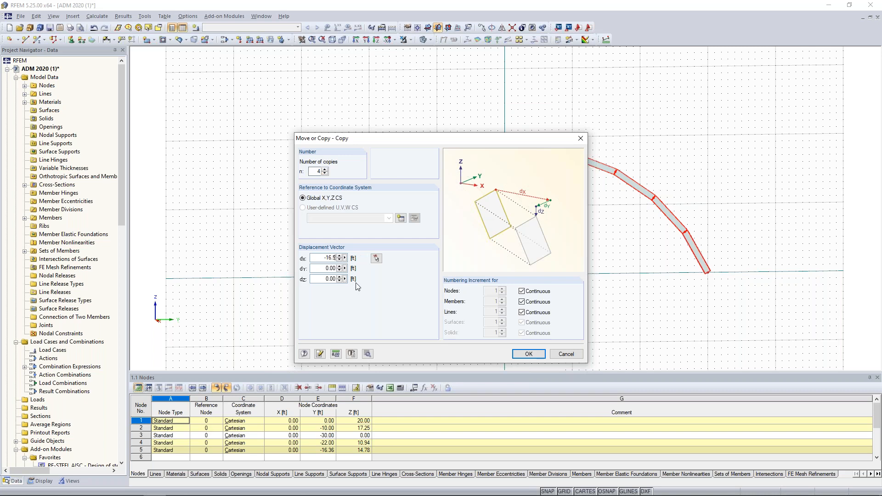
# Enable new lines and members between the selected nodes and their copies, and define a new template member of type Truss
pyautogui.click(367, 353)
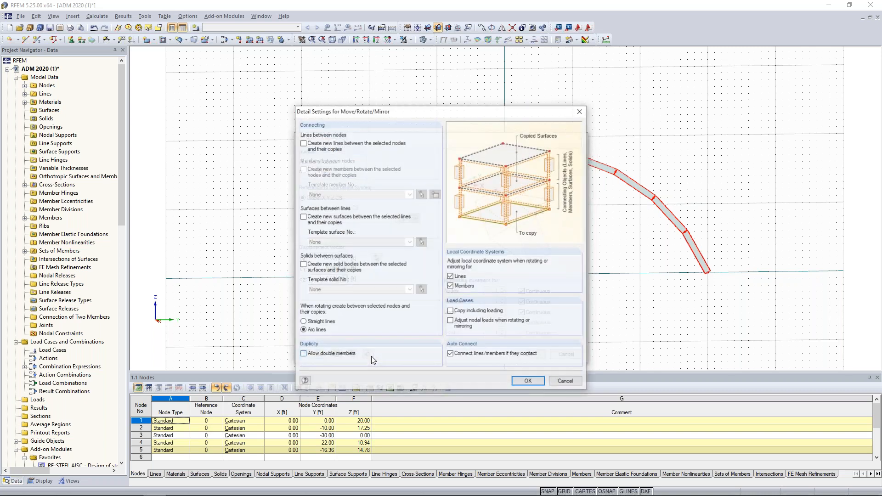
pyautogui.click(303, 143)
pyautogui.click(303, 170)
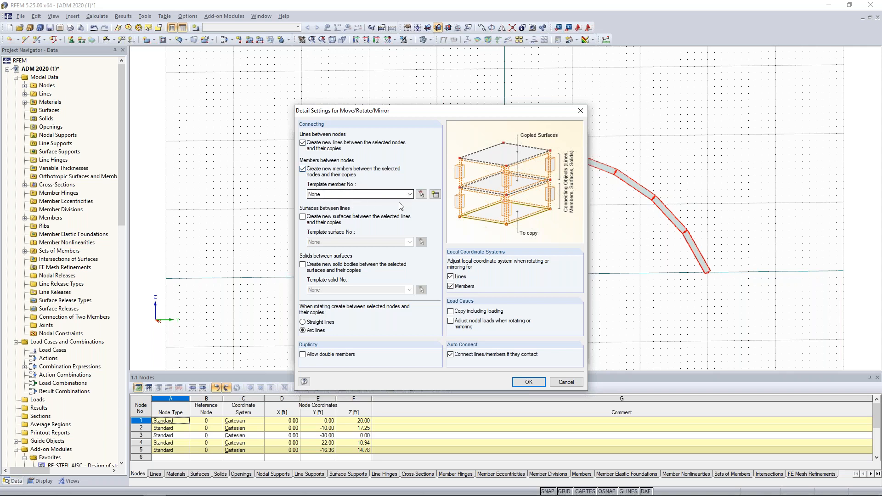
pyautogui.click(436, 195)
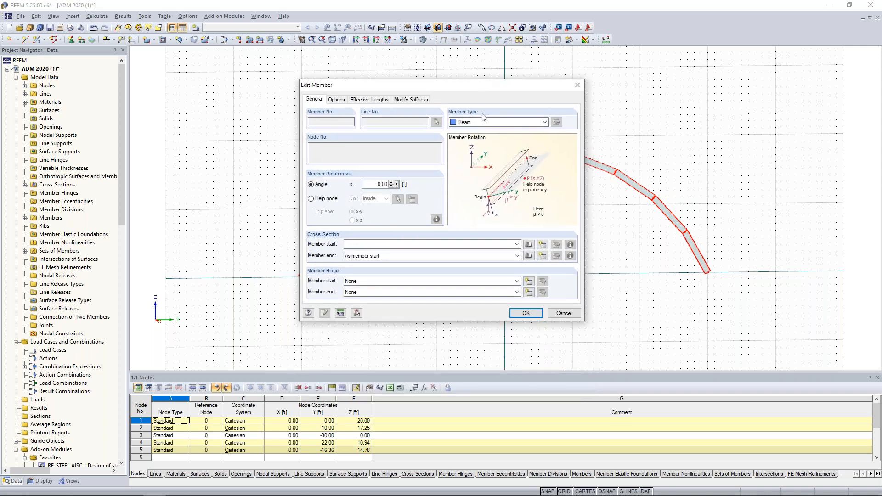
pyautogui.click(482, 121)
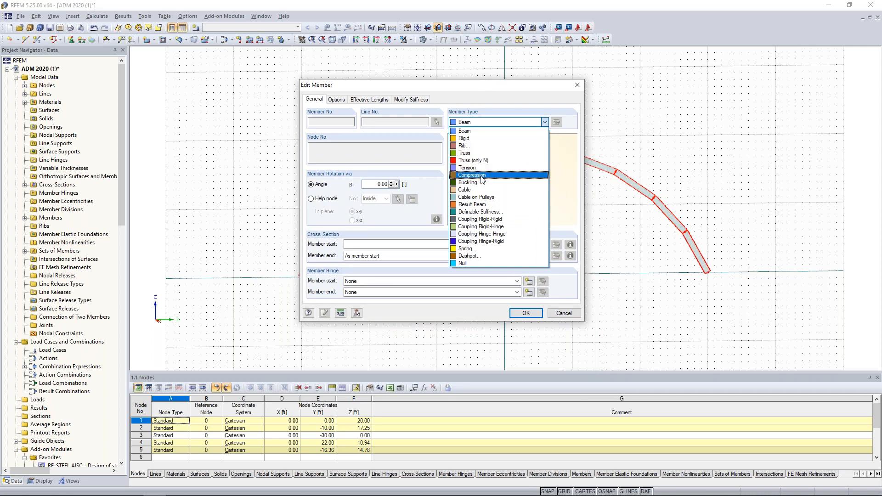
pyautogui.click(481, 154)
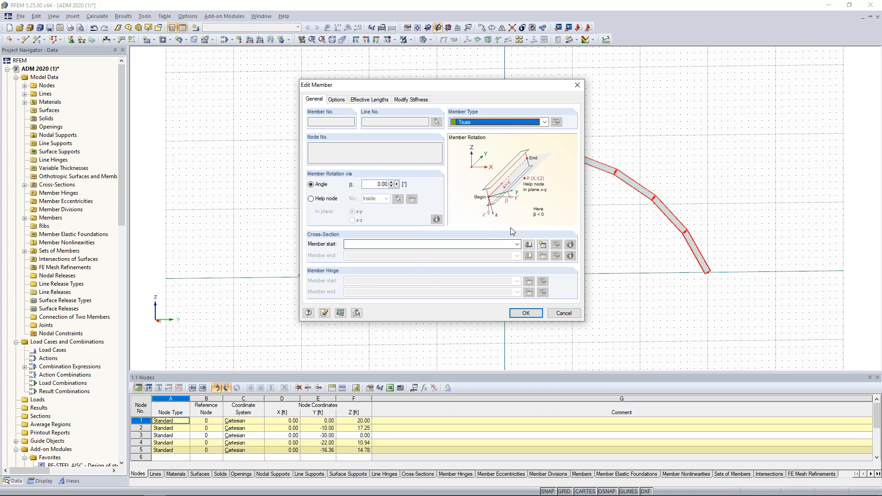
# Assign the ADM 2020 square hollow section RT 6 x 6 x .375 in Aluminum 6061-T6-B209 to the truss template member
pyautogui.click(527, 244)
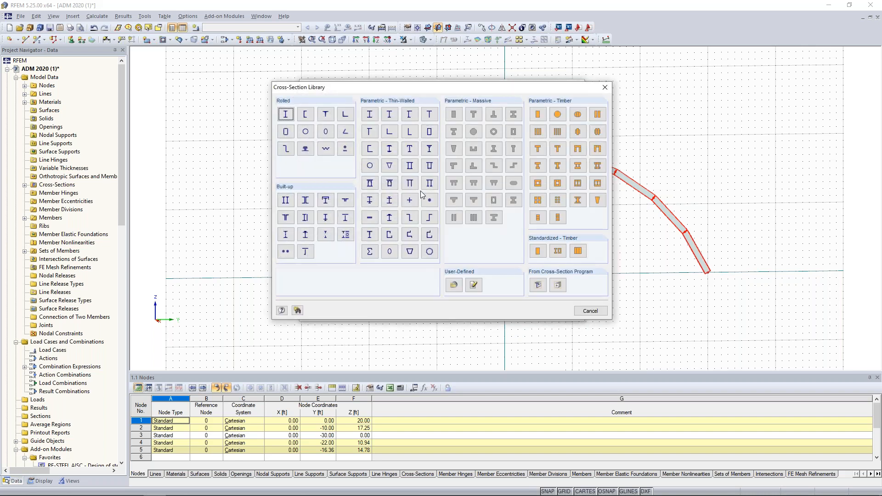
pyautogui.click(286, 132)
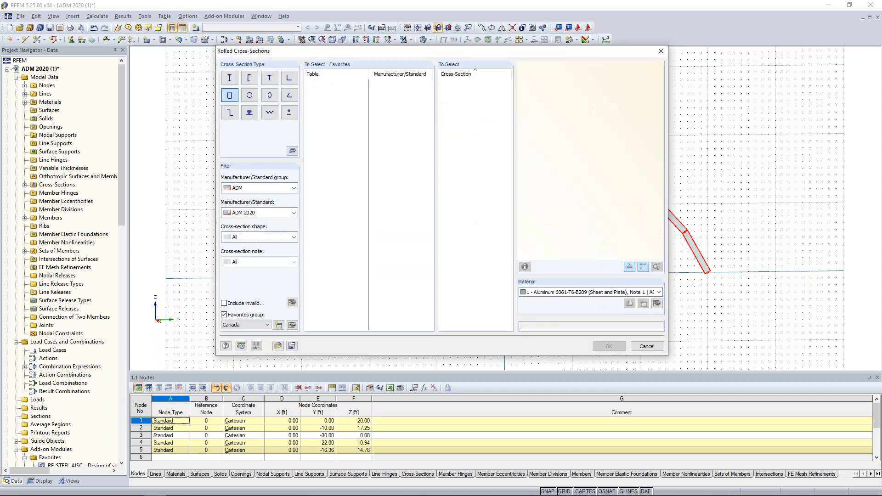
pyautogui.click(224, 315)
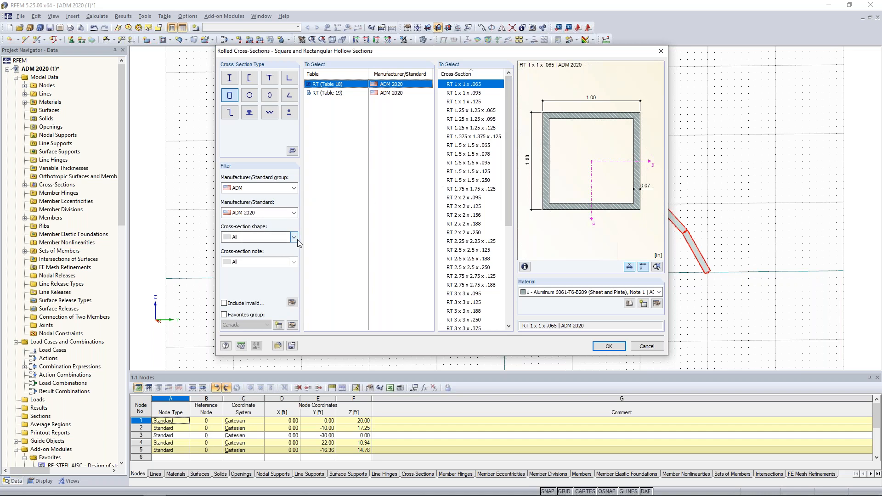
pyautogui.moveTo(510, 169); pyautogui.dragTo(503, 271)
pyautogui.click(470, 276)
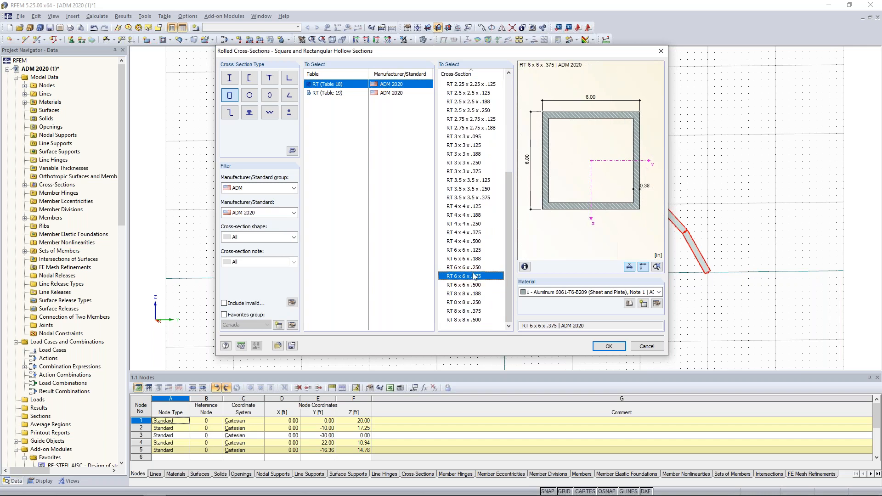
pyautogui.click(542, 296)
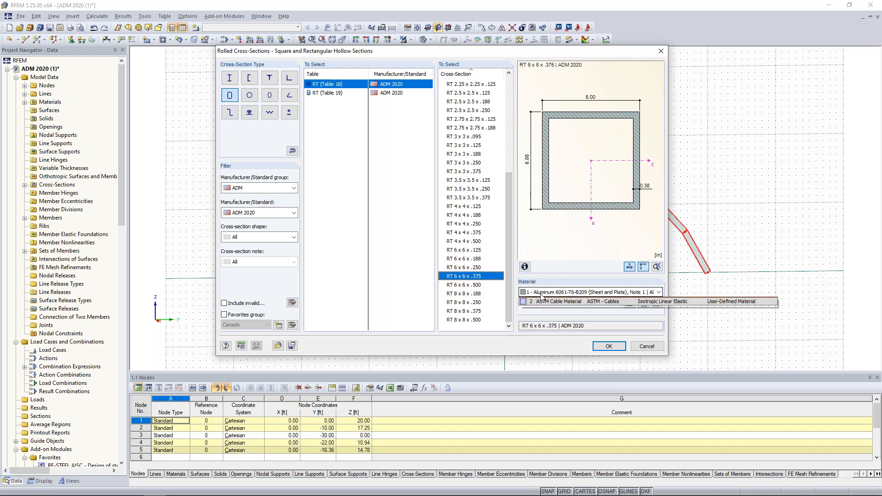
pyautogui.click(539, 299)
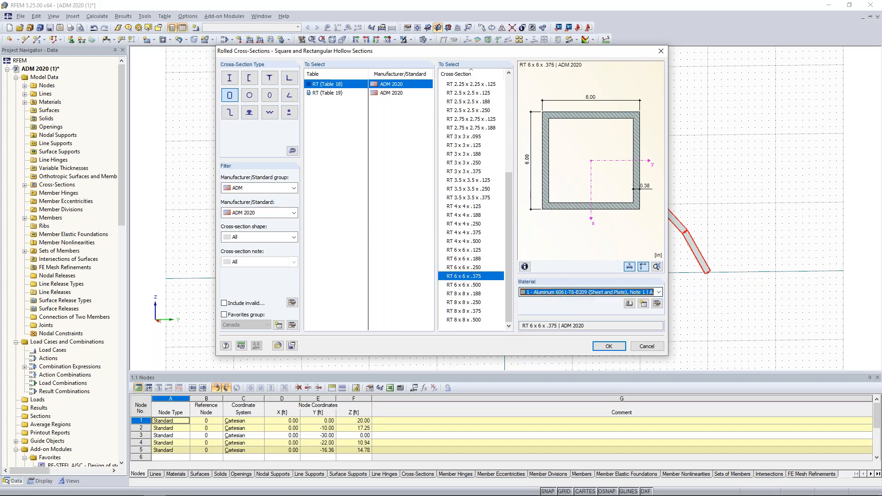
pyautogui.press('Return')
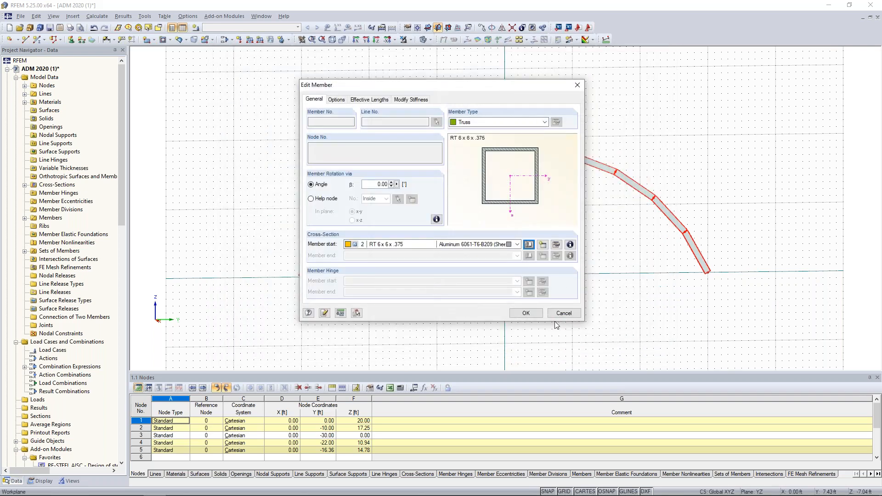
pyautogui.click(526, 313)
# Accept the connection settings and create the four arch copies with their connecting truss members
pyautogui.click(525, 381)
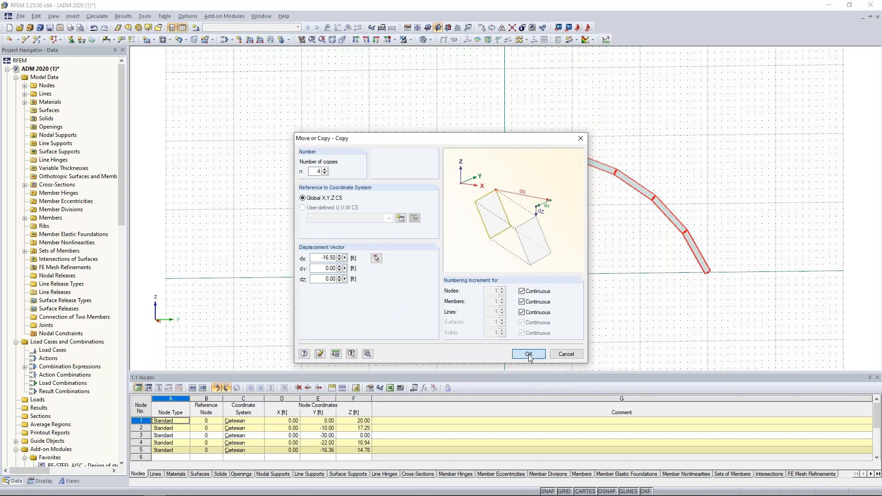
pyautogui.click(529, 354)
pyautogui.keyDown('ctrl'); pyautogui.moveTo(533, 342); pyautogui.dragTo(596, 319, button='middle'); pyautogui.keyUp('ctrl')
pyautogui.scroll(-1, 549, 320)
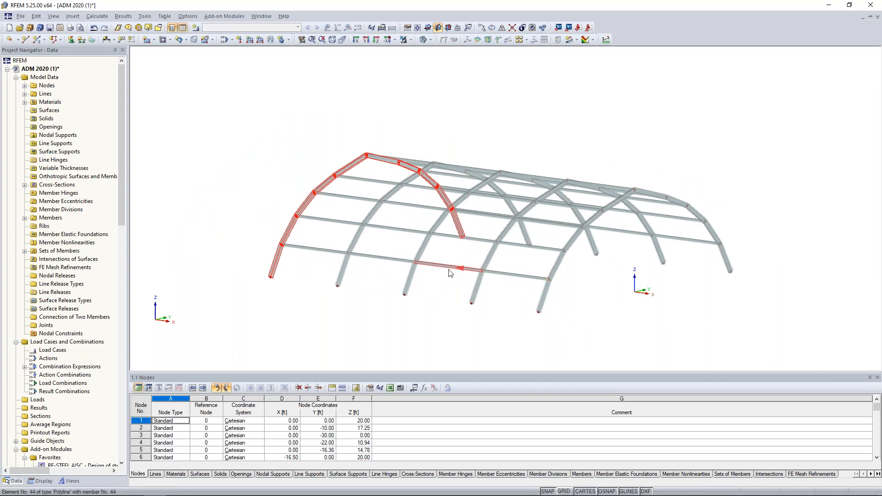
# Clear the selection and color the model graphics according to member type
pyautogui.click(343, 320)
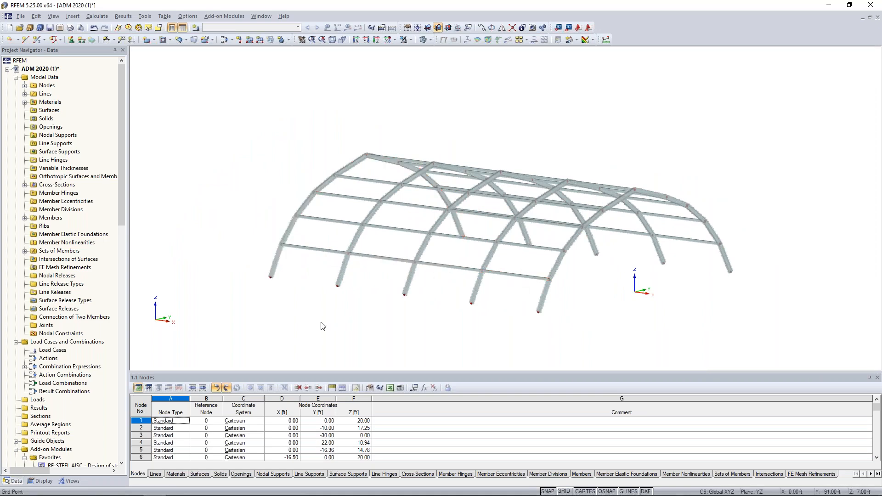
pyautogui.click(41, 480)
pyautogui.scroll(-1, 51, 316)
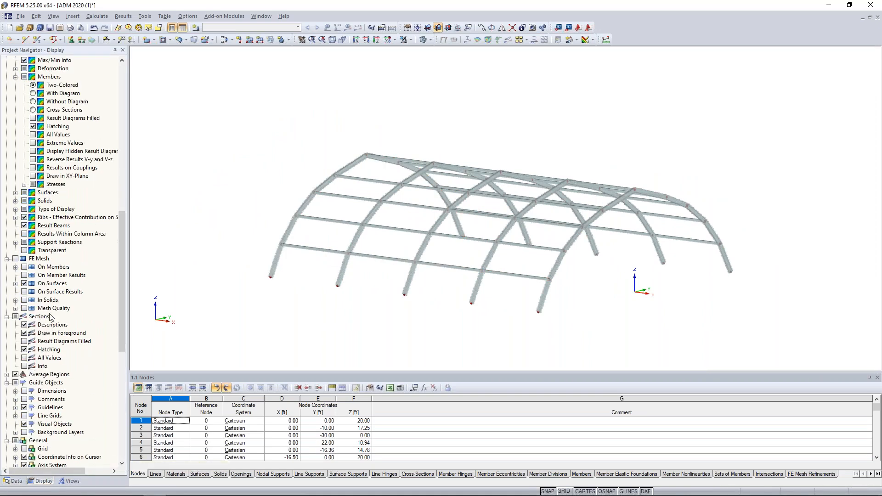
pyautogui.scroll(-12, 51, 316)
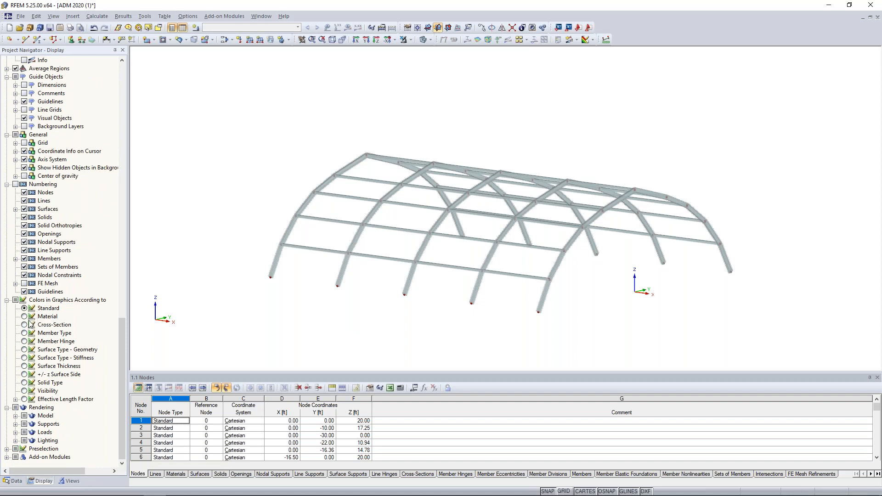
pyautogui.click(24, 333)
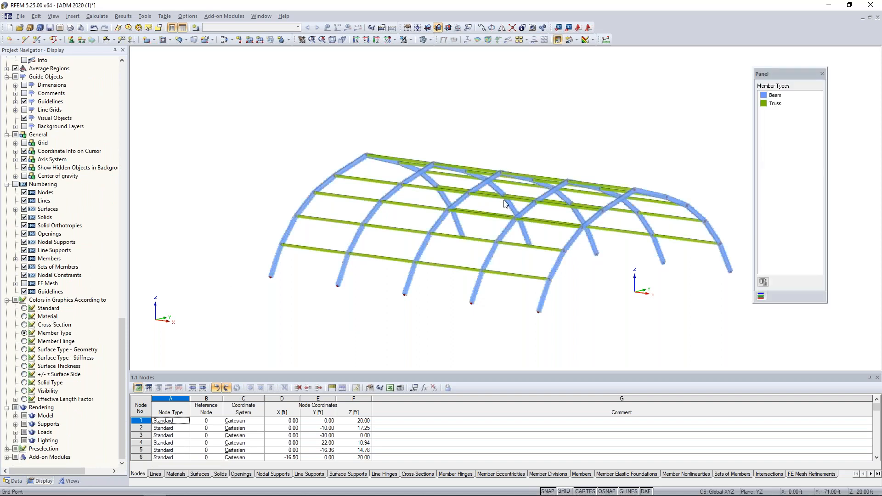
pyautogui.keyDown('ctrl'); pyautogui.moveTo(657, 121); pyautogui.dragTo(592, 149, button='middle'); pyautogui.keyUp('ctrl')
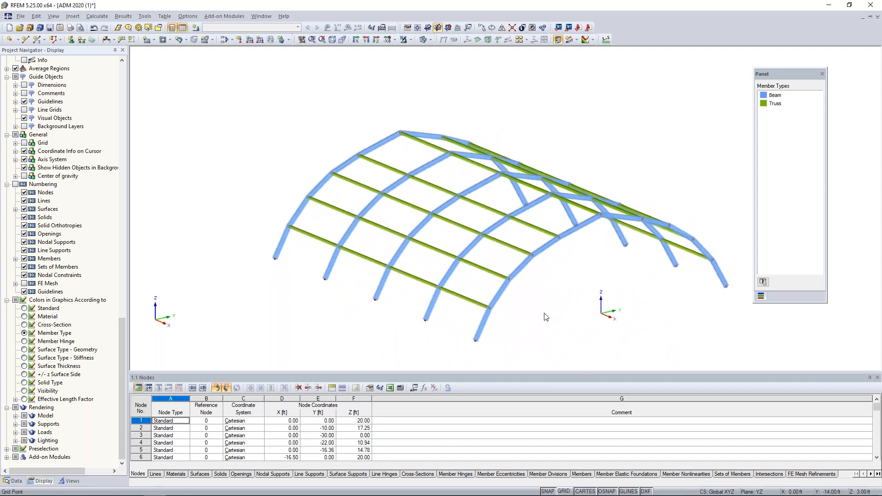
pyautogui.keyDown('ctrl'); pyautogui.moveTo(546, 316); pyautogui.dragTo(514, 259, button='middle'); pyautogui.keyUp('ctrl')
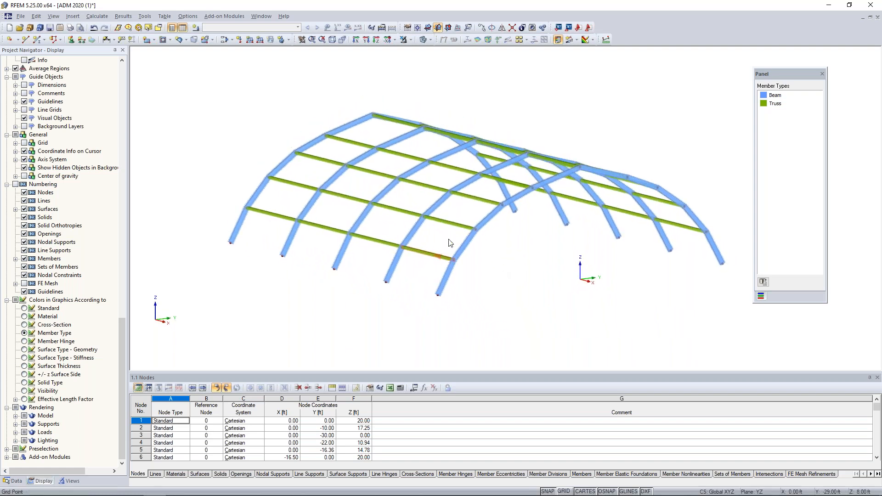
# Switch the model to wireframe display and show the members' cross-section outlines to examine the square tubes' orientation
pyautogui.click(423, 40)
pyautogui.scroll(15, 39, 342)
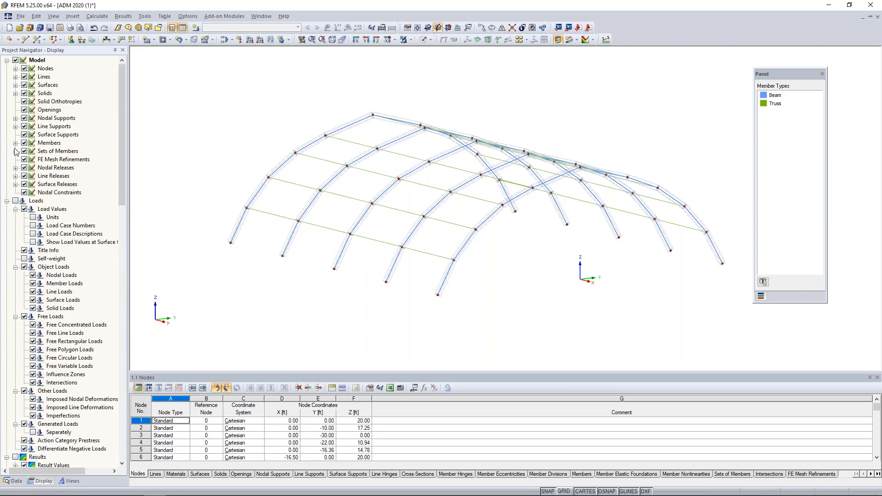
pyautogui.click(15, 144)
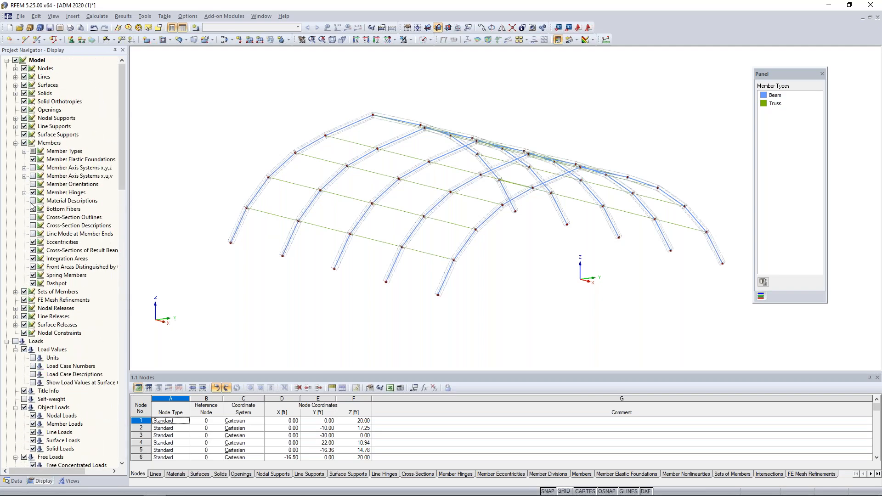
pyautogui.click(33, 217)
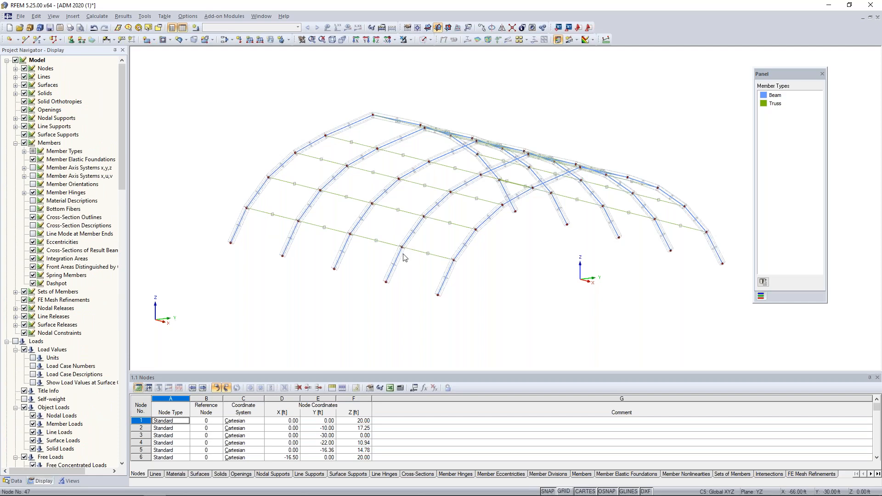
pyautogui.scroll(5, 430, 261)
pyautogui.scroll(2, 429, 262)
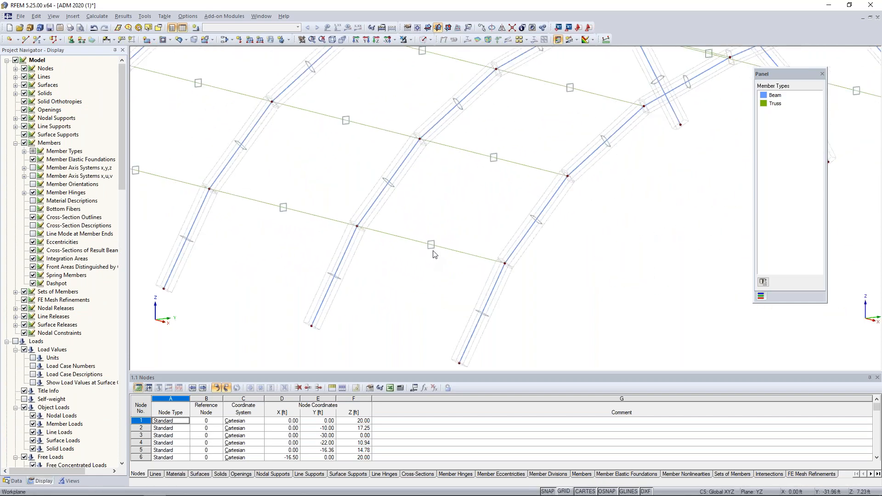
pyautogui.moveTo(542, 127); pyautogui.dragTo(430, 212, button='middle')
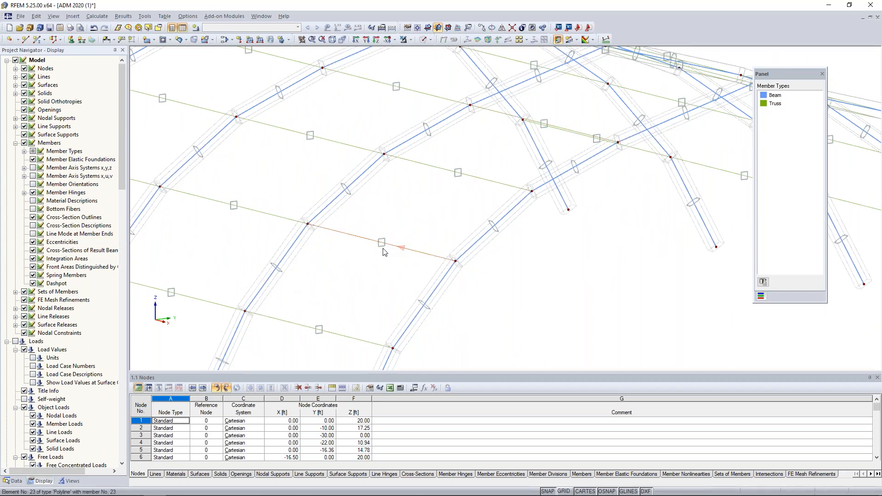
pyautogui.keyDown('ctrl'); pyautogui.moveTo(373, 260); pyautogui.dragTo(299, 264, button='middle'); pyautogui.keyUp('ctrl')
pyautogui.scroll(-6, 360, 252)
pyautogui.scroll(-1, 290, 308)
pyautogui.scroll(4, 299, 265)
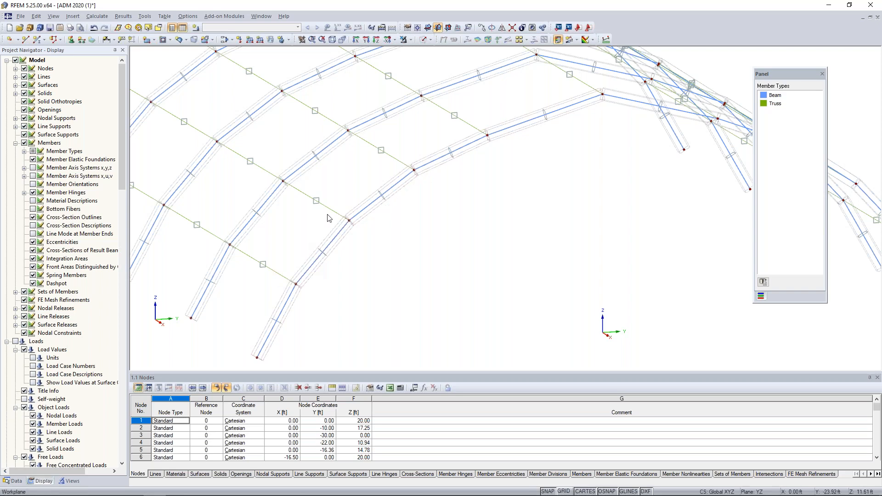
pyautogui.scroll(-3, 329, 218)
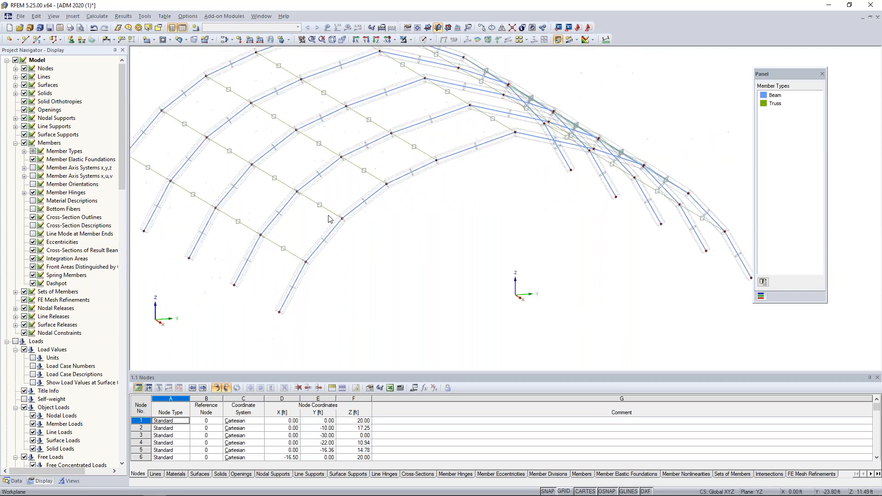
# Restrict the visibility to generated members by type, showing only the Truss members
pyautogui.click(69, 481)
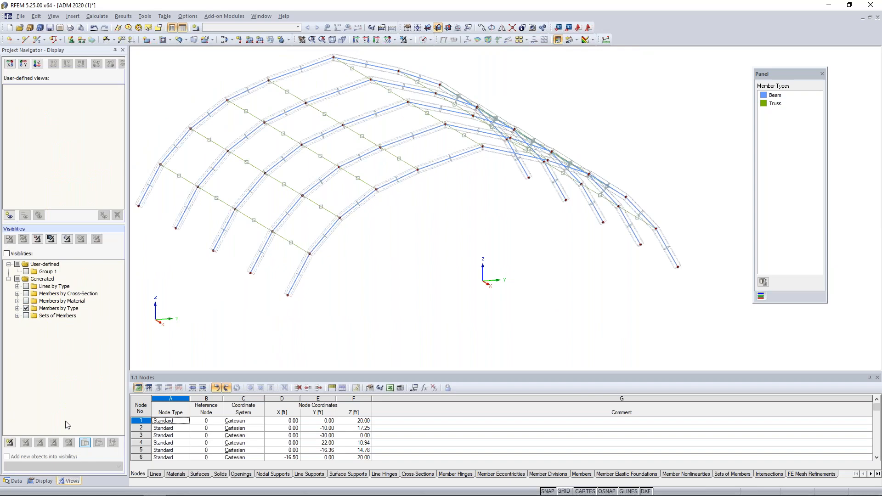
pyautogui.click(17, 308)
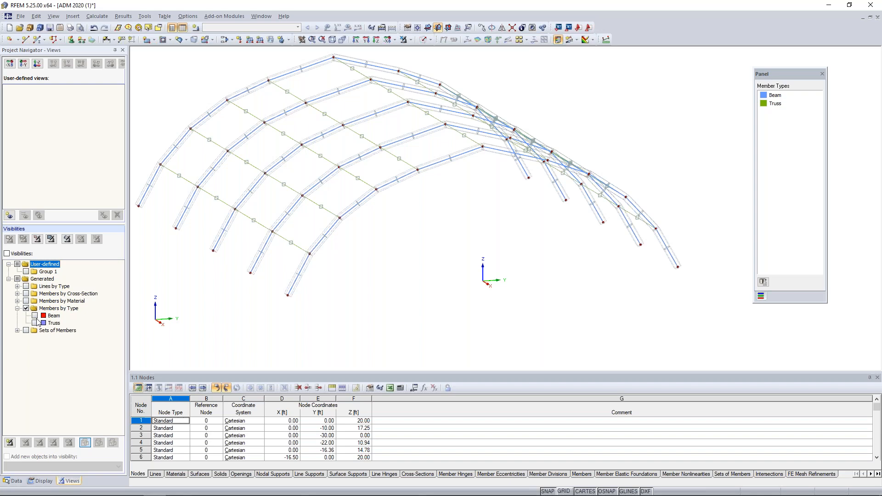
pyautogui.click(35, 323)
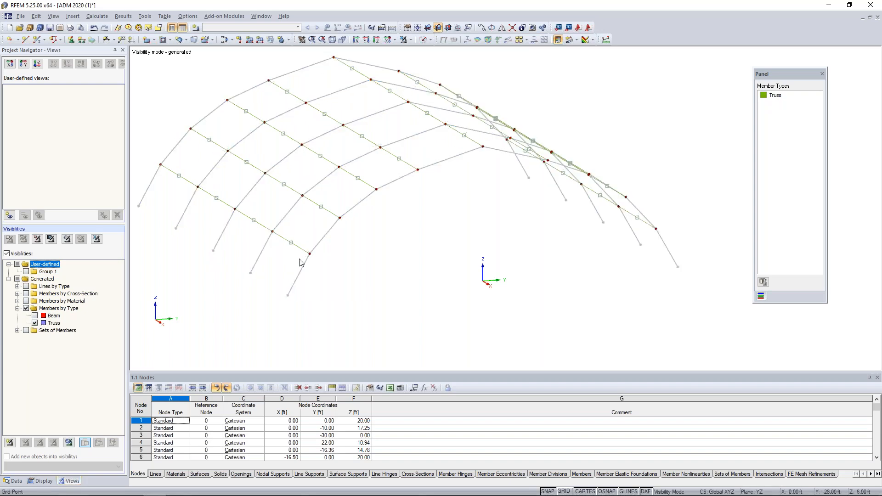
pyautogui.scroll(-1, 235, 255)
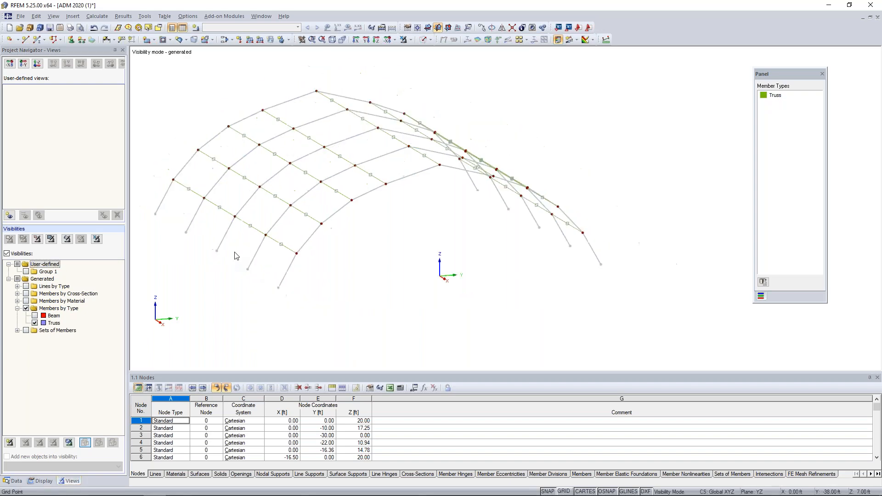
pyautogui.moveTo(288, 272); pyautogui.dragTo(352, 272, button='middle')
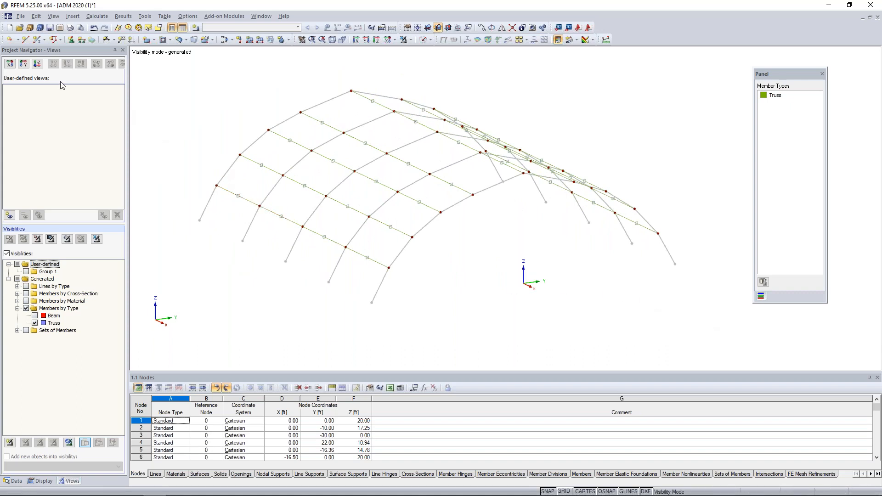
# Create a standard node below the arches at X 0, Y 0, Z -11.77 ft
pyautogui.click(8, 42)
pyautogui.moveTo(129, 75); pyautogui.dragTo(182, 84)
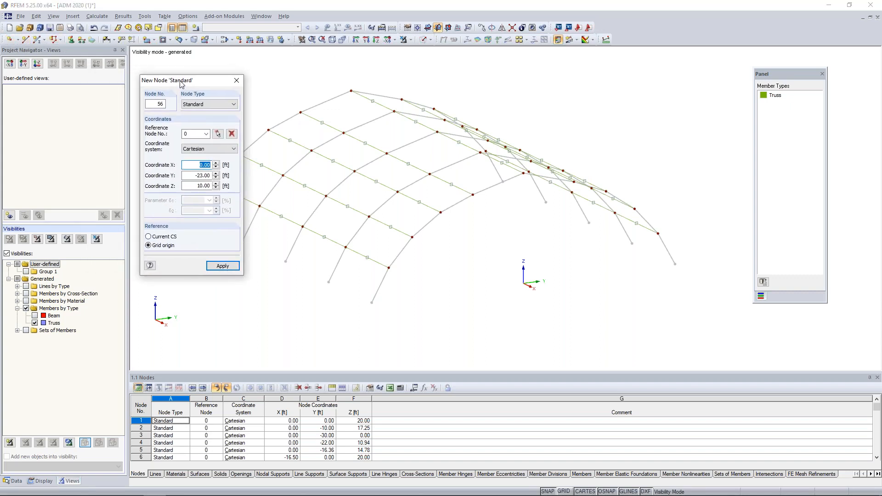
pyautogui.press('Tab')
pyautogui.write('0')
pyautogui.press('Tab')
pyautogui.write('-')
pyautogui.press('Return')
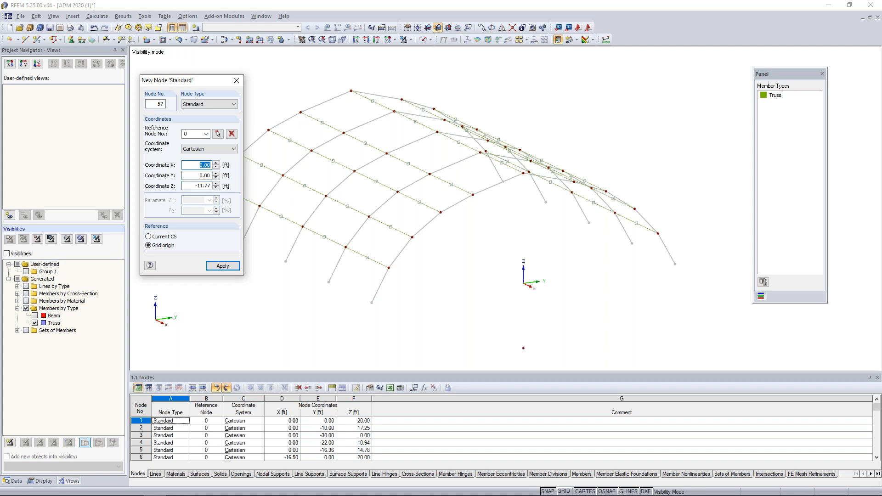
pyautogui.press('Escape')
pyautogui.scroll(-2, 477, 278)
pyautogui.keyDown('ctrl'); pyautogui.moveTo(489, 291); pyautogui.dragTo(391, 272, button='middle'); pyautogui.keyUp('ctrl')
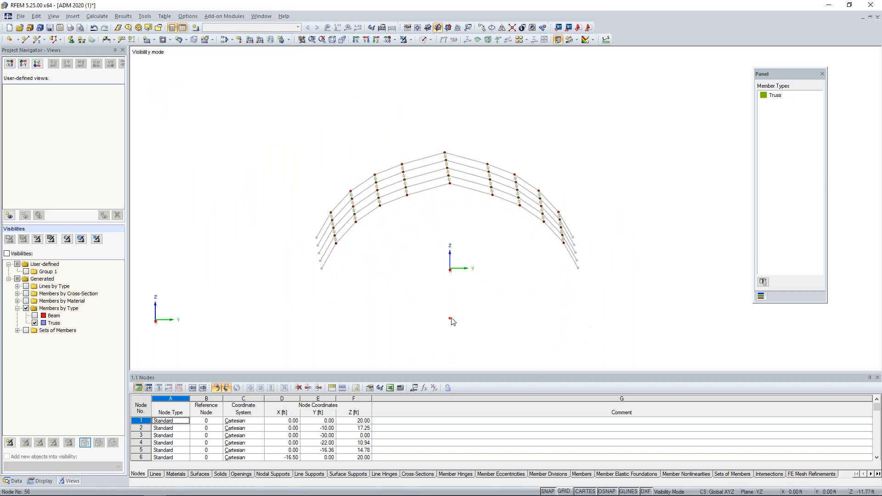
pyautogui.moveTo(451, 322)
# Select all truss members and set their member rotation via a help node in plane x-y, using the new node below the arches
pyautogui.keyDown('ctrl'); pyautogui.moveTo(378, 259); pyautogui.dragTo(461, 273, button='middle'); pyautogui.keyUp('ctrl')
pyautogui.moveTo(247, 98); pyautogui.dragTo(637, 306)
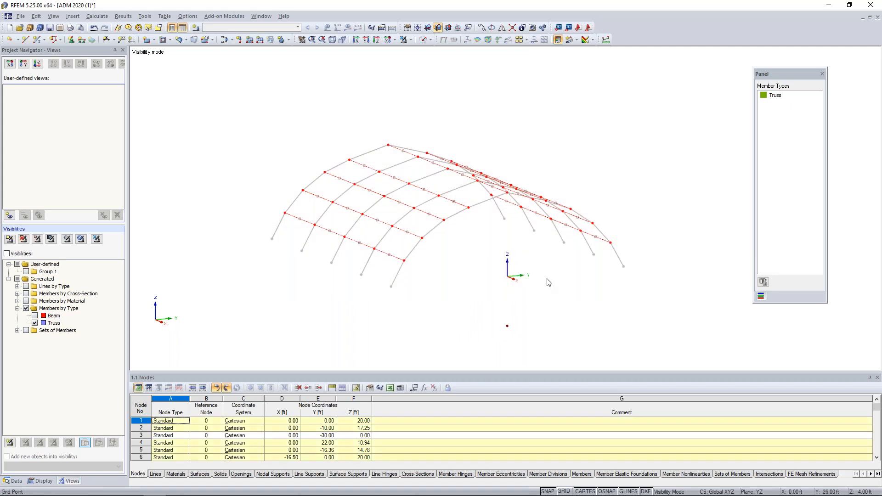
pyautogui.doubleClick(398, 262)
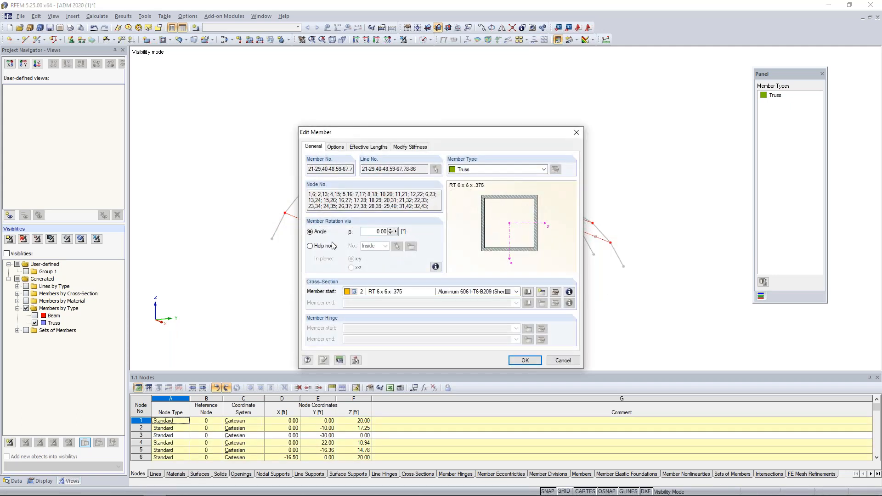
pyautogui.click(310, 245)
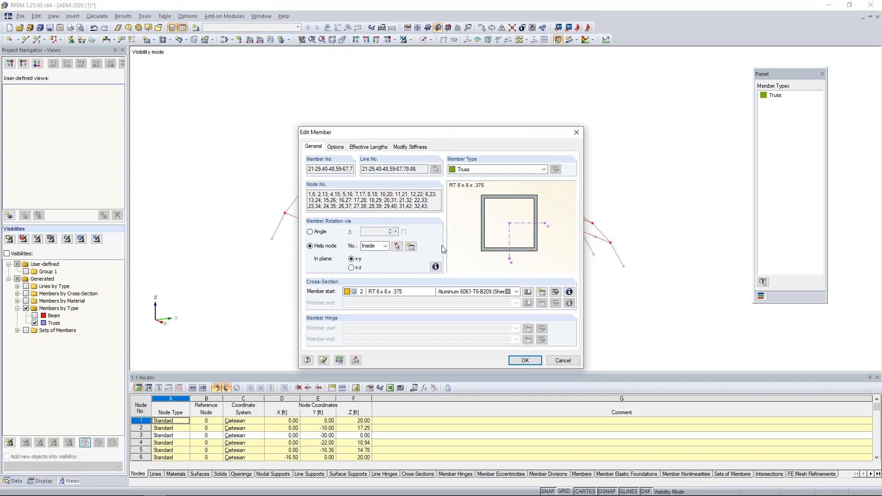
pyautogui.click(397, 246)
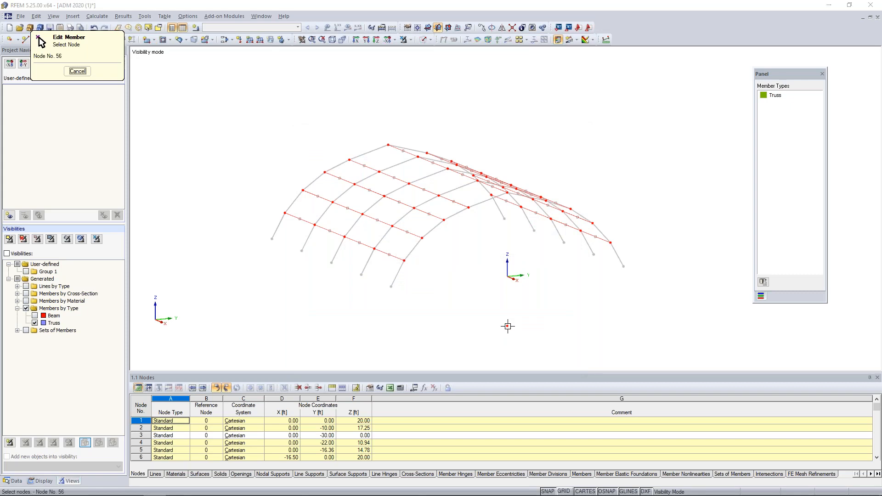
pyautogui.click(507, 326)
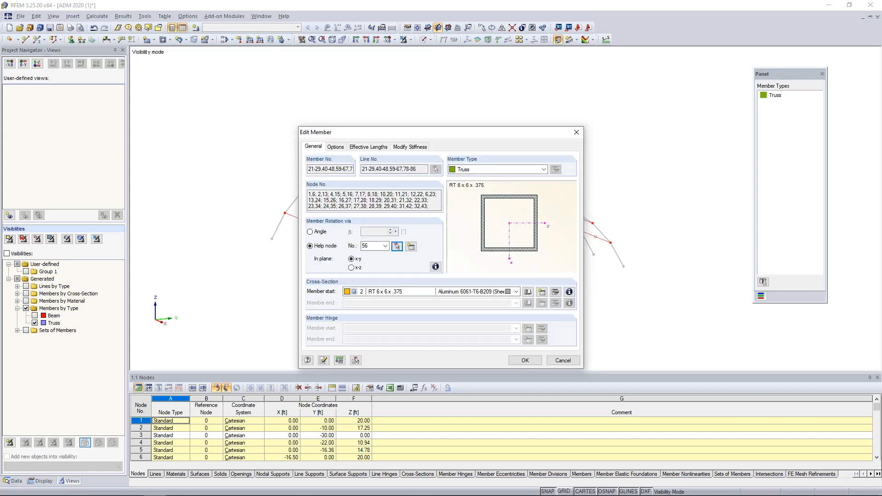
pyautogui.click(524, 360)
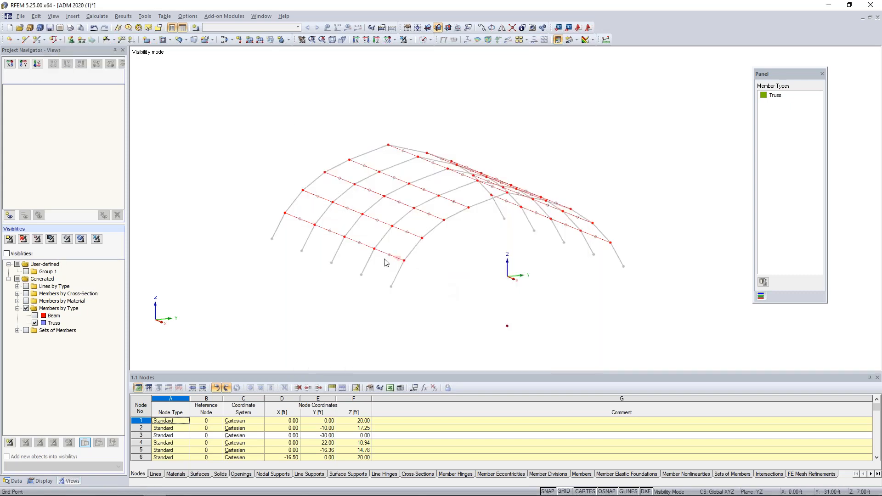
# Check the rotated tube outlines, hide the cross-section outlines again, and cancel the visibility mode to display all objects
pyautogui.scroll(5, 395, 260)
pyautogui.scroll(2, 391, 260)
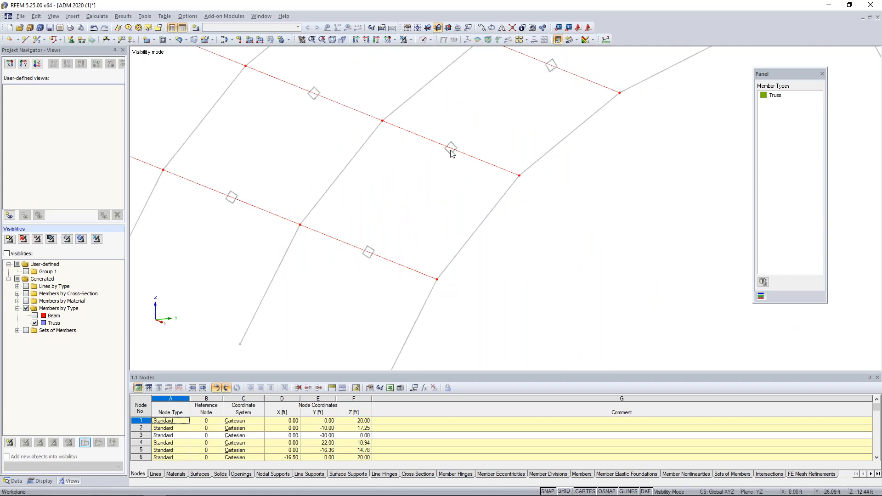
pyautogui.moveTo(450, 149); pyautogui.dragTo(409, 192, button='middle')
pyautogui.keyDown('ctrl'); pyautogui.moveTo(557, 122); pyautogui.dragTo(532, 258, button='middle'); pyautogui.keyUp('ctrl')
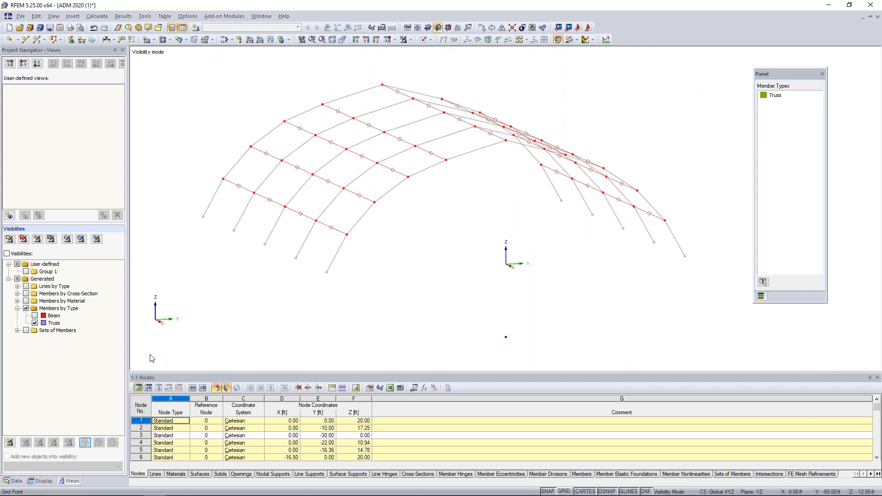
pyautogui.click(36, 481)
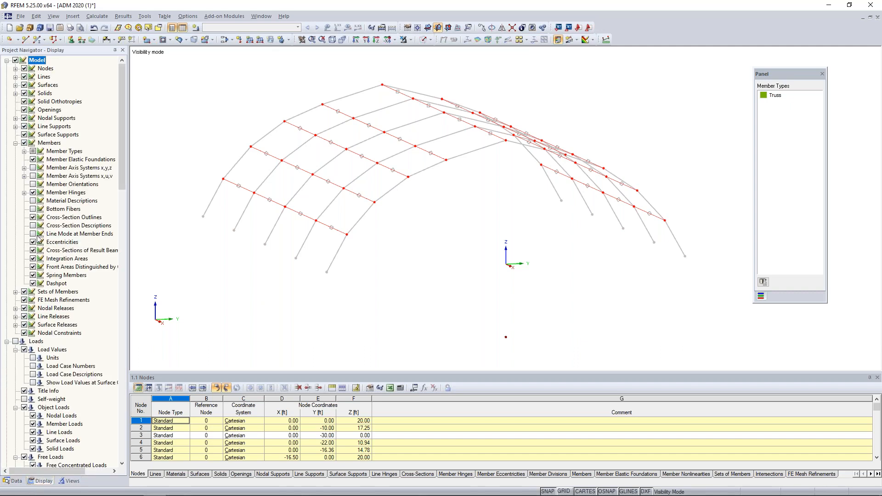
pyautogui.click(33, 218)
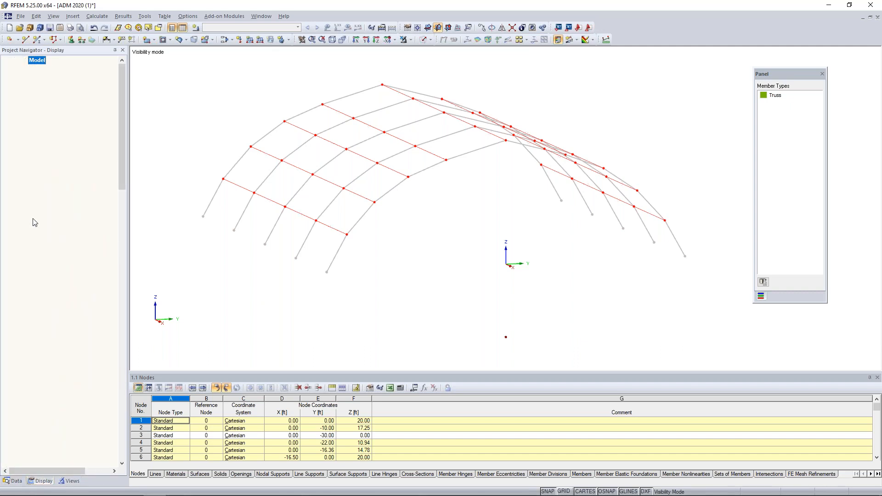
pyautogui.click(404, 40)
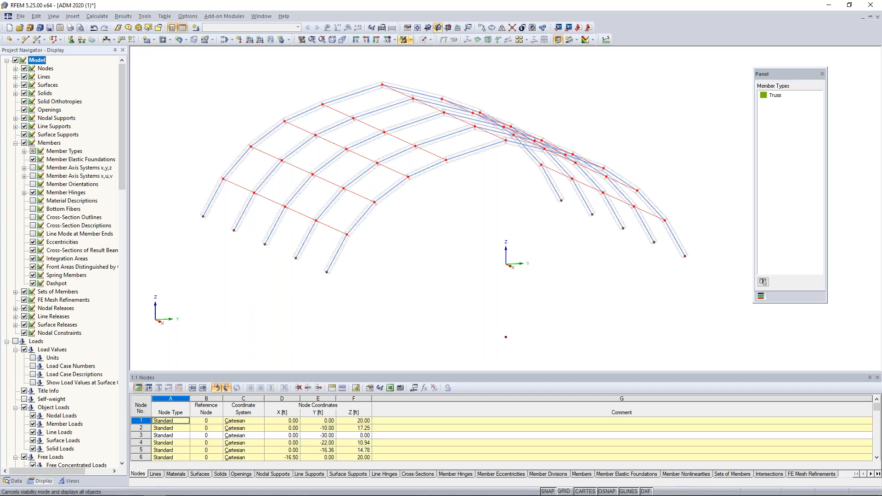
pyautogui.click(16, 143)
pyautogui.click(15, 481)
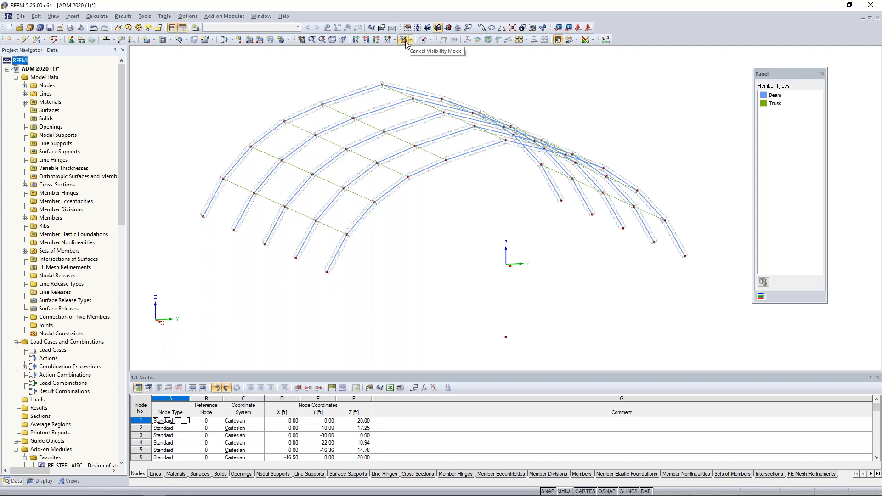
# Start a new single member of type Tension and give it a parametric round bar cross-section with a 0.5 in diameter
pyautogui.keyDown('ctrl'); pyautogui.moveTo(244, 269); pyautogui.dragTo(275, 308, button='middle'); pyautogui.keyUp('ctrl')
pyautogui.click(38, 40)
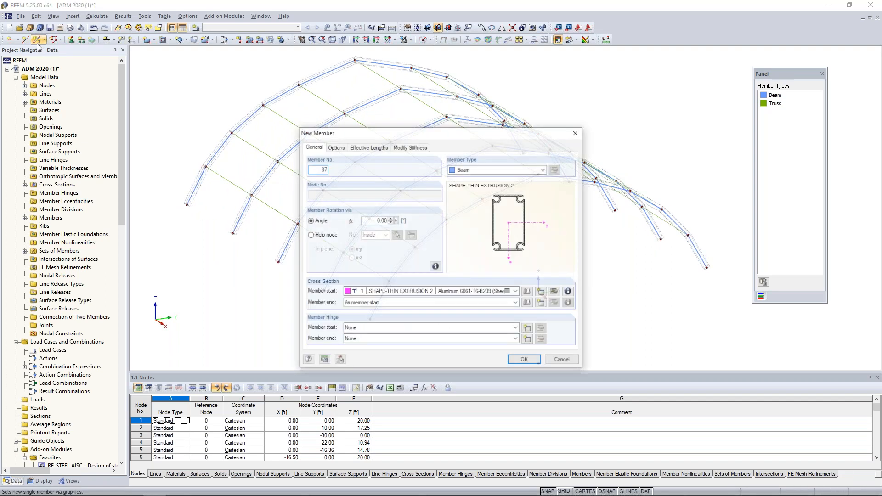
pyautogui.click(471, 170)
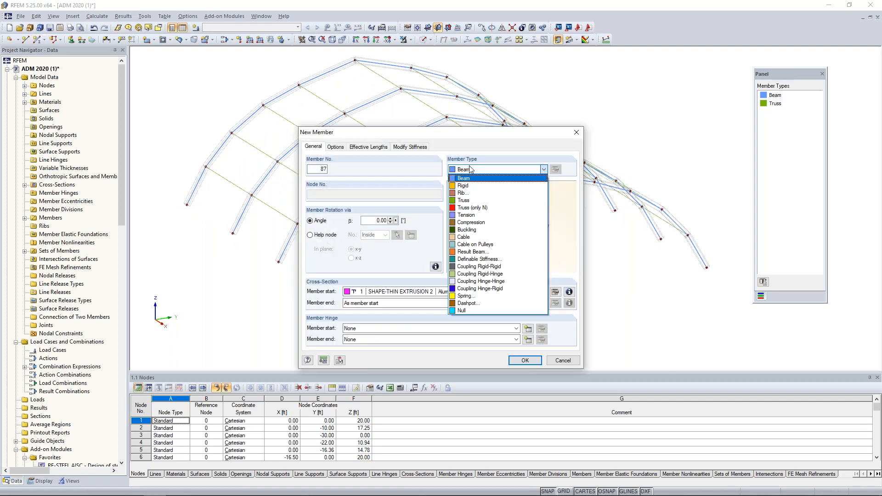
pyautogui.click(470, 215)
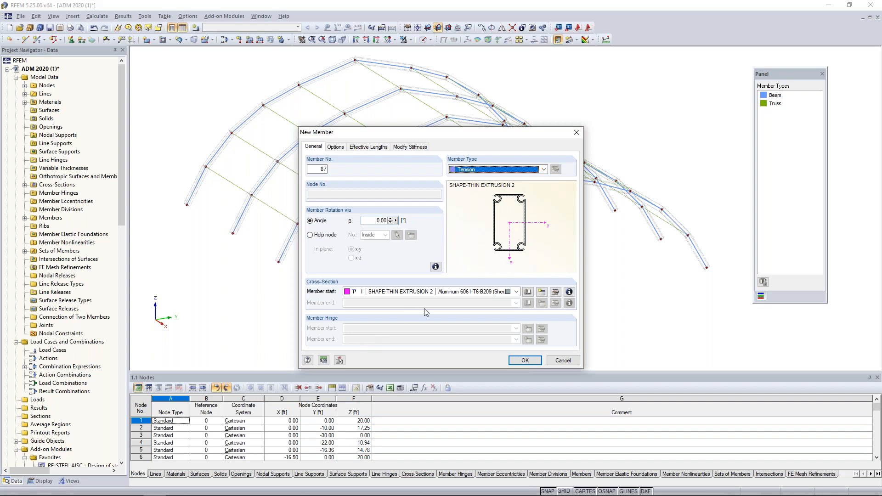
pyautogui.click(527, 292)
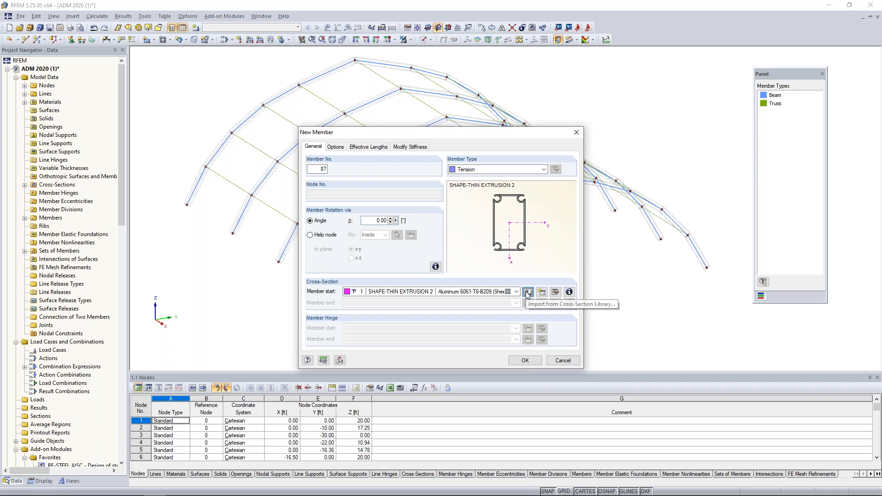
pyautogui.click(428, 248)
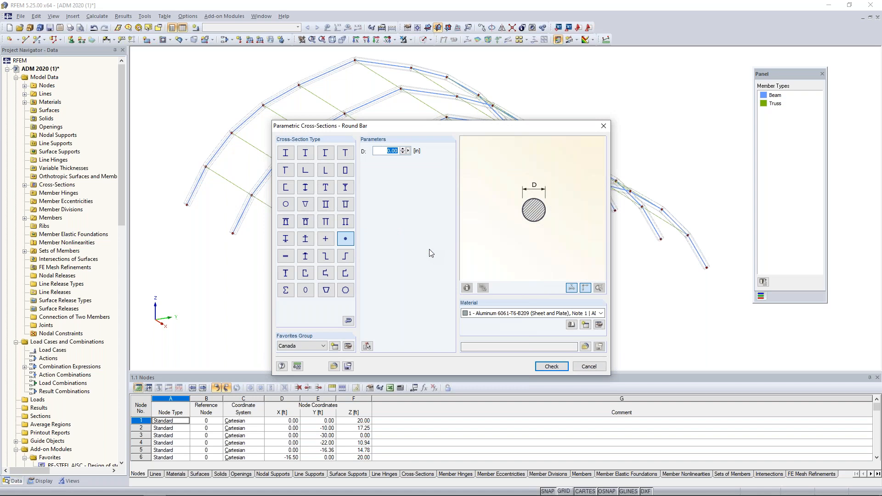
pyautogui.write('0')
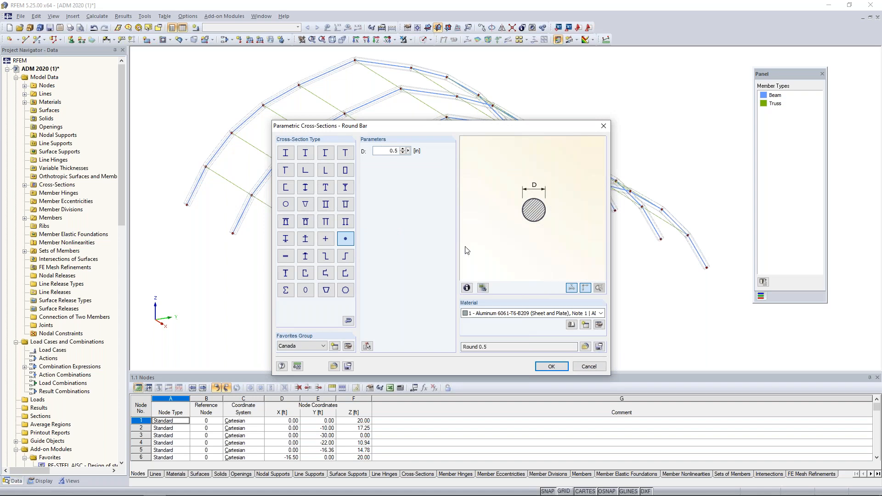
# Assign ASTM Cable Material from the library's Metal group, Cable category, to the round bar and accept the cross-section
pyautogui.click(486, 316)
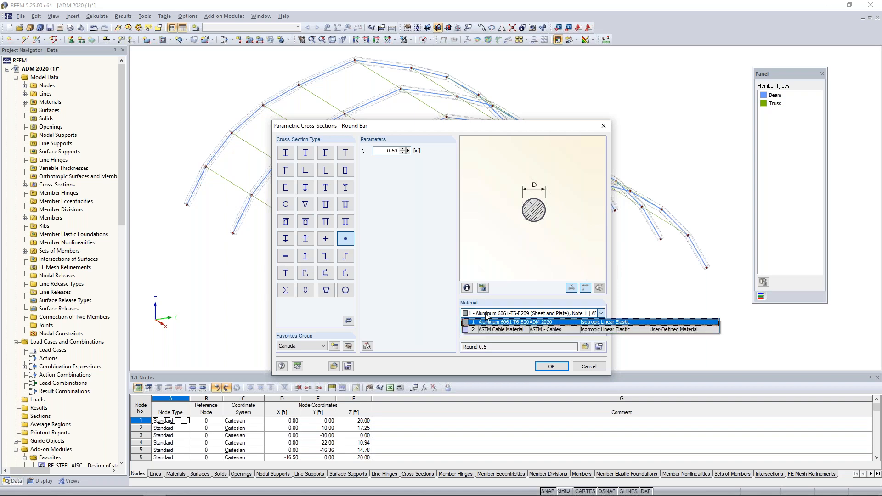
pyautogui.click(489, 327)
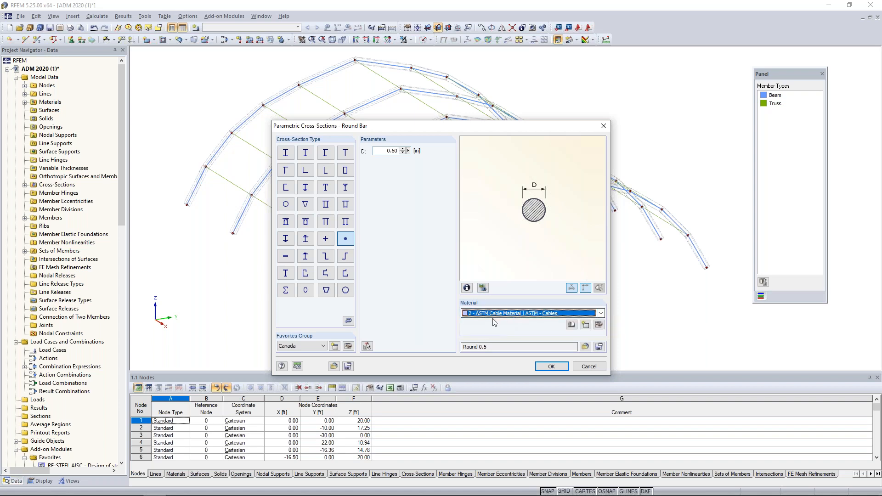
pyautogui.click(570, 325)
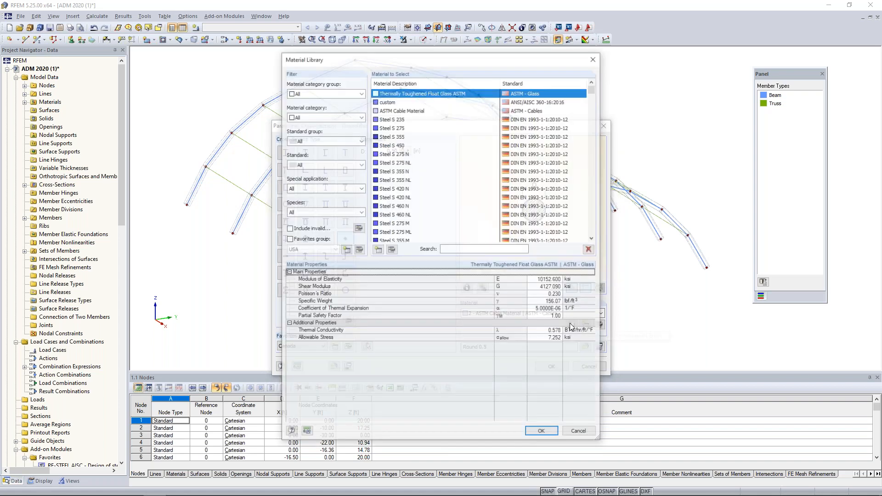
pyautogui.click(312, 92)
pyautogui.click(306, 107)
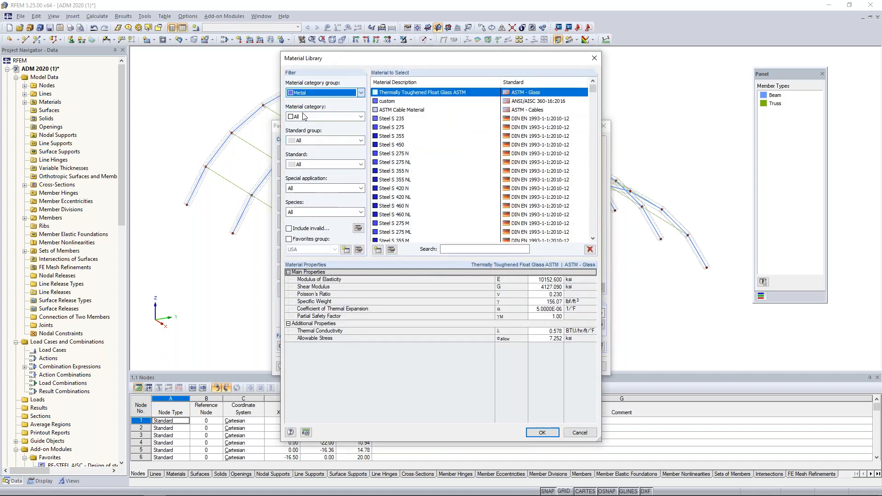
pyautogui.click(305, 116)
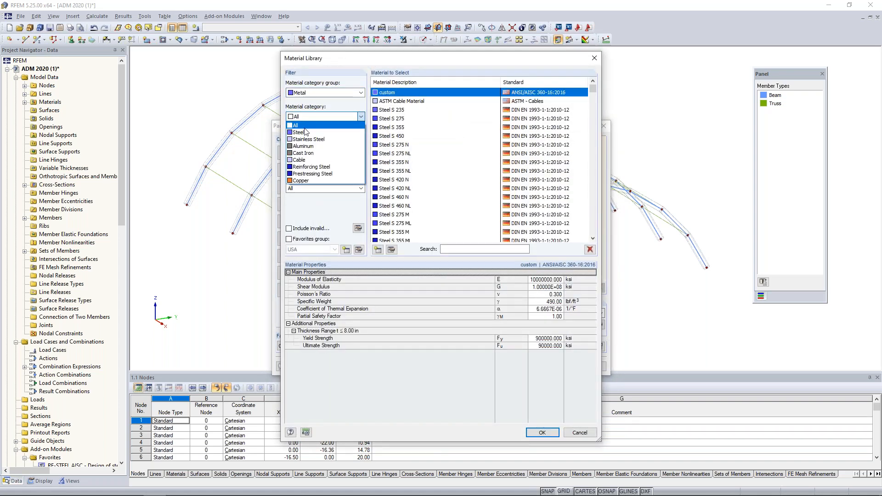
pyautogui.click(307, 159)
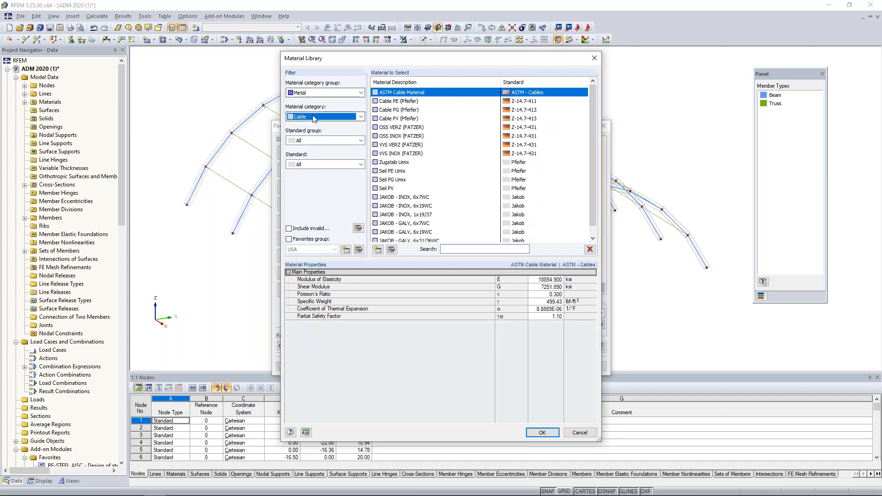
pyautogui.scroll(-1, 595, 123)
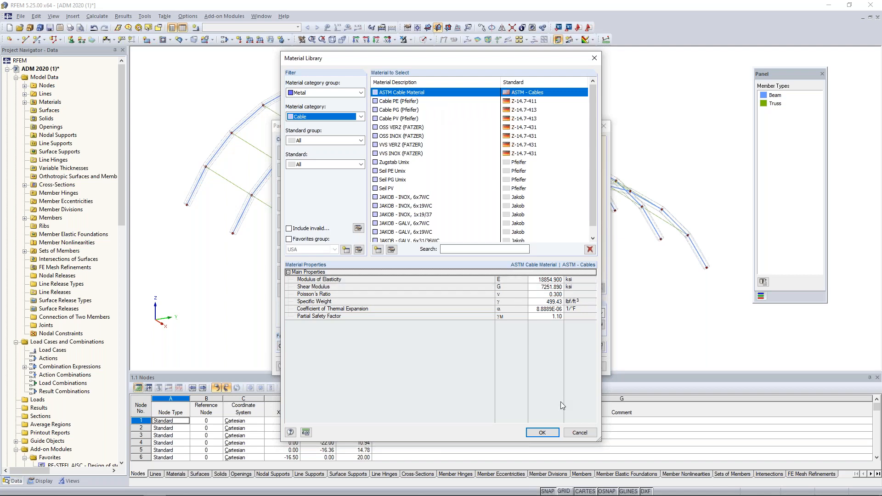
pyautogui.click(540, 434)
pyautogui.click(551, 366)
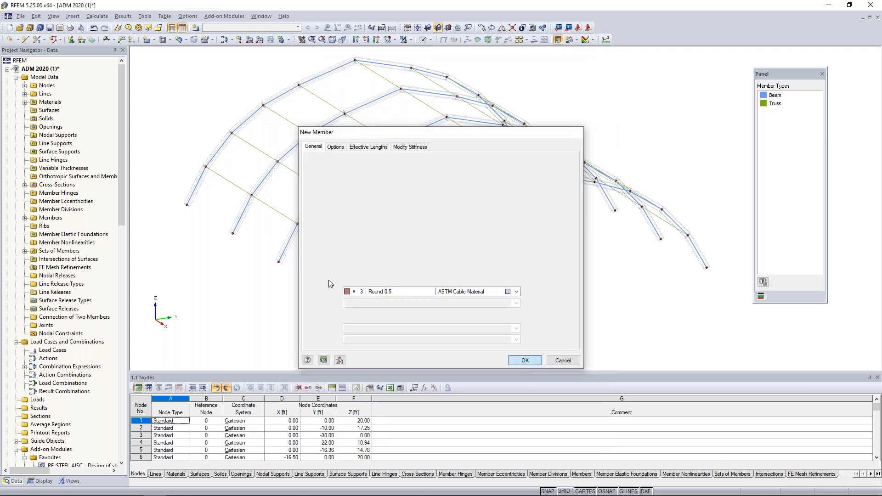
# Draw crossed tension members between the nodes of the two front arches in the two lowest panels of the negative-Y side
pyautogui.moveTo(358, 311); pyautogui.dragTo(379, 308, button='middle')
pyautogui.scroll(2, 380, 308)
pyautogui.click(402, 322)
pyautogui.click(362, 242)
pyautogui.click(339, 288)
pyautogui.click(425, 275)
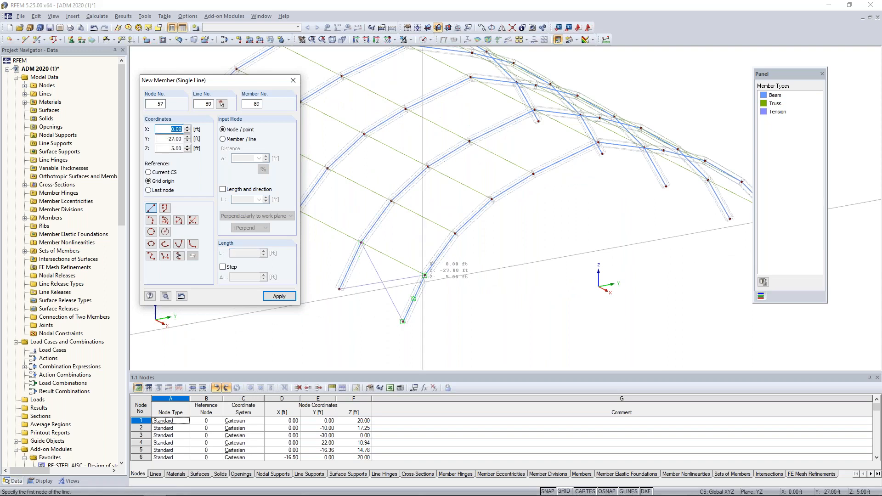
pyautogui.click(425, 275)
pyautogui.click(391, 201)
pyautogui.click(362, 242)
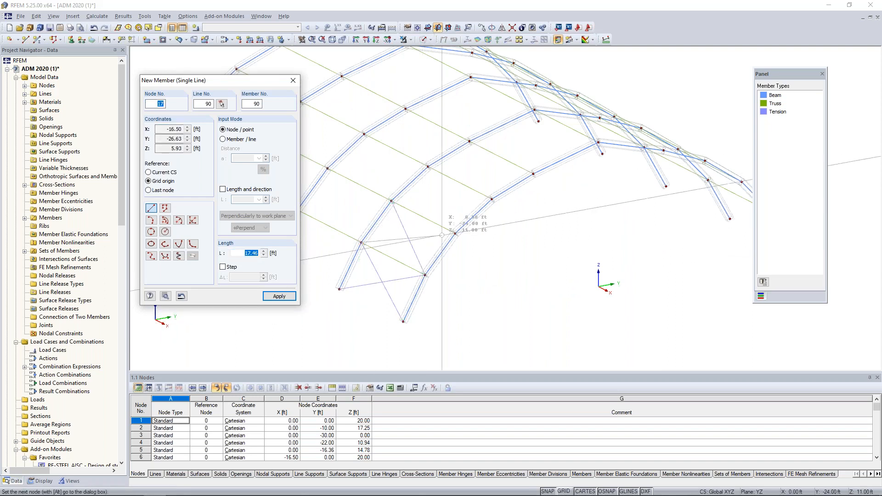
pyautogui.click(455, 233)
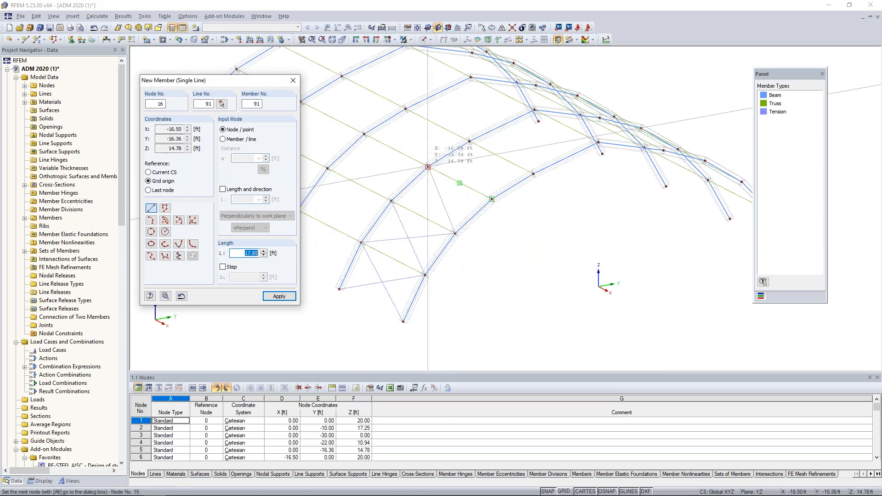
# Continue the crossed tension members through the three upper panels between the two front arches up to the ridge, and end member input
pyautogui.click(427, 166)
pyautogui.click(492, 198)
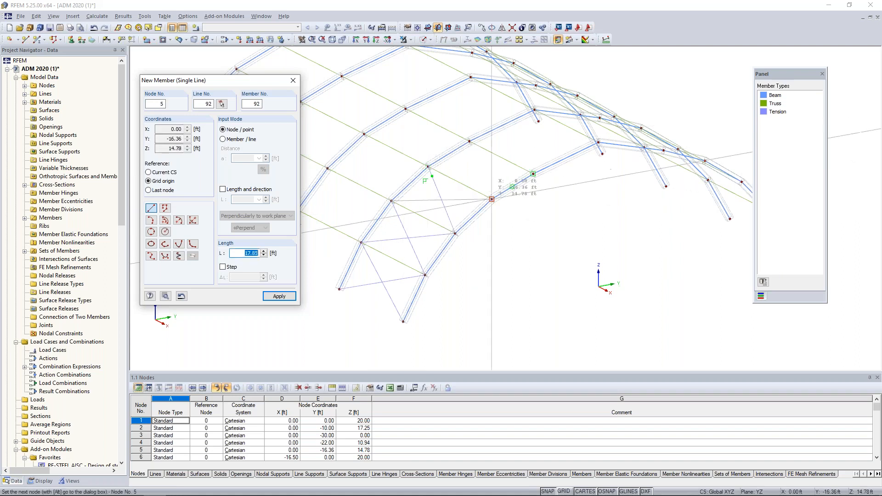
pyautogui.click(492, 199)
pyautogui.click(491, 198)
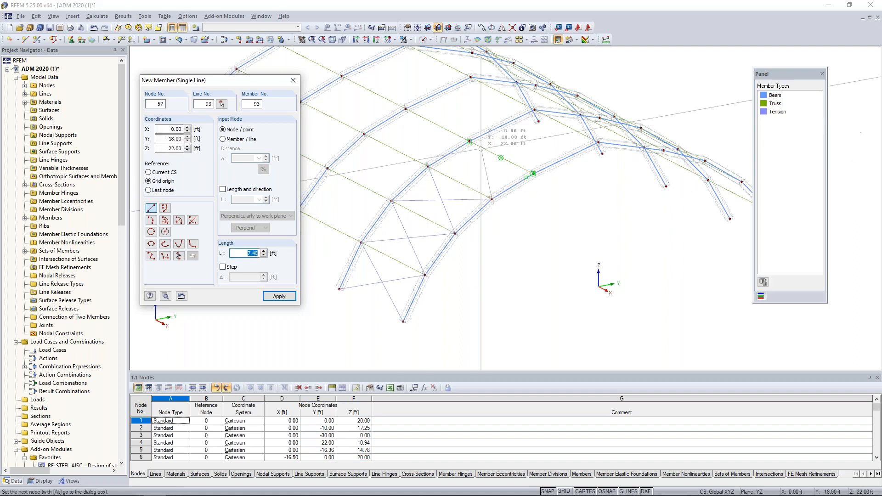
pyautogui.click(481, 148)
pyautogui.click(469, 141)
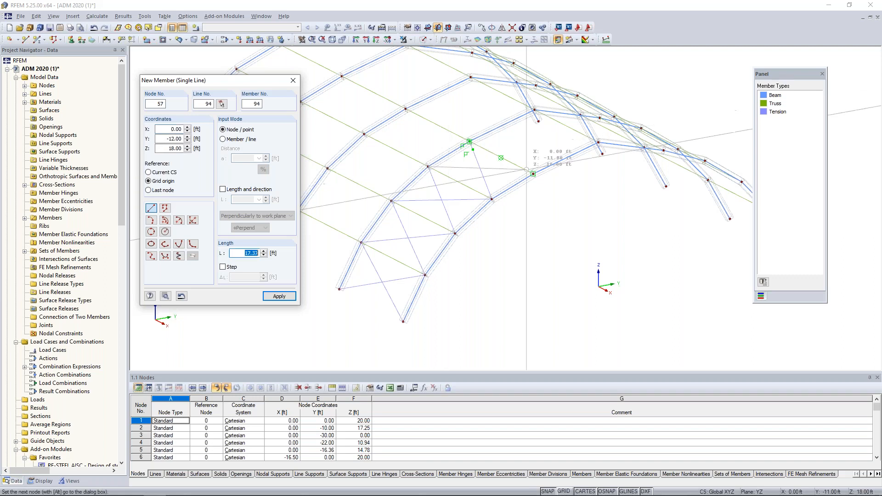
pyautogui.click(532, 174)
pyautogui.click(598, 142)
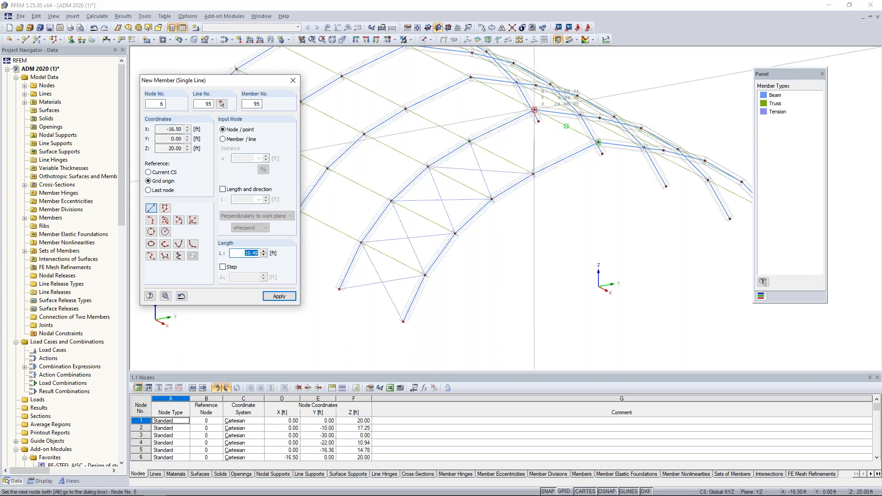
pyautogui.click(534, 110)
pyautogui.click(470, 141)
pyautogui.click(598, 142)
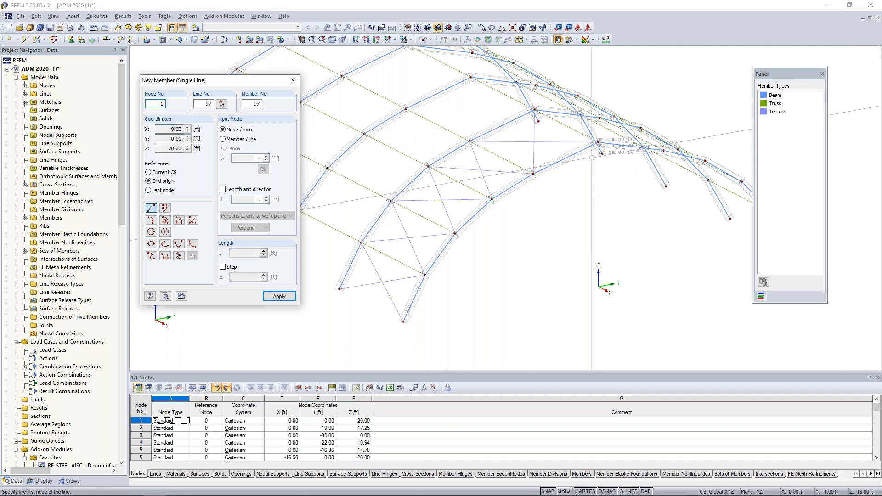
pyautogui.press('Escape')
# Select all the crossed tension members and mirror-copy them about the X-Z plane through the origin, without creating connecting lines between nodes and copies
pyautogui.scroll(-2, 553, 223)
pyautogui.keyDown('ctrl'); pyautogui.moveTo(483, 262); pyautogui.dragTo(652, 325, button='middle'); pyautogui.keyUp('ctrl')
pyautogui.moveTo(648, 325); pyautogui.dragTo(608, 224)
pyautogui.moveTo(617, 209); pyautogui.dragTo(603, 158)
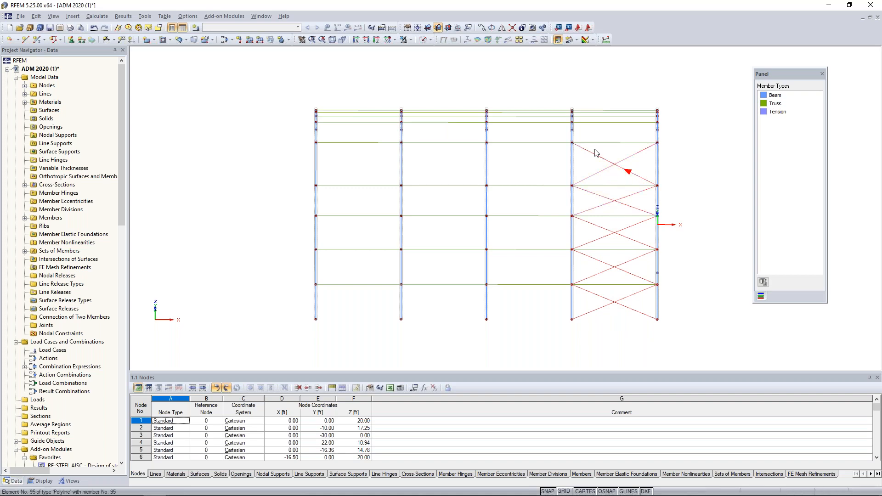
pyautogui.click(502, 28)
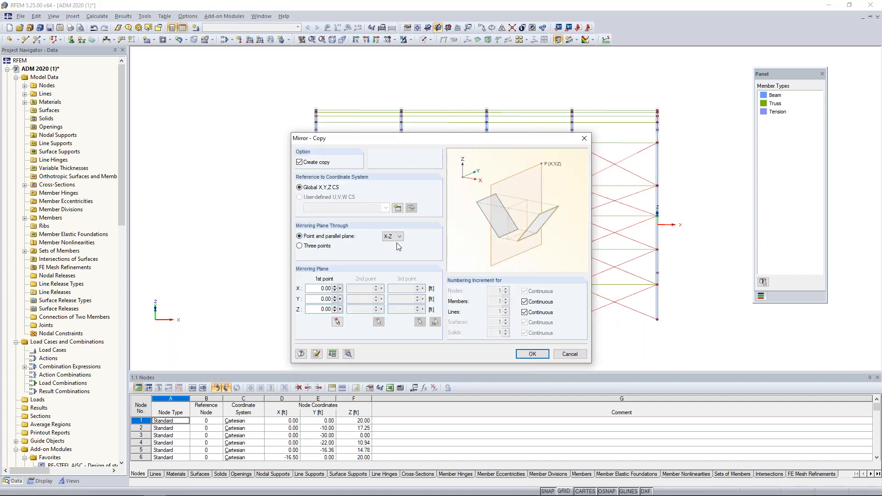
pyautogui.click(348, 353)
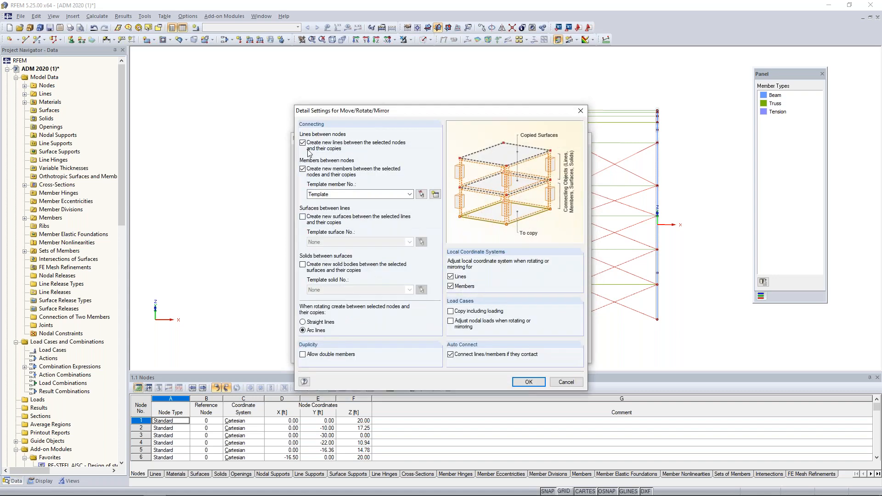
pyautogui.click(303, 143)
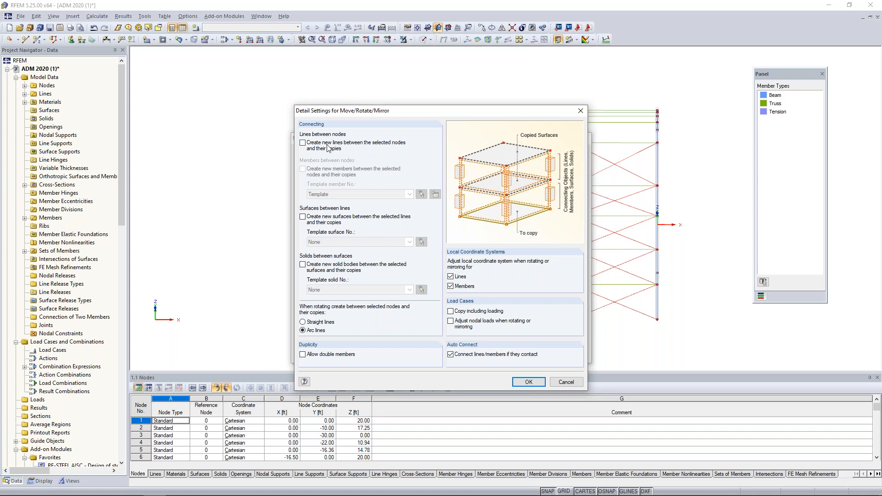
pyautogui.click(528, 383)
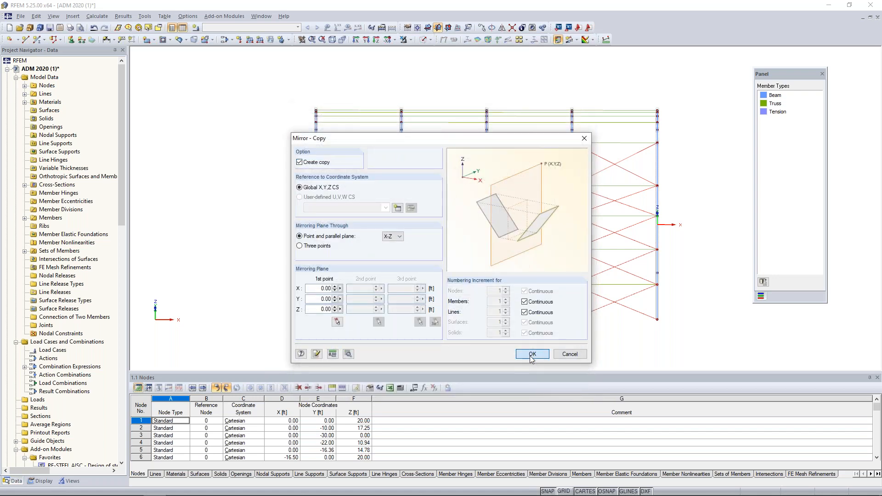
pyautogui.click(531, 354)
# Display the model in solid mode and view the frame with its mirrored bracing in perspective
pyautogui.keyDown('ctrl'); pyautogui.moveTo(638, 322); pyautogui.dragTo(362, 246, button='middle'); pyautogui.keyUp('ctrl')
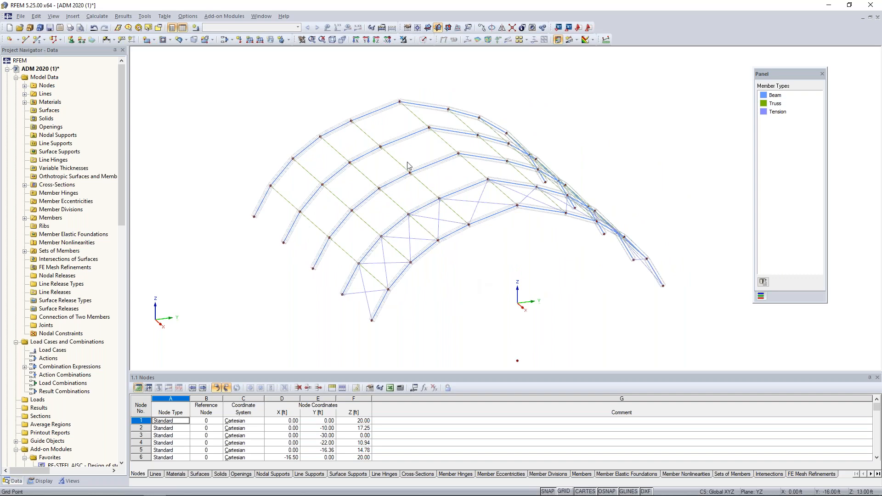
pyautogui.click(422, 40)
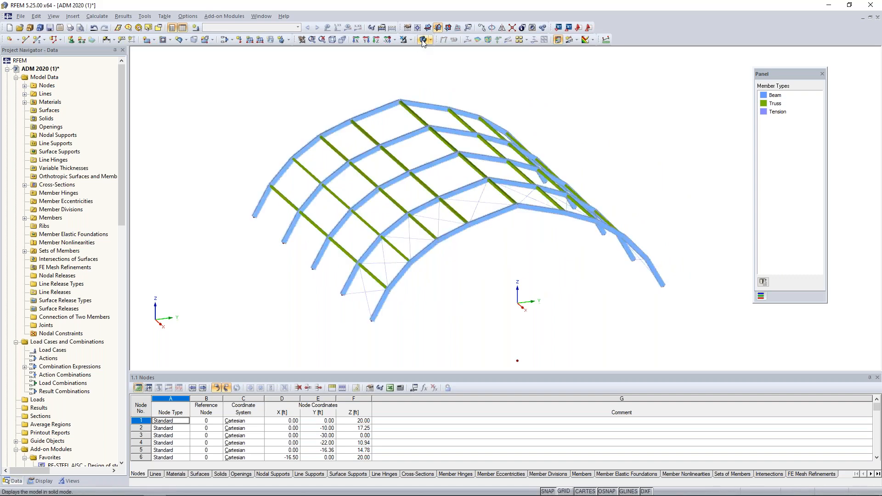
pyautogui.keyDown('ctrl'); pyautogui.moveTo(454, 289); pyautogui.dragTo(441, 265, button='middle'); pyautogui.keyUp('ctrl')
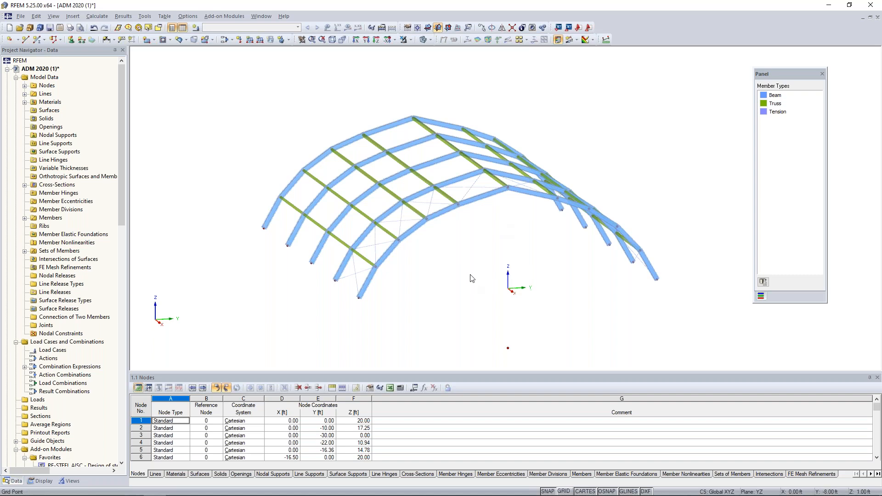
# Show the work-plane grid and set up a new single member of type Beam with cross-section RT 6 x 6 x .375
pyautogui.click(563, 491)
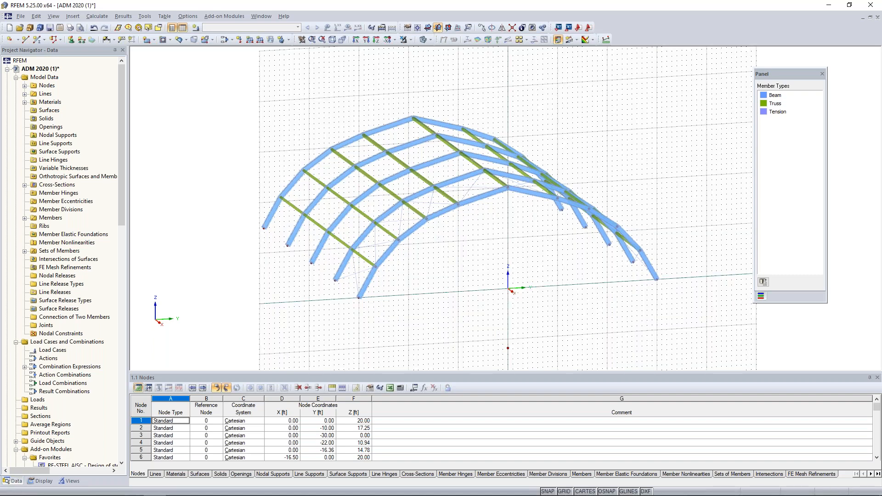
pyautogui.click(36, 40)
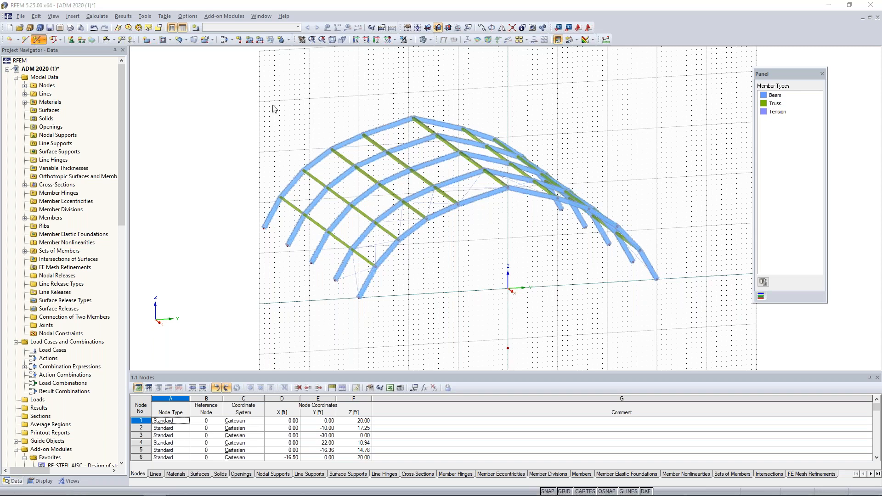
pyautogui.click(470, 169)
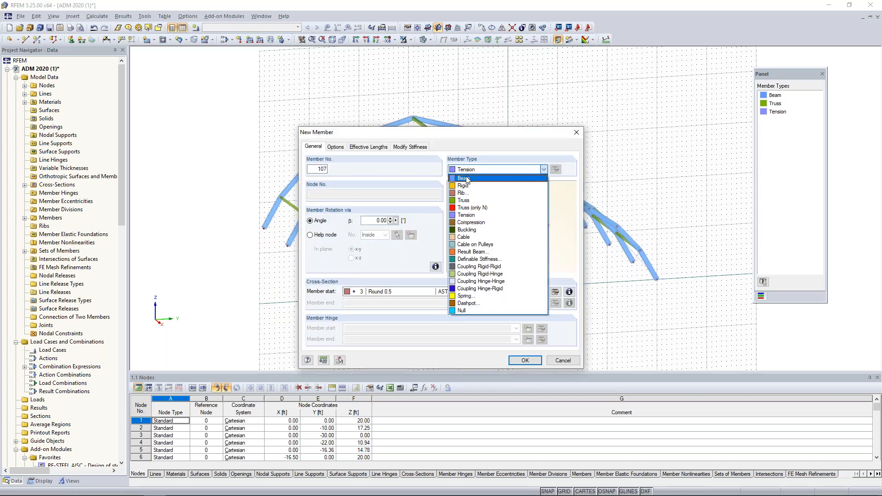
pyautogui.click(467, 177)
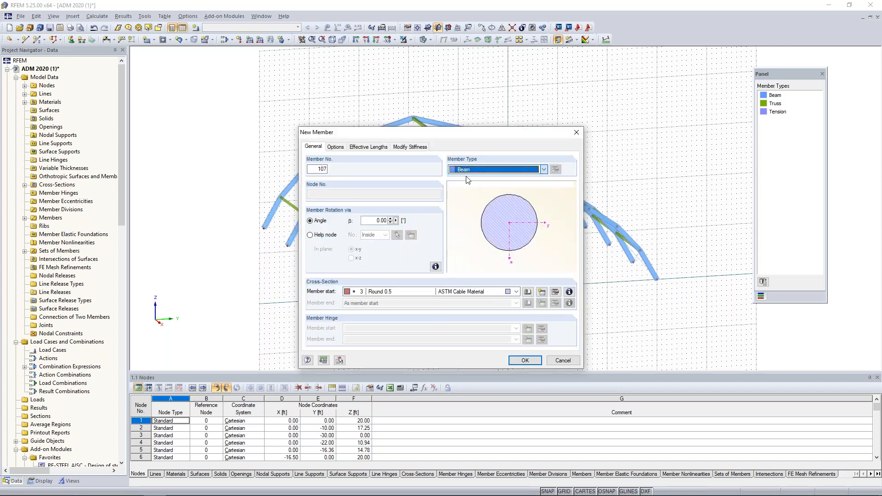
pyautogui.click(504, 292)
pyautogui.click(459, 309)
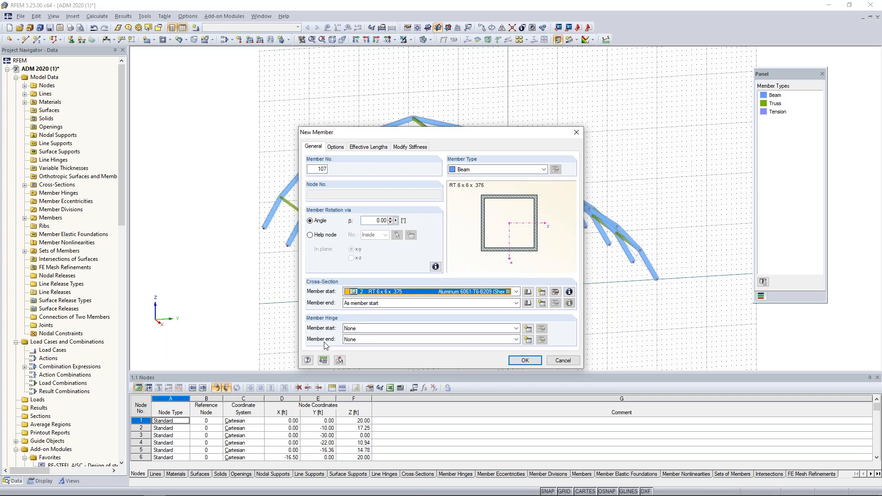
# Create a hinge in local member axes at the new beam's end with φy and φz released, and accept the member definition
pyautogui.click(527, 339)
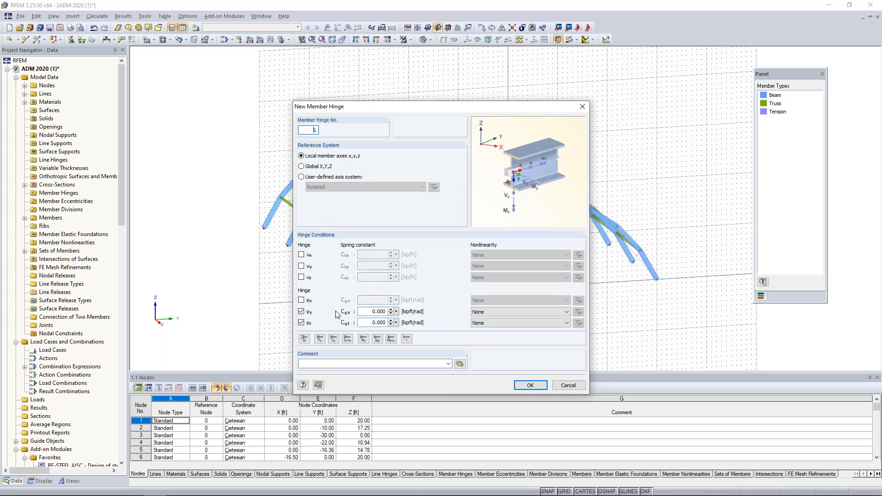
pyautogui.click(530, 385)
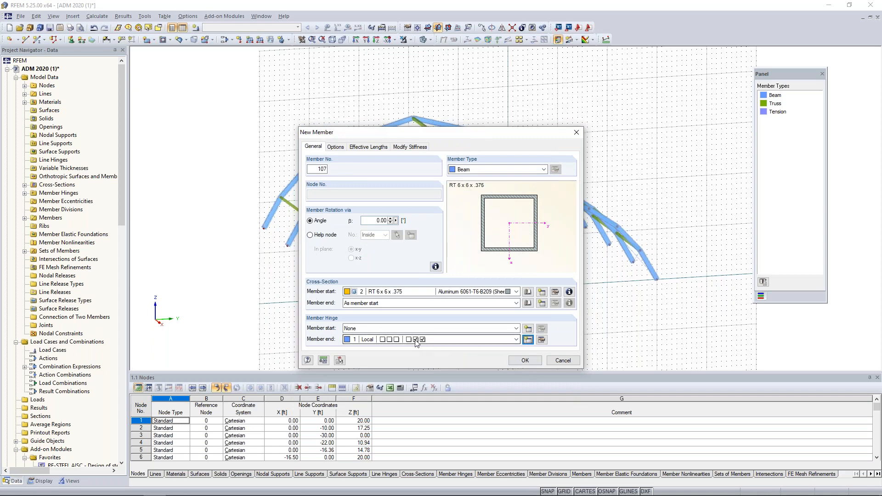
pyautogui.click(523, 360)
# Draw three vertical columns from the base line at Y = 0, -10 and 10 ft up to the front arch's nodes
pyautogui.keyDown('ctrl'); pyautogui.moveTo(512, 292); pyautogui.dragTo(488, 278, button='middle'); pyautogui.keyUp('ctrl')
pyautogui.scroll(3, 488, 277)
pyautogui.click(488, 280)
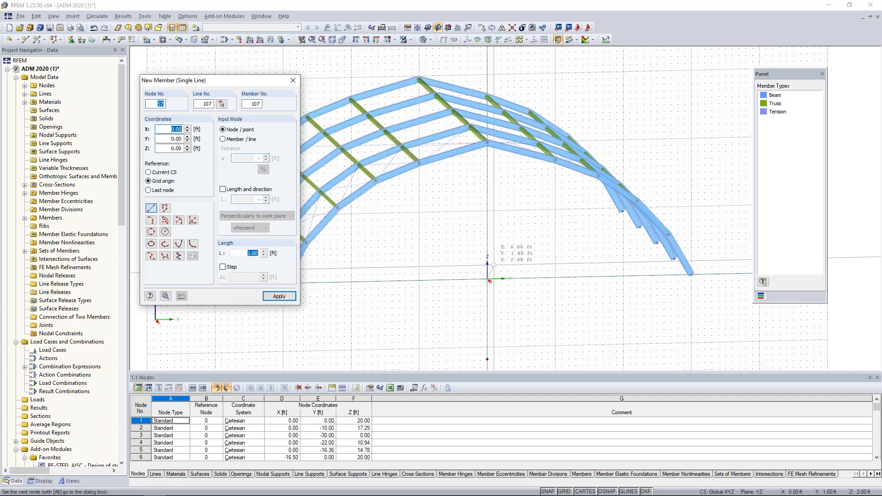
pyautogui.click(487, 146)
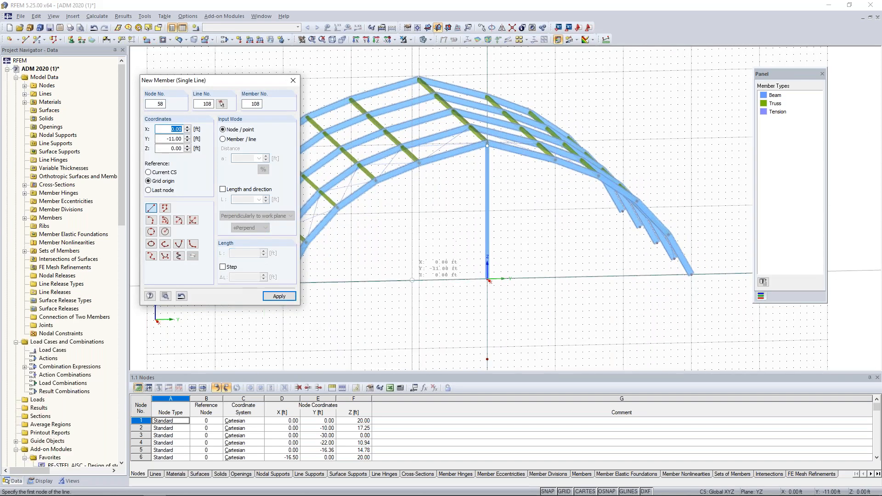
pyautogui.click(418, 279)
pyautogui.click(419, 166)
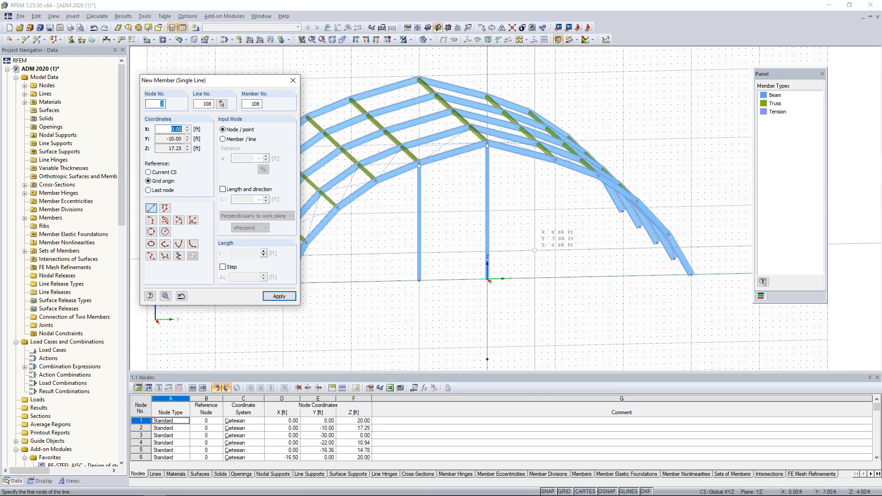
pyautogui.click(555, 278)
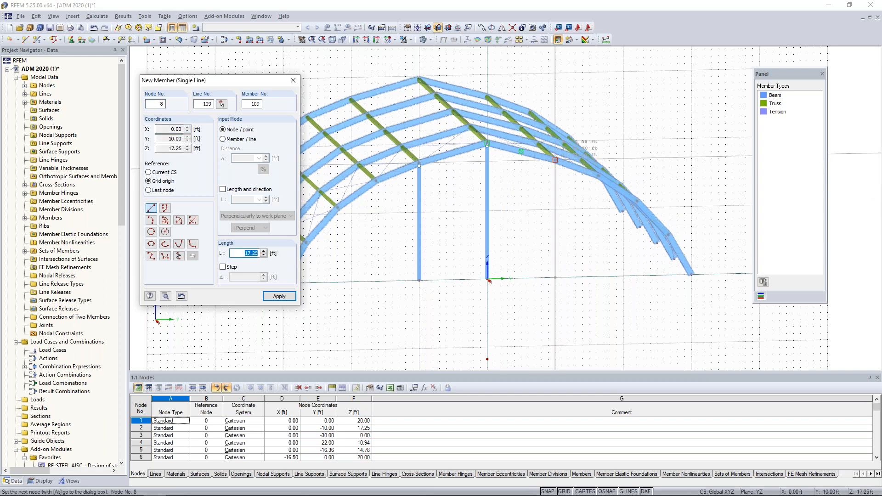
pyautogui.click(555, 162)
pyautogui.press('Escape')
# Set up another RT 6 x 6 x .375 beam with the φy/φz hinge at both its start and end
pyautogui.rightClick(438, 207)
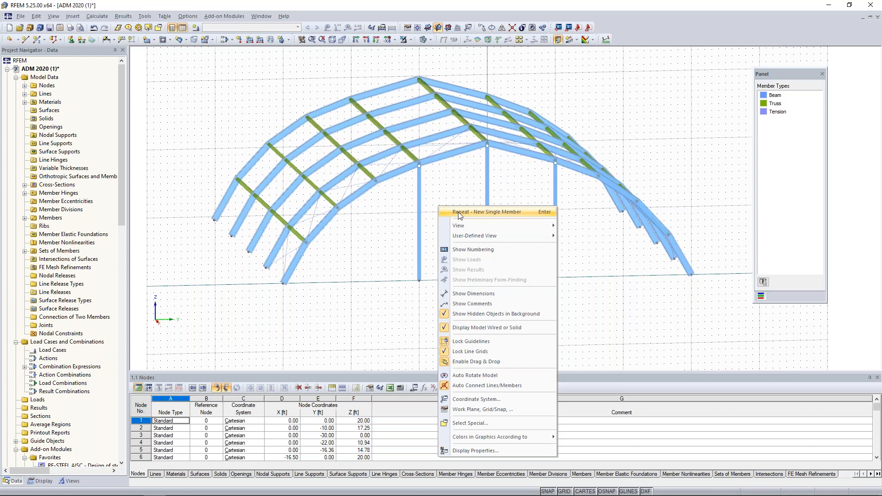
pyautogui.click(459, 212)
pyautogui.moveTo(454, 136); pyautogui.dragTo(226, 103)
pyautogui.click(155, 296)
pyautogui.click(145, 310)
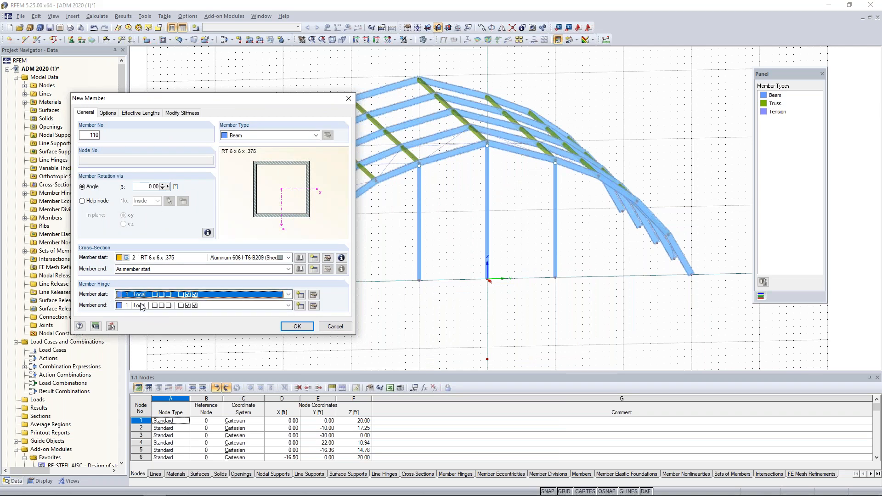
pyautogui.click(297, 326)
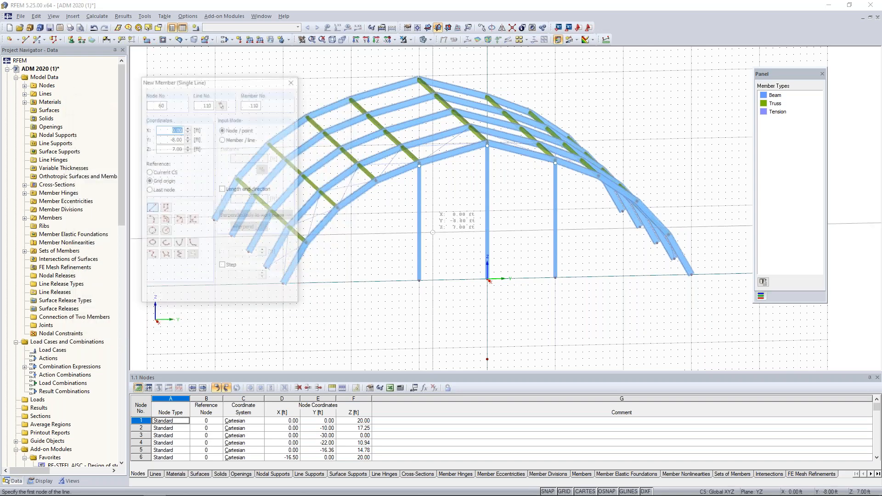
# Draw two horizontal beams at mid-height connecting the three front columns
pyautogui.scroll(4, 433, 232)
pyautogui.click(398, 197)
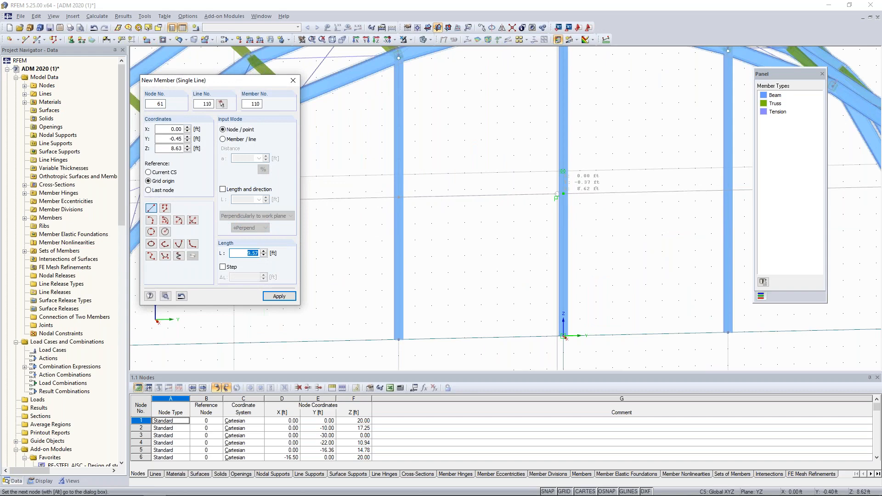
pyautogui.click(563, 194)
pyautogui.click(562, 193)
pyautogui.click(727, 188)
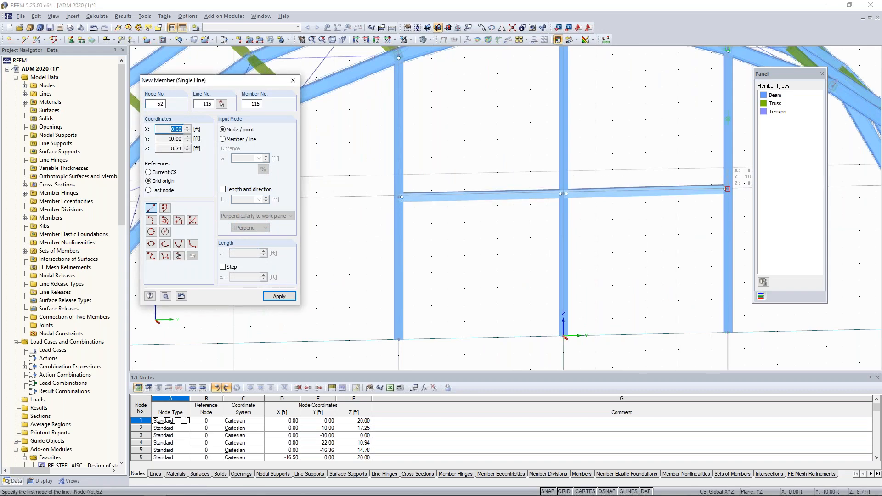
pyautogui.press('Escape')
# Select the upper and lower segments of the three front columns and create continuous sets of members from them
pyautogui.scroll(-3, 663, 225)
pyautogui.scroll(-1, 664, 213)
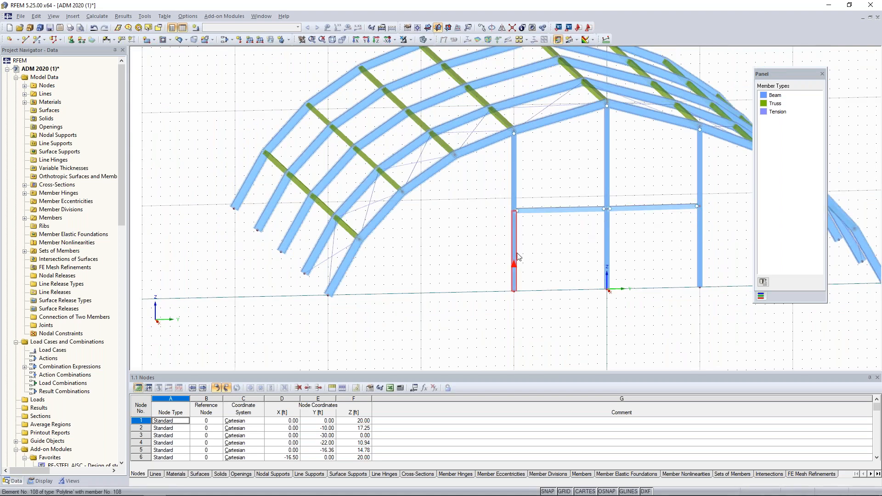
pyautogui.click(518, 223)
pyautogui.keyDown('ctrl'); pyautogui.click(516, 195); pyautogui.keyUp('ctrl')
pyautogui.keyDown('ctrl'); pyautogui.click(607, 248); pyautogui.keyUp('ctrl')
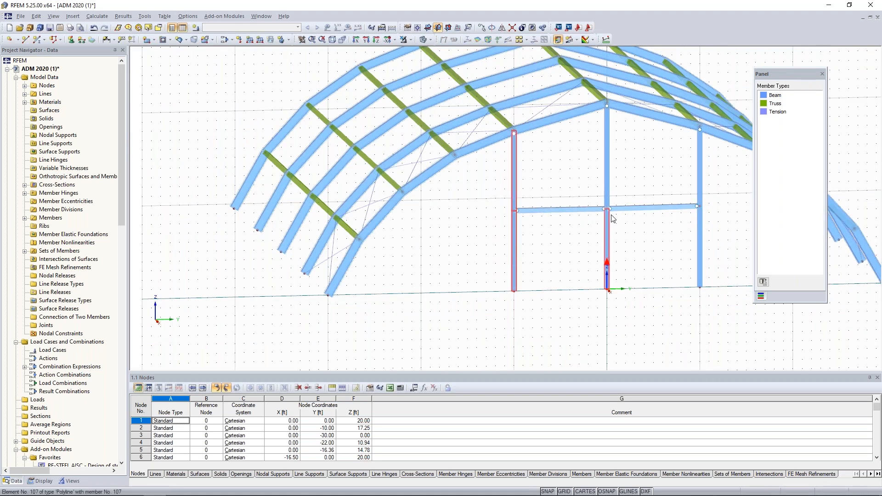
pyautogui.keyDown('ctrl'); pyautogui.click(613, 192); pyautogui.keyUp('ctrl')
pyautogui.keyDown('ctrl'); pyautogui.click(702, 220); pyautogui.keyUp('ctrl')
pyautogui.keyDown('ctrl'); pyautogui.click(704, 190); pyautogui.keyUp('ctrl')
pyautogui.keyDown('ctrl'); pyautogui.click(657, 207); pyautogui.keyUp('ctrl')
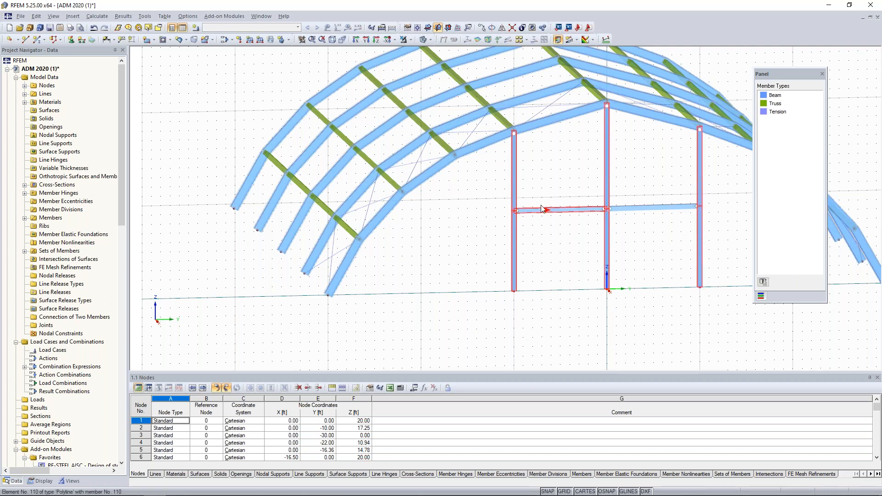
pyautogui.rightClick(516, 182)
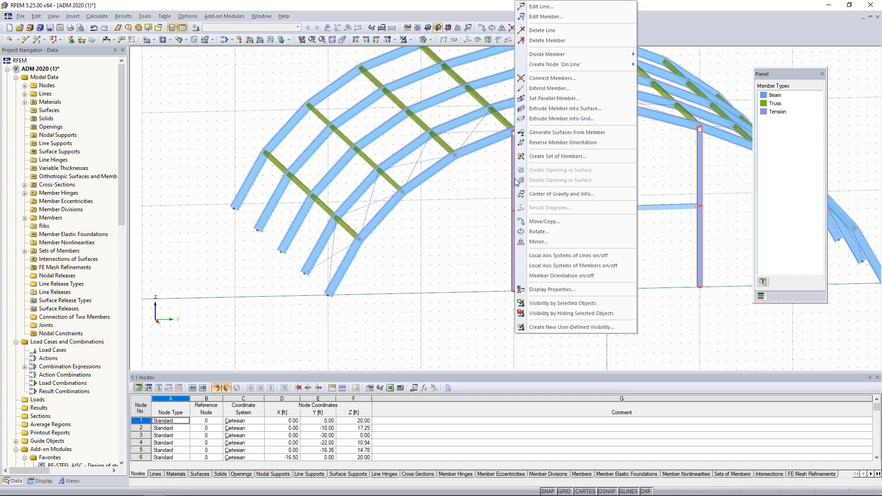
pyautogui.click(538, 157)
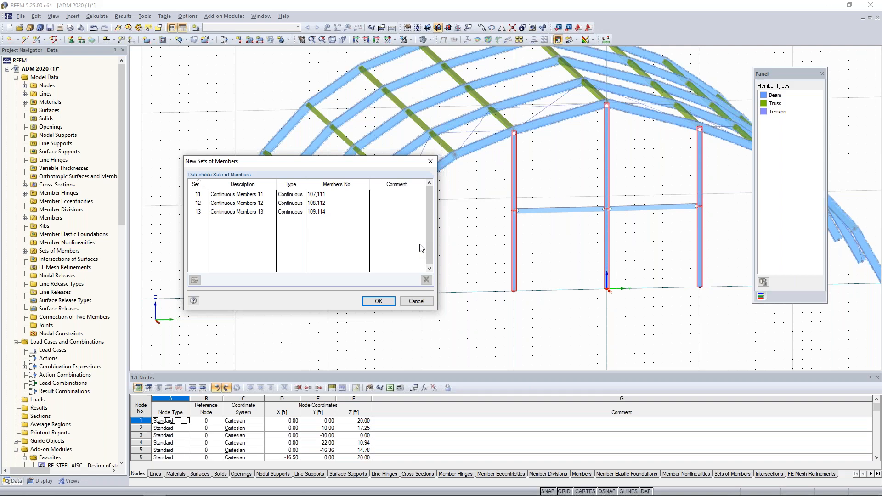
pyautogui.click(378, 302)
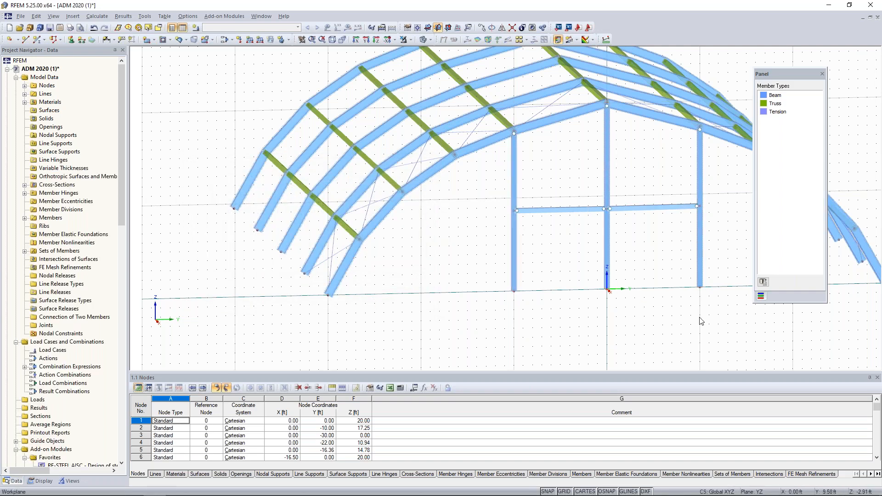
# Select all the front columns and horizontal beams and copy them to the rearmost arch, from ridge node to ridge node
pyautogui.moveTo(708, 305); pyautogui.dragTo(638, 323, button='middle')
pyautogui.moveTo(663, 337); pyautogui.dragTo(428, 219)
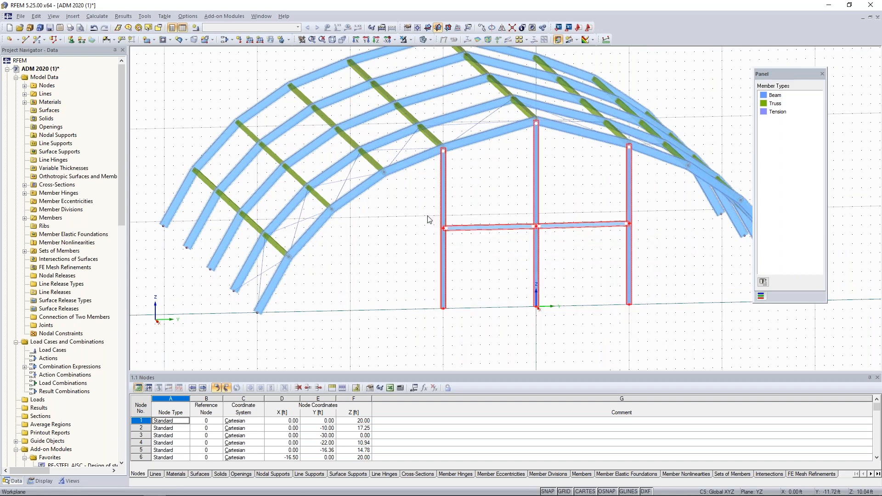
pyautogui.scroll(-3, 488, 193)
pyautogui.keyDown('ctrl'); pyautogui.moveTo(489, 193); pyautogui.dragTo(506, 262, button='middle'); pyautogui.keyUp('ctrl')
pyautogui.scroll(-1, 504, 219)
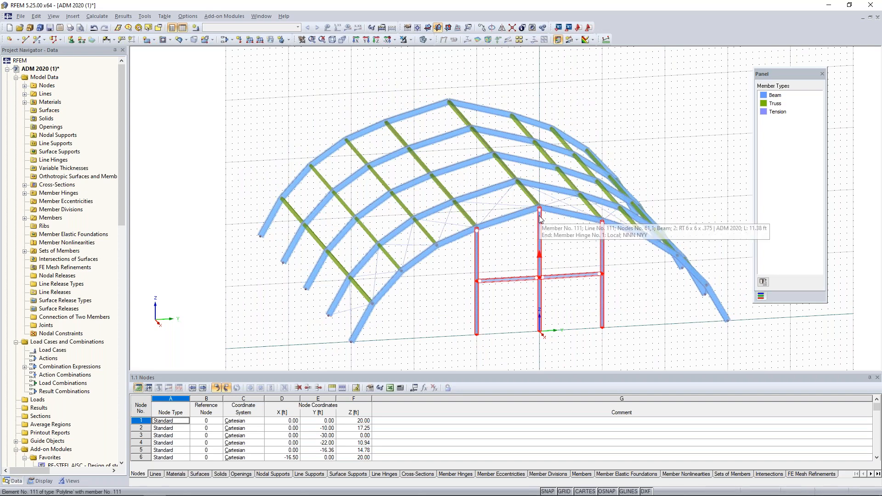
pyautogui.keyDown('ctrl'); pyautogui.moveTo(540, 221); pyautogui.dragTo(448, 115); pyautogui.keyUp('ctrl')
pyautogui.click(432, 306)
# Hide the grid and set up a new nodal support of type Hinged
pyautogui.keyDown('ctrl'); pyautogui.moveTo(310, 281); pyautogui.dragTo(415, 239, button='middle'); pyautogui.keyUp('ctrl')
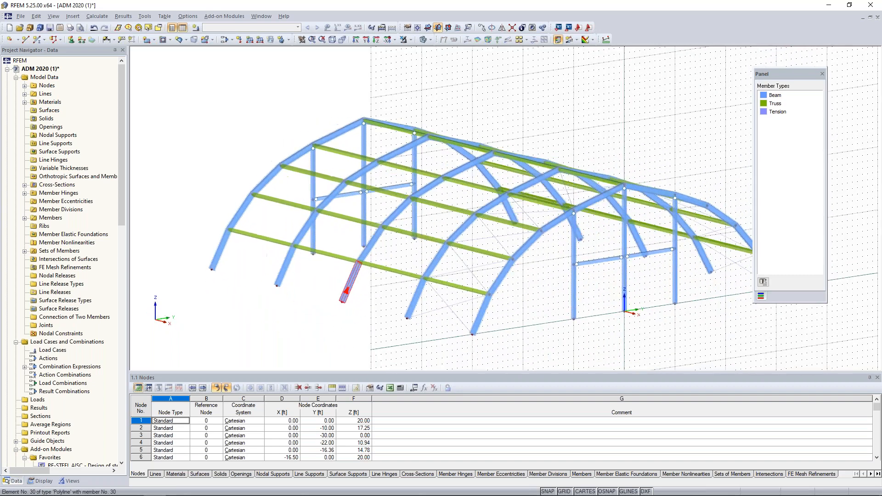
pyautogui.scroll(-2, 534, 307)
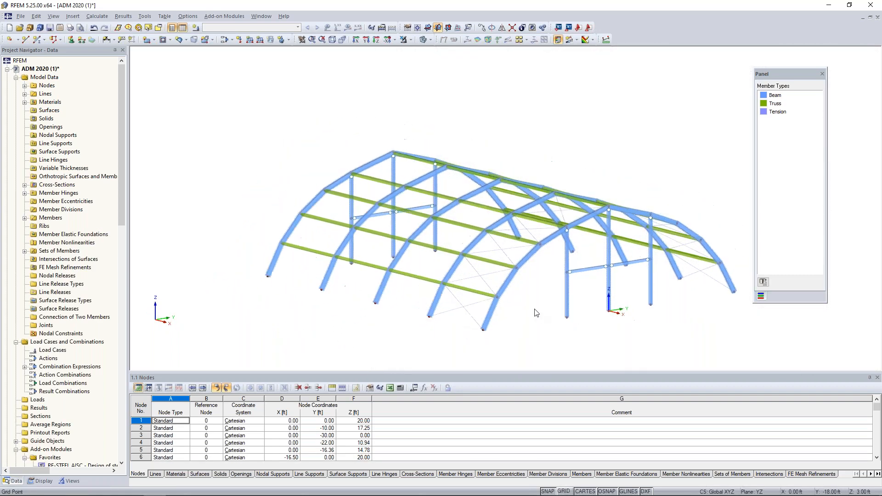
pyautogui.keyDown('ctrl'); pyautogui.moveTo(533, 302); pyautogui.dragTo(481, 294, button='middle'); pyautogui.keyUp('ctrl')
pyautogui.keyDown('ctrl'); pyautogui.moveTo(413, 320); pyautogui.dragTo(388, 309, button='middle'); pyautogui.keyUp('ctrl')
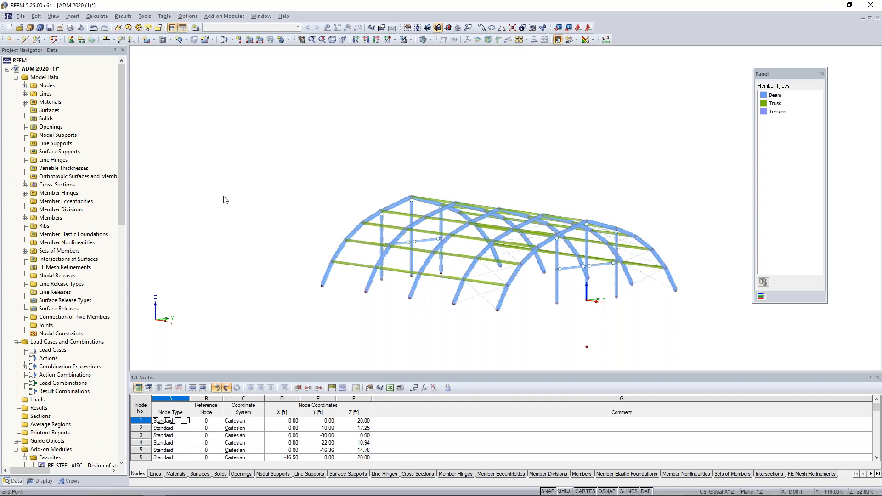
pyautogui.click(71, 41)
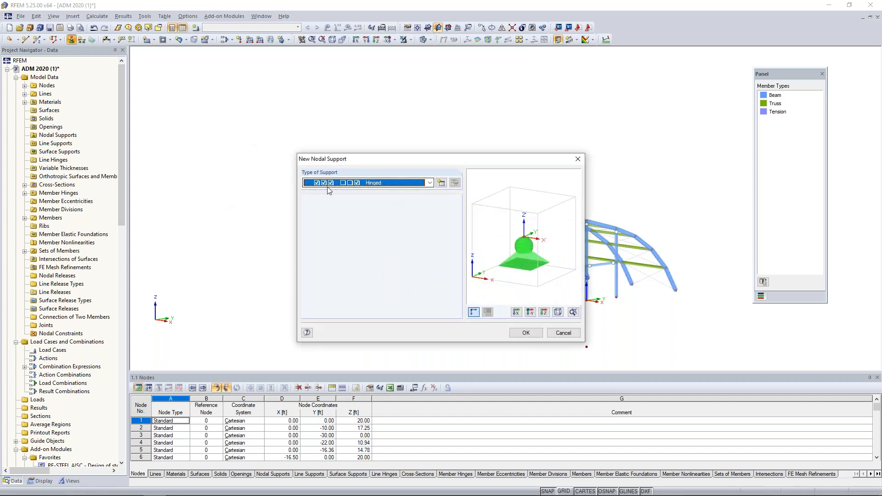
pyautogui.click(395, 183)
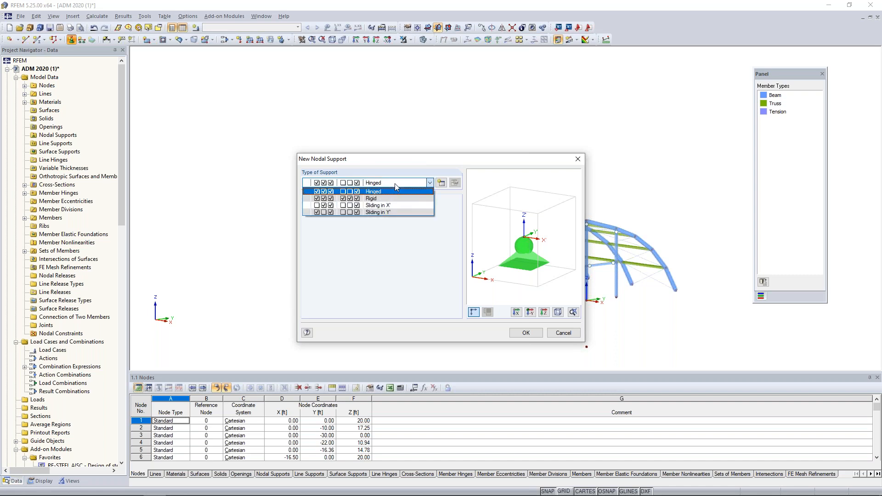
pyautogui.click(391, 189)
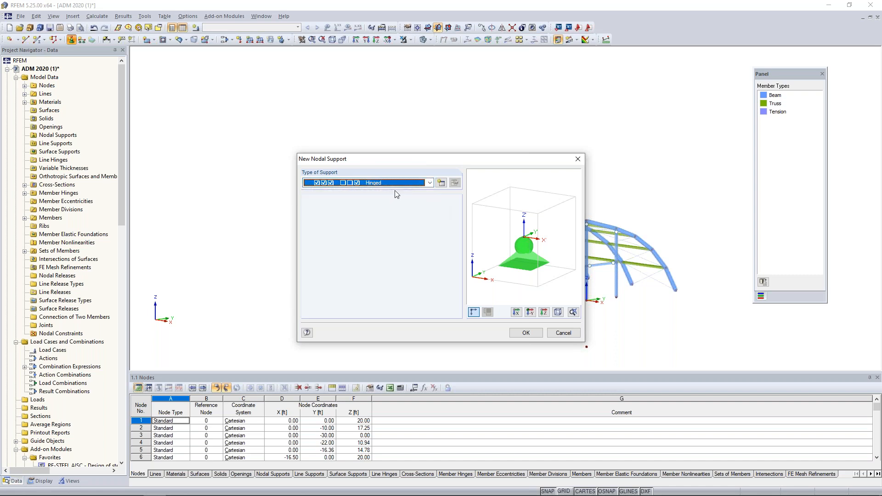
pyautogui.click(526, 333)
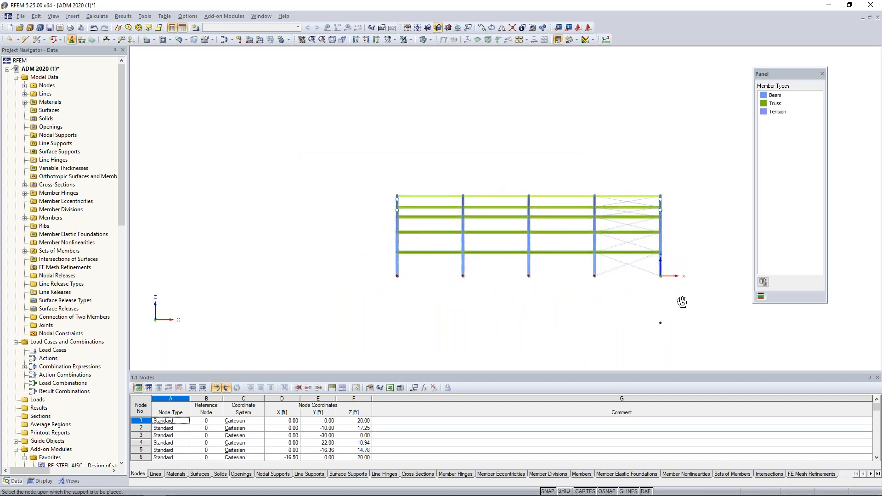
# Assign the hinged support to all base nodes of the arches and columns, and end support placement
pyautogui.moveTo(421, 275); pyautogui.dragTo(671, 287)
pyautogui.keyDown('ctrl'); pyautogui.moveTo(607, 287); pyautogui.dragTo(398, 333, button='middle'); pyautogui.keyUp('ctrl')
pyautogui.press('Escape')
pyautogui.moveTo(495, 340); pyautogui.dragTo(451, 326, button='middle')
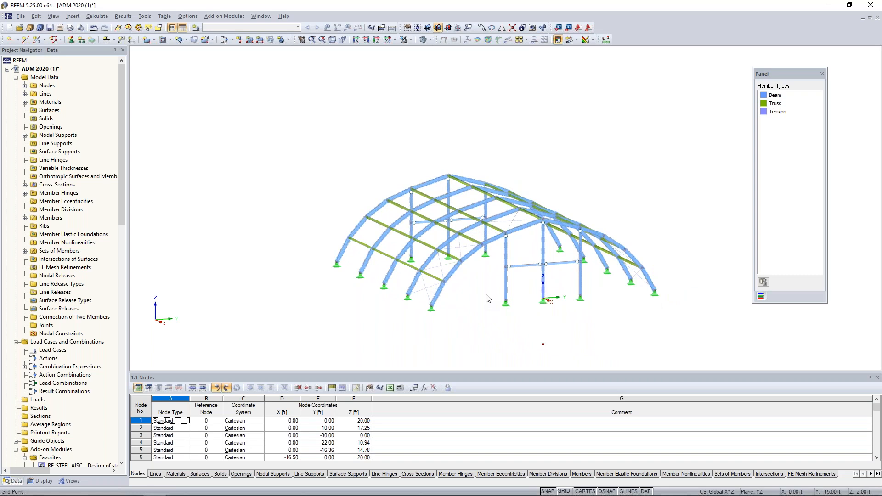
# Switch to the open model ADM 2020 (2)
pyautogui.scroll(2, 469, 303)
pyautogui.scroll(2, 454, 299)
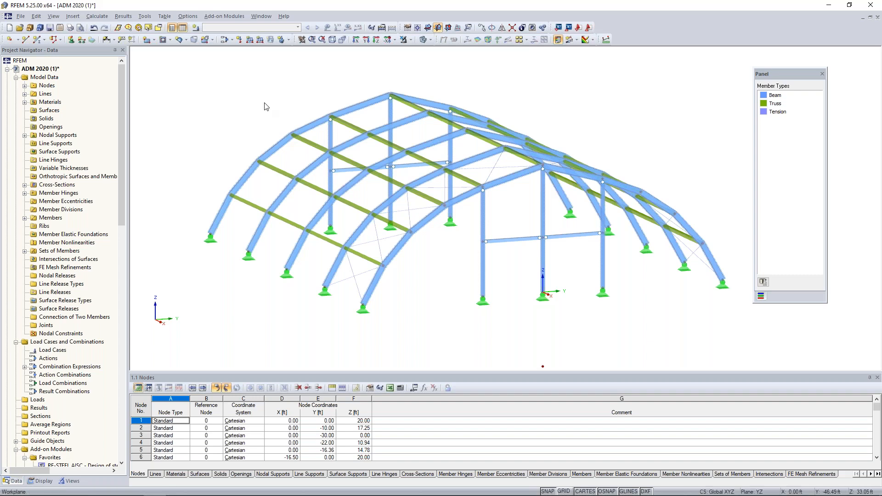
pyautogui.click(261, 16)
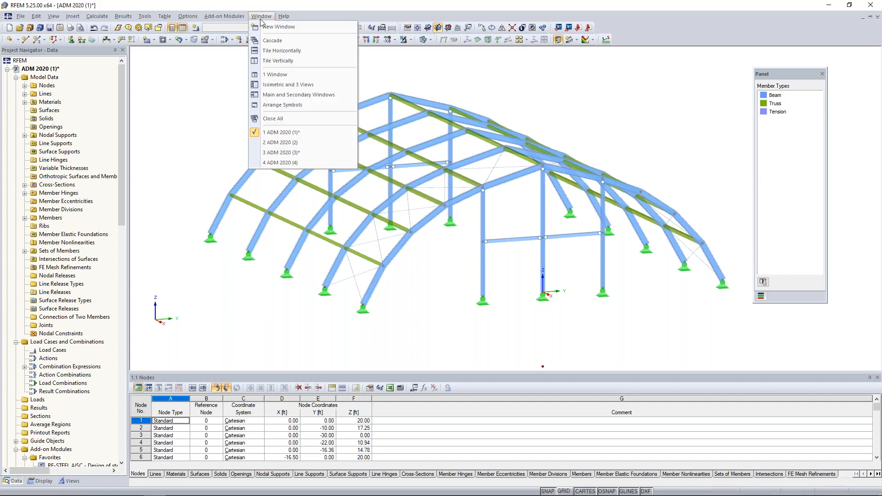
pyautogui.click(276, 146)
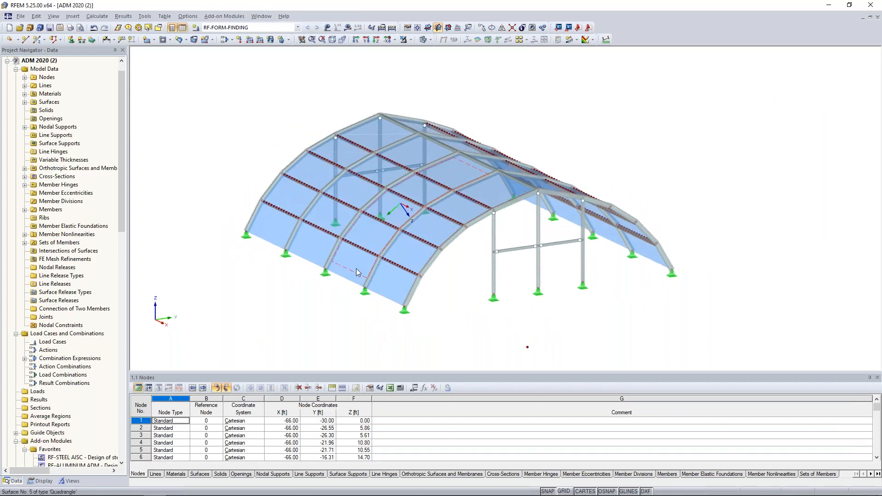
# Review the membrane material of the end-bay roof surface, including its Orthotropic Elastic 2D constants
pyautogui.keyDown('ctrl'); pyautogui.moveTo(251, 250); pyautogui.dragTo(627, 304, button='middle'); pyautogui.keyUp('ctrl')
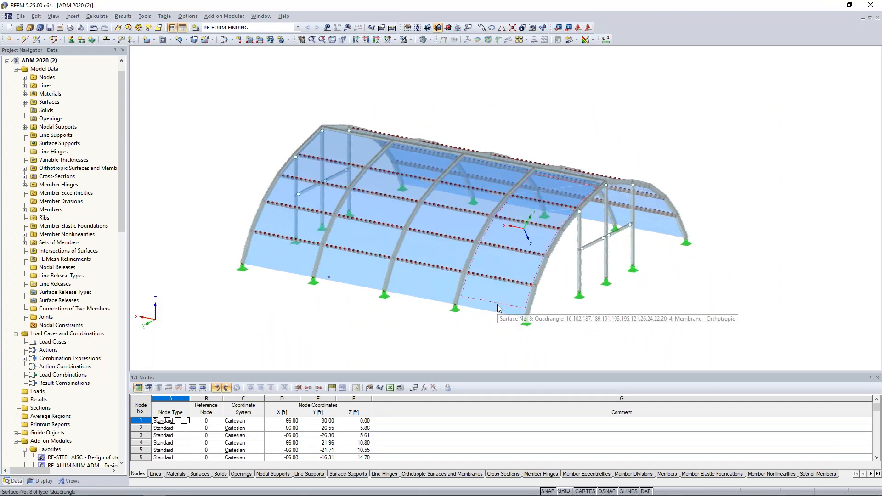
pyautogui.doubleClick(497, 304)
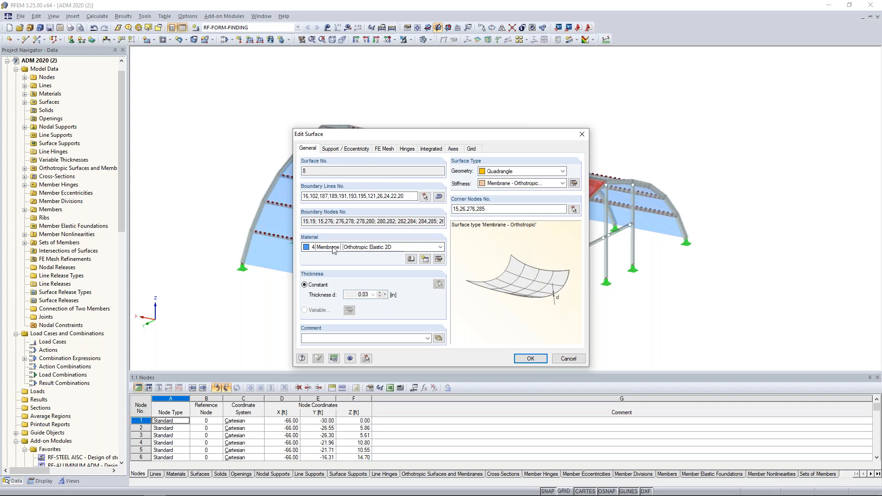
pyautogui.click(438, 260)
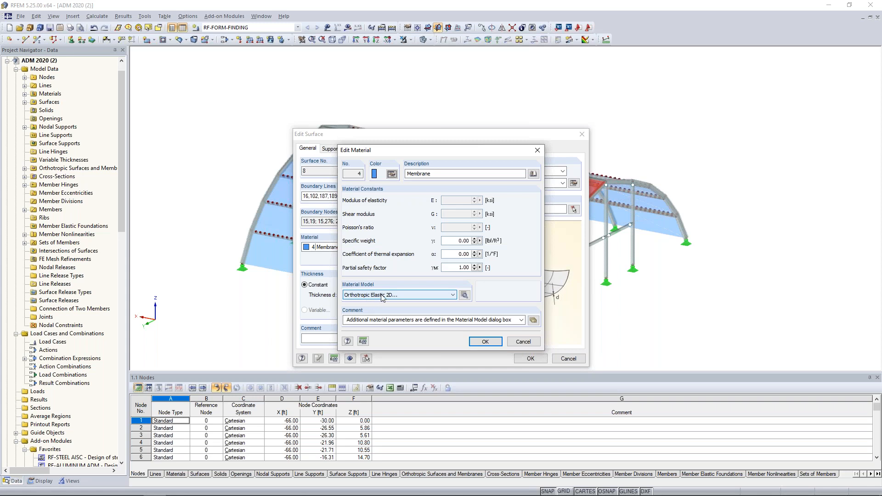
pyautogui.click(464, 295)
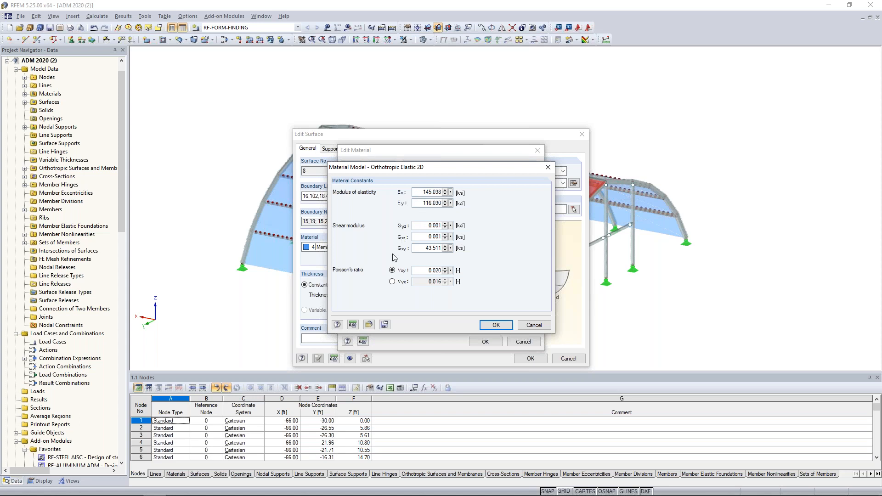
pyautogui.click(532, 325)
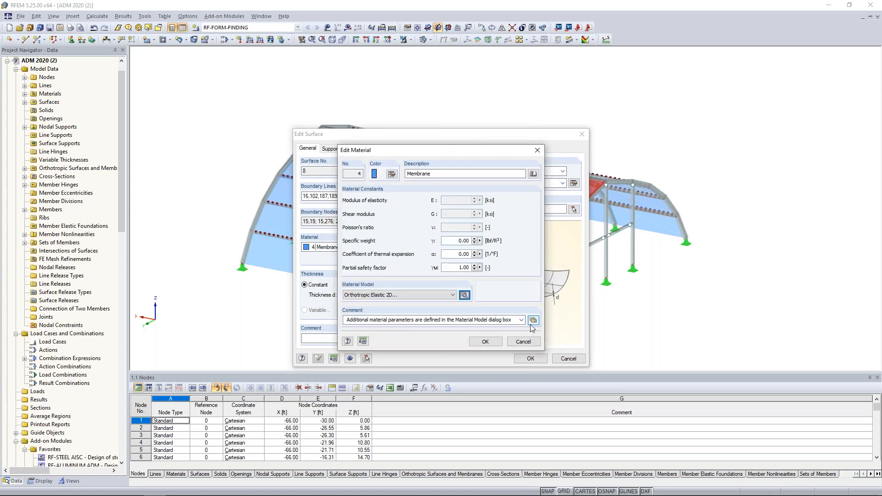
pyautogui.click(485, 342)
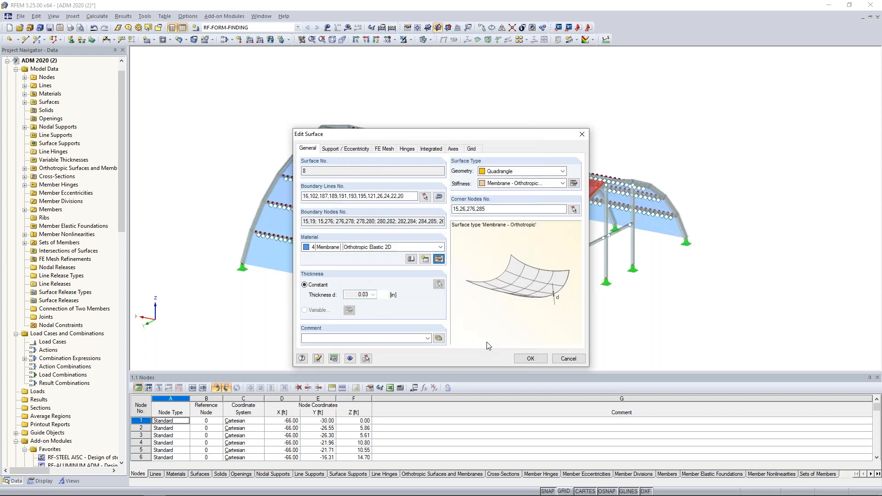
# Review the surface's orthotropic membrane stiffness: constant thickness, stiffness matrix and form-finding prestress, and close the surface settings
pyautogui.click(573, 183)
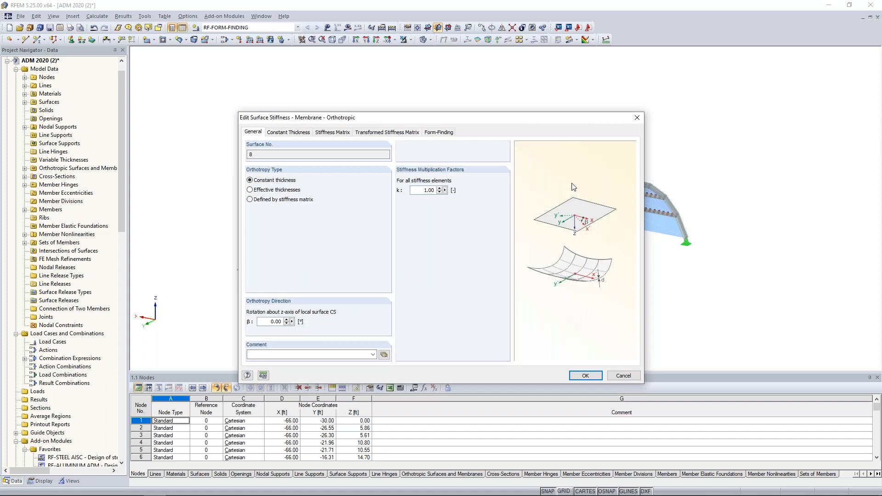
pyautogui.click(302, 133)
pyautogui.click(266, 322)
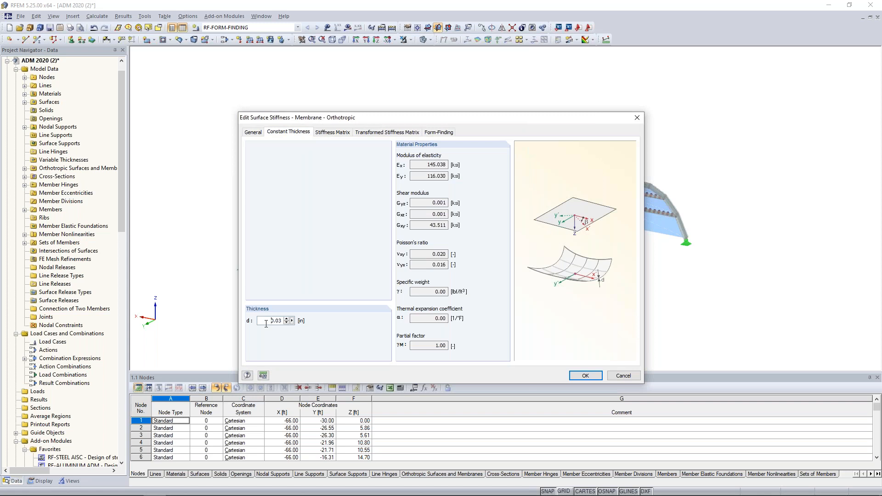
pyautogui.click(330, 133)
pyautogui.click(273, 156)
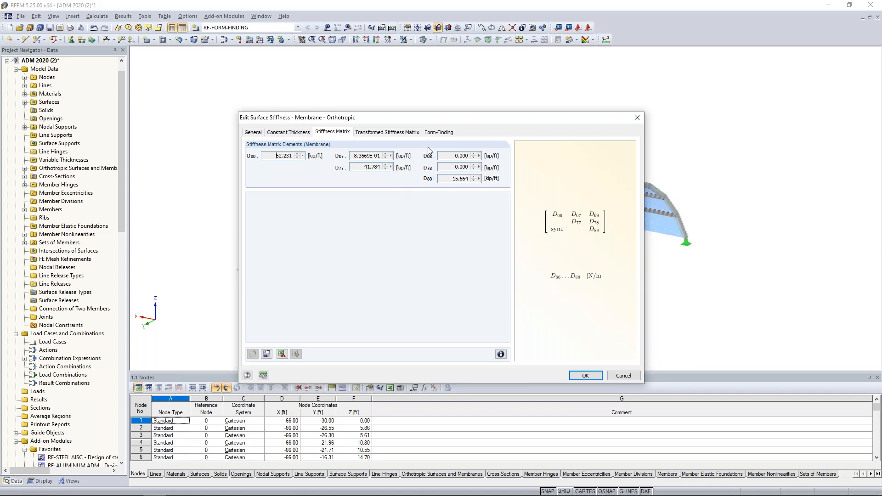
pyautogui.click(436, 134)
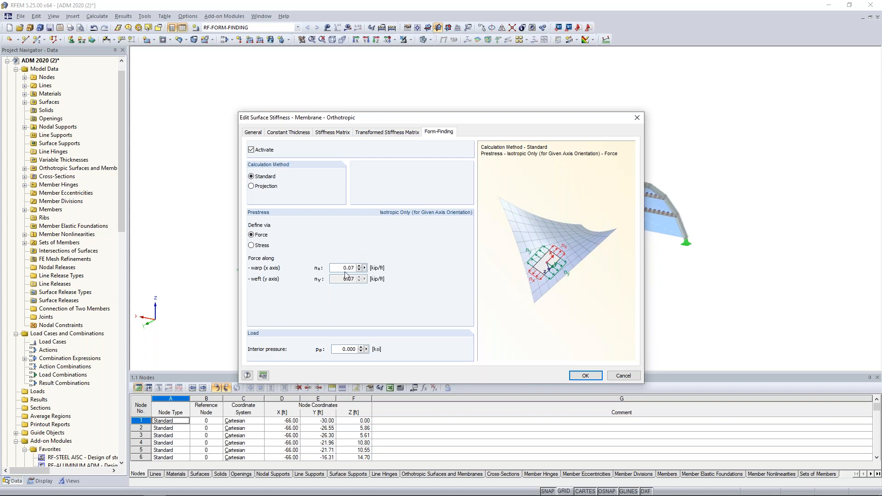
pyautogui.click(585, 376)
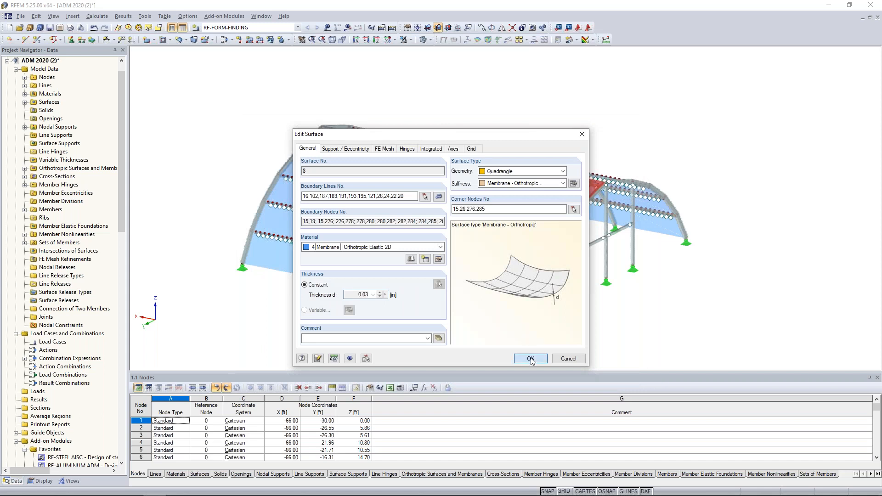
pyautogui.click(531, 359)
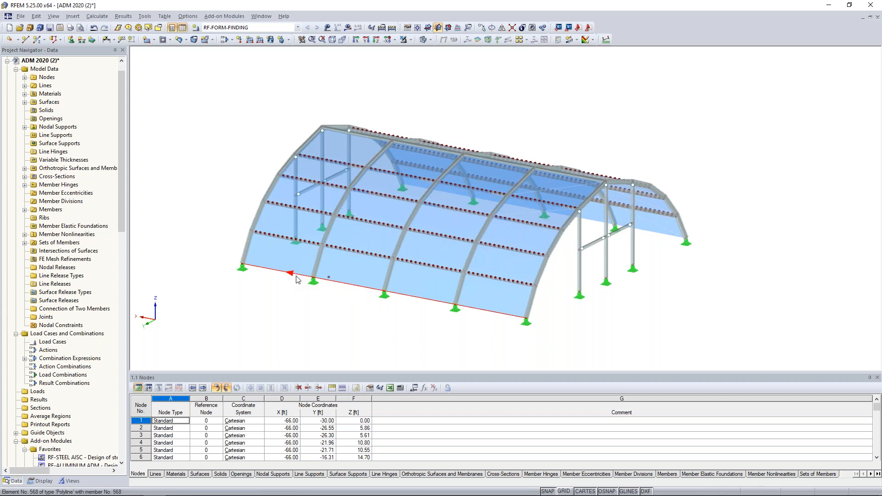
# Inspect the form-finding parameters of the cable members along the membrane's base edge
pyautogui.doubleClick(503, 317)
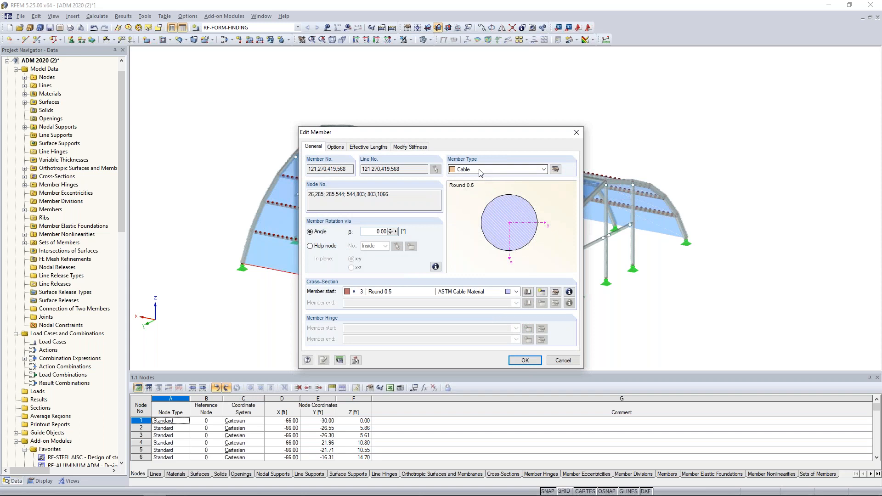
pyautogui.click(555, 169)
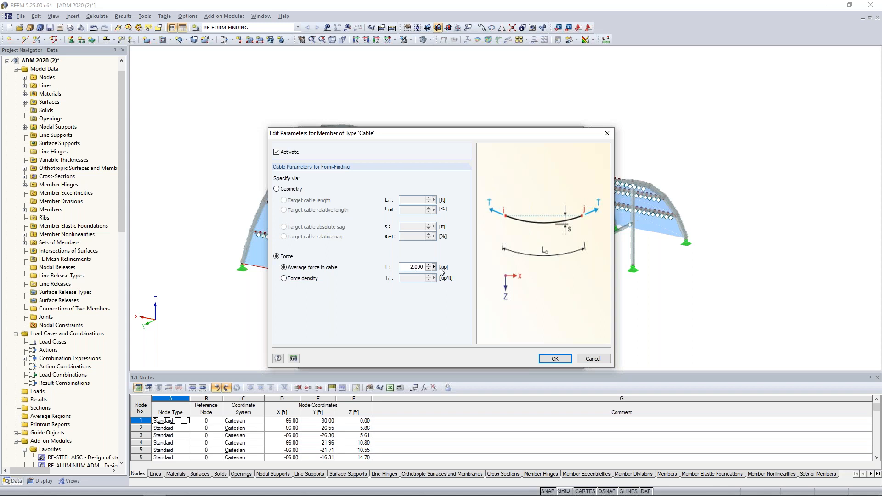
pyautogui.moveTo(387, 134)
pyautogui.mouseDown()
pyautogui.moveTo(469, 119)
pyautogui.moveTo(387, 127)
pyautogui.mouseUp()
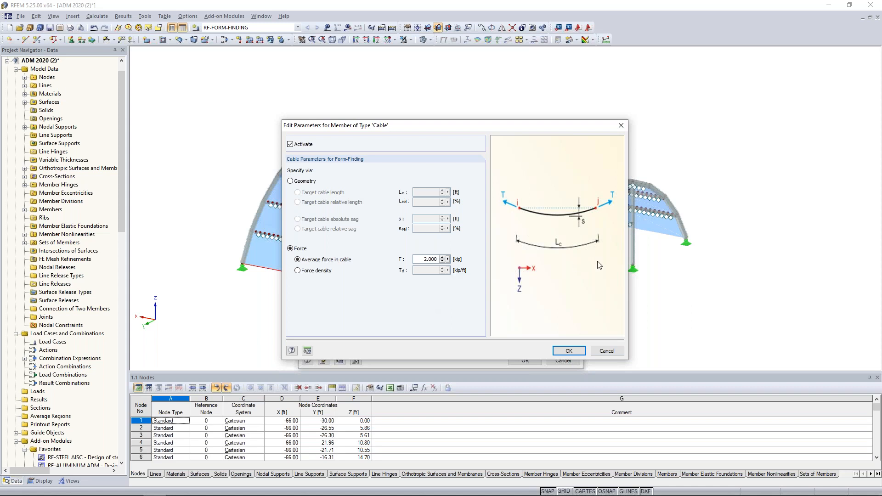
pyautogui.click(569, 351)
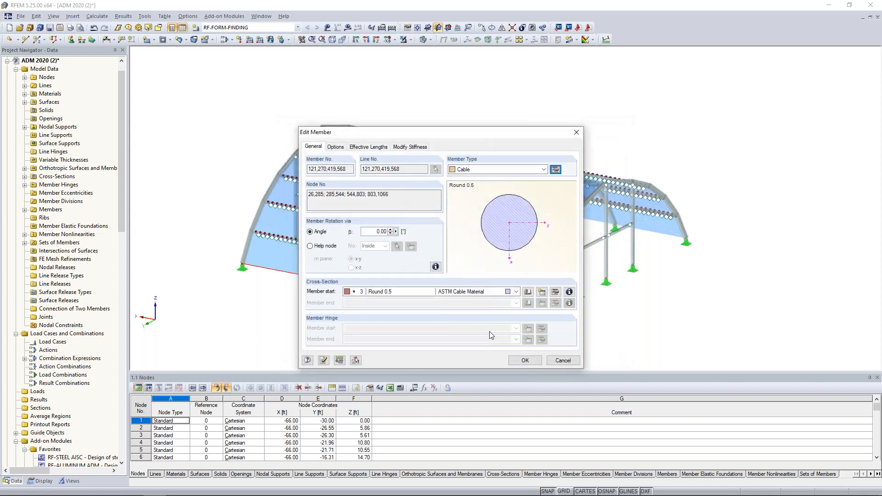
pyautogui.click(523, 361)
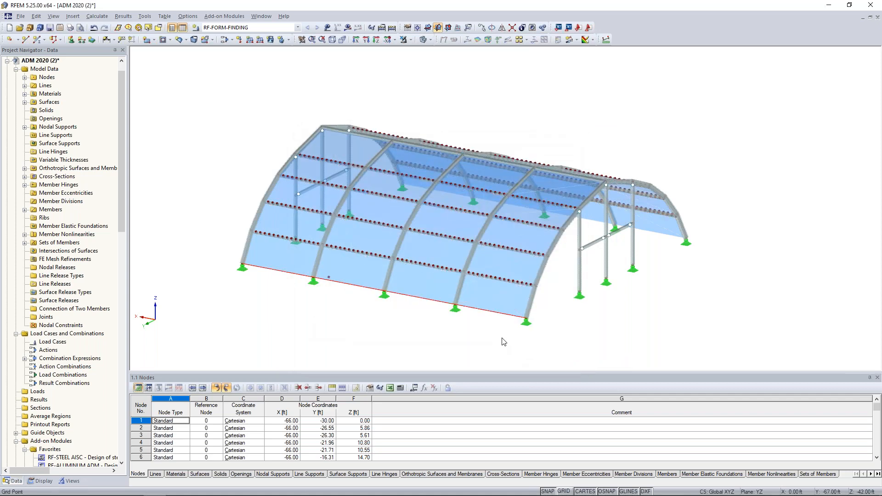
# Switch to the wireframe display and isolate the lowest purlin line with its short connecting members in the braced end bay
pyautogui.keyDown('ctrl'); pyautogui.moveTo(515, 122); pyautogui.dragTo(649, 186, button='middle'); pyautogui.keyUp('ctrl')
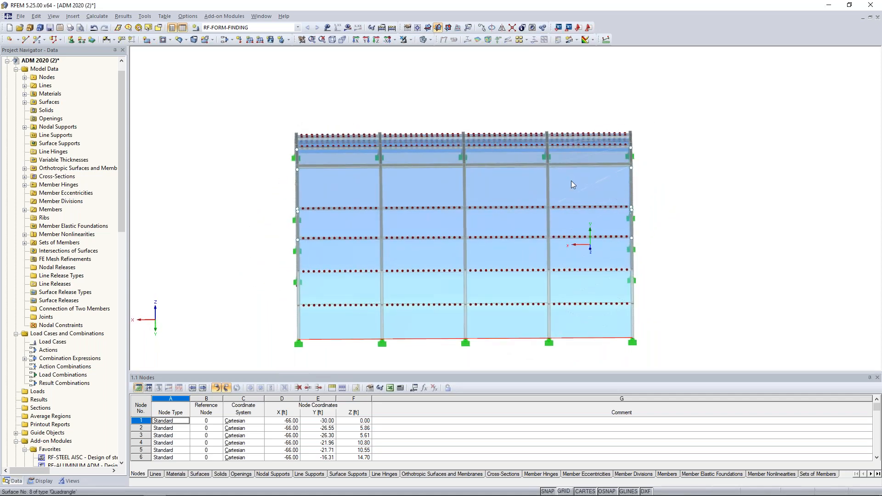
pyautogui.click(423, 39)
pyautogui.moveTo(697, 344); pyautogui.dragTo(614, 296, button='middle')
pyautogui.scroll(5, 505, 292)
pyautogui.scroll(2, 454, 252)
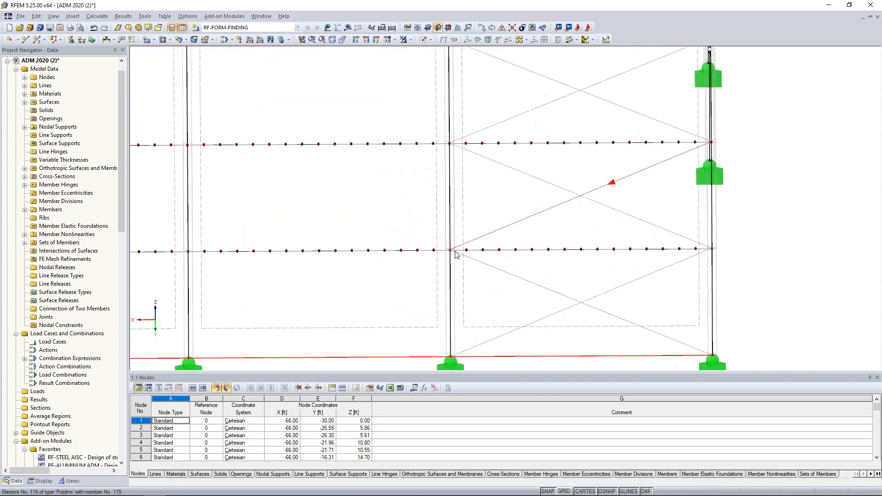
pyautogui.moveTo(440, 242); pyautogui.dragTo(730, 263)
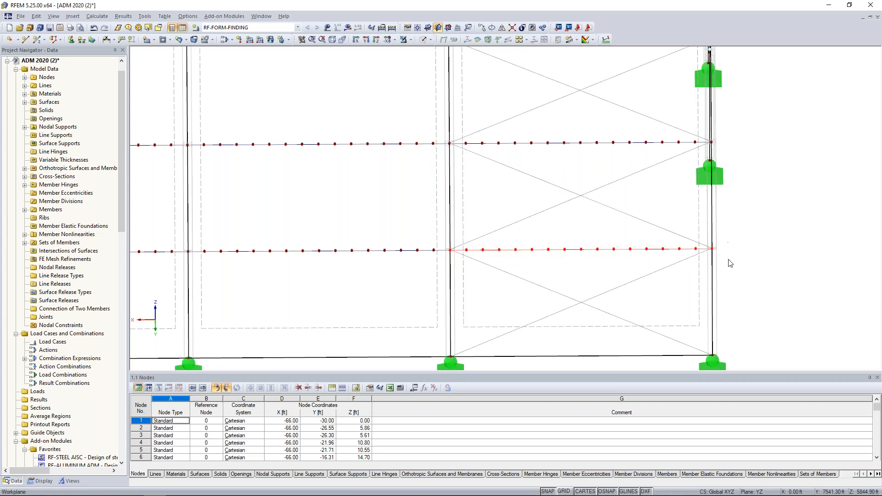
pyautogui.click(409, 40)
pyautogui.click(416, 50)
# Inspect one of the short rigid members along the isolated purlin, checking the hinge at its start
pyautogui.scroll(-5, 533, 164)
pyautogui.keyDown('ctrl'); pyautogui.moveTo(532, 193); pyautogui.dragTo(508, 255, button='middle'); pyautogui.keyUp('ctrl')
pyautogui.scroll(8, 501, 245)
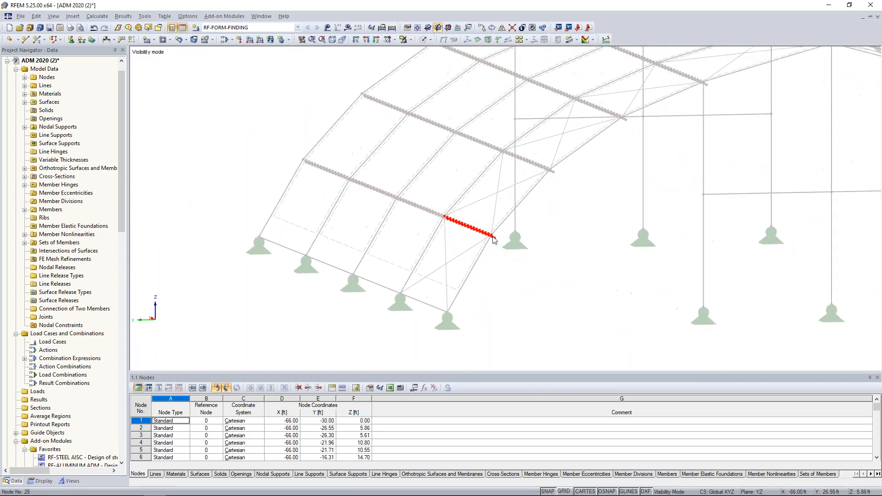
pyautogui.moveTo(500, 246)
pyautogui.keyDown('ctrl'); pyautogui.mouseDown(button='middle')
pyautogui.moveTo(443, 235)
pyautogui.moveTo(494, 244)
pyautogui.mouseUp(button='middle'); pyautogui.keyUp('ctrl')
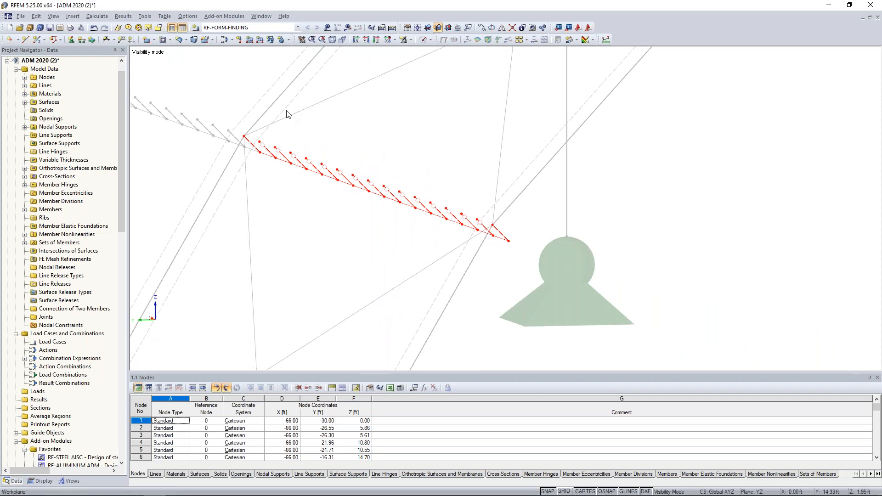
pyautogui.moveTo(364, 230)
pyautogui.keyDown('ctrl'); pyautogui.mouseDown(button='middle')
pyautogui.moveTo(386, 223)
pyautogui.moveTo(441, 240)
pyautogui.moveTo(380, 222)
pyautogui.mouseUp(button='middle'); pyautogui.keyUp('ctrl')
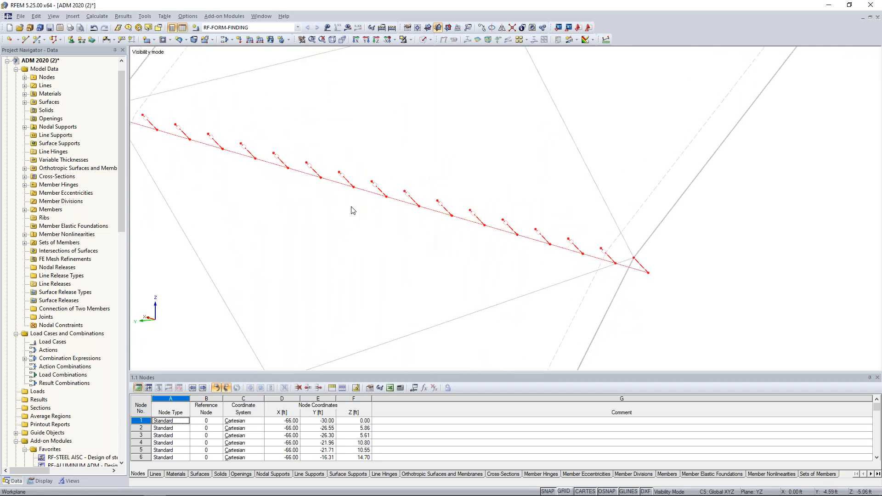
pyautogui.doubleClick(347, 182)
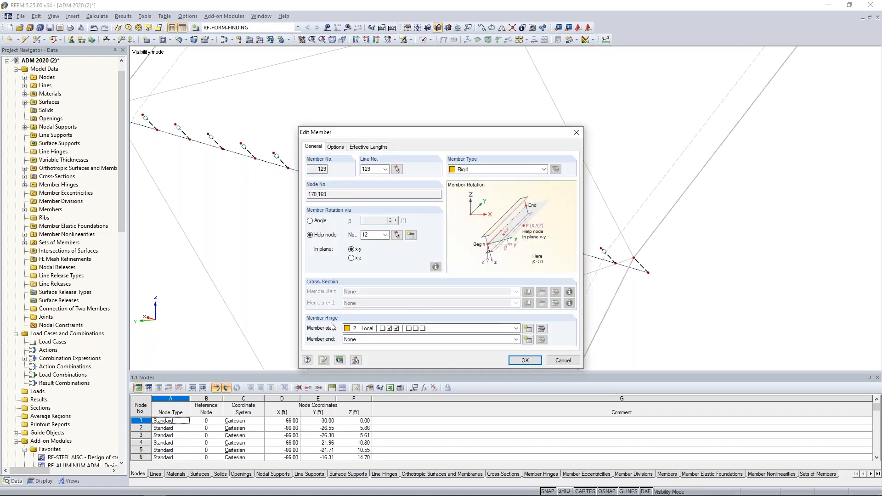
pyautogui.click(541, 329)
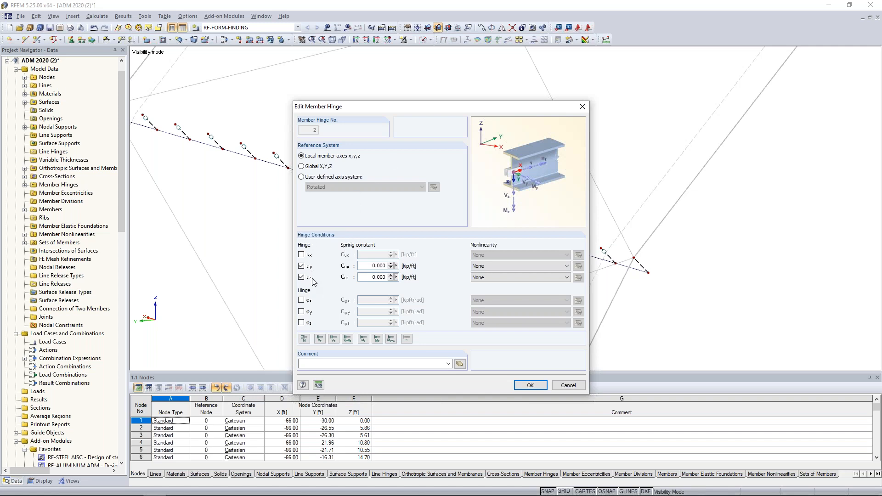
pyautogui.click(568, 384)
# Check the rigid member's nonlinearity definition and close its settings without changes
pyautogui.click(335, 147)
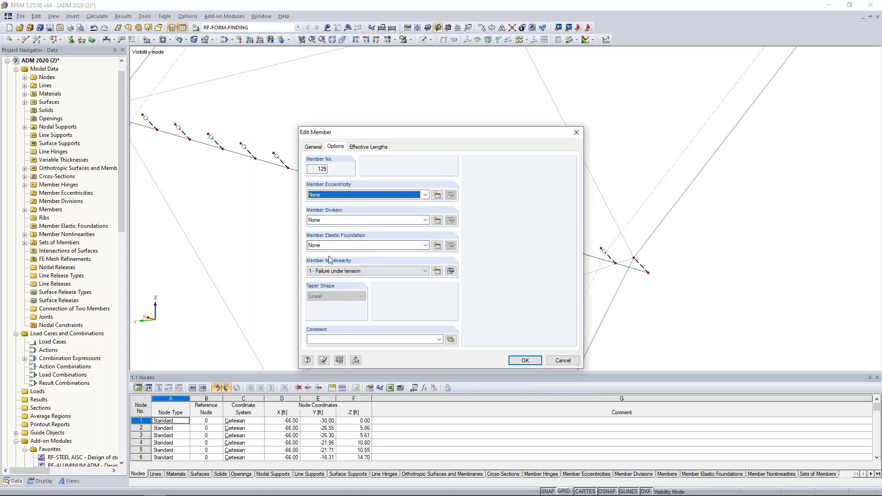
pyautogui.click(450, 271)
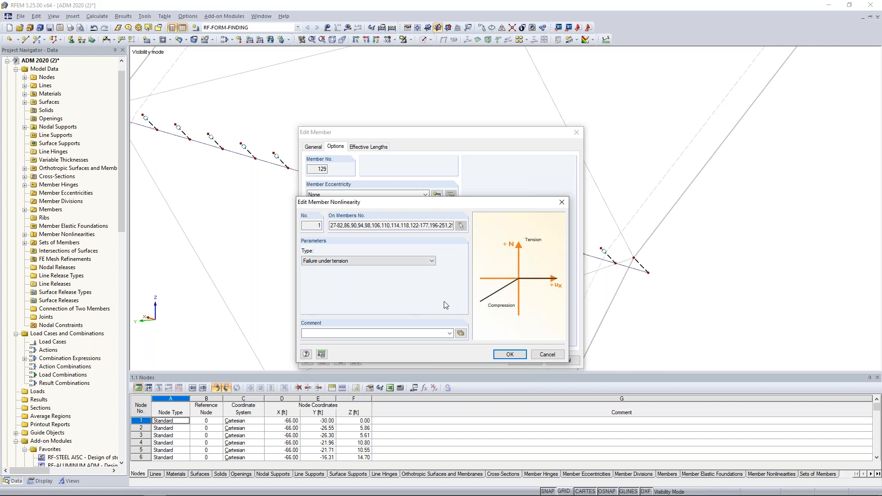
pyautogui.click(544, 354)
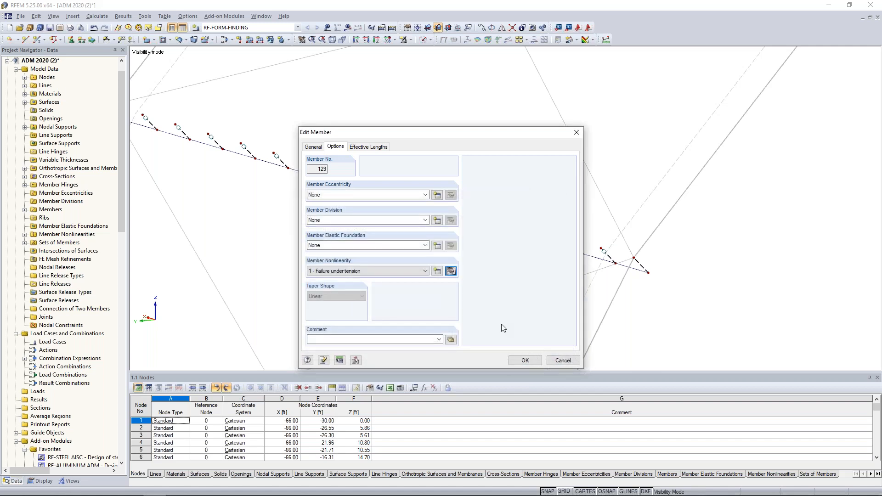
pyautogui.click(561, 361)
# Cancel the visibility mode to show the whole model again
pyautogui.scroll(-8, 496, 298)
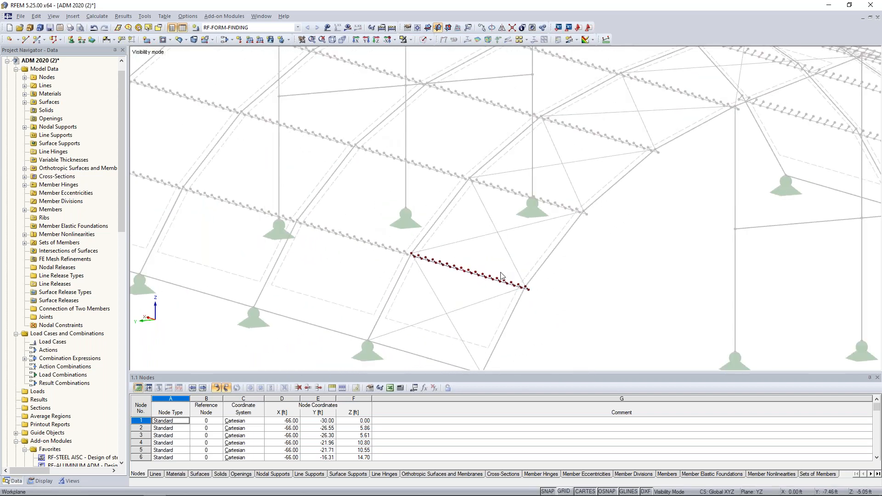
pyautogui.scroll(-6, 501, 276)
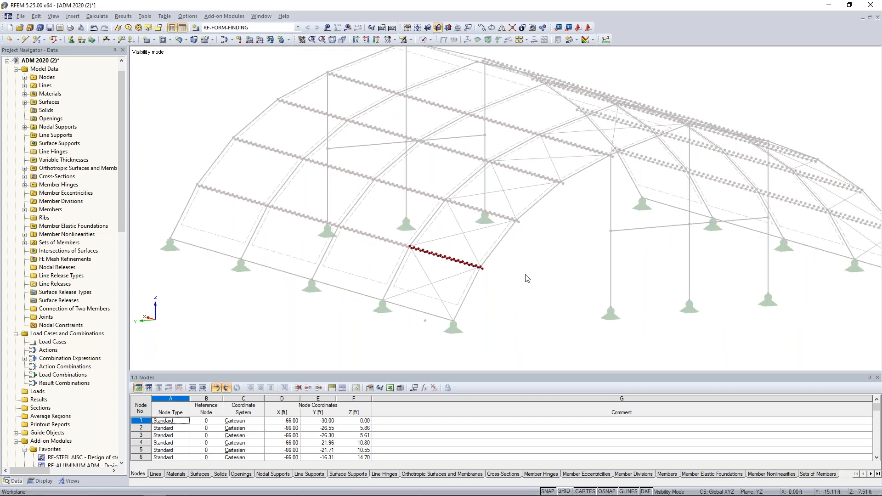
pyautogui.click(413, 41)
pyautogui.click(427, 118)
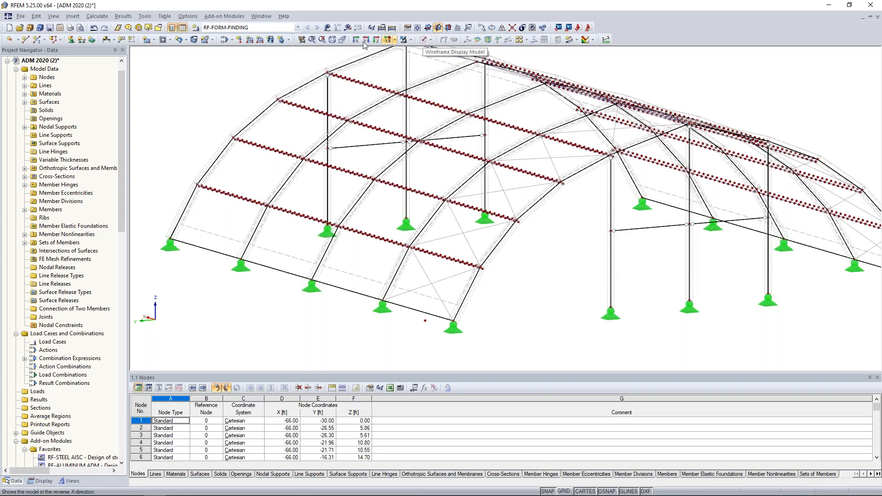
# Run the RF-FORM-FINDING calculation and reduce the deformation display factor to 1.025
pyautogui.click(348, 27)
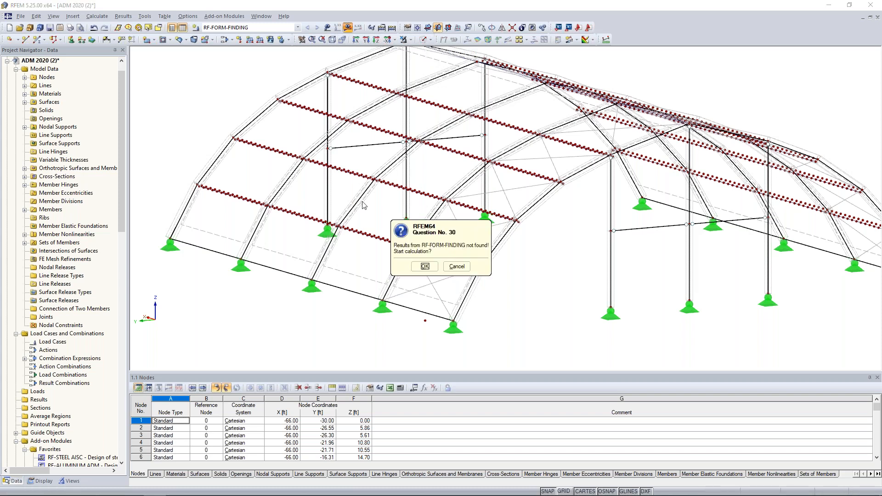
pyautogui.click(425, 267)
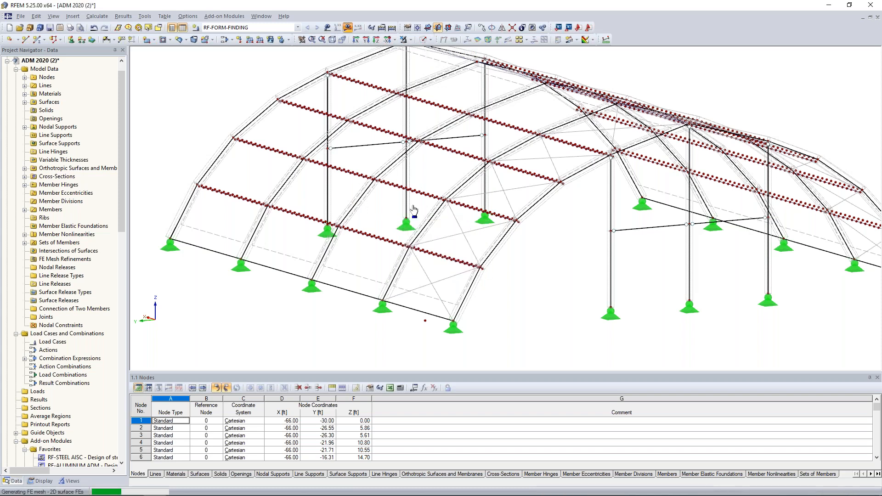
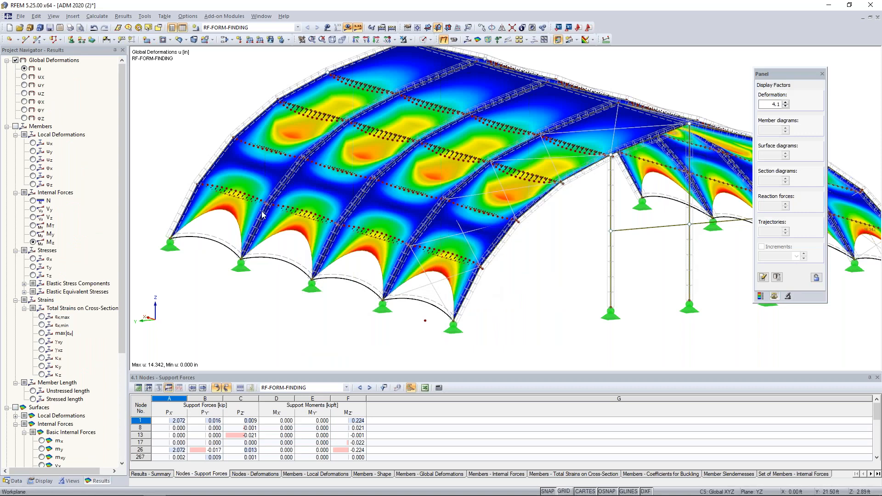
pyautogui.scroll(-1, 501, 250)
pyautogui.scroll(-1, 478, 253)
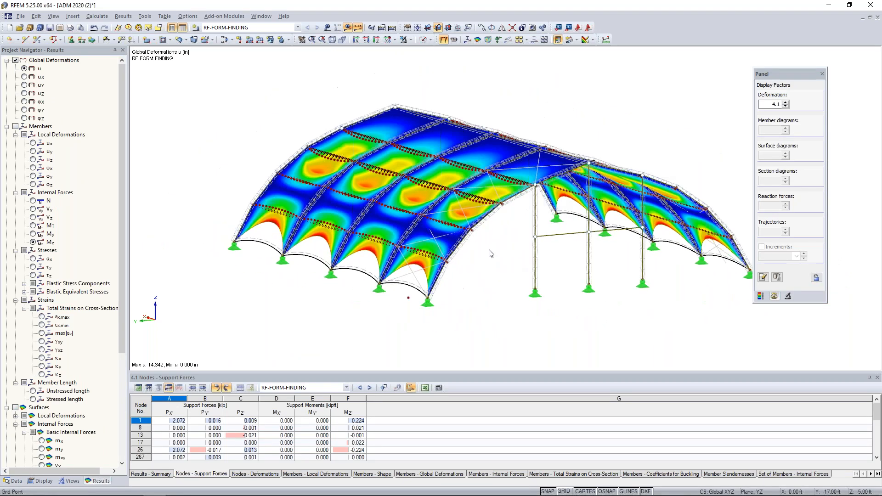
pyautogui.scroll(-1, 489, 254)
pyautogui.click(786, 107)
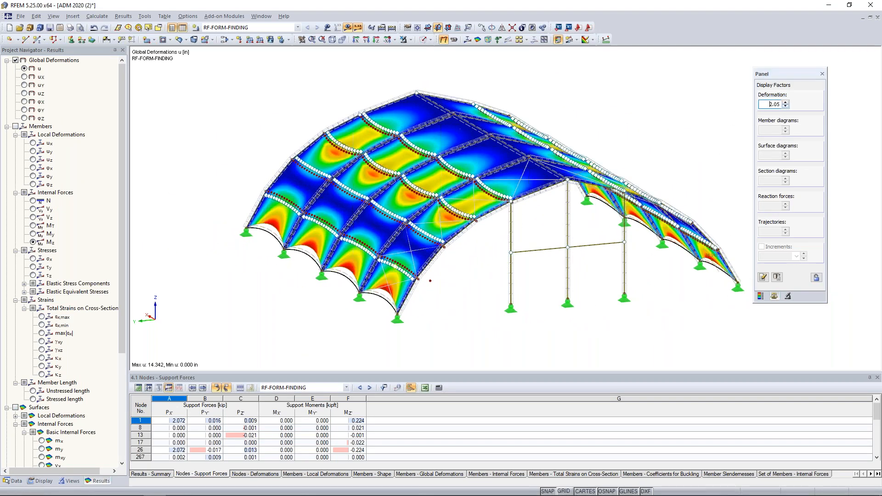
pyautogui.click(786, 107)
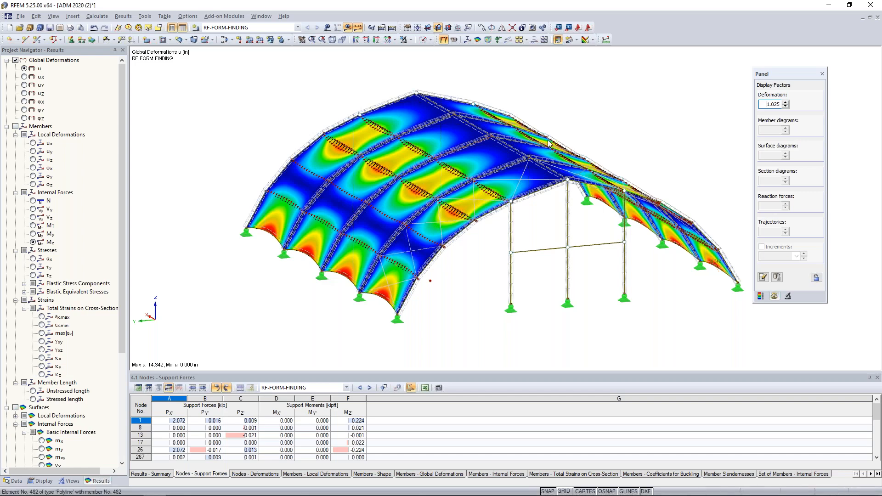
pyautogui.moveTo(660, 296)
pyautogui.keyDown('ctrl'); pyautogui.mouseDown(button='middle')
pyautogui.moveTo(460, 320)
pyautogui.moveTo(380, 319)
pyautogui.moveTo(673, 303)
pyautogui.mouseUp(button='middle'); pyautogui.keyUp('ctrl')
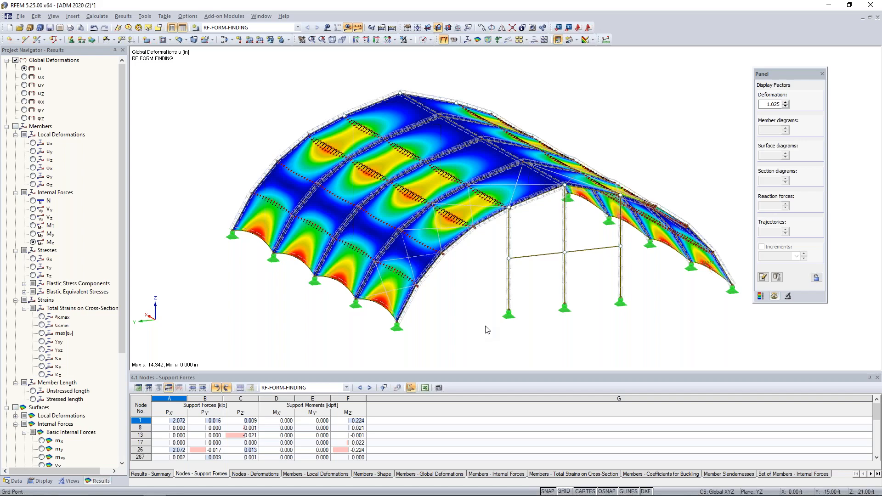
# Create load case LC1 with the description Dead
pyautogui.click(224, 40)
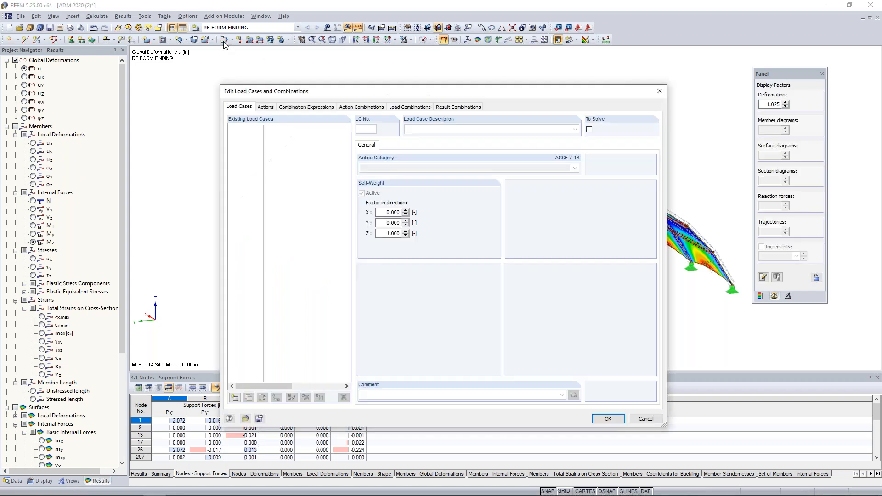
pyautogui.click(234, 397)
pyautogui.write('Dead')
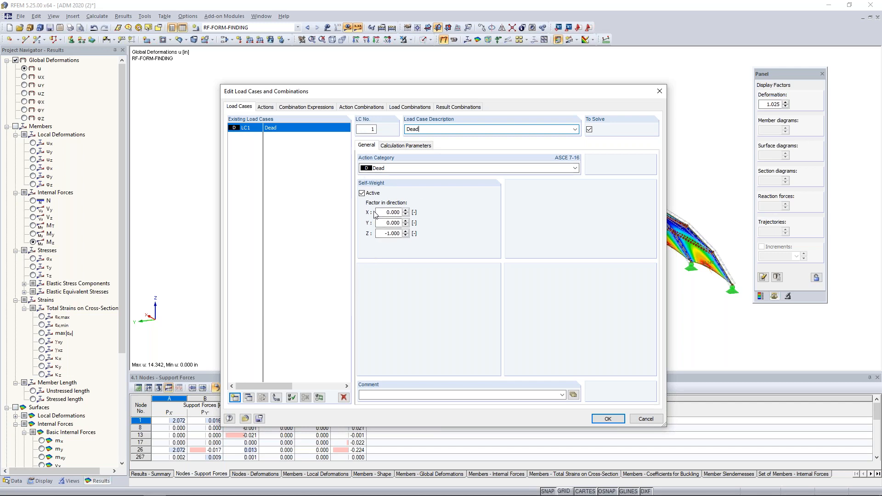
# Add load case LC2 described as Snow with the Snow action category, and accept the load cases with Dead as the current one
pyautogui.click(235, 397)
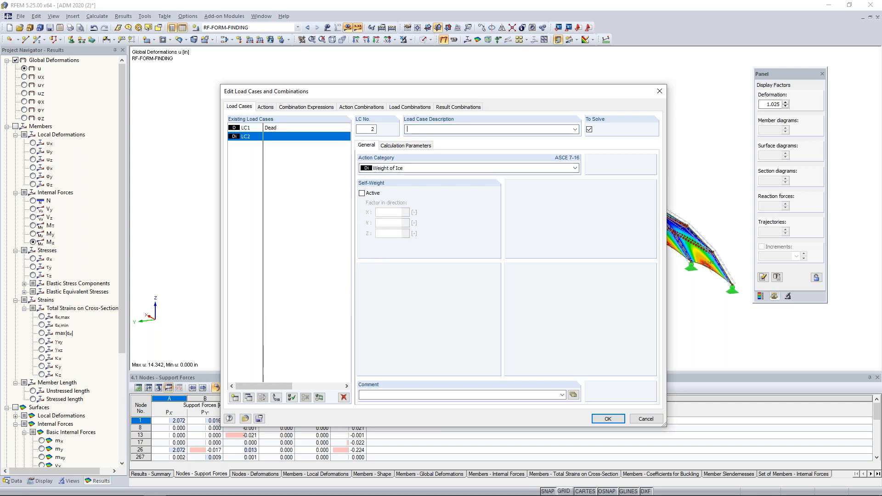
pyautogui.write('Snow')
pyautogui.click(389, 169)
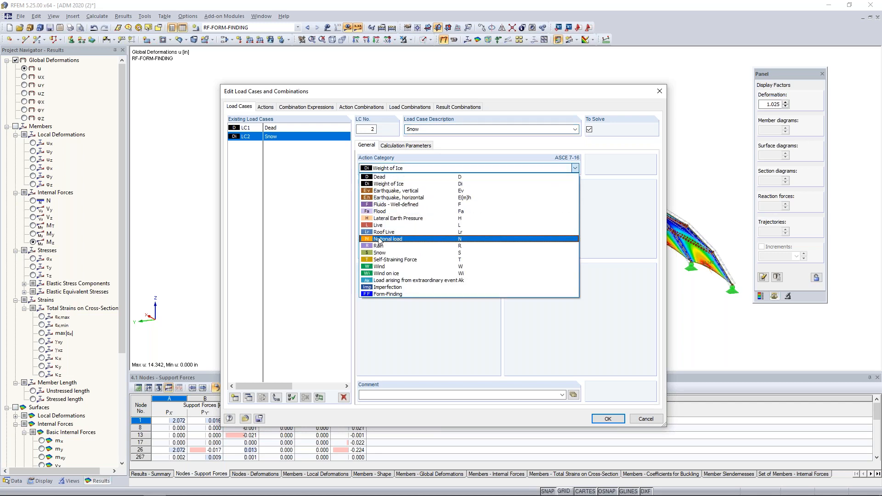
pyautogui.click(379, 249)
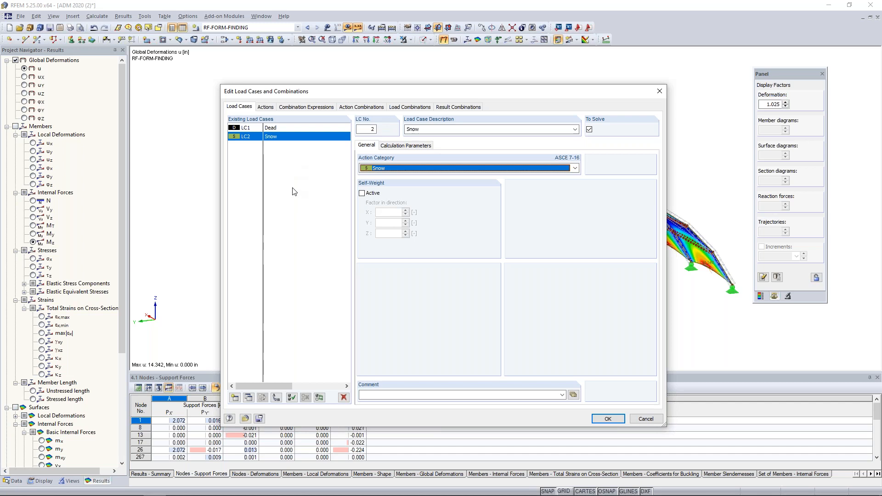
pyautogui.click(277, 128)
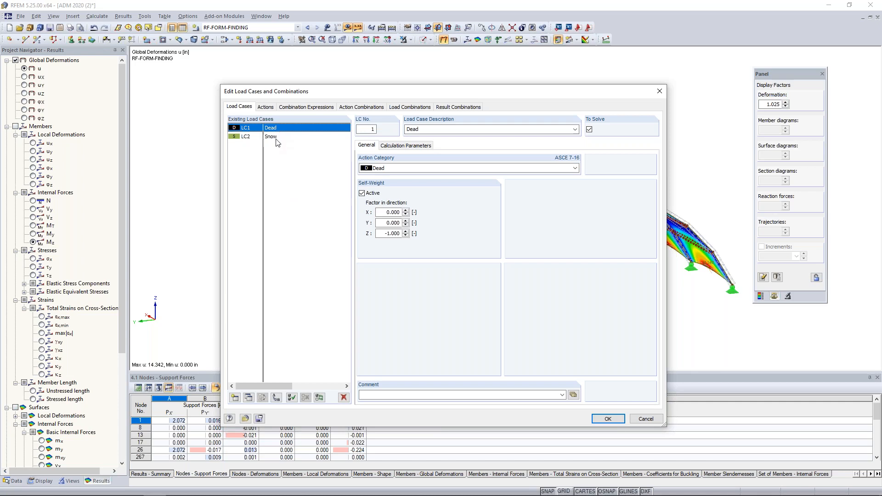
pyautogui.click(607, 417)
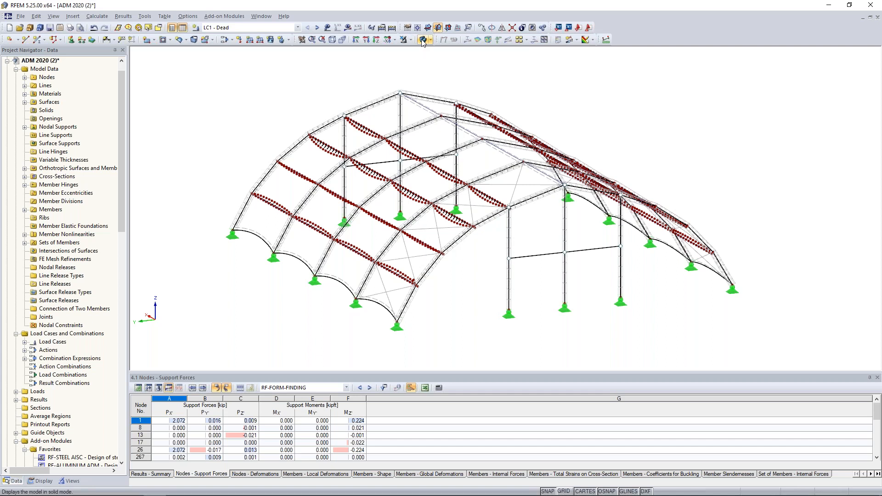
# Show the model in solid rendering and define a uniform force of -0.08 kip/ft in global ZL for sets of members
pyautogui.click(422, 40)
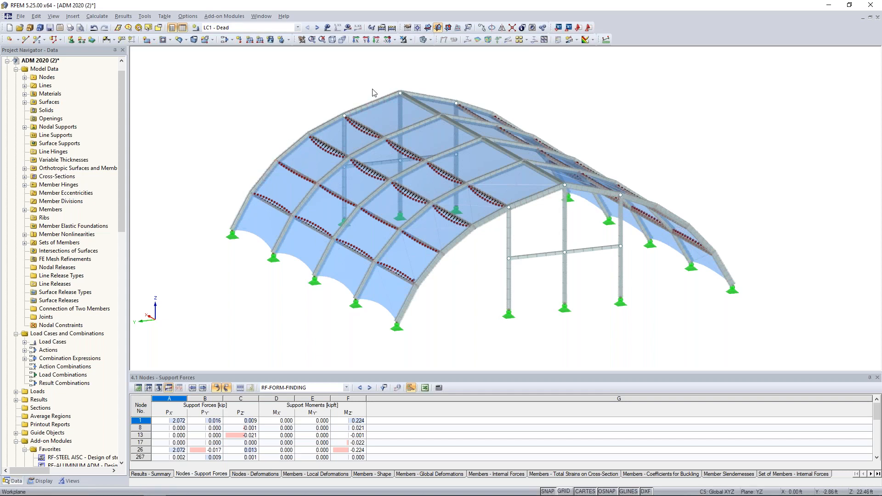
pyautogui.click(249, 39)
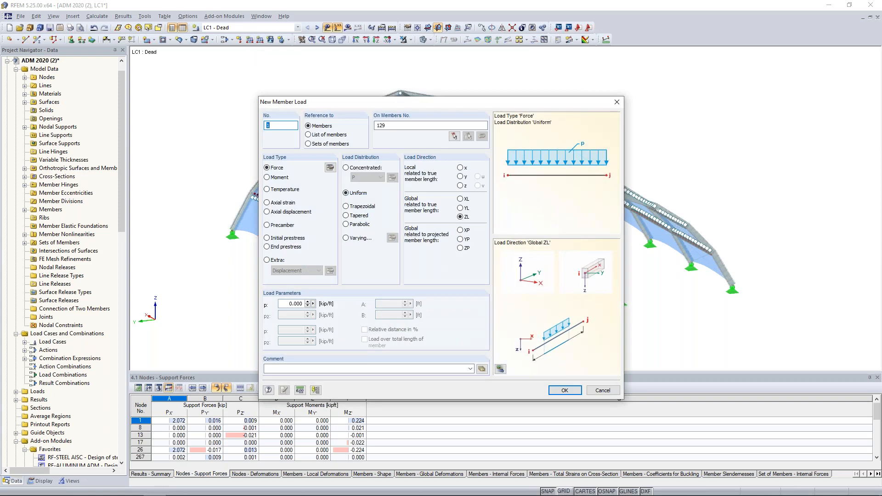
pyautogui.click(309, 144)
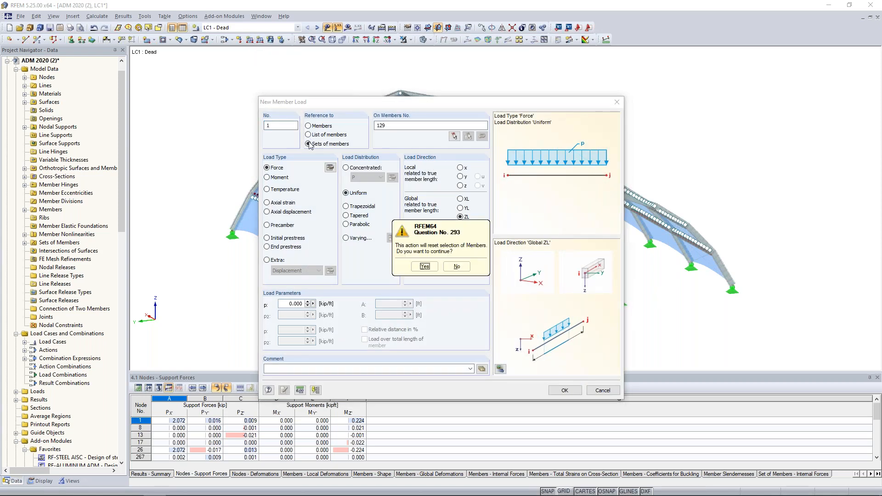
pyautogui.click(424, 265)
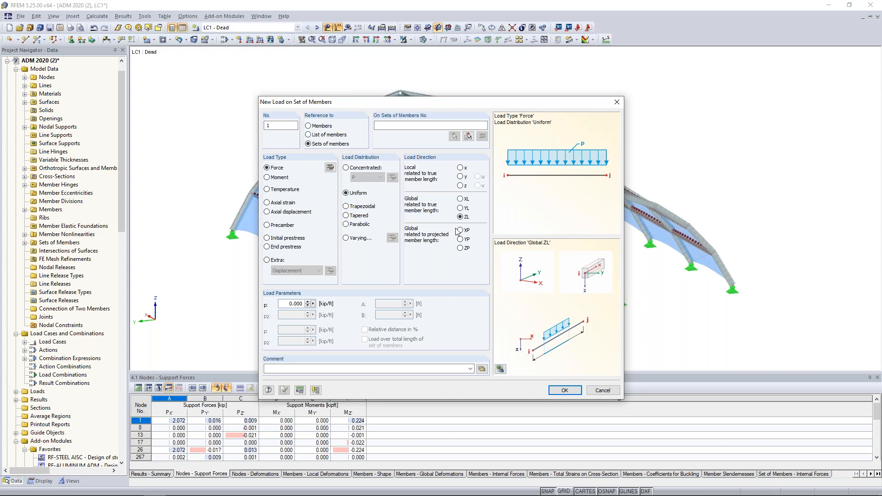
pyautogui.doubleClick(286, 304)
pyautogui.write('-0.08')
pyautogui.click(564, 391)
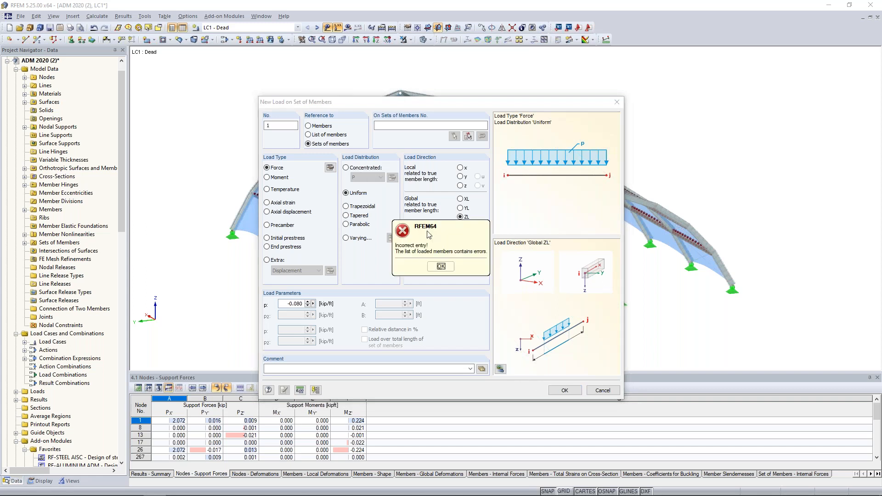
pyautogui.click(440, 268)
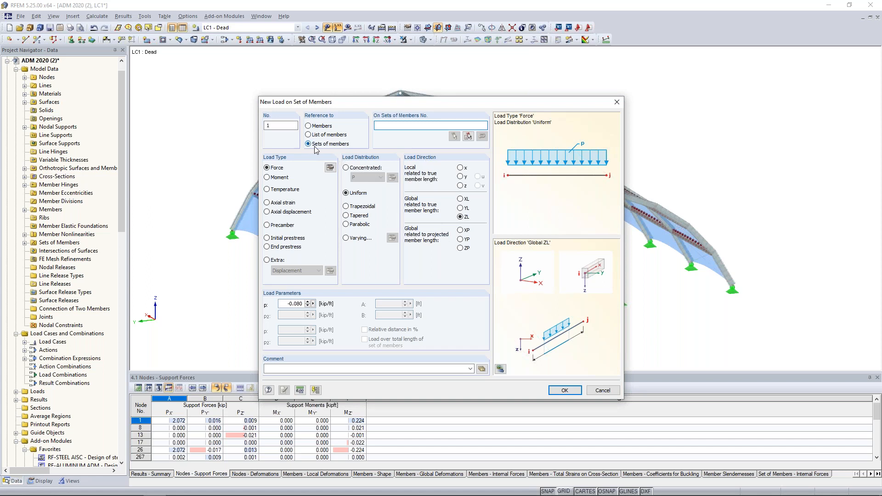
pyautogui.click(467, 136)
pyautogui.click(448, 251)
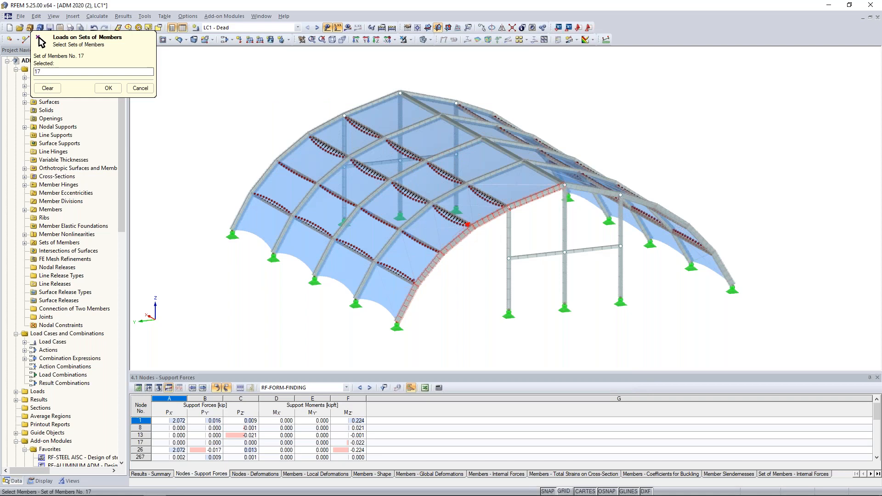
pyautogui.click(140, 88)
pyautogui.click(600, 389)
# Apply the uniform -0.08 kip/ft dead load to the five arch member sets on the near slope of the roof
pyautogui.click(248, 41)
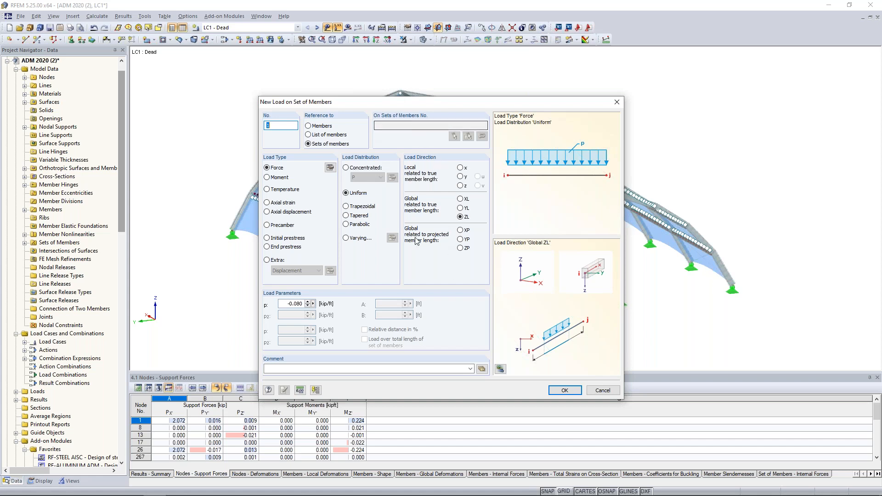
pyautogui.click(563, 391)
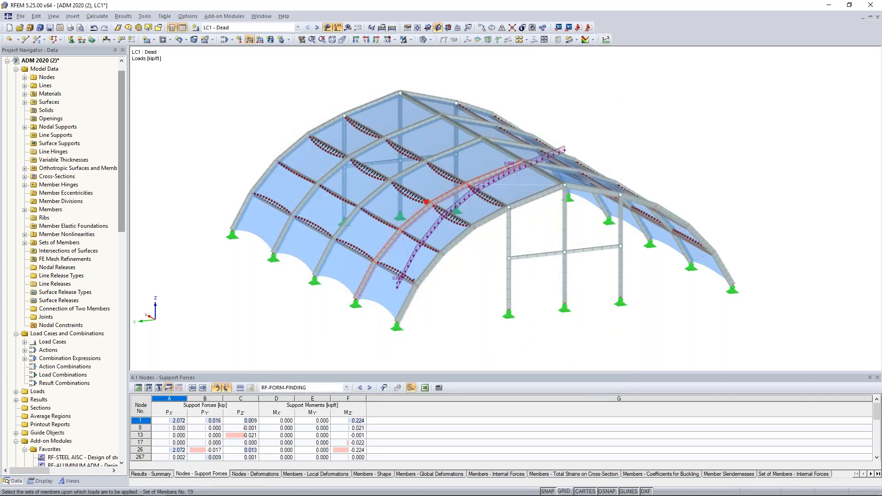
pyautogui.click(374, 195)
pyautogui.click(334, 174)
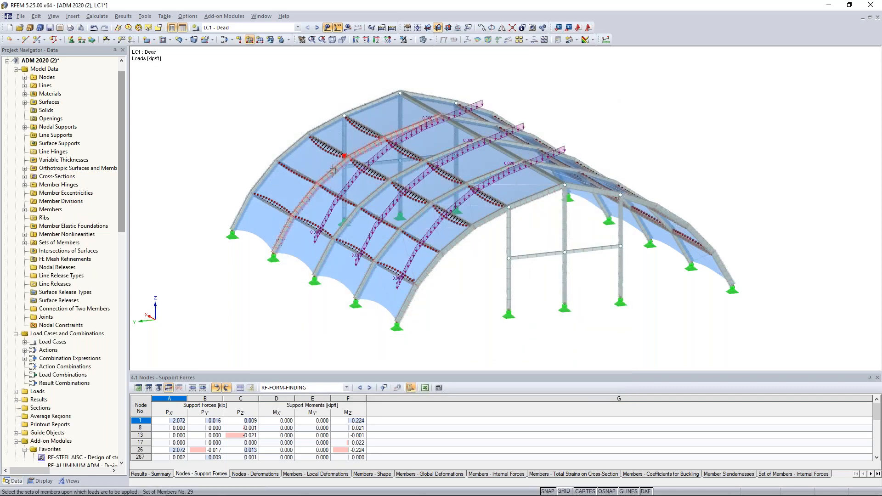
pyautogui.click(295, 143)
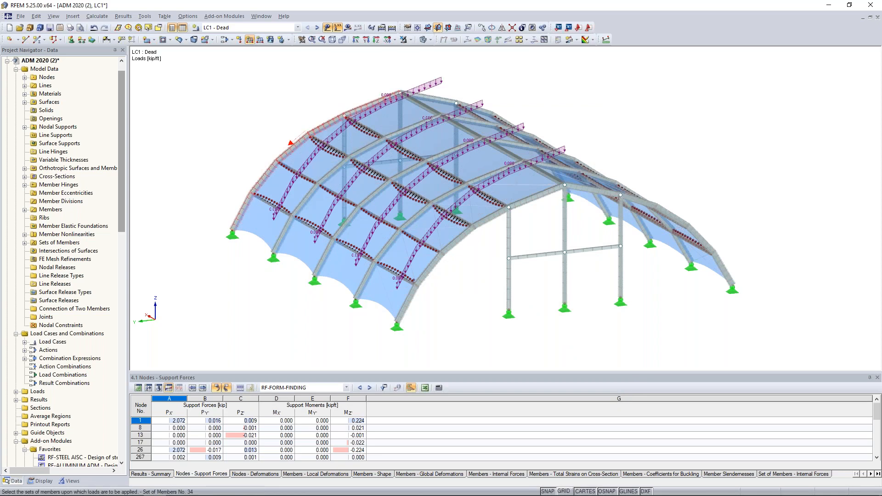
pyautogui.click(290, 143)
# Apply the same dead load to the five arch member sets on the opposite roof slope and end load placement
pyautogui.keyDown('ctrl'); pyautogui.moveTo(709, 196); pyautogui.dragTo(404, 195, button='middle'); pyautogui.keyUp('ctrl')
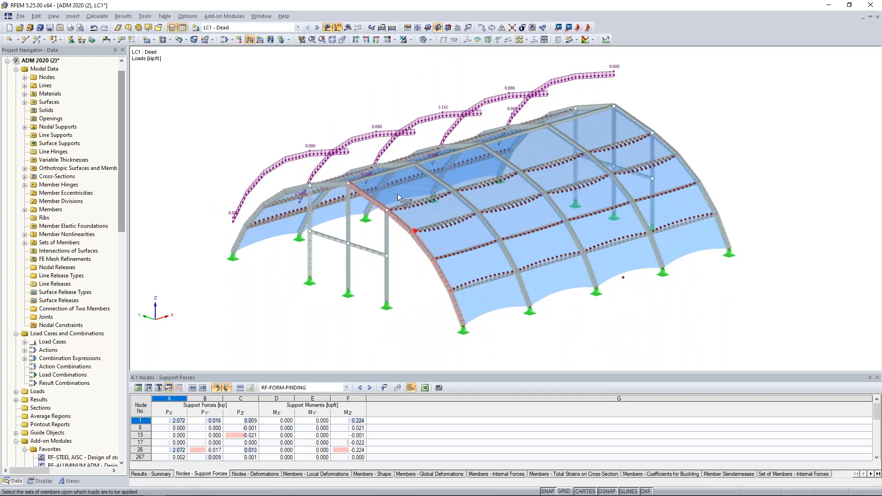
pyautogui.click(435, 178)
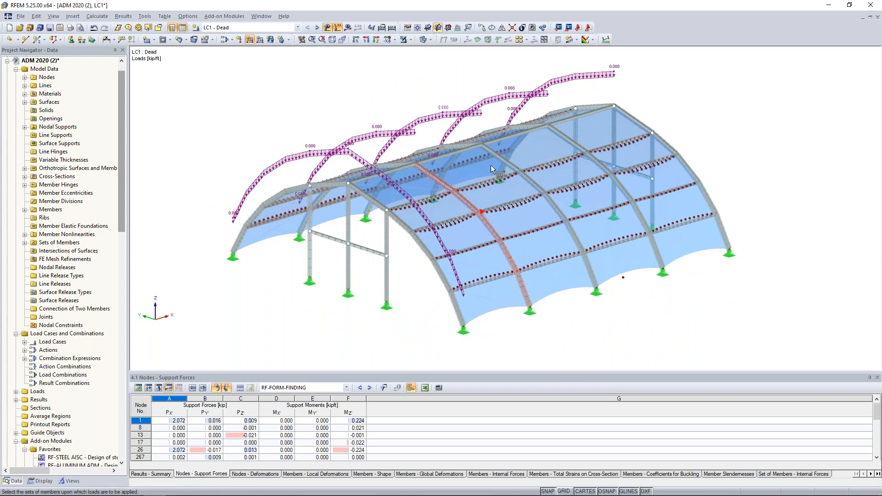
pyautogui.click(505, 159)
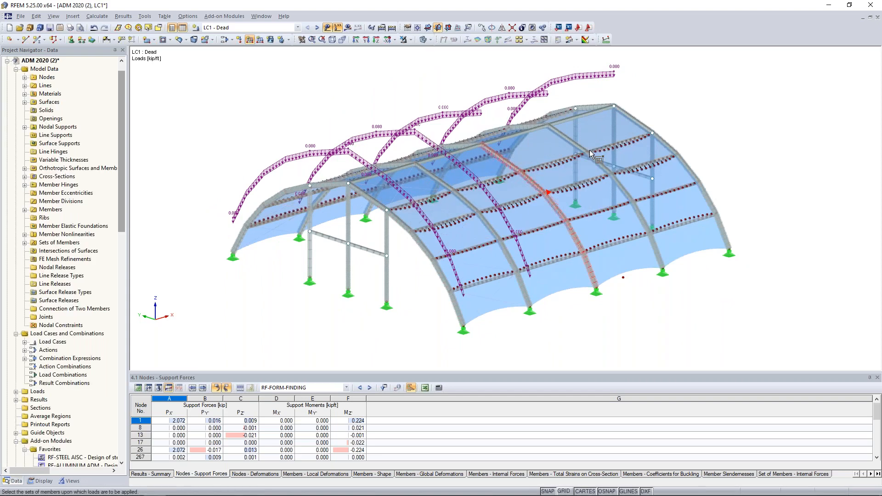
pyautogui.click(578, 147)
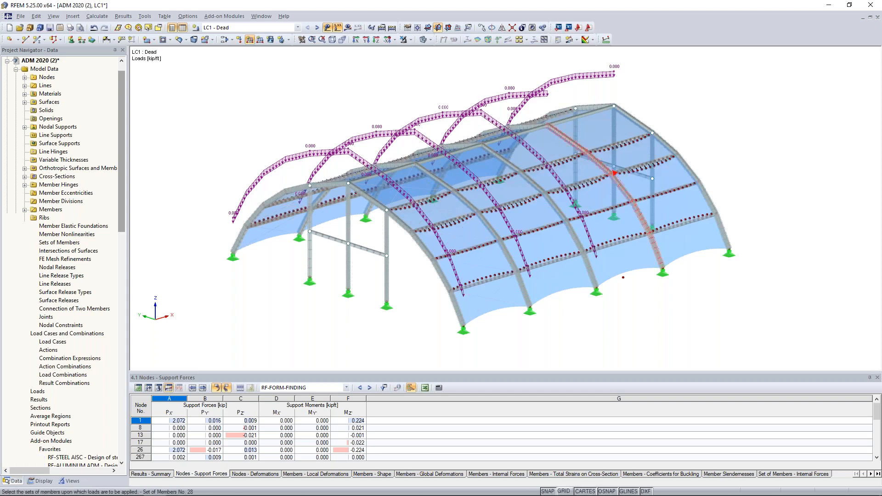
pyautogui.click(639, 122)
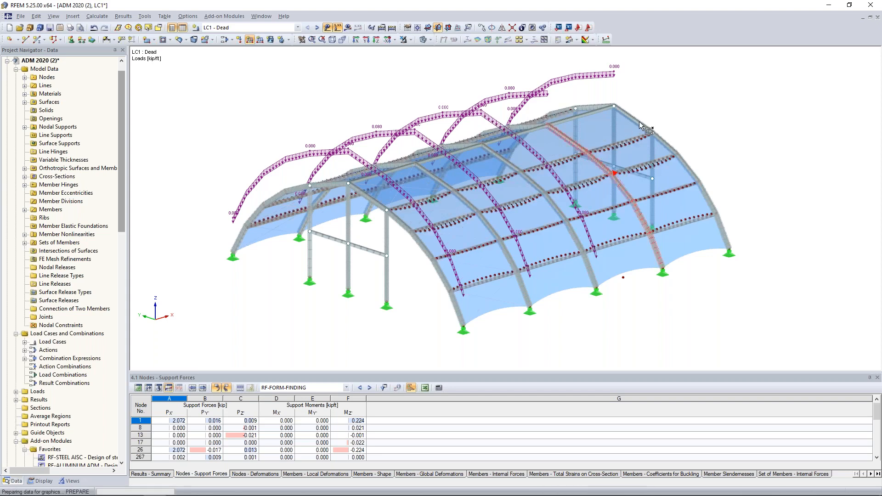
pyautogui.click(676, 112)
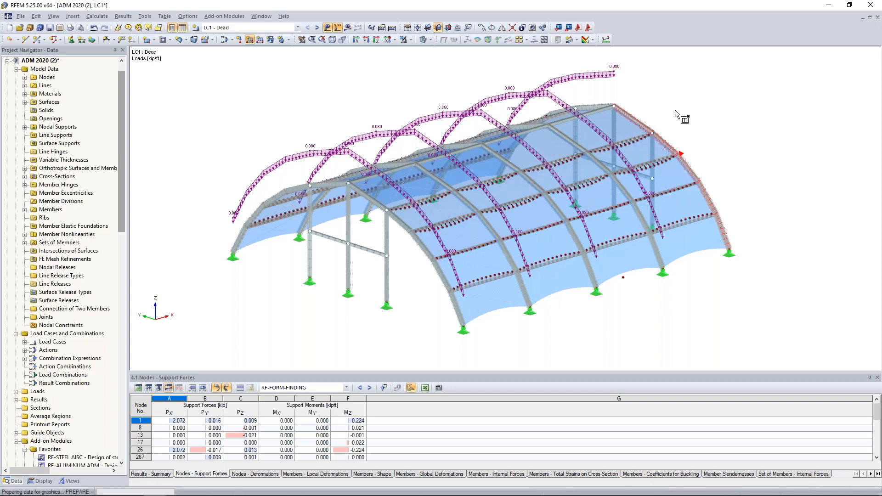
pyautogui.rightClick(747, 108)
# In load case LC2 Snow, define a uniform surface load of -0.005 ksf in the global projected direction ZP
pyautogui.keyDown('ctrl'); pyautogui.moveTo(258, 233); pyautogui.dragTo(652, 197, button='middle'); pyautogui.keyUp('ctrl')
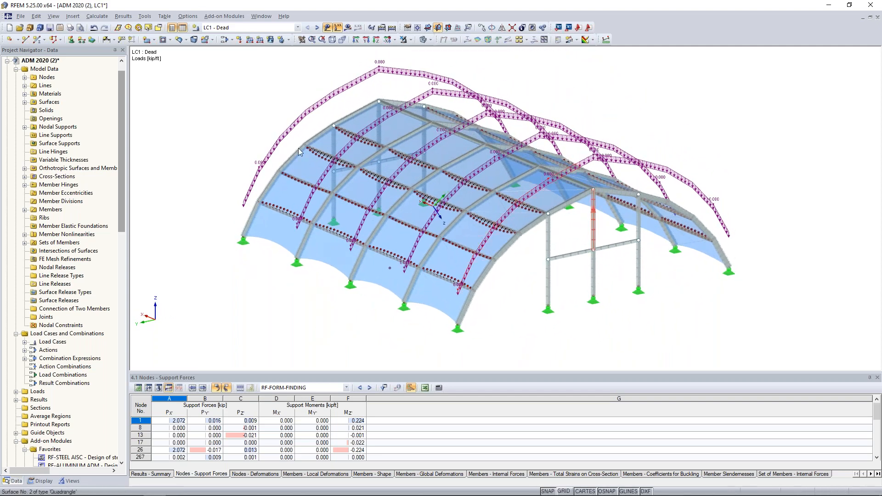
pyautogui.click(317, 28)
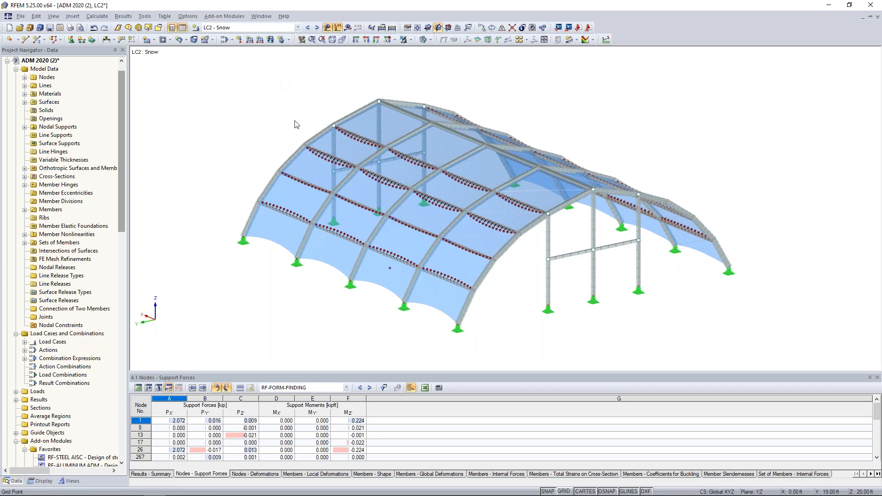
pyautogui.scroll(-1, 297, 125)
pyautogui.scroll(-4, 299, 112)
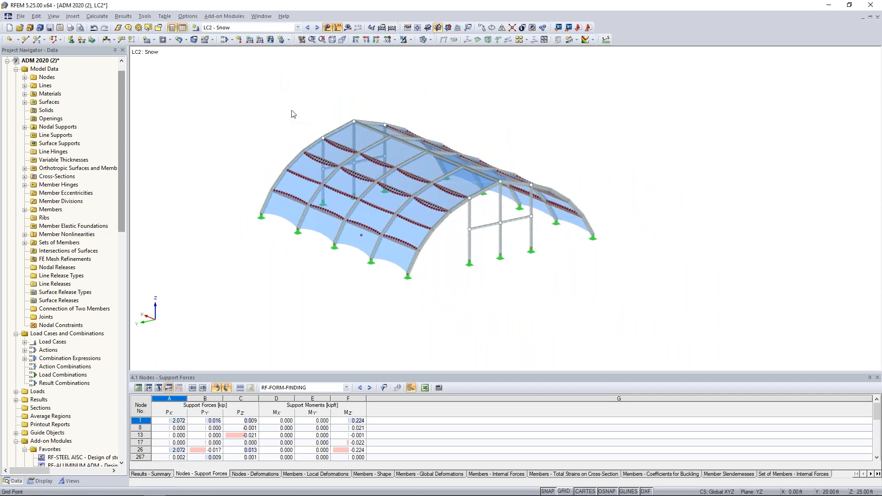
pyautogui.click(270, 40)
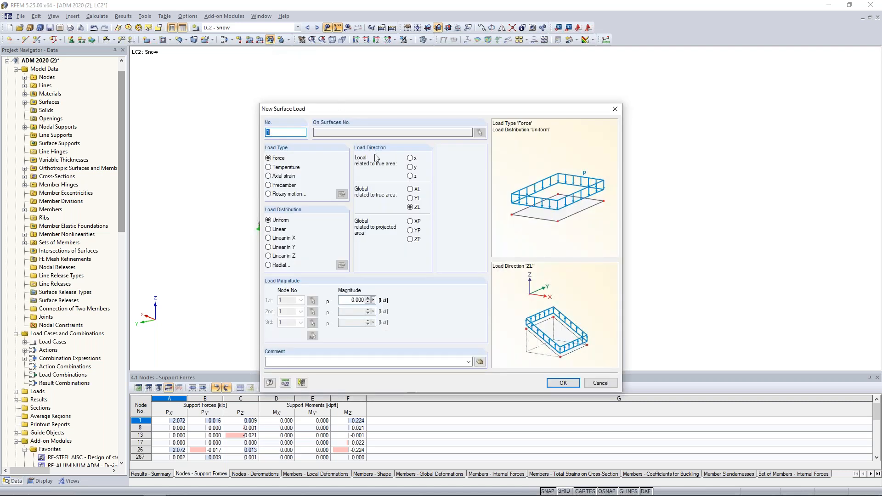
pyautogui.click(410, 239)
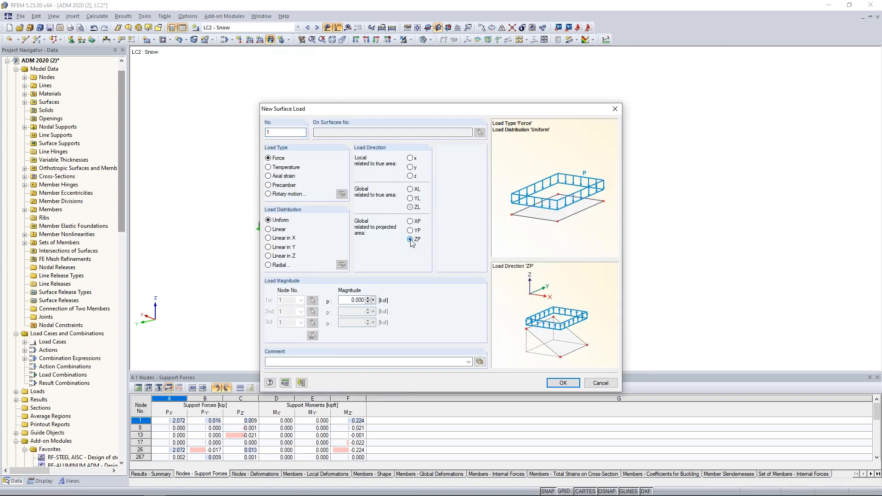
pyautogui.moveTo(456, 109); pyautogui.dragTo(441, 348)
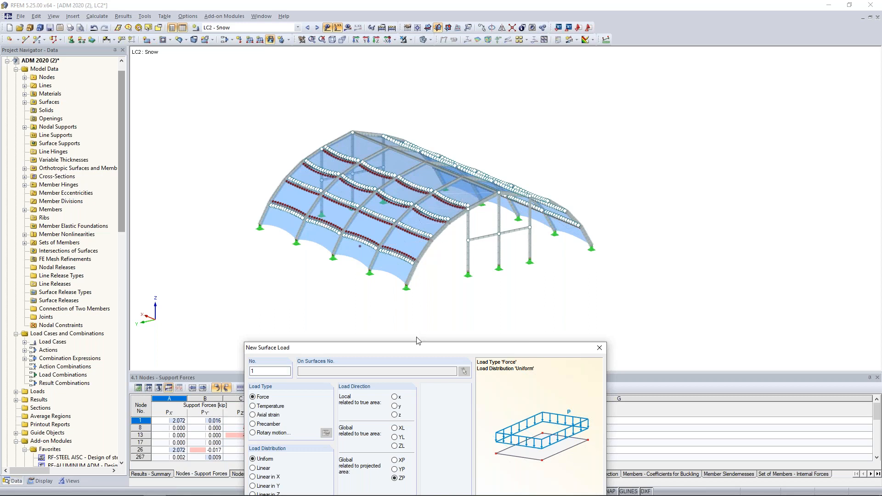
pyautogui.moveTo(416, 347); pyautogui.dragTo(429, 106)
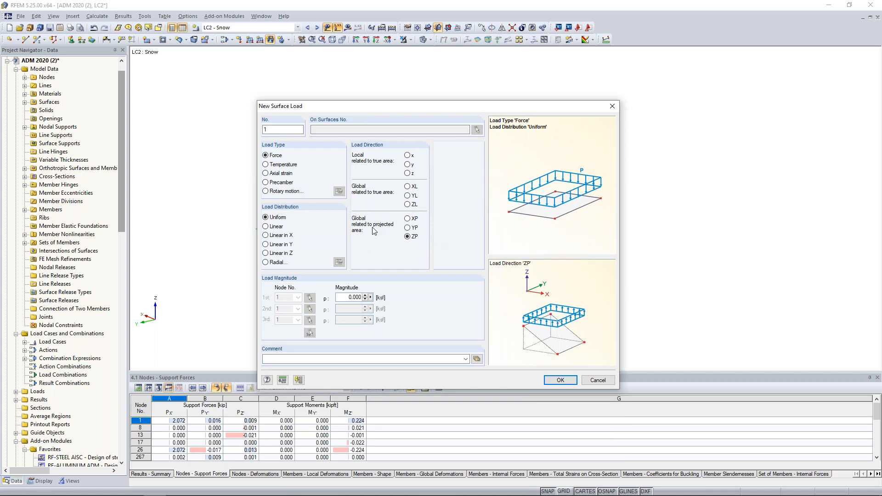
pyautogui.click(337, 298)
pyautogui.write('-')
pyautogui.click(553, 382)
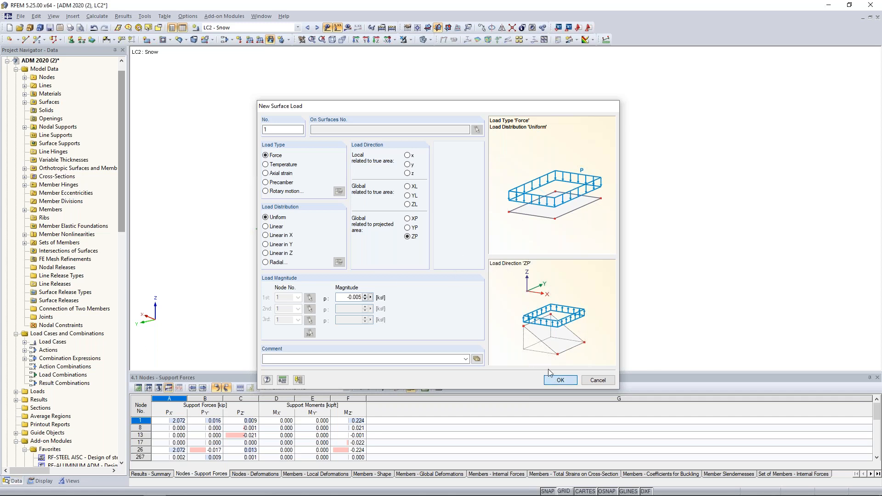
# Apply the snow surface load to all membrane surfaces of the structure at once and end load placement
pyautogui.moveTo(657, 316); pyautogui.dragTo(236, 92)
pyautogui.press('Escape')
pyautogui.keyDown('ctrl'); pyautogui.moveTo(619, 194); pyautogui.dragTo(640, 209, button='middle'); pyautogui.keyUp('ctrl')
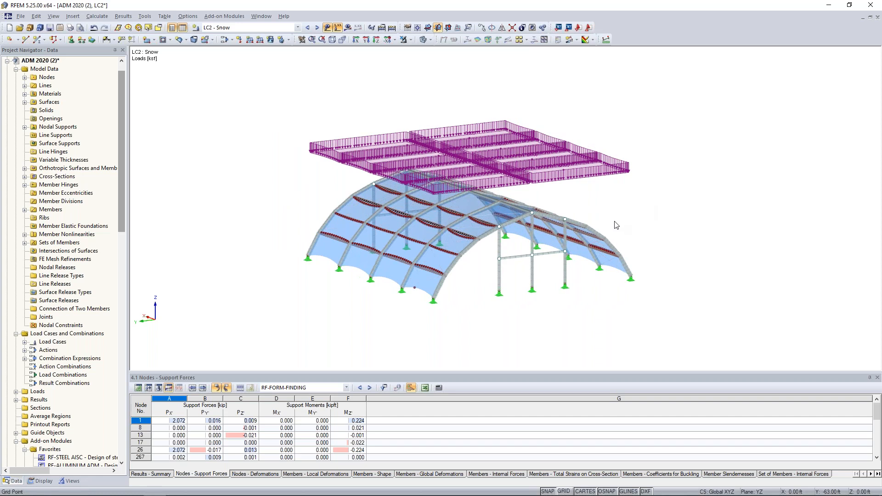
pyautogui.scroll(2, 615, 221)
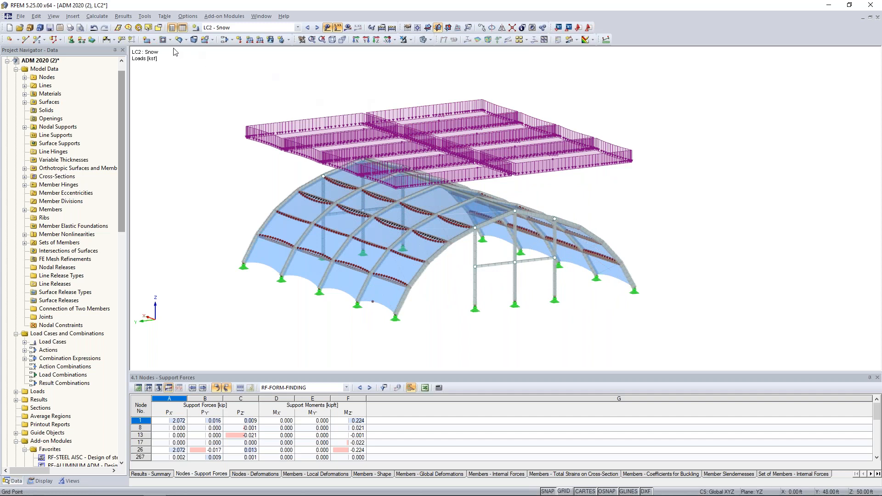
# Start the RWIND wind load simulation setup and manually define the wind directions as 0 and 90 degrees
pyautogui.click(97, 16)
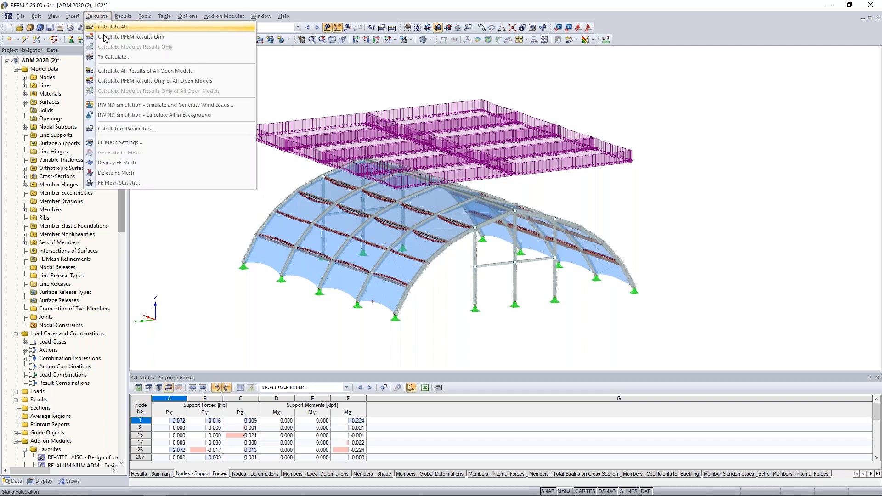
pyautogui.click(118, 105)
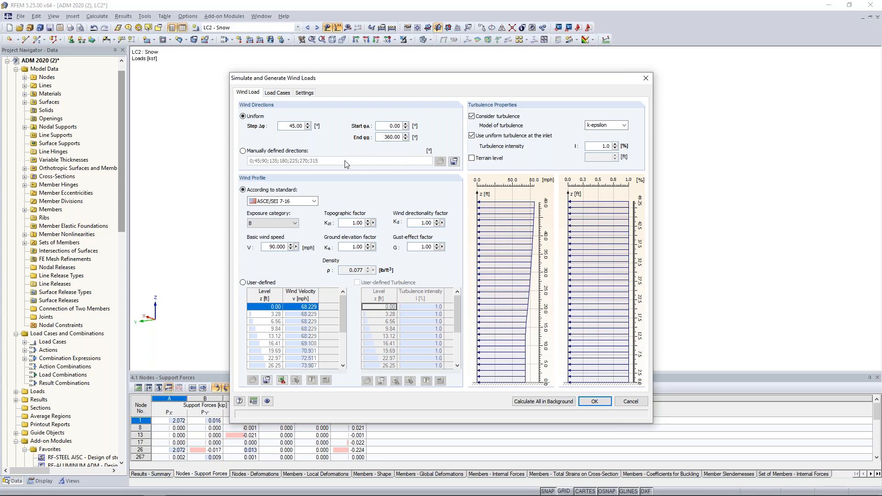
pyautogui.click(243, 151)
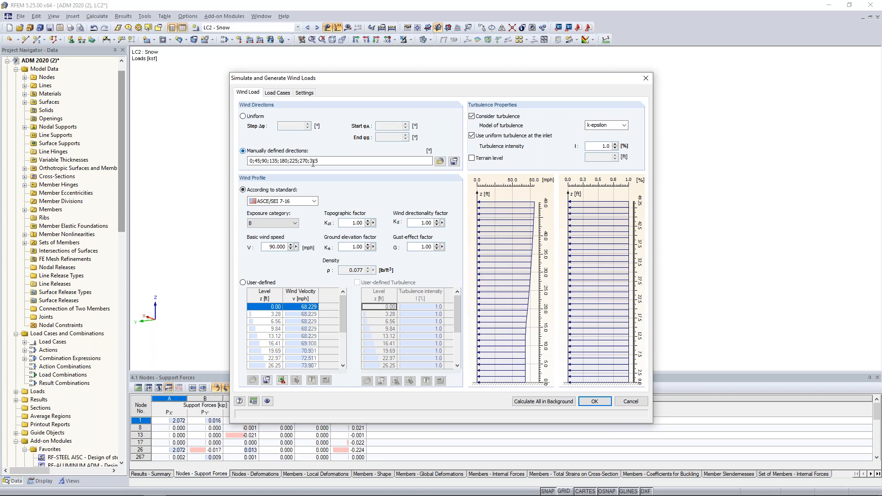
pyautogui.doubleClick(322, 161)
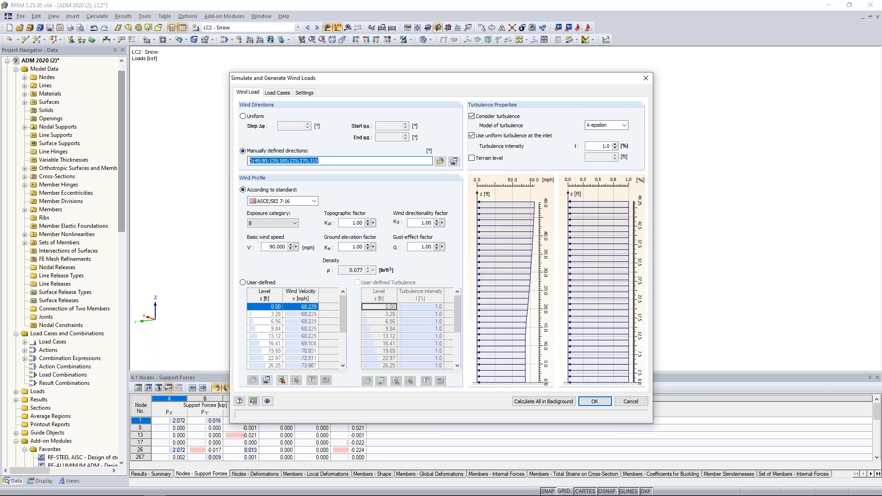
pyautogui.write('0;90')
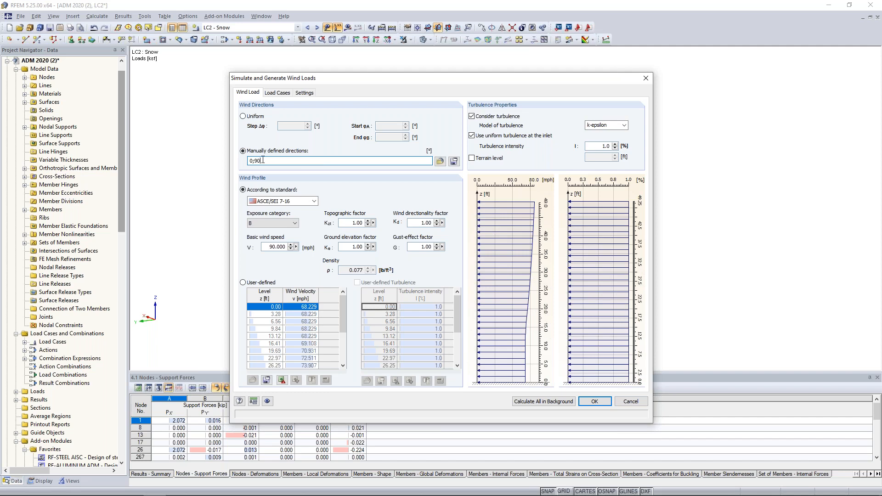
pyautogui.moveTo(307, 78); pyautogui.dragTo(308, 81)
pyautogui.moveTo(312, 111); pyautogui.dragTo(337, 304)
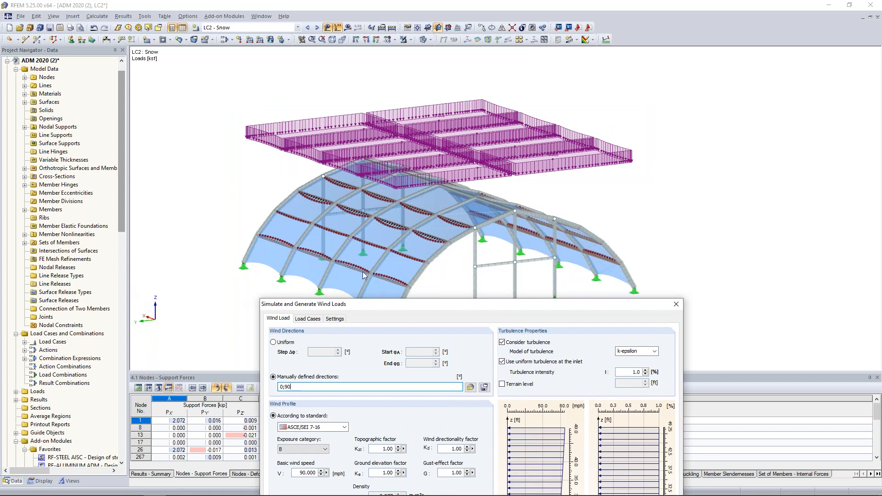
pyautogui.moveTo(379, 307); pyautogui.dragTo(349, 89)
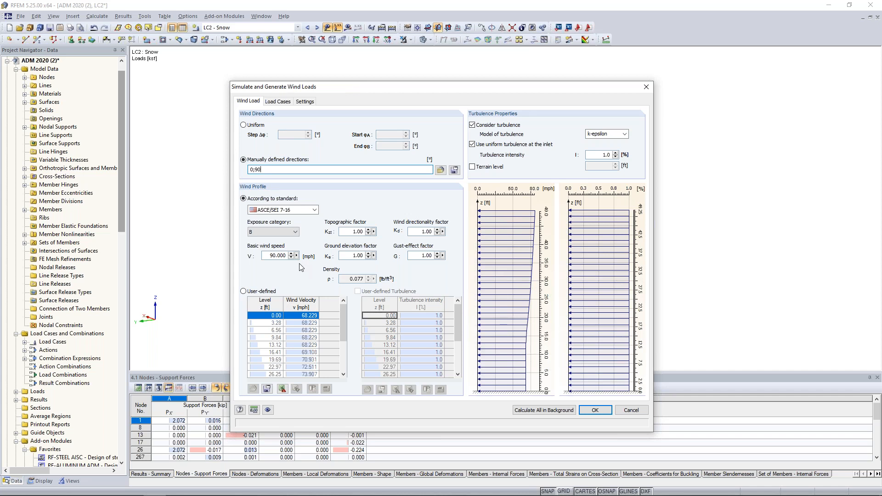
# Define the wind profile by ASCE/SEI 7-16 with exposure category B and a basic wind speed of 105 mph
pyautogui.click(315, 211)
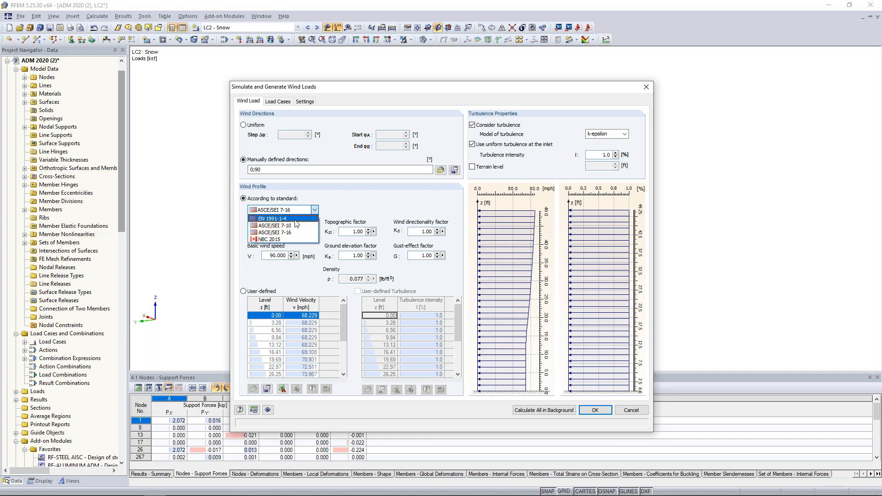
pyautogui.click(347, 211)
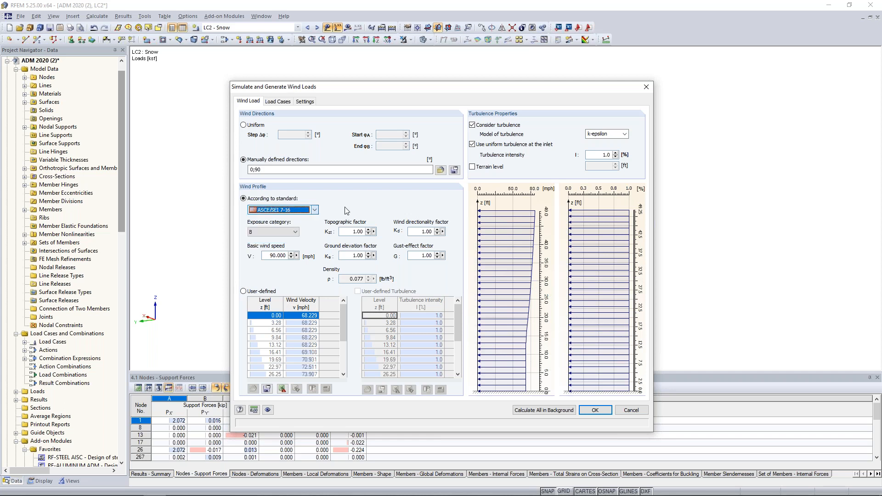
pyautogui.click(271, 232)
pyautogui.click(270, 237)
pyautogui.press('Tab')
pyautogui.write('105')
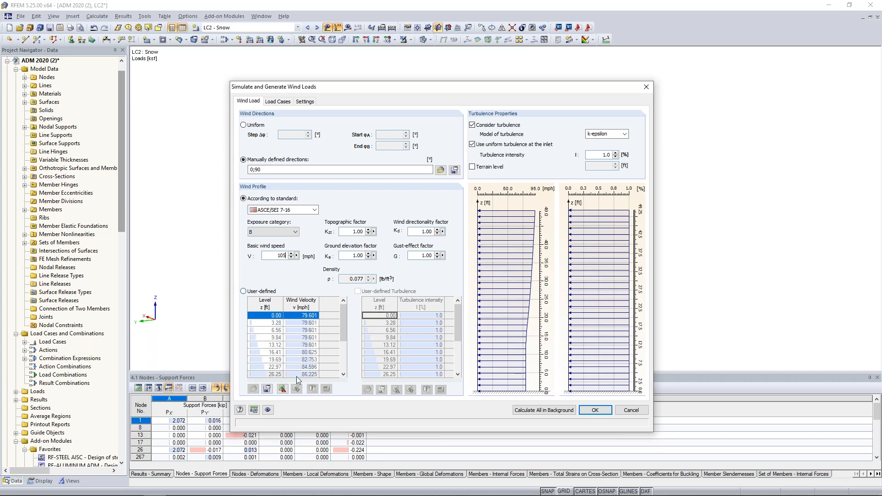
# Review the wind load cases and the simulation settings, and accept the wind load setup
pyautogui.click(277, 101)
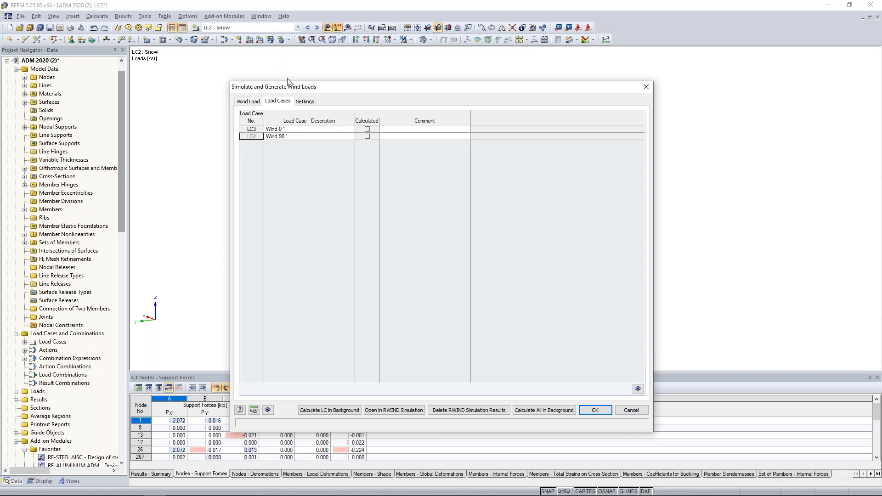
pyautogui.click(305, 102)
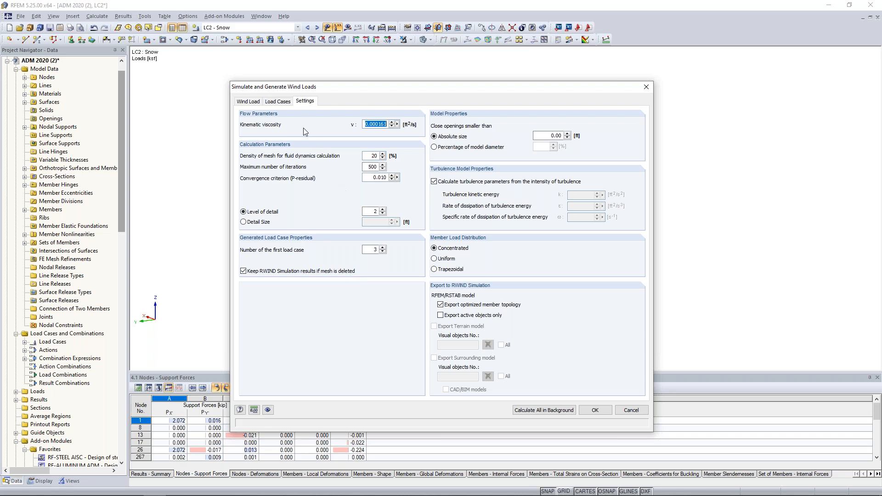
pyautogui.click(278, 102)
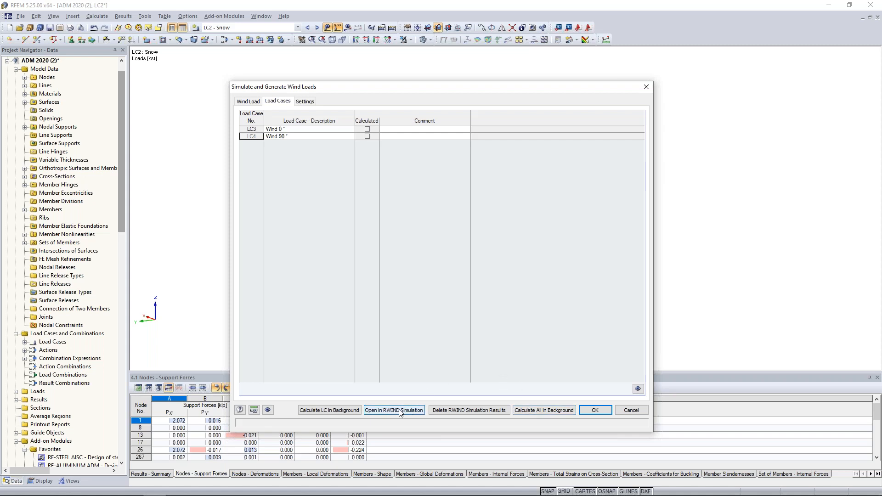
pyautogui.click(586, 410)
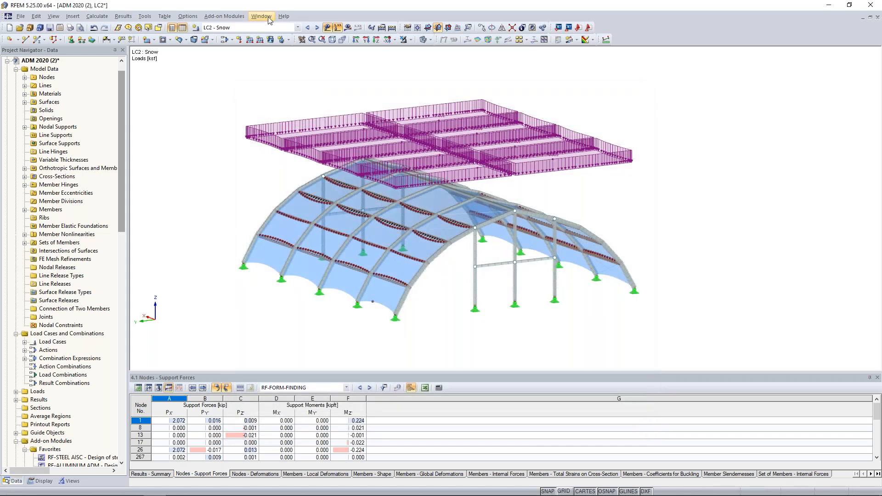
# Switch to the model ADM 2020 (3) and show the load cases in its wind load simulation setup
pyautogui.click(269, 16)
pyautogui.click(292, 153)
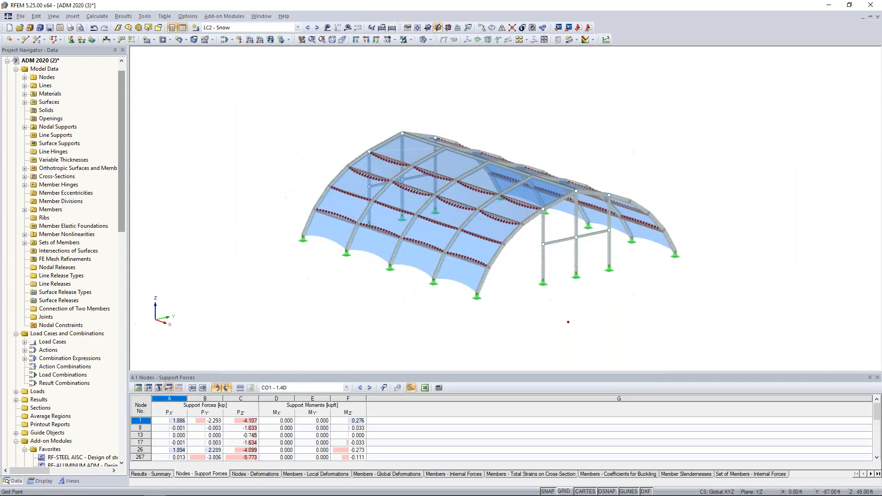
pyautogui.click(96, 16)
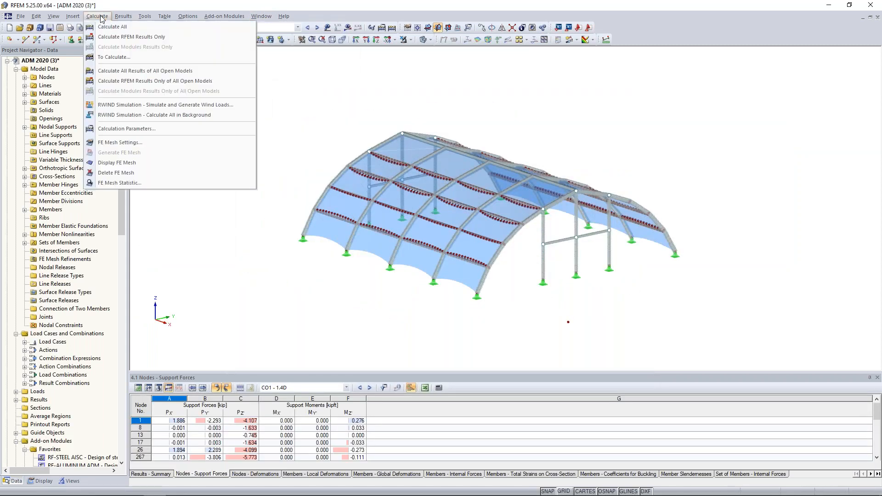
pyautogui.click(118, 106)
pyautogui.click(281, 92)
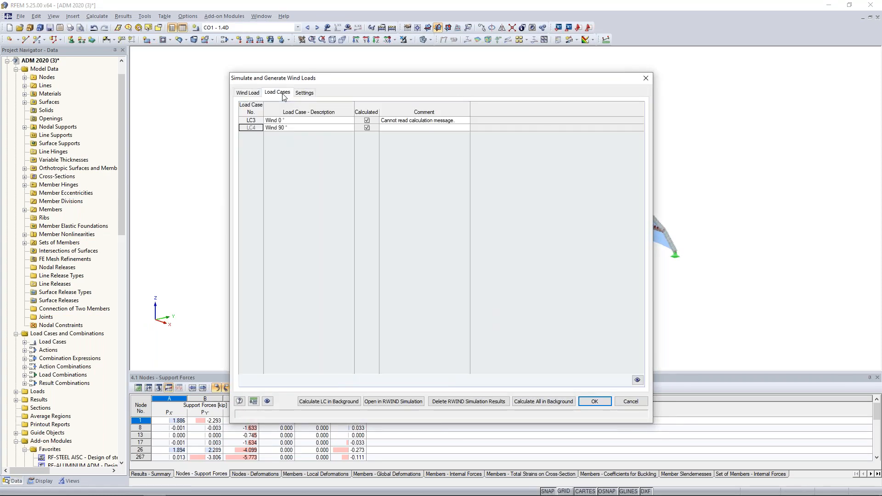
# Open load case LC4, Wind 90°, in RWIND Simulation
pyautogui.click(298, 129)
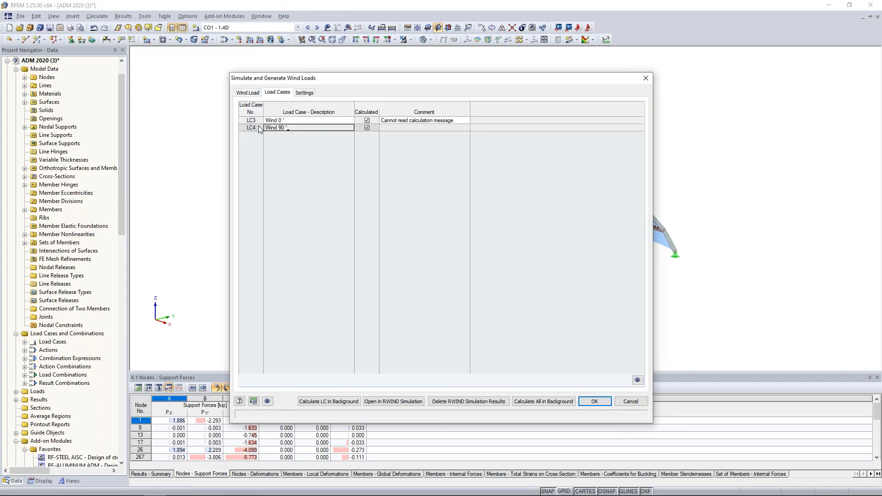
pyautogui.click(290, 128)
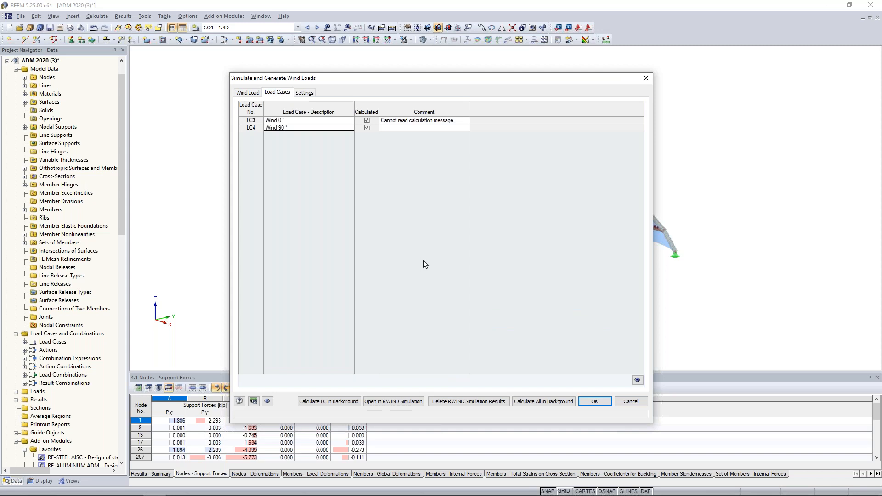
pyautogui.click(394, 401)
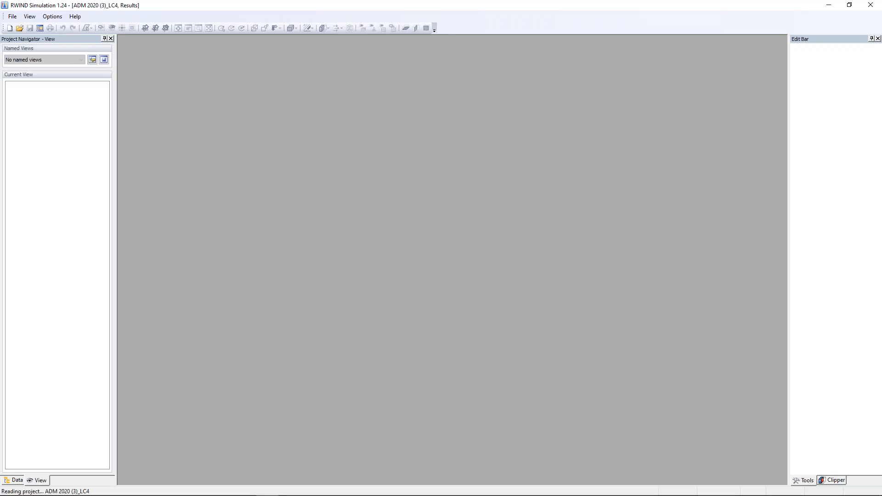
# Switch to model editing and examine the arch structure and its placement inside the wind tunnel
pyautogui.scroll(-5, 431, 311)
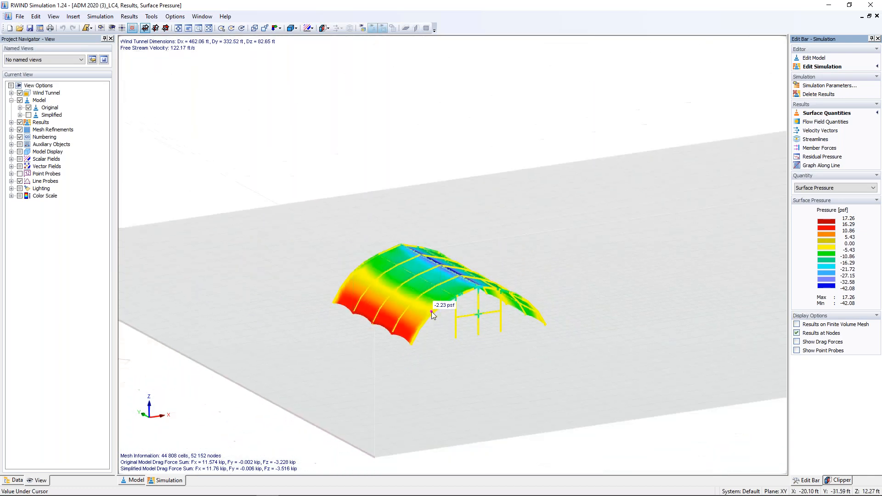
pyautogui.click(813, 59)
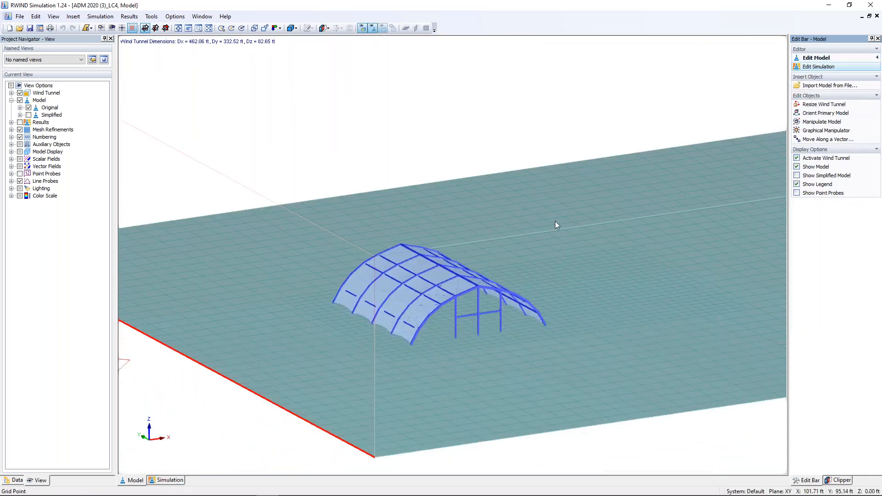
pyautogui.moveTo(423, 221); pyautogui.dragTo(371, 227, button='middle')
pyautogui.click(441, 286)
pyautogui.scroll(4, 441, 285)
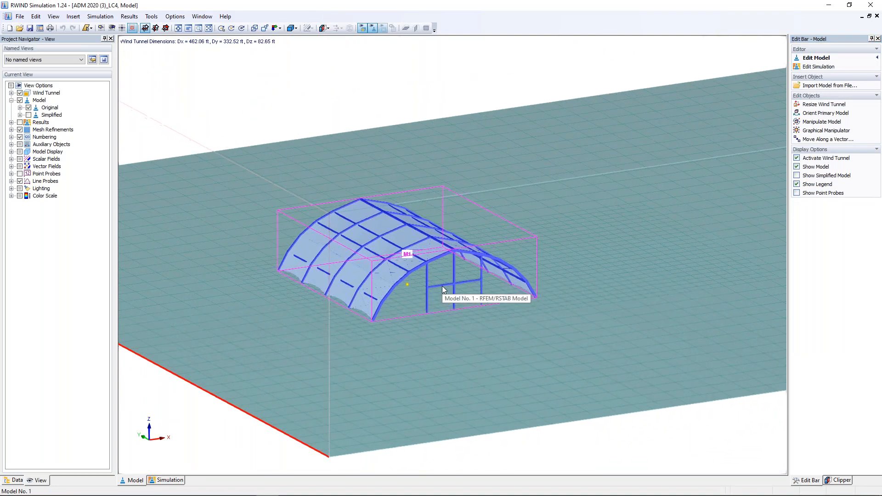
pyautogui.scroll(2, 442, 286)
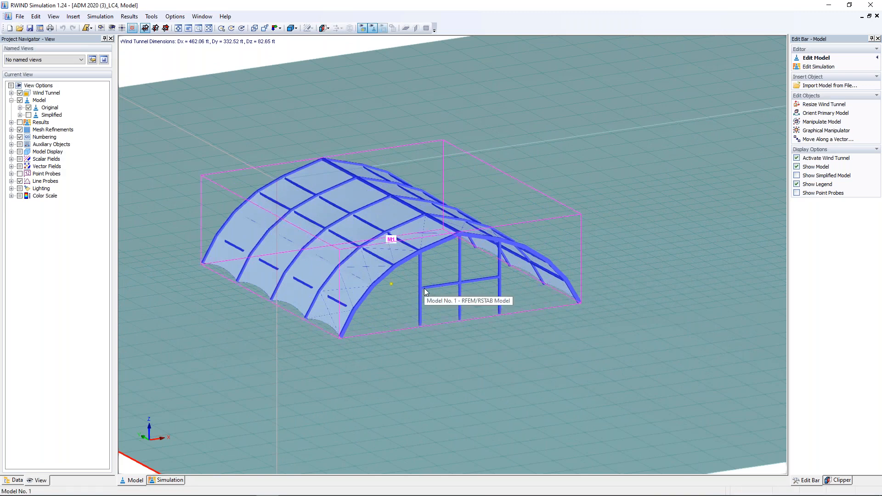
pyautogui.scroll(-6, 425, 291)
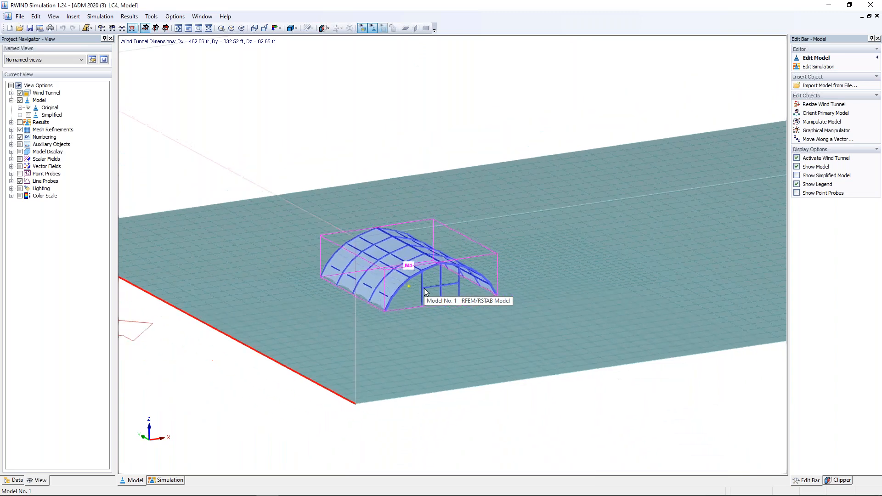
pyautogui.scroll(-2, 496, 375)
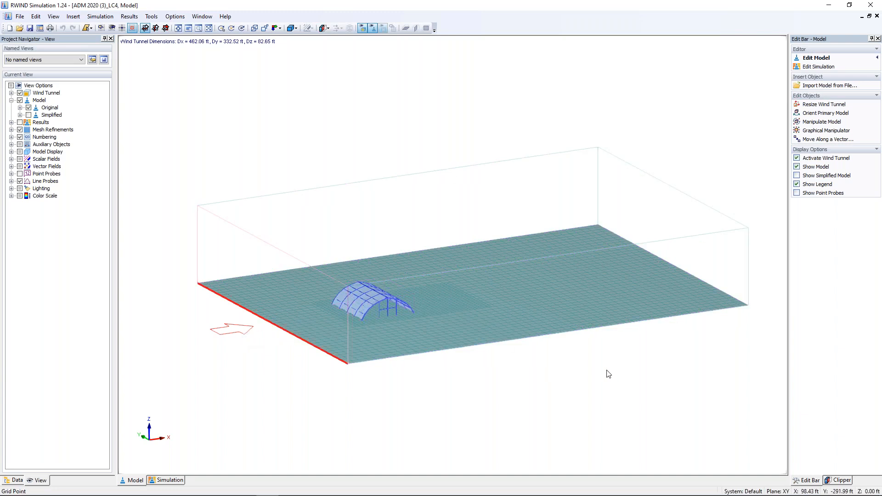
# Return to the simulation results and examine the surface pressure on both roof slopes, the underside and the end frame
pyautogui.click(809, 67)
pyautogui.keyDown('ctrl'); pyautogui.moveTo(353, 369); pyautogui.dragTo(394, 360, button='middle'); pyautogui.keyUp('ctrl')
pyautogui.scroll(10, 352, 315)
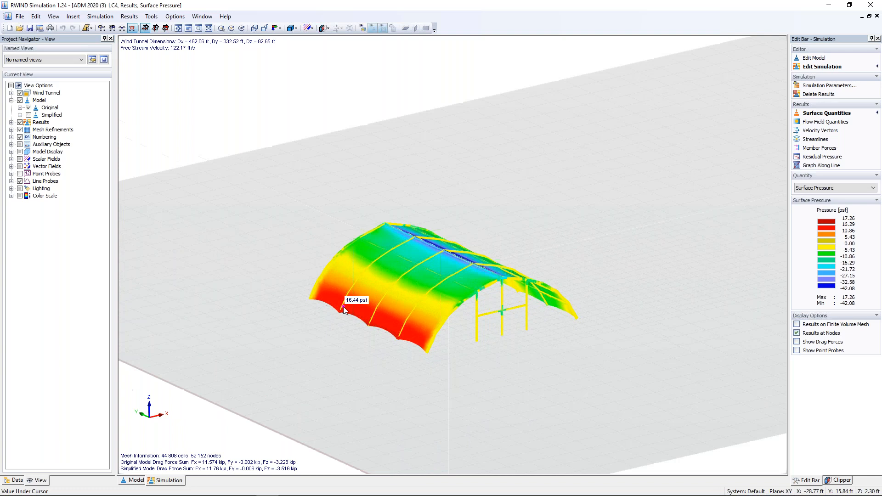
pyautogui.keyDown('ctrl'); pyautogui.moveTo(419, 402); pyautogui.dragTo(412, 366, button='middle'); pyautogui.keyUp('ctrl')
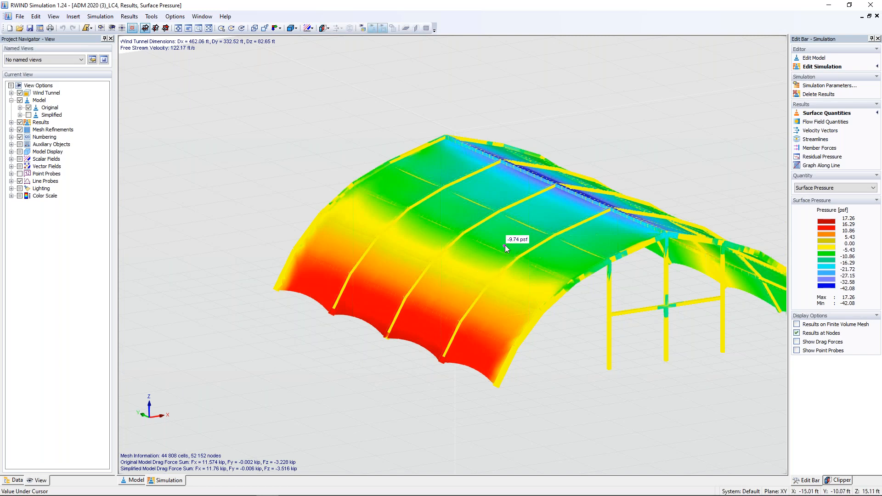
pyautogui.keyDown('ctrl'); pyautogui.moveTo(588, 260); pyautogui.dragTo(443, 259, button='middle'); pyautogui.keyUp('ctrl')
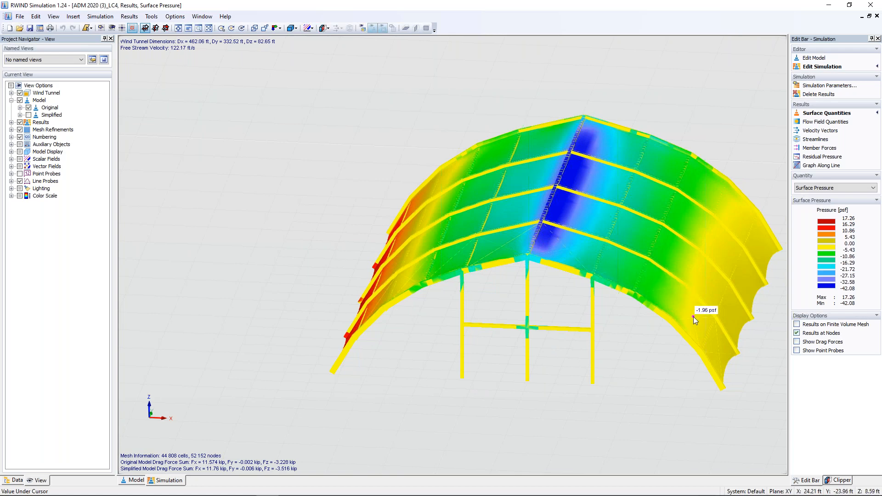
pyautogui.keyDown('ctrl'); pyautogui.moveTo(666, 341); pyautogui.dragTo(462, 288, button='middle'); pyautogui.keyUp('ctrl')
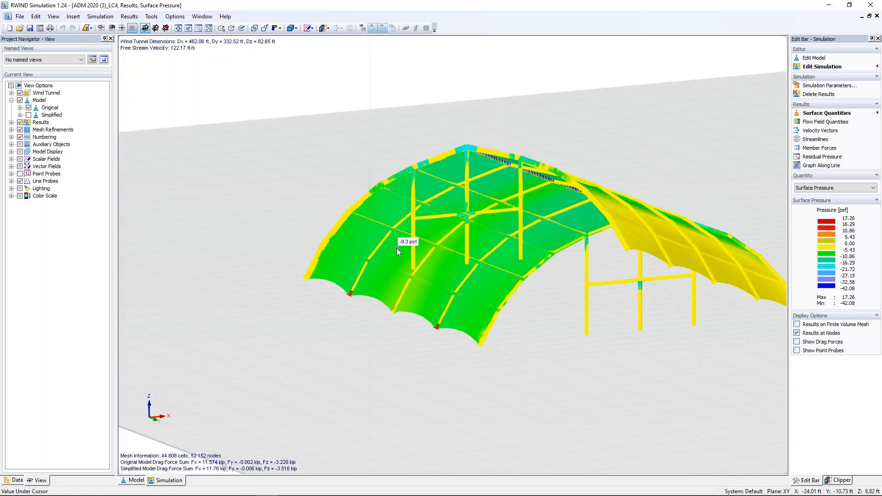
pyautogui.scroll(-1, 379, 243)
pyautogui.keyDown('ctrl'); pyautogui.moveTo(425, 233); pyautogui.dragTo(615, 296, button='middle'); pyautogui.keyUp('ctrl')
pyautogui.moveTo(606, 292)
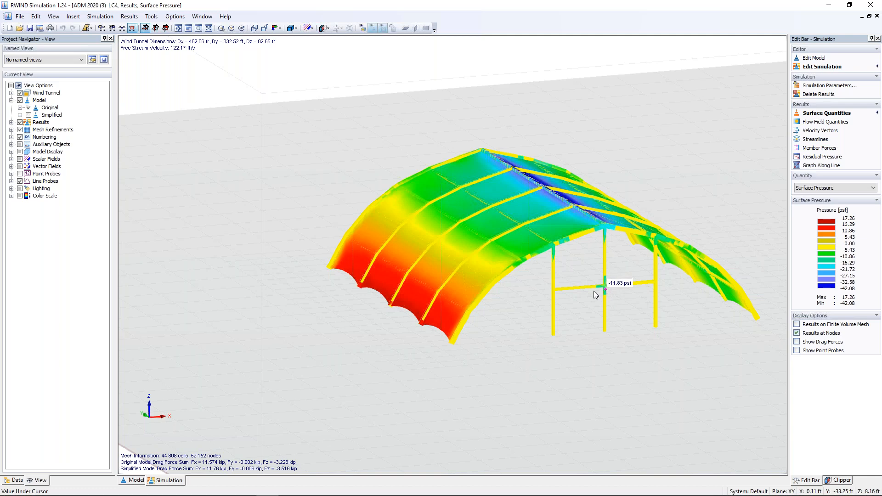
# Show the flow pressure field on a vertical section plane shifted toward the near end frame, and display the velocity vectors
pyautogui.moveTo(517, 316); pyautogui.dragTo(551, 327, button='middle')
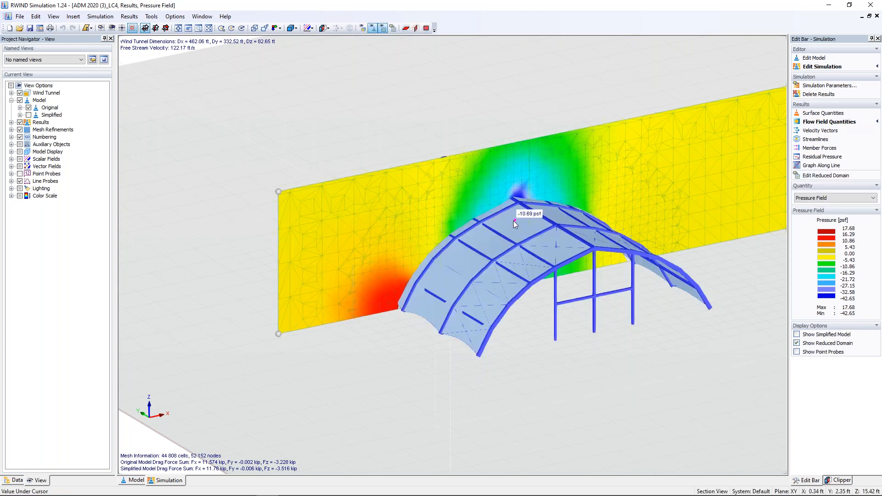
pyautogui.keyDown('ctrl'); pyautogui.moveTo(640, 387); pyautogui.dragTo(617, 366, button='middle'); pyautogui.keyUp('ctrl')
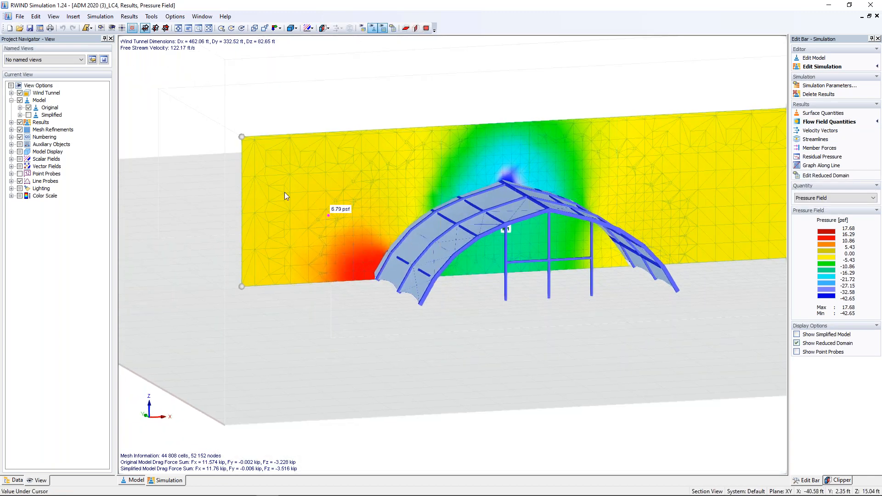
pyautogui.moveTo(243, 138); pyautogui.dragTo(242, 160)
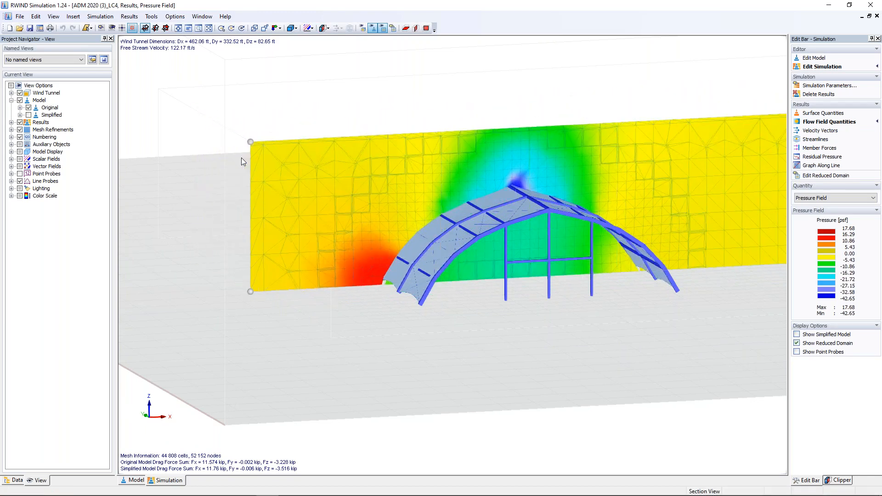
pyautogui.click(809, 133)
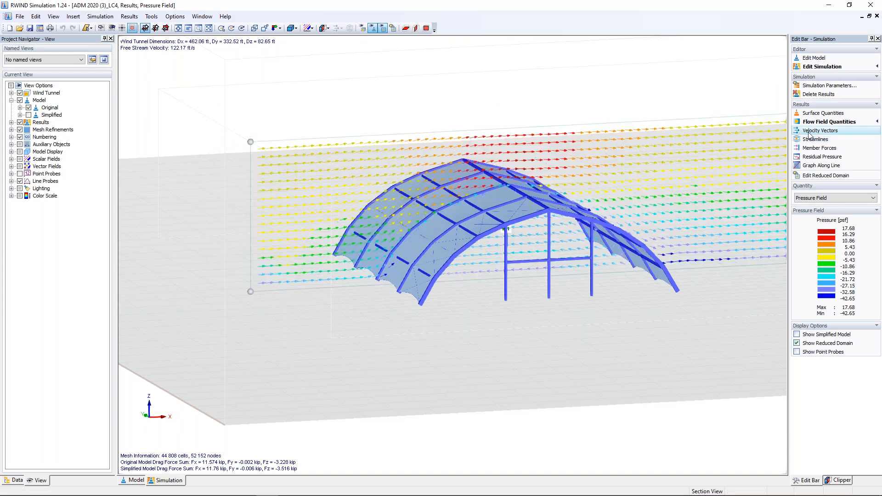
# Examine the velocity vectors flowing over the arch roof and beneath the open end frame
pyautogui.moveTo(527, 314)
pyautogui.keyDown('ctrl'); pyautogui.mouseDown(button='middle')
pyautogui.moveTo(449, 284)
pyautogui.moveTo(520, 301)
pyautogui.mouseUp(button='middle'); pyautogui.keyUp('ctrl')
pyautogui.scroll(5, 520, 301)
pyautogui.scroll(2, 524, 306)
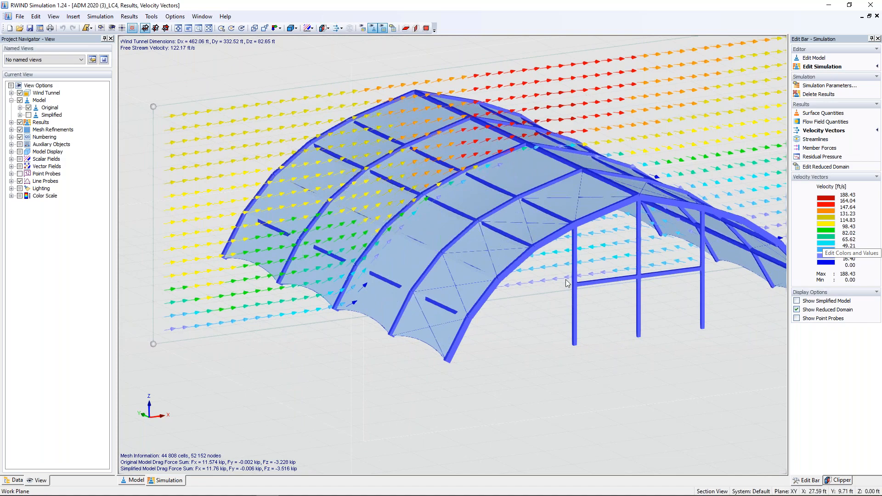
# Display the wind streamlines and examine their path over the roof and through the arch interior
pyautogui.scroll(-3, 531, 360)
pyautogui.keyDown('ctrl'); pyautogui.moveTo(532, 360); pyautogui.dragTo(516, 349, button='middle'); pyautogui.keyUp('ctrl')
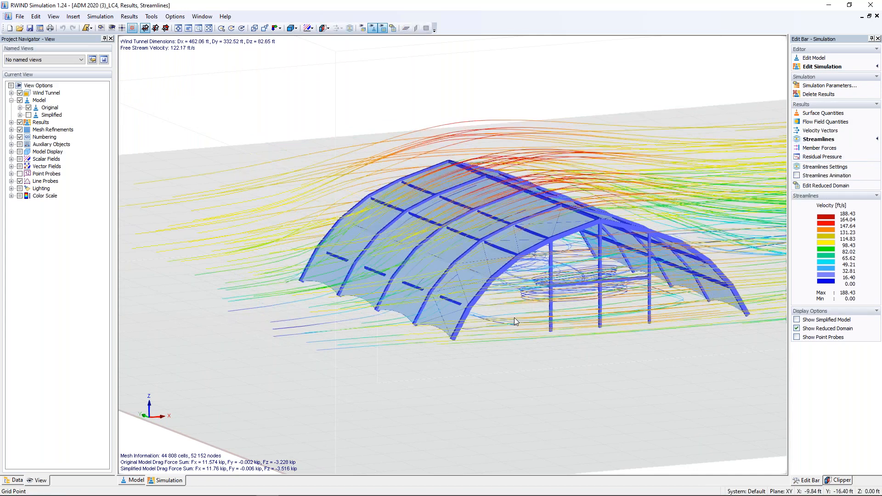
pyautogui.keyDown('ctrl'); pyautogui.moveTo(518, 333); pyautogui.dragTo(501, 324, button='middle'); pyautogui.keyUp('ctrl')
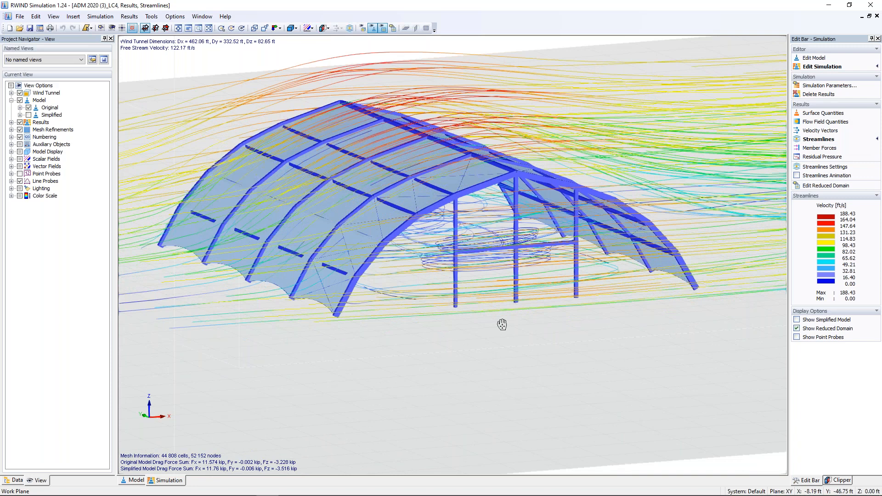
pyautogui.scroll(-3, 501, 324)
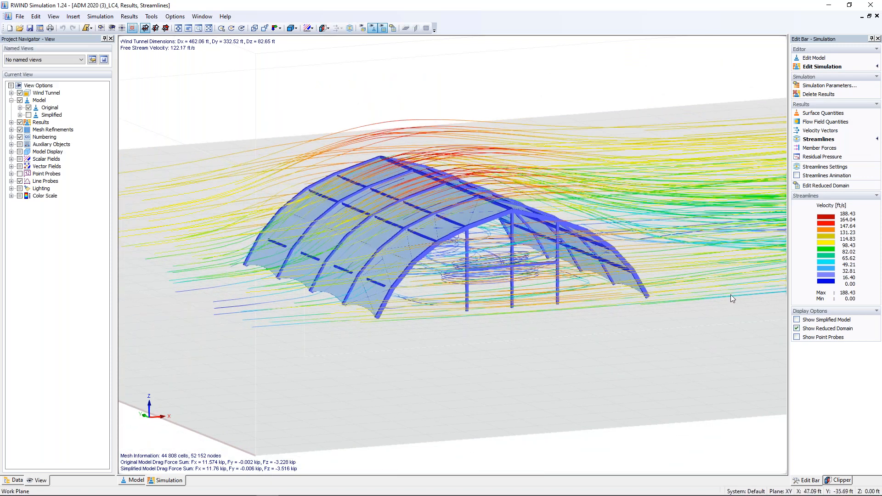
# Animate the streamlines and watch the flow around the arch from the end elevation and in 3D
pyautogui.click(797, 177)
pyautogui.moveTo(523, 329); pyautogui.dragTo(376, 295, button='middle')
pyautogui.scroll(3, 382, 273)
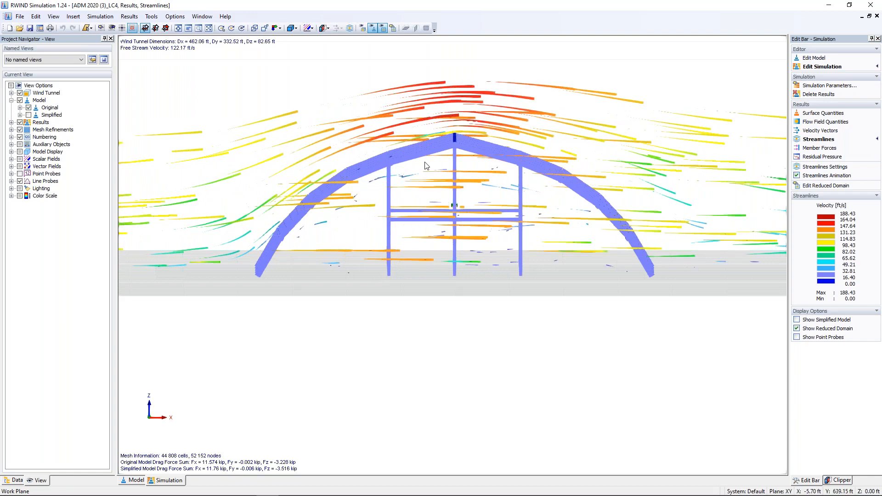
pyautogui.moveTo(411, 234); pyautogui.dragTo(540, 303, button='middle')
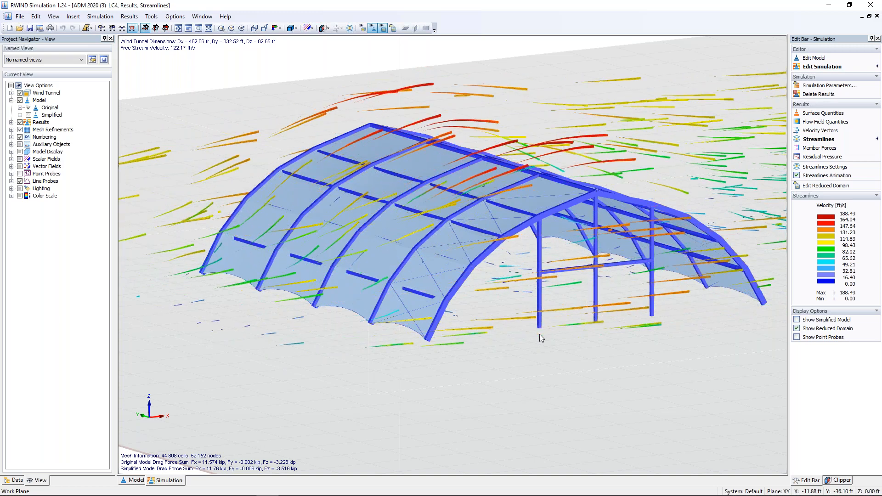
# Display the wind-induced member forces on the frame and return to the surface pressure results on the roof
pyautogui.click(819, 148)
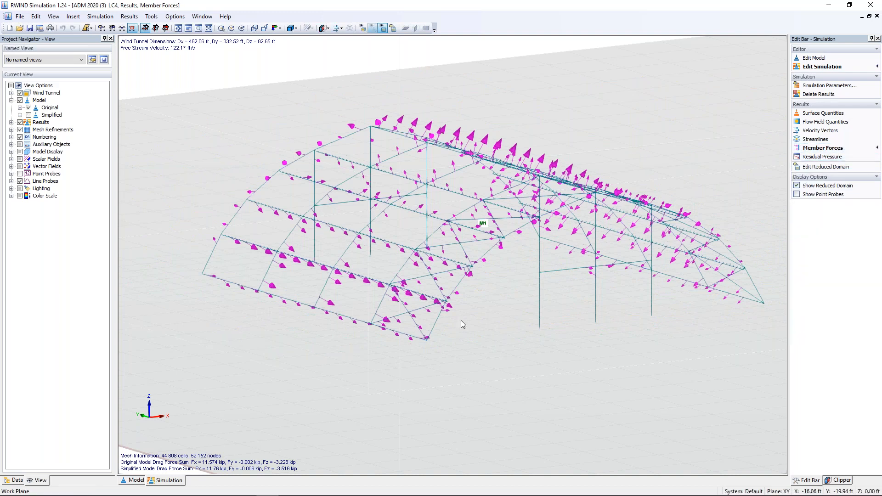
pyautogui.keyDown('ctrl'); pyautogui.moveTo(474, 307); pyautogui.dragTo(473, 343, button='middle'); pyautogui.keyUp('ctrl')
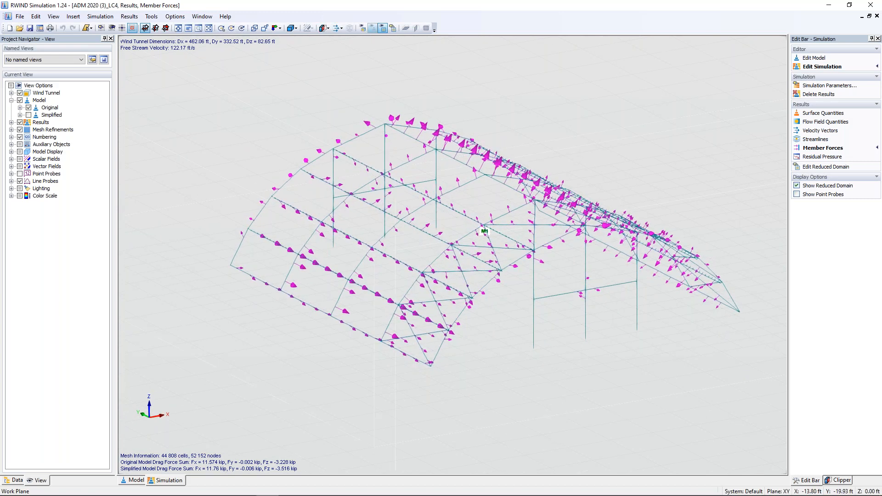
pyautogui.click(822, 113)
pyautogui.keyDown('ctrl'); pyautogui.moveTo(476, 394); pyautogui.dragTo(475, 368, button='middle'); pyautogui.keyUp('ctrl')
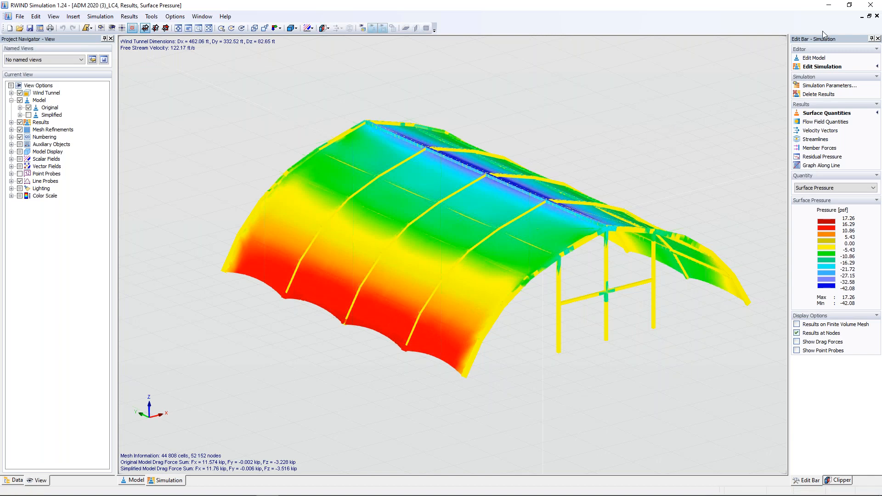
# Return to RFEM without keeping changes in the wind load dialog and activate load case LC3 - Wind 0°
pyautogui.click(870, 5)
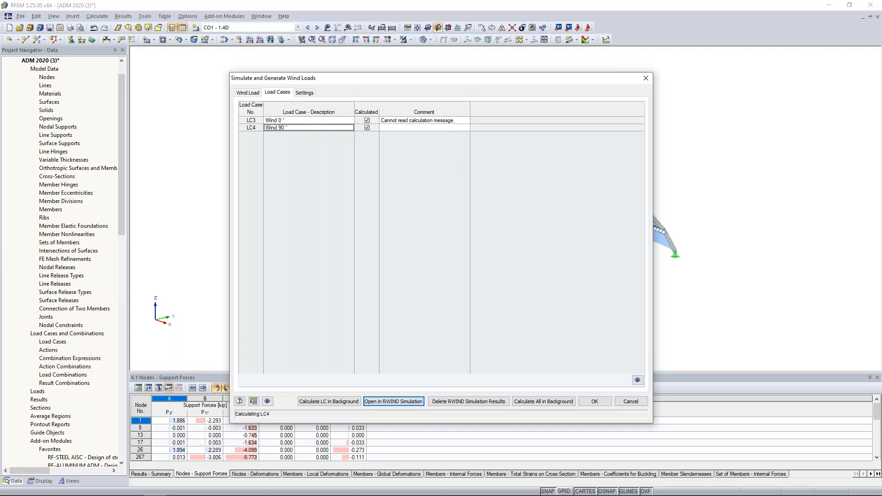
pyautogui.click(630, 401)
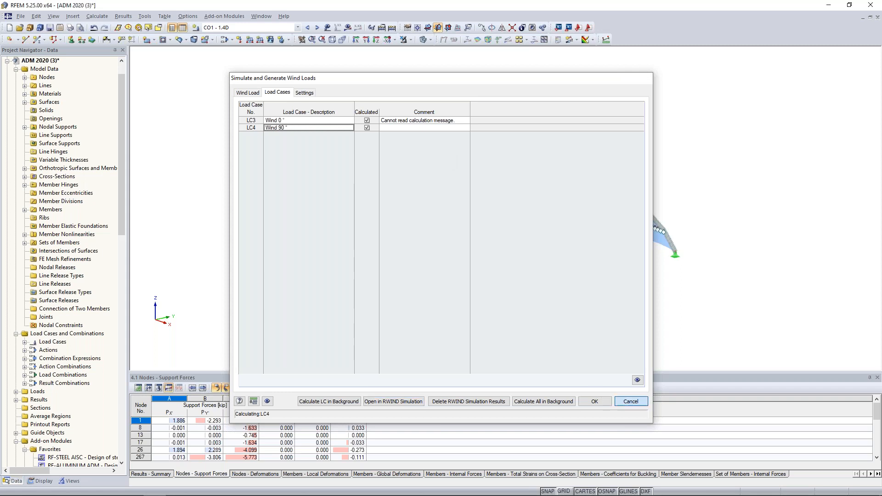
pyautogui.click(250, 28)
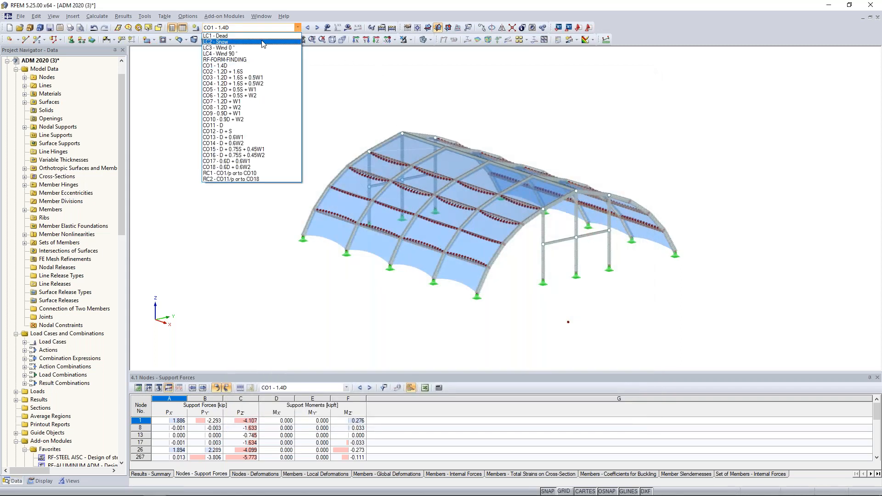
pyautogui.click(226, 48)
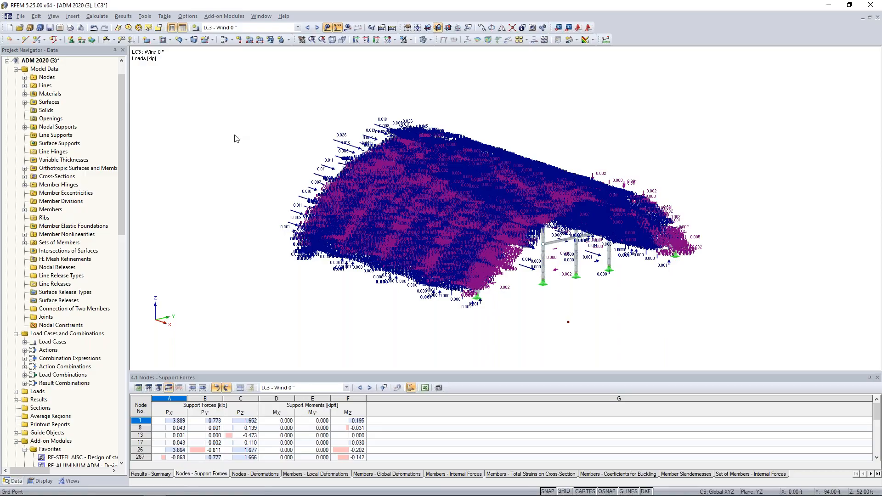
# Examine the generated LC3 nodal wind loads on the fabric surface near the base supports
pyautogui.keyDown('ctrl'); pyautogui.moveTo(382, 302); pyautogui.dragTo(422, 319, button='middle'); pyautogui.keyUp('ctrl')
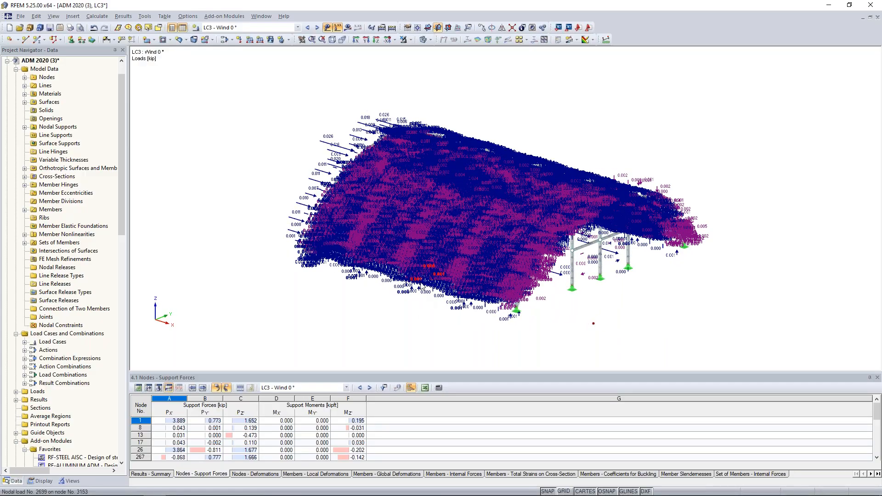
pyautogui.scroll(5, 440, 252)
pyautogui.scroll(5, 441, 252)
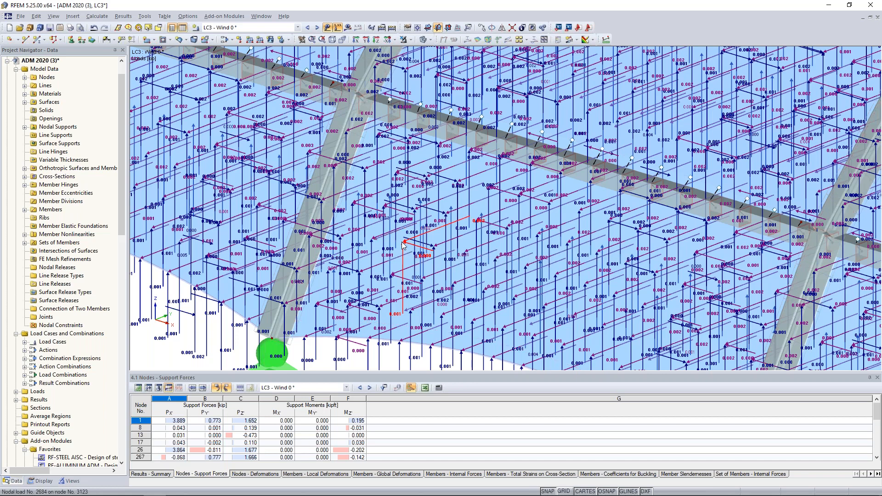
pyautogui.scroll(-3, 413, 238)
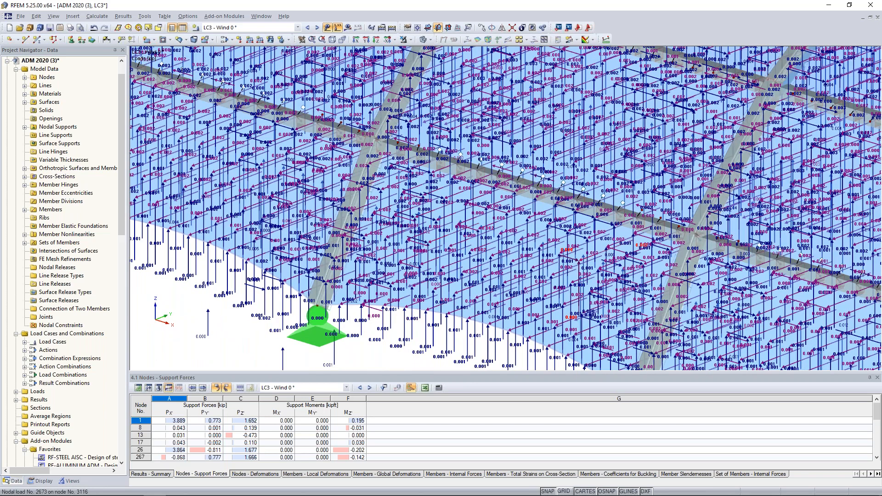
pyautogui.scroll(-2, 414, 197)
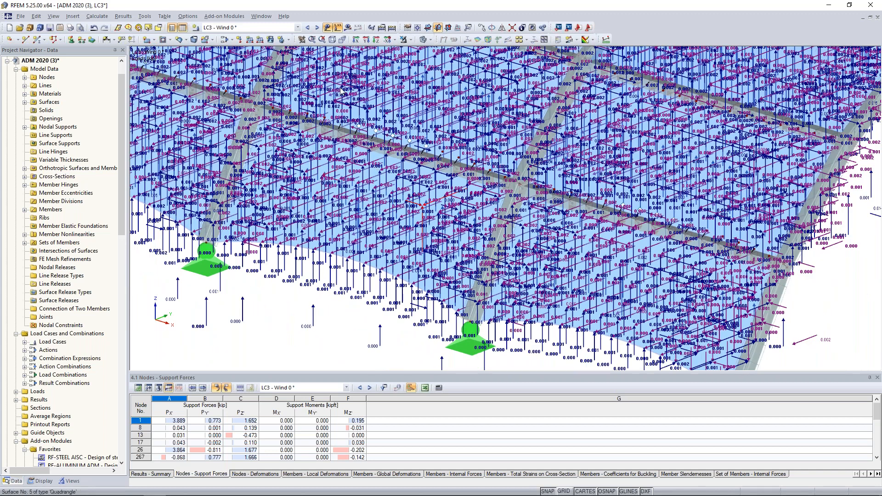
# Hide the load display on the model and view the entire arch structure with its supports
pyautogui.click(327, 29)
pyautogui.scroll(-4, 386, 149)
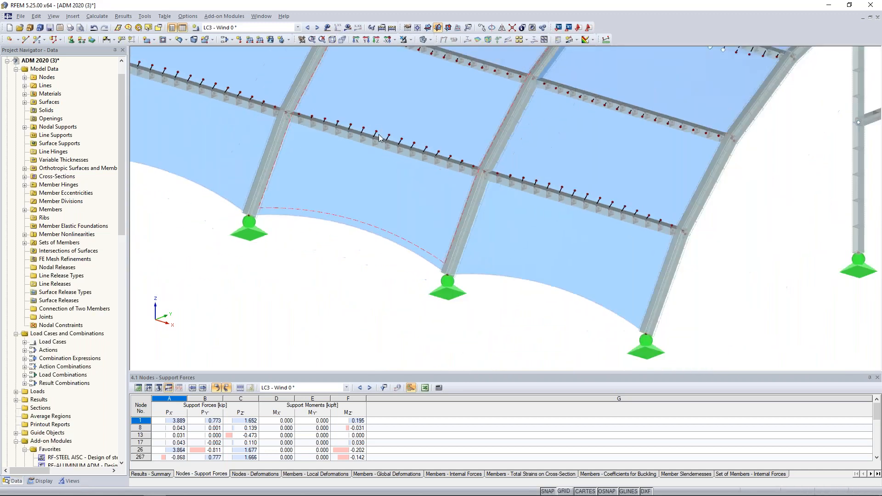
pyautogui.scroll(-5, 405, 180)
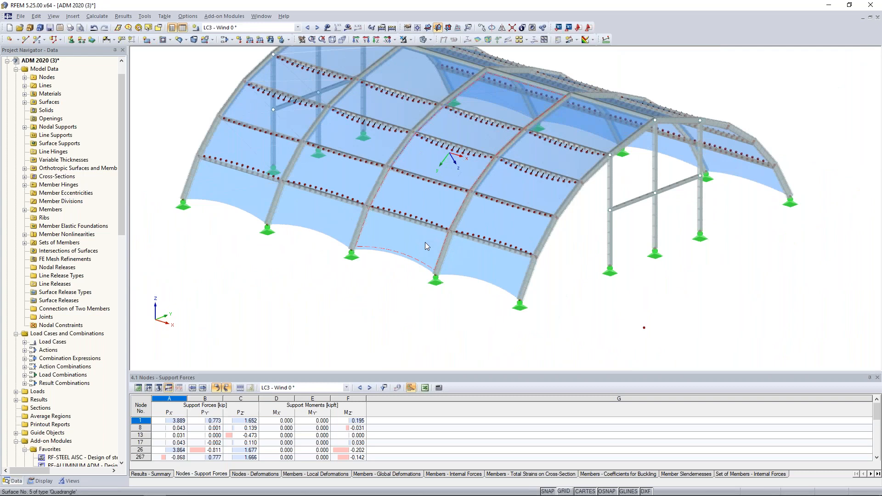
pyautogui.scroll(-1, 463, 270)
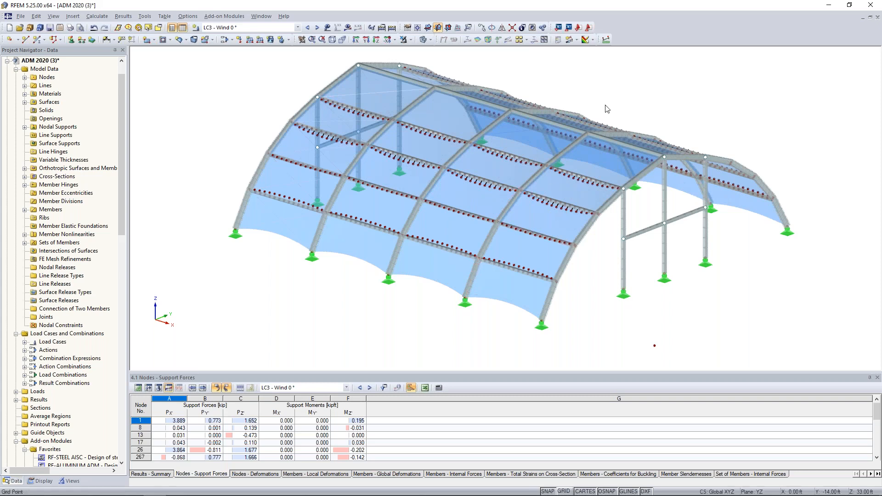
pyautogui.scroll(-3, 611, 110)
# Activate load combination CO1 - 1.4D and display its global deformations without the solid rendering of the undeformed model
pyautogui.click(250, 28)
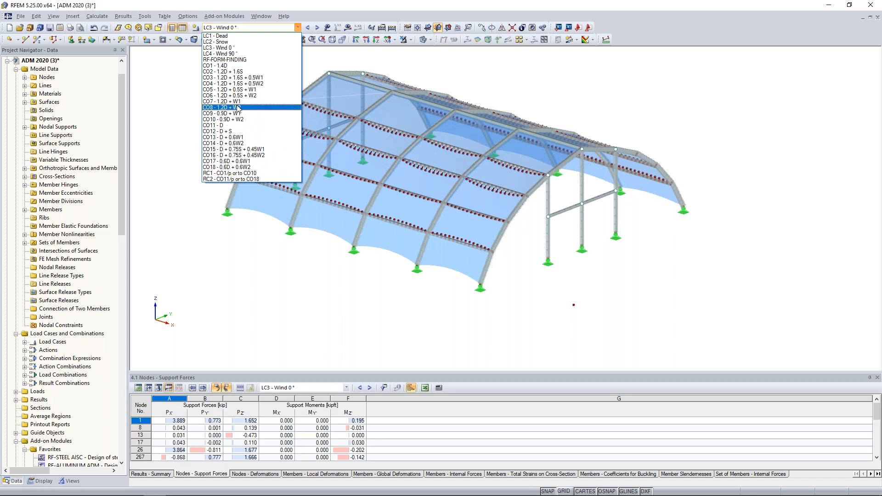
pyautogui.click(242, 67)
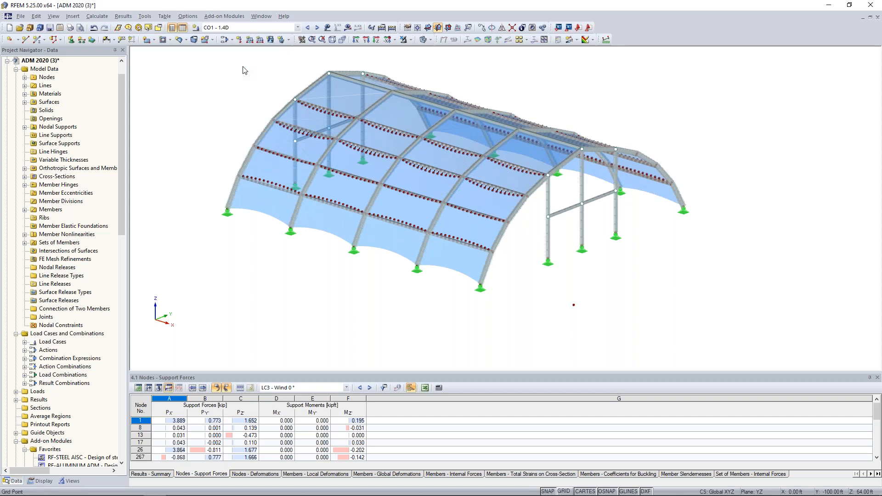
pyautogui.scroll(-2, 248, 84)
pyautogui.moveTo(251, 89); pyautogui.dragTo(284, 131, button='middle')
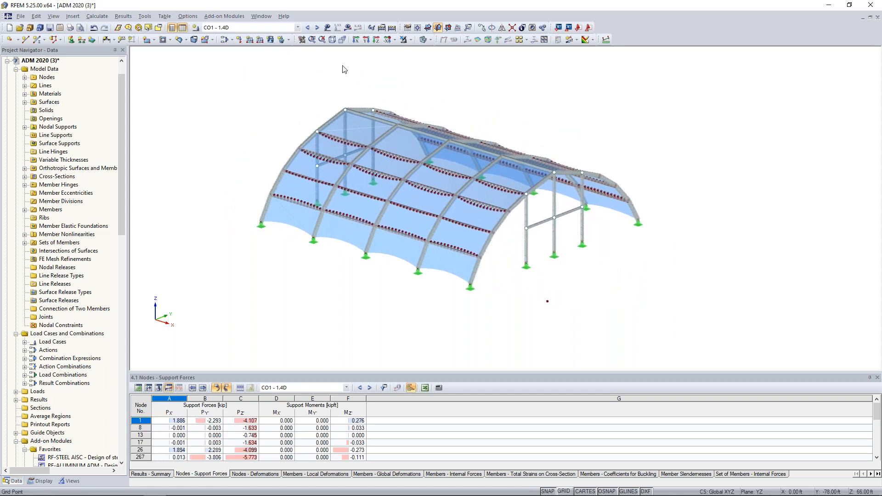
pyautogui.click(348, 29)
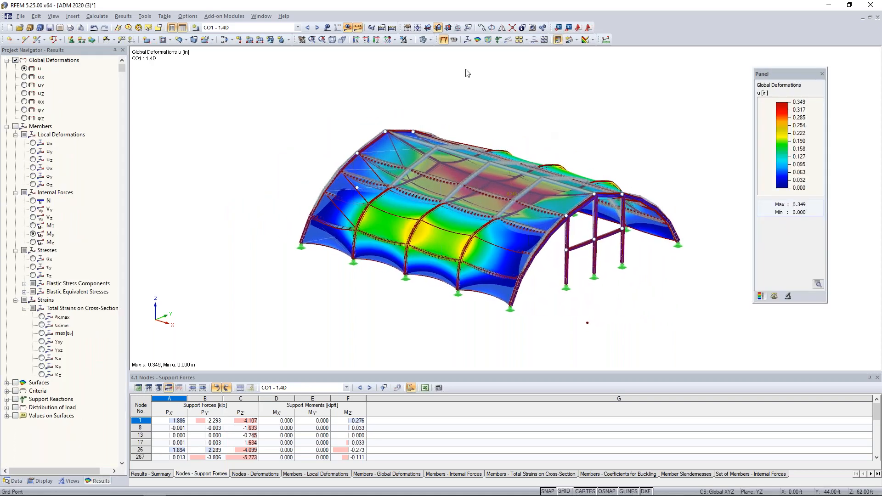
pyautogui.click(422, 40)
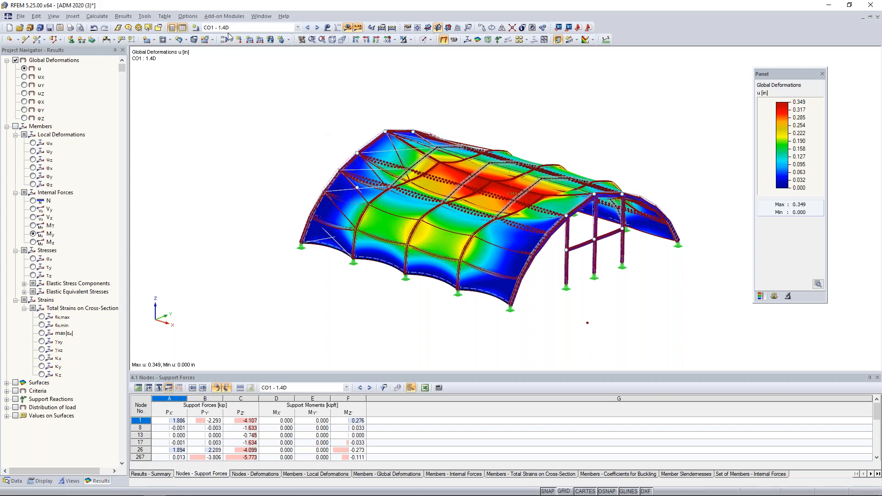
# Switch to load combination CO3 - 1.2D + 1.6S + 0.5W1 and examine the fabric deformations from the side and end
pyautogui.keyDown('ctrl'); pyautogui.moveTo(617, 153); pyautogui.dragTo(535, 127, button='middle'); pyautogui.keyUp('ctrl')
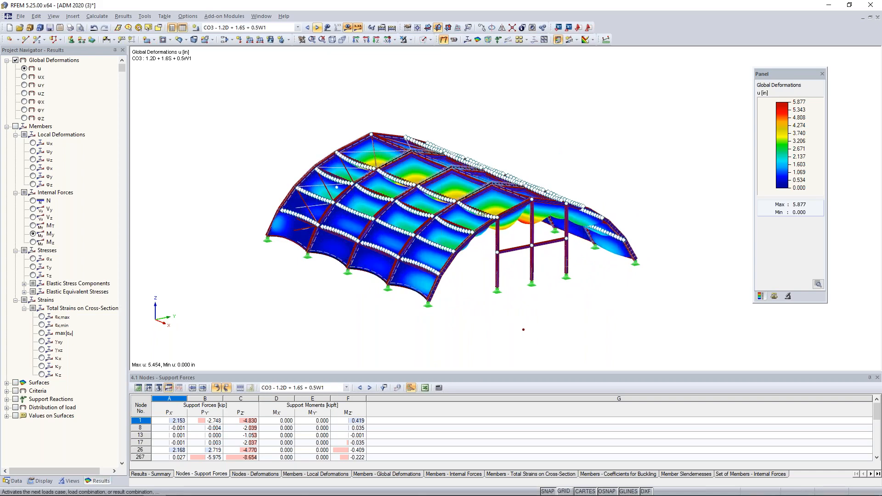
pyautogui.keyDown('ctrl'); pyautogui.moveTo(622, 165); pyautogui.dragTo(416, 182, button='middle'); pyautogui.keyUp('ctrl')
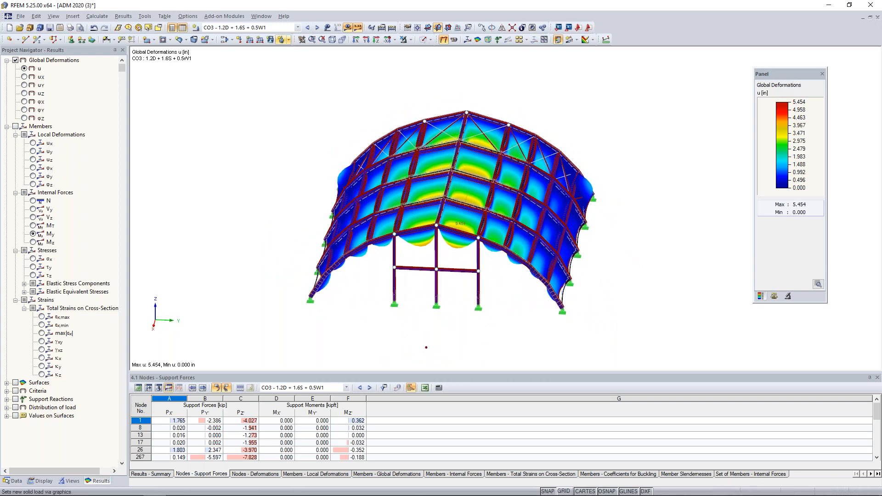
# Switch to load combination CO4 - 1.2D + 1.6S + 0.5W2 and examine the fabric deformations from above, beneath and the end
pyautogui.click(317, 28)
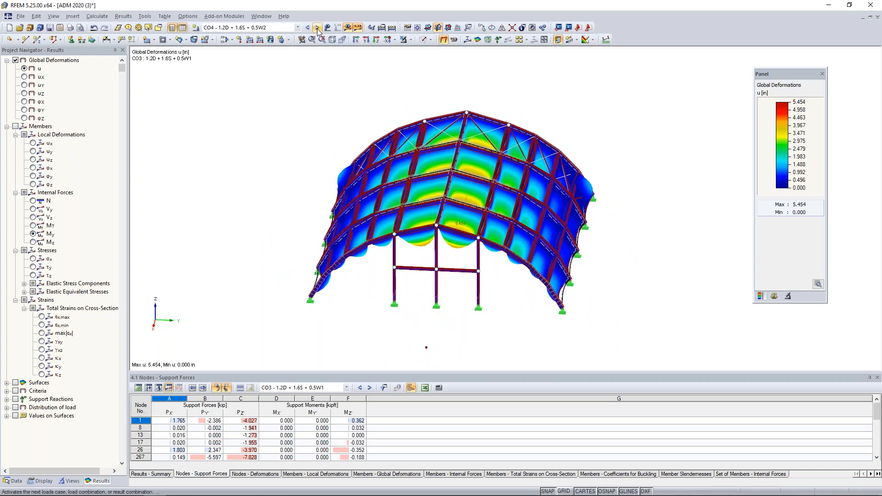
pyautogui.keyDown('ctrl'); pyautogui.moveTo(597, 275); pyautogui.dragTo(544, 281, button='middle'); pyautogui.keyUp('ctrl')
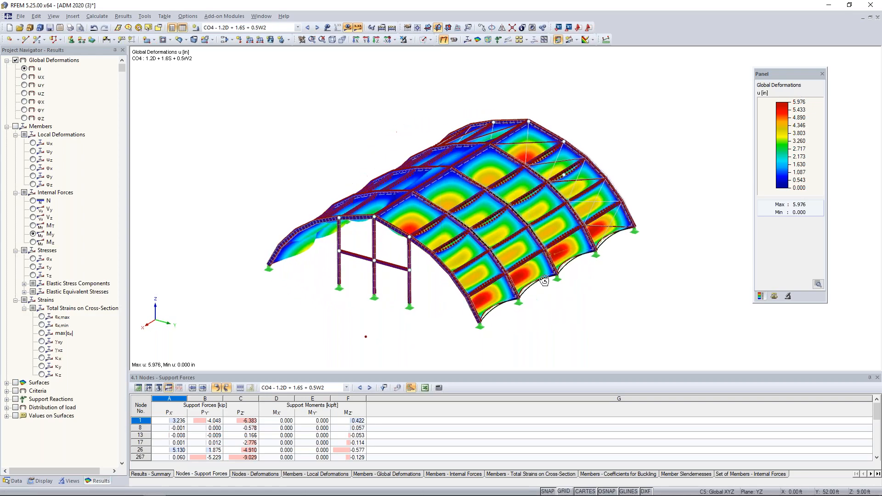
pyautogui.scroll(5, 537, 271)
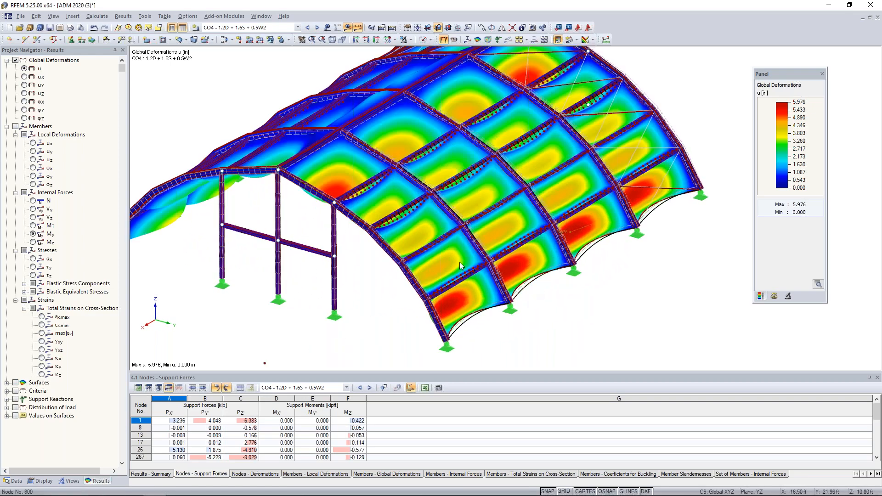
pyautogui.keyDown('ctrl'); pyautogui.moveTo(413, 307); pyautogui.dragTo(640, 215, button='middle'); pyautogui.keyUp('ctrl')
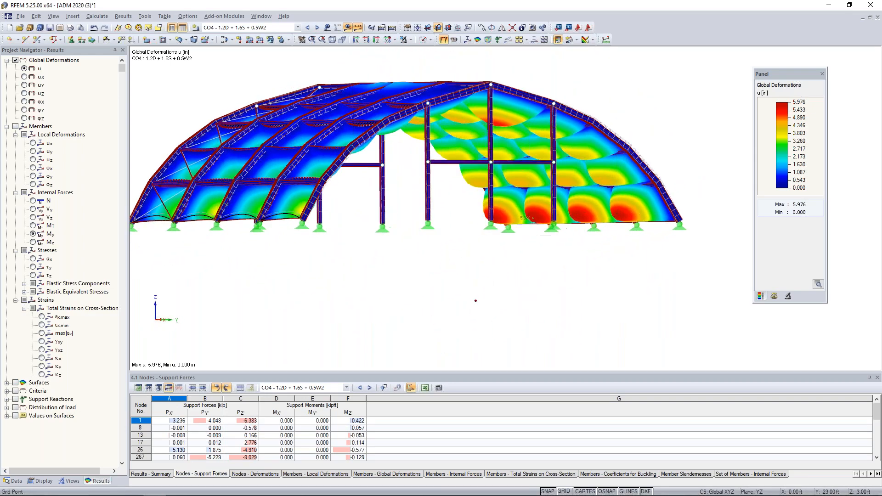
pyautogui.scroll(4, 625, 176)
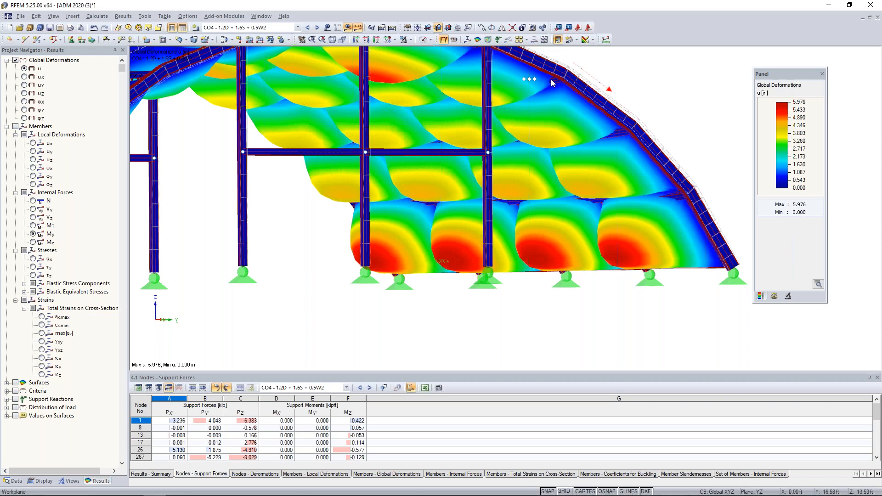
pyautogui.keyDown('ctrl'); pyautogui.moveTo(652, 129); pyautogui.dragTo(509, 154, button='middle'); pyautogui.keyUp('ctrl')
pyautogui.scroll(-2, 578, 159)
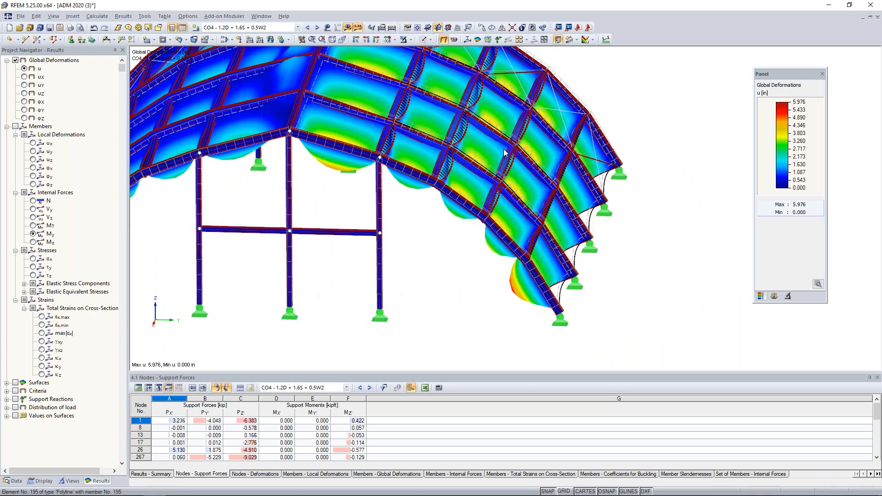
# Switch to load combination CO5 - 1.2D + 0.5S + W1 and examine the uplift deformations of the fabric roof panels
pyautogui.click(317, 28)
pyautogui.scroll(-4, 552, 239)
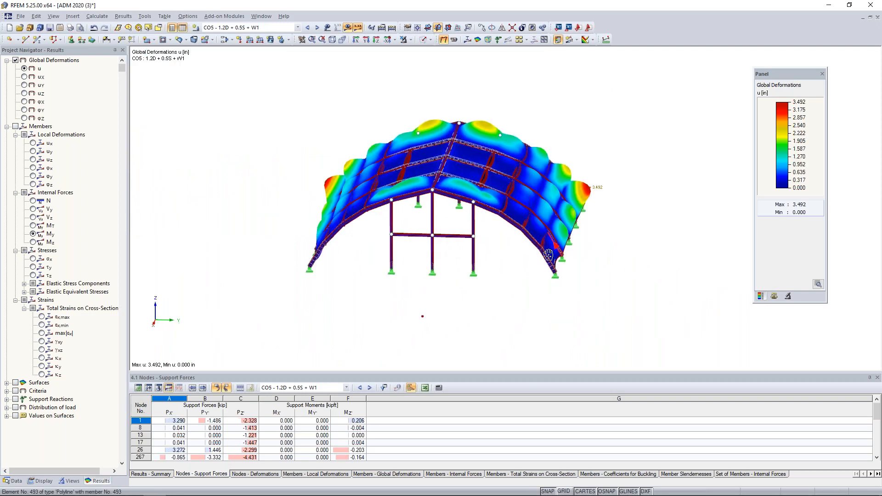
pyautogui.moveTo(440, 222); pyautogui.dragTo(433, 252, button='middle')
pyautogui.keyDown('ctrl'); pyautogui.moveTo(354, 255); pyautogui.dragTo(257, 262, button='middle'); pyautogui.keyUp('ctrl')
pyautogui.scroll(3, 565, 196)
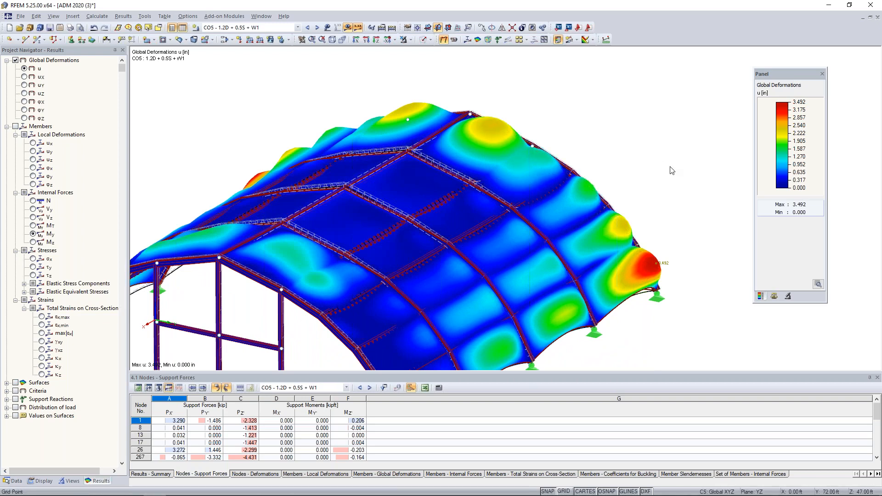
# Switch to load combination CO6 - 1.2D + 0.5S + W2 and examine the fabric deformations from the opposite side of the structure
pyautogui.scroll(-2, 663, 174)
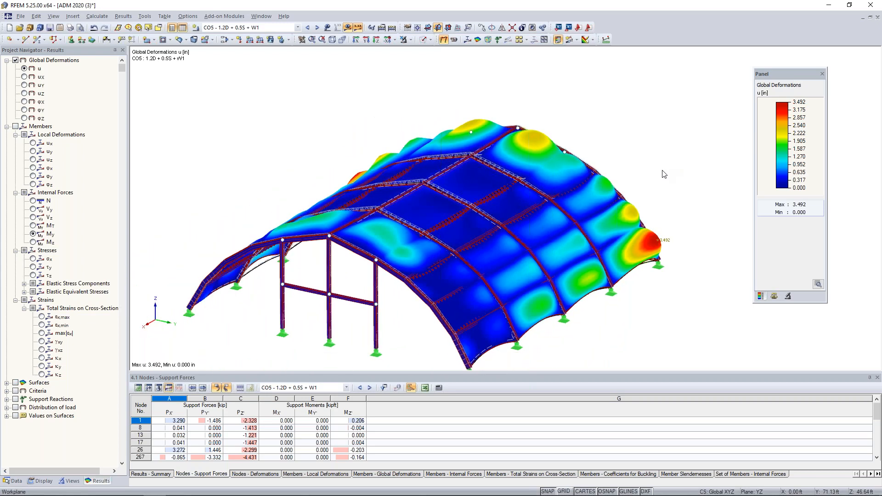
pyautogui.click(317, 28)
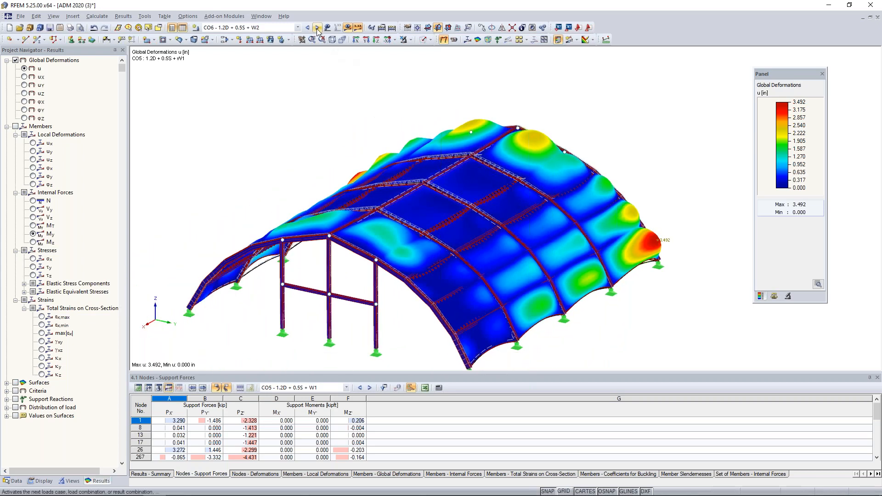
pyautogui.keyDown('ctrl'); pyautogui.moveTo(250, 128); pyautogui.dragTo(510, 140, button='middle'); pyautogui.keyUp('ctrl')
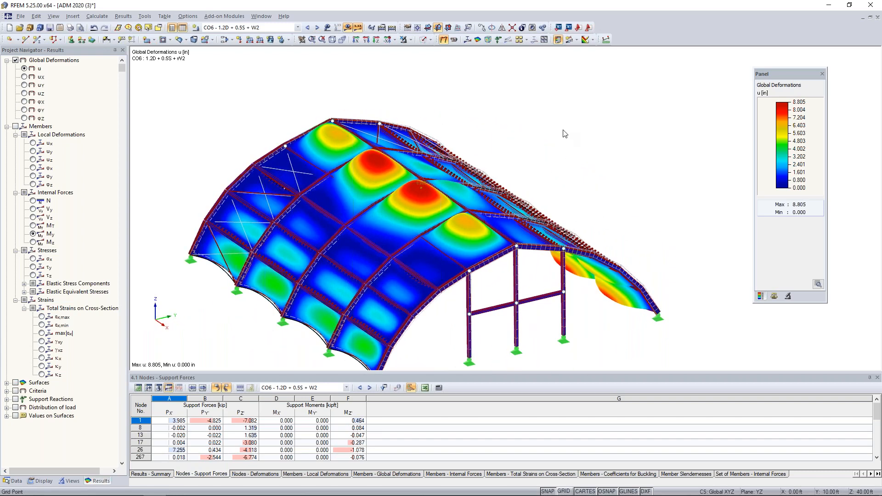
pyautogui.scroll(-2, 583, 142)
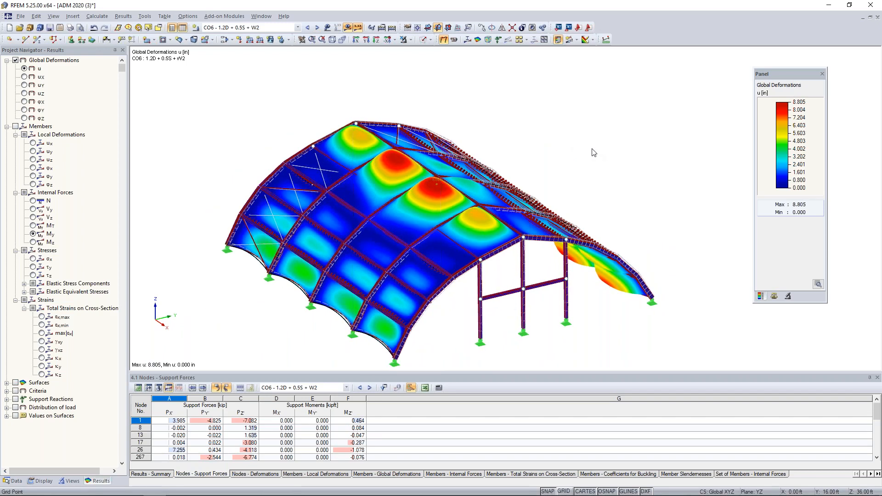
# Replace the global deformations with the member My diagrams and limit the visible objects to the sets of members
pyautogui.click(15, 60)
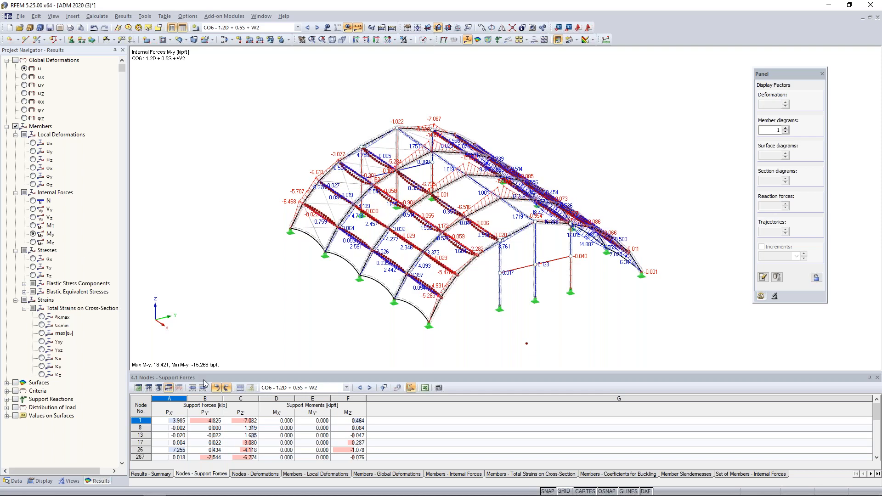
pyautogui.click(70, 481)
pyautogui.click(26, 324)
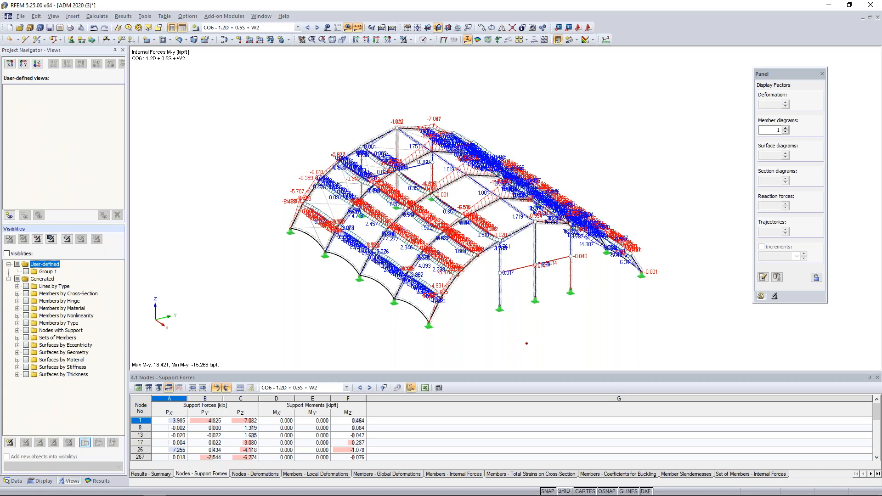
pyautogui.click(25, 338)
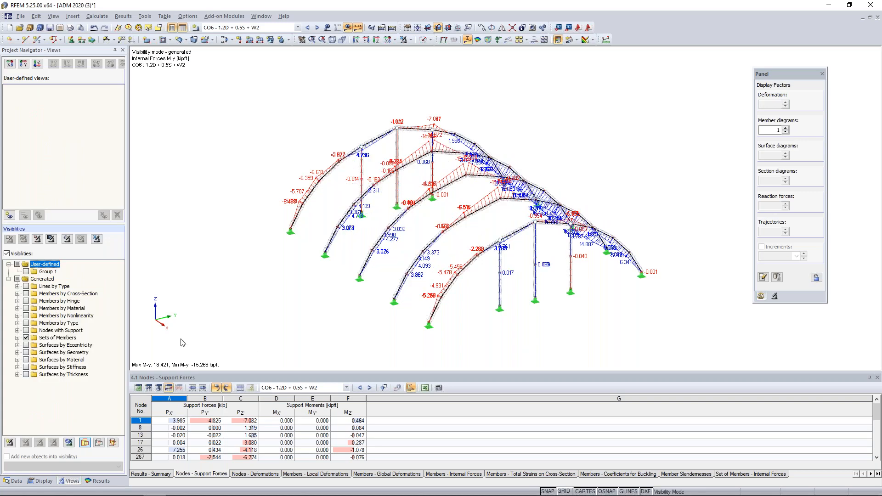
pyautogui.keyDown('ctrl'); pyautogui.moveTo(323, 309); pyautogui.dragTo(453, 317, button='middle'); pyautogui.keyUp('ctrl')
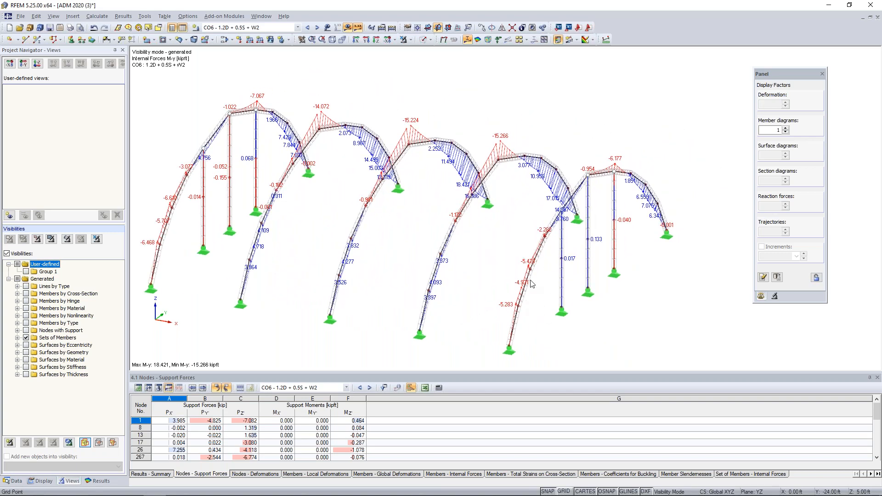
# Compare the N, Vy, Vz and My diagrams on the arch frames, examining the My moments from the end and side
pyautogui.click(99, 481)
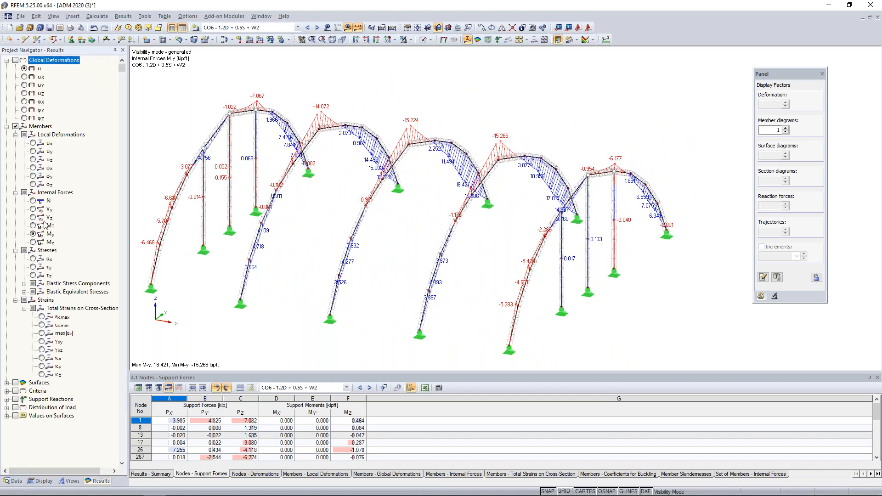
pyautogui.click(33, 201)
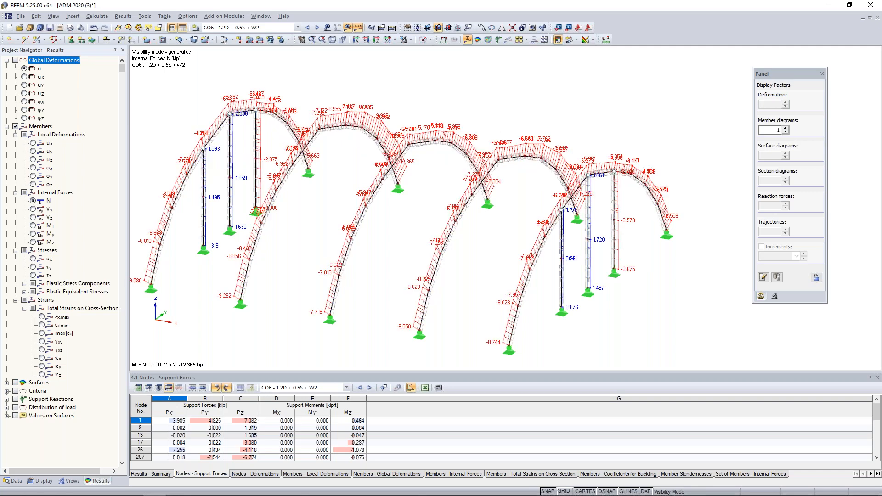
pyautogui.scroll(-1, 516, 223)
pyautogui.keyDown('ctrl'); pyautogui.moveTo(517, 223); pyautogui.dragTo(478, 227, button='middle'); pyautogui.keyUp('ctrl')
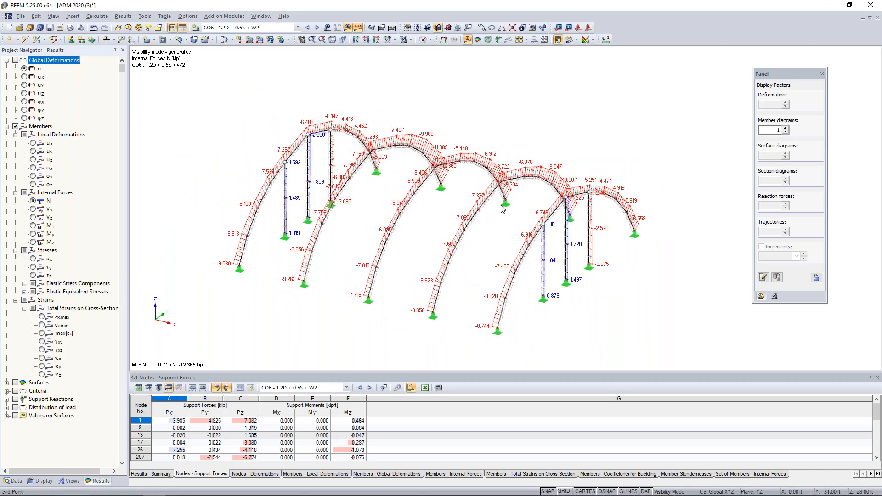
pyautogui.click(34, 209)
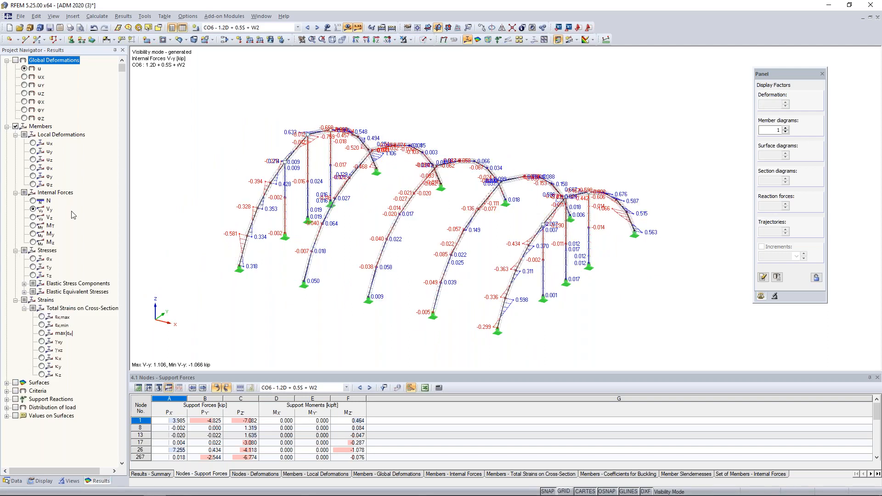
pyautogui.click(34, 218)
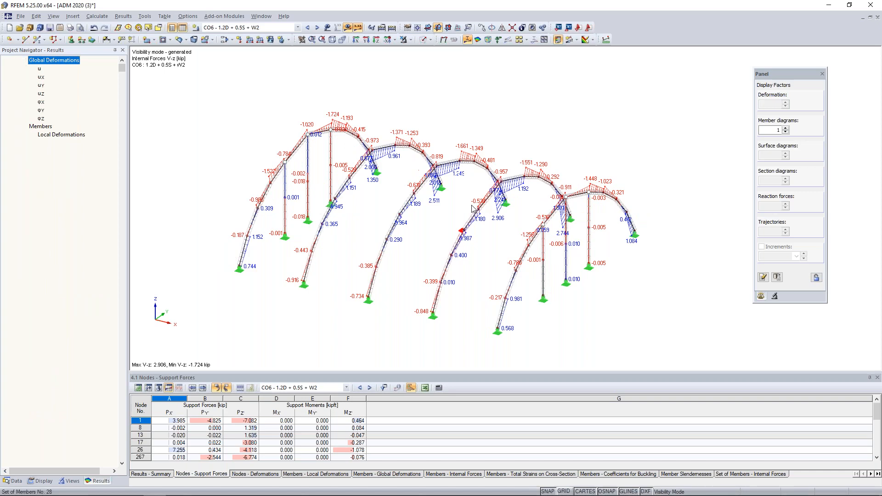
pyautogui.click(33, 233)
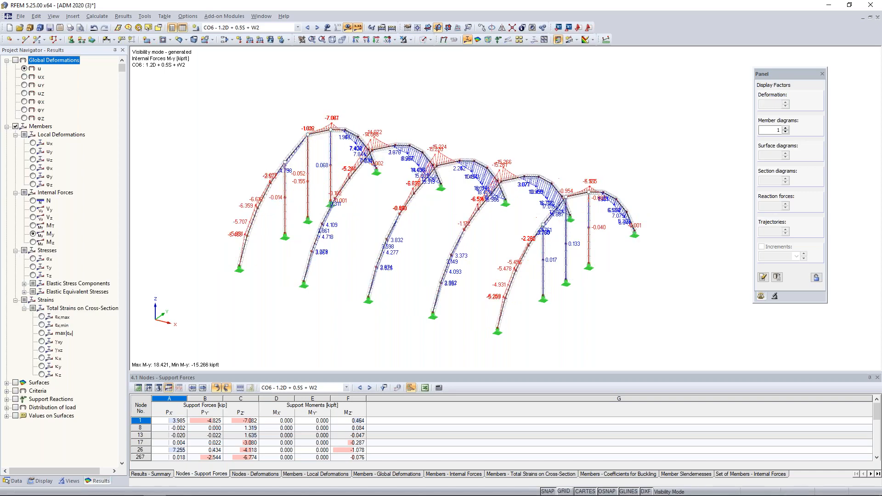
pyautogui.keyDown('ctrl'); pyautogui.moveTo(580, 174); pyautogui.dragTo(406, 172, button='middle'); pyautogui.keyUp('ctrl')
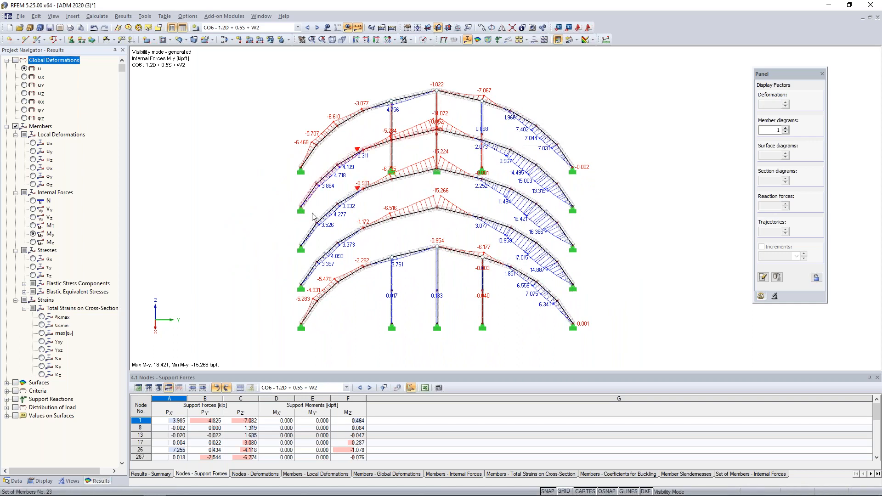
pyautogui.keyDown('ctrl'); pyautogui.moveTo(222, 237); pyautogui.dragTo(421, 200, button='middle'); pyautogui.keyUp('ctrl')
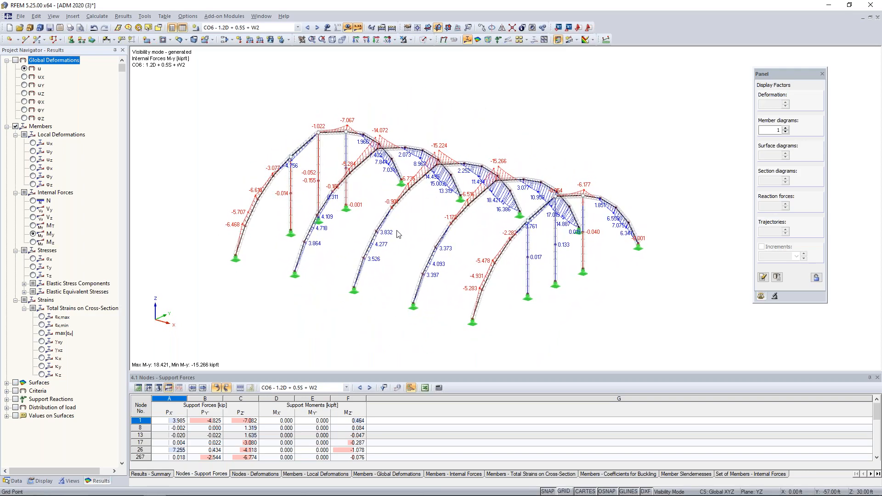
# Open the result diagrams for member set 23 on the middle arch and add the N and Vz internal forces
pyautogui.scroll(2, 383, 257)
pyautogui.scroll(1, 356, 257)
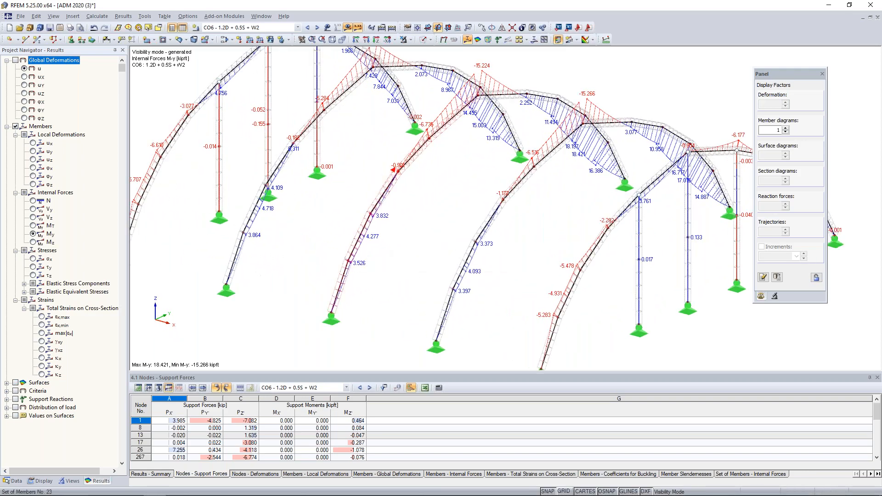
pyautogui.rightClick(356, 254)
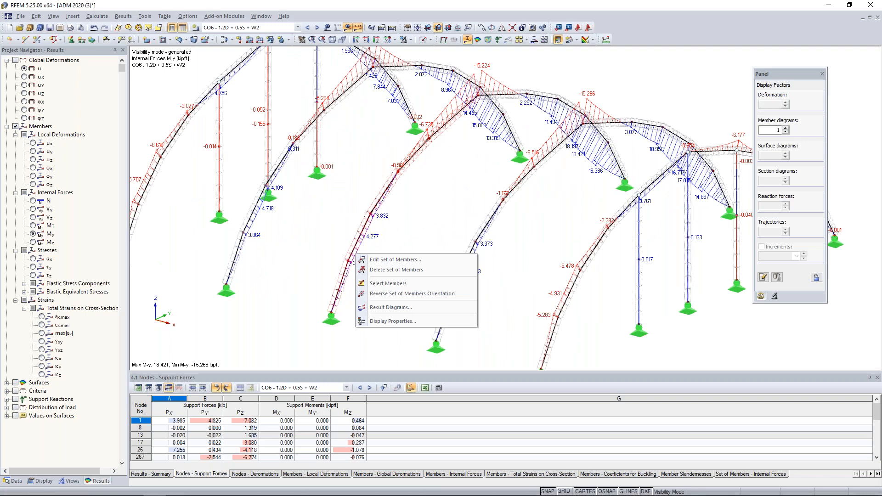
pyautogui.click(381, 307)
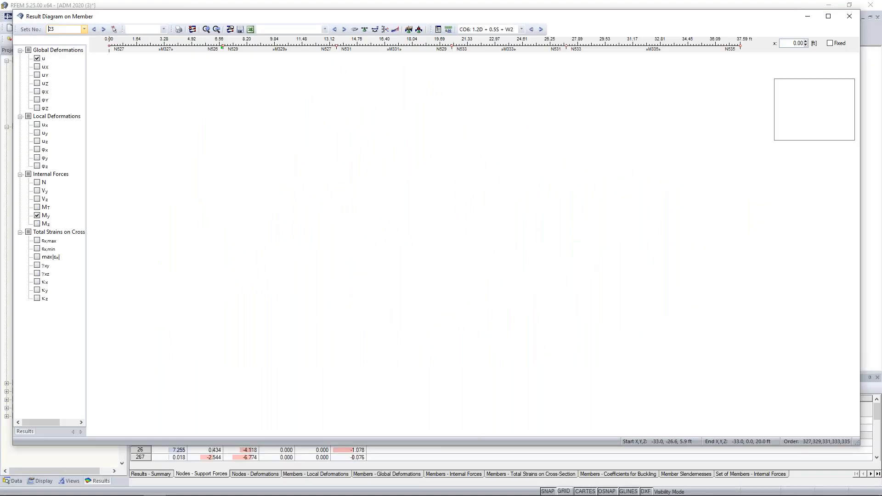
pyautogui.click(37, 182)
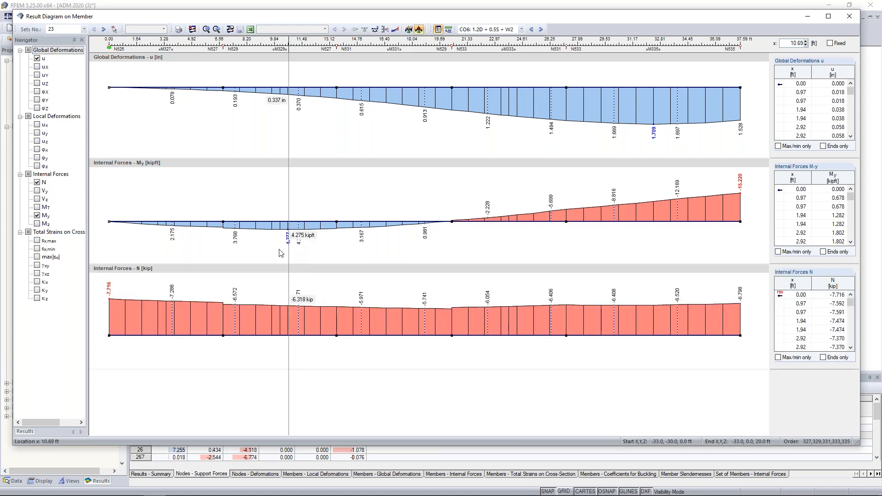
pyautogui.click(37, 199)
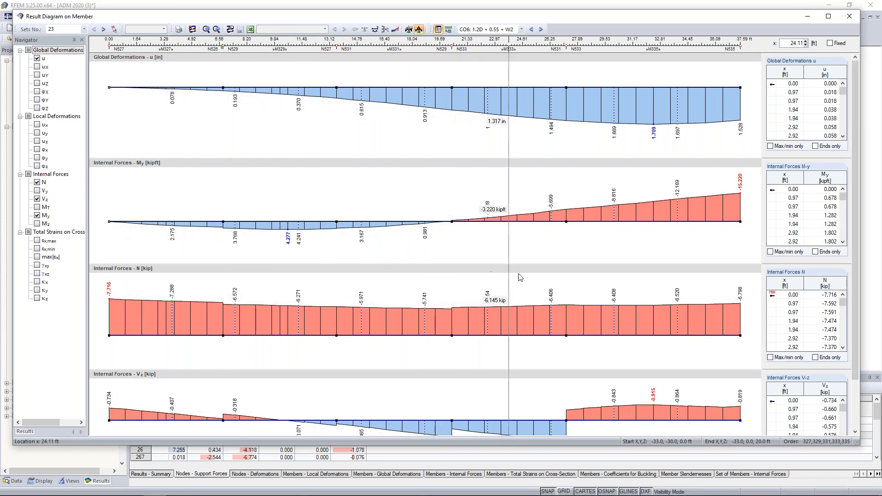
# Review the member set's result diagrams for CO8: 1.2D + W2, and close the diagram window
pyautogui.click(540, 29)
pyautogui.click(540, 29)
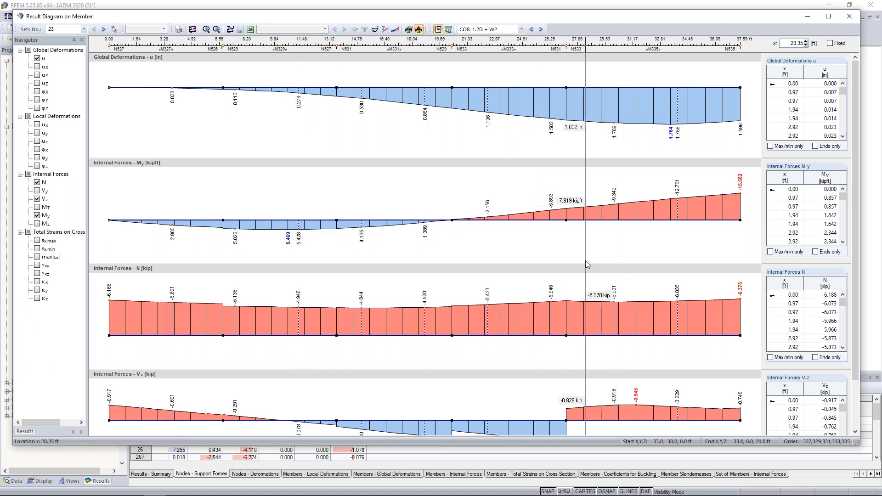
pyautogui.click(849, 16)
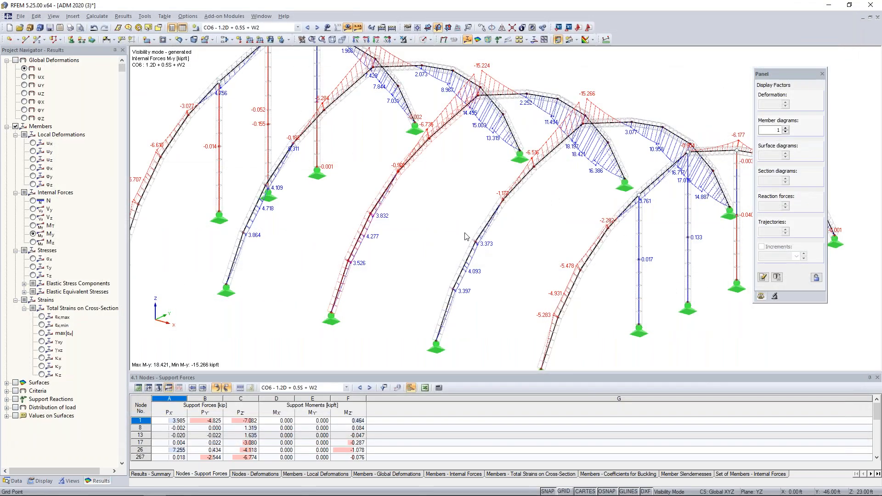
# Enlarge the results table and display the internal forces of the members in it
pyautogui.scroll(-1, 464, 236)
pyautogui.scroll(-1, 342, 235)
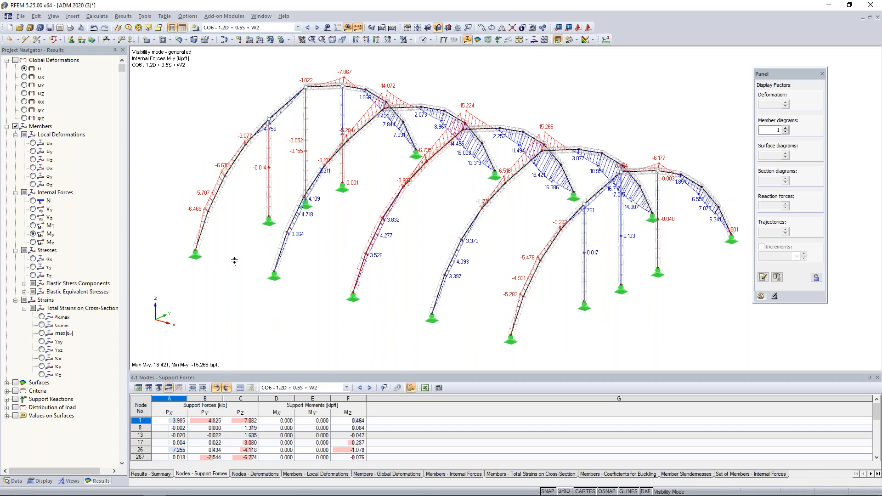
pyautogui.moveTo(235, 260); pyautogui.dragTo(234, 259)
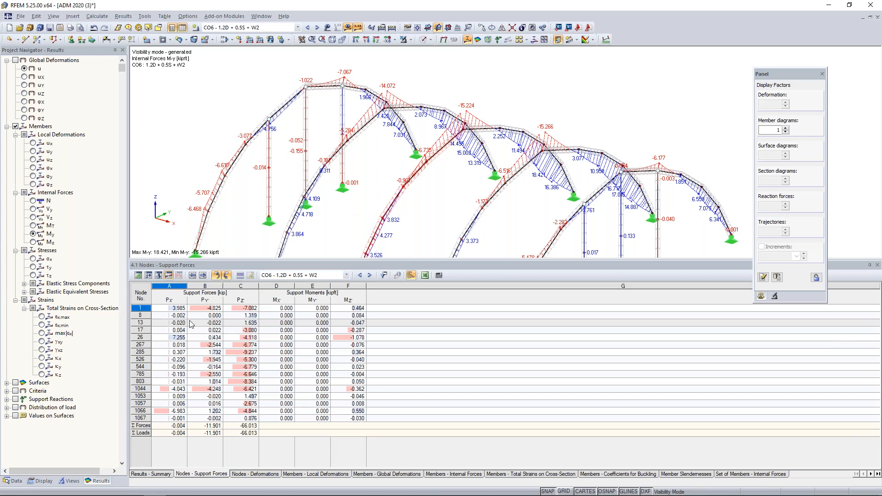
pyautogui.click(430, 473)
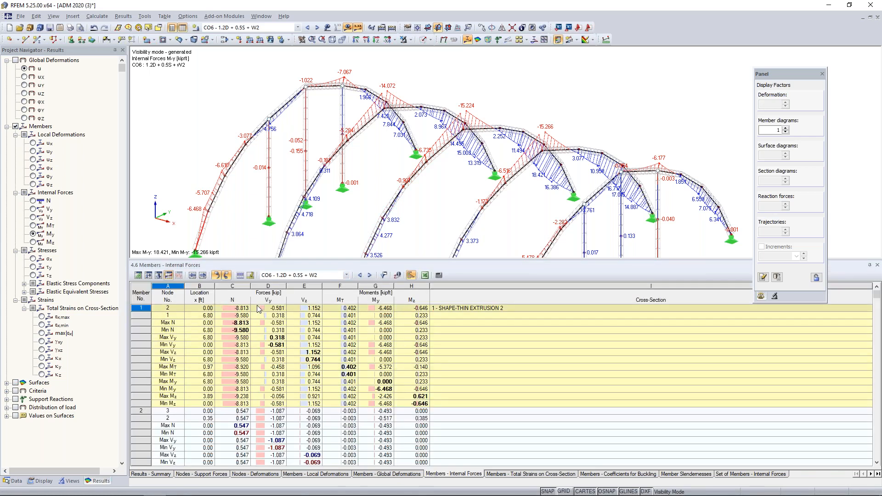
# Locate member 1's maximum and minimum force and moment positions on the model from its internal forces table rows
pyautogui.click(207, 322)
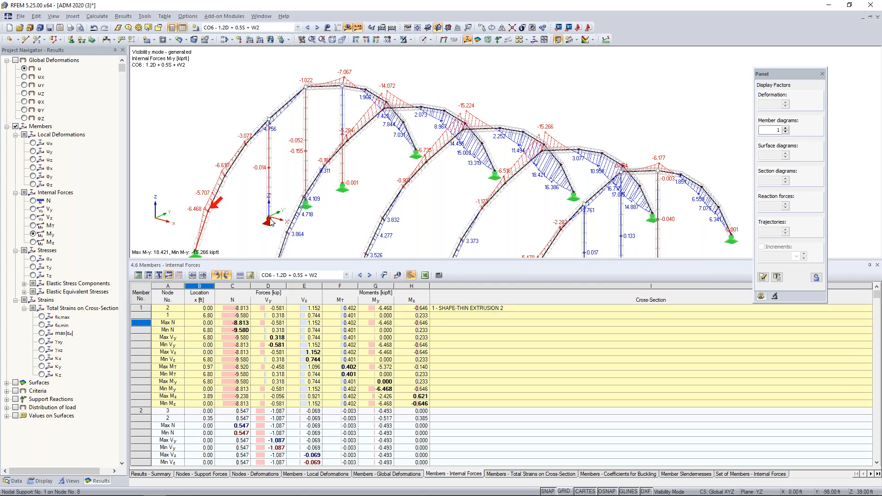
pyautogui.scroll(-2, 291, 214)
pyautogui.moveTo(291, 214); pyautogui.dragTo(312, 166, button='middle')
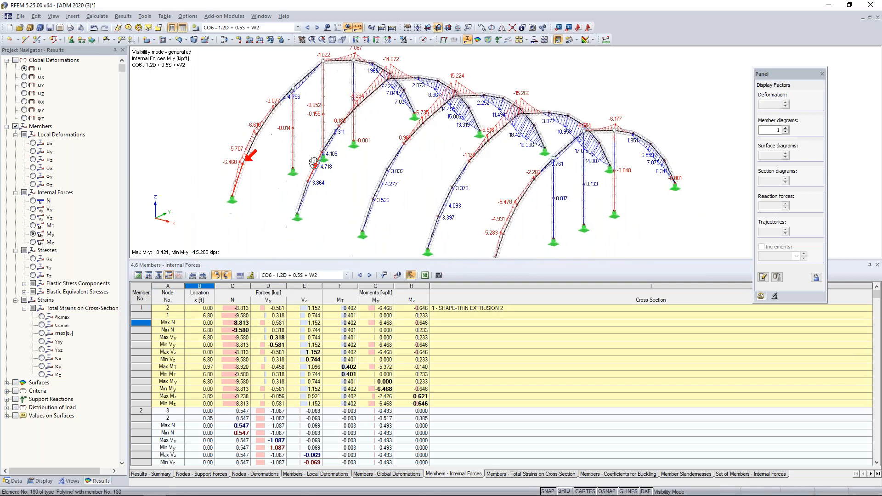
pyautogui.click(207, 330)
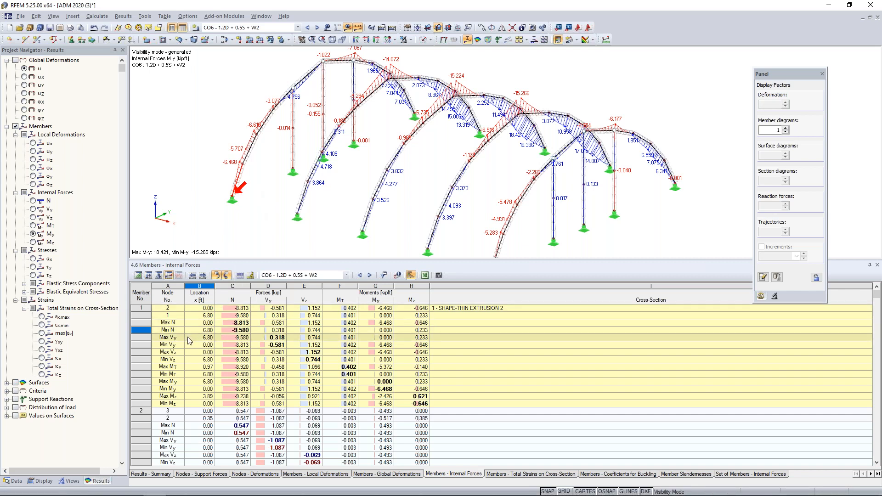
pyautogui.click(197, 322)
pyautogui.press('Down')
pyautogui.press('Down')
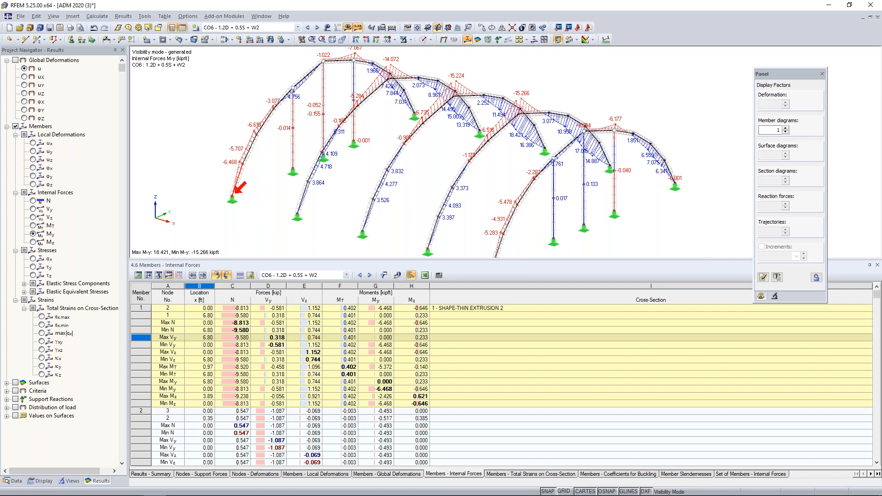
pyautogui.click(190, 367)
pyautogui.click(189, 383)
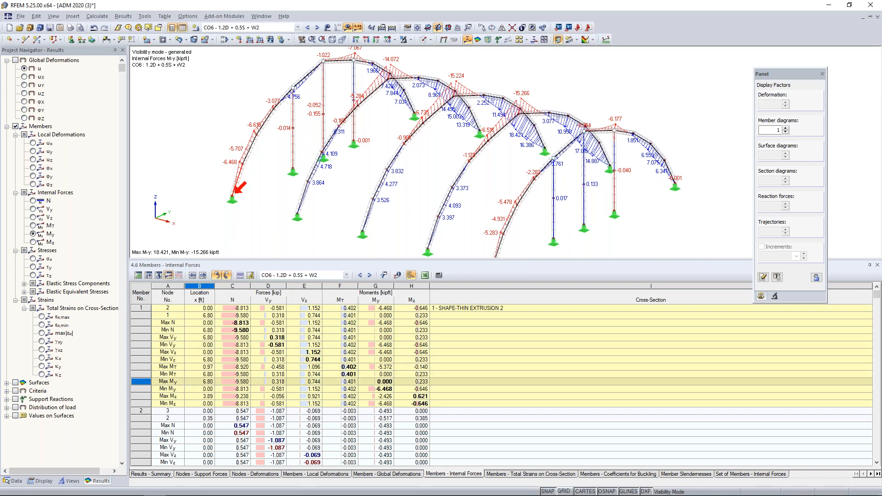
pyautogui.click(424, 275)
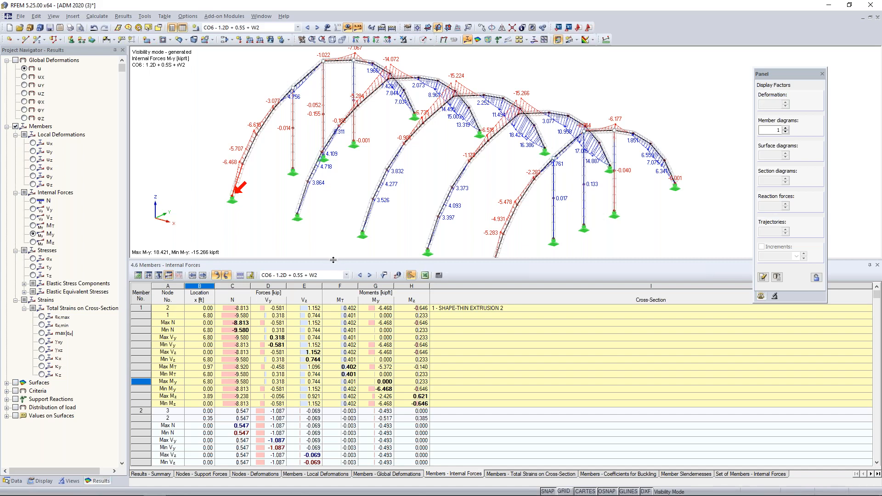
# Shrink the results table, and replace the member moment results on the arches with a plain view of the full structure
pyautogui.moveTo(345, 337); pyautogui.dragTo(345, 341)
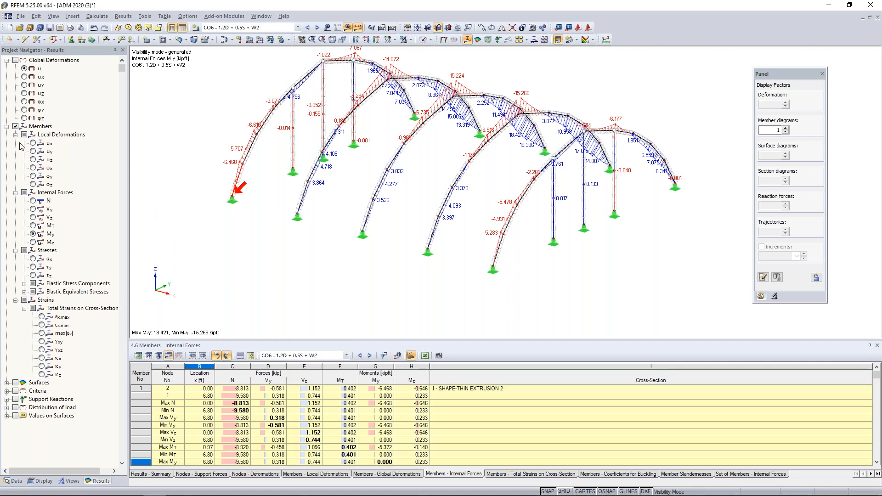
pyautogui.click(15, 127)
pyautogui.click(7, 127)
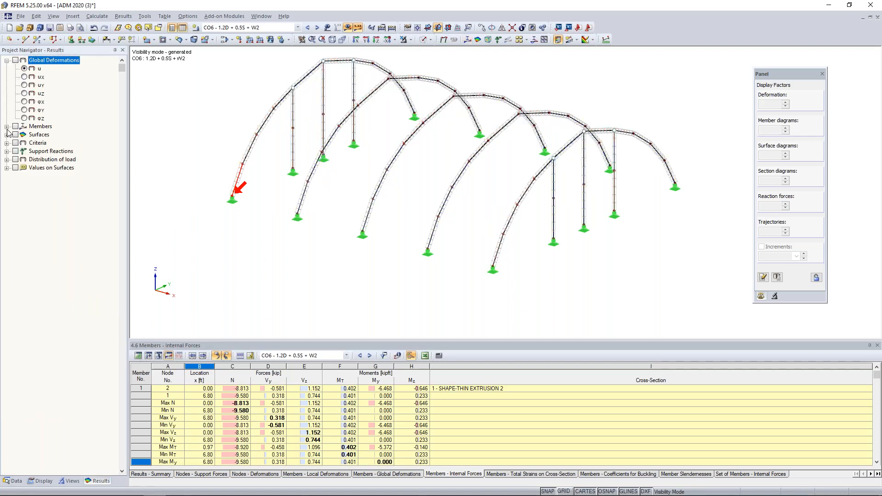
pyautogui.click(6, 134)
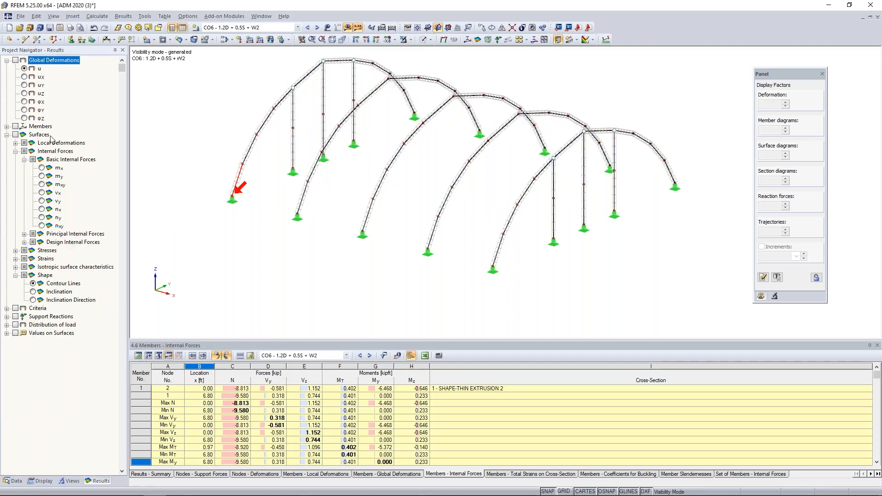
pyautogui.click(437, 27)
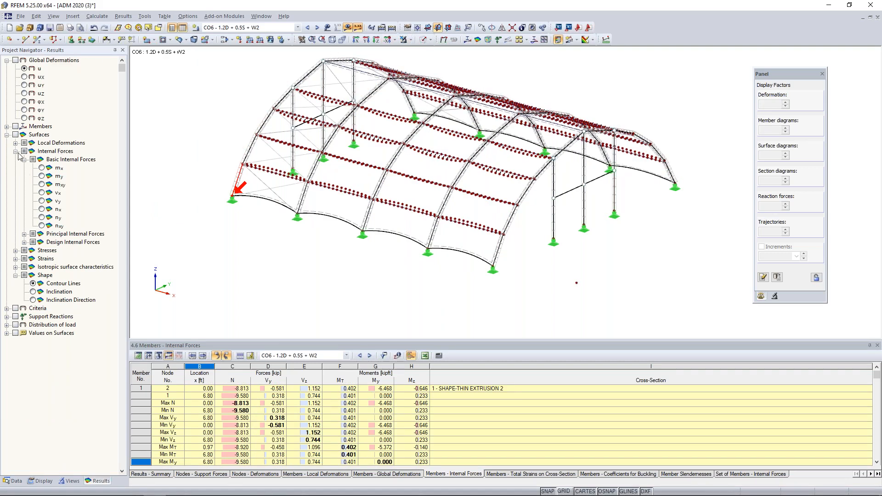
pyautogui.click(6, 135)
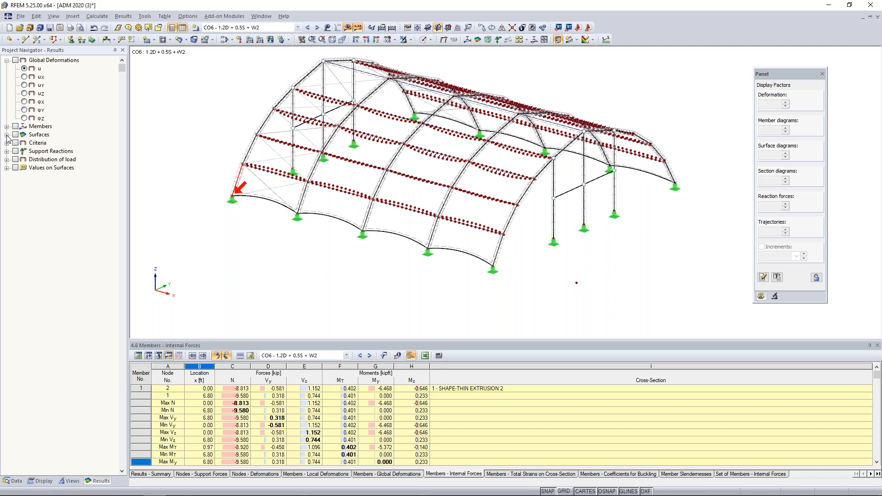
# Display the nodal support reactions on the model, list the support forces in the results table, and locate node 8's support
pyautogui.click(16, 151)
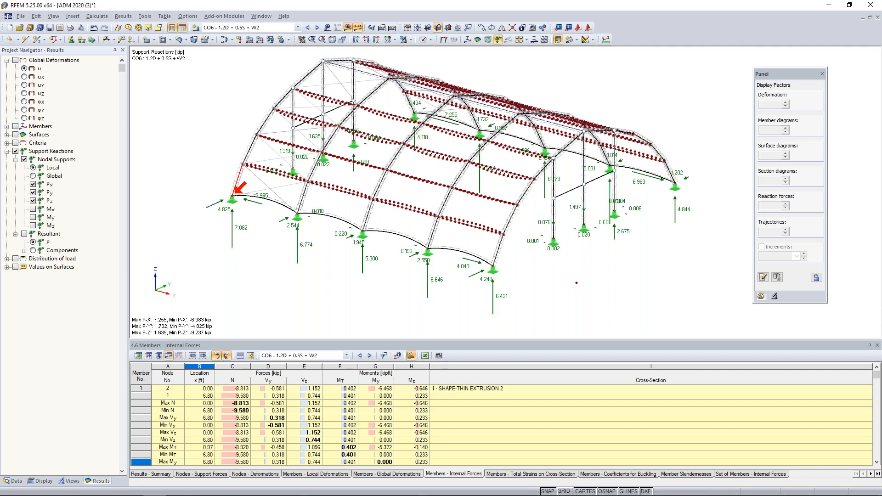
pyautogui.keyDown('ctrl'); pyautogui.moveTo(593, 297); pyautogui.dragTo(542, 252, button='middle'); pyautogui.keyUp('ctrl')
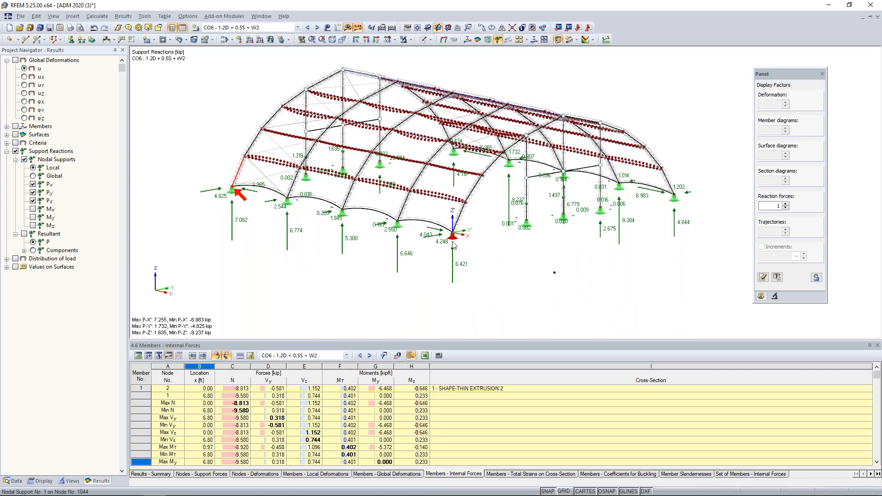
pyautogui.click(203, 476)
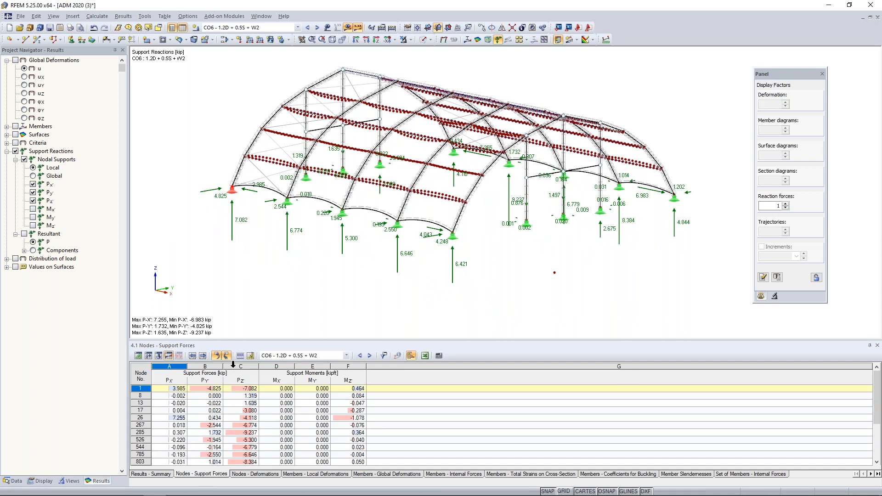
pyautogui.click(204, 395)
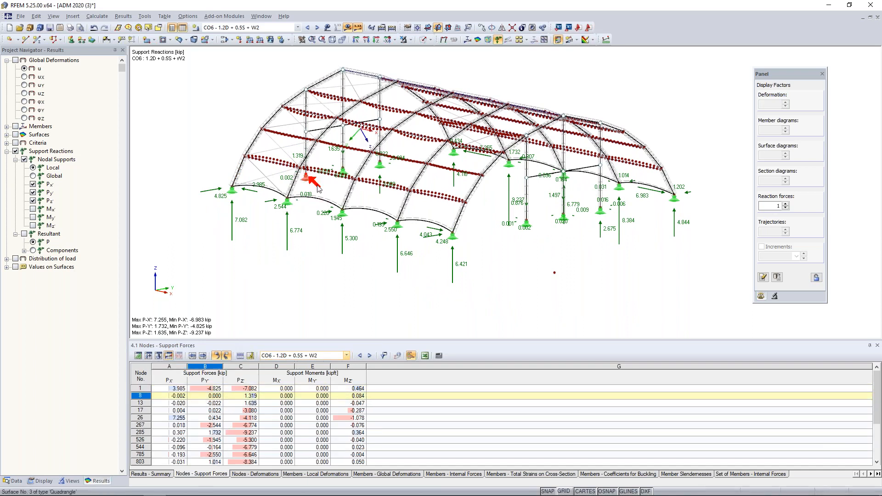
# Hide the support reactions and display the whole structure as a transparent solid model
pyautogui.click(7, 151)
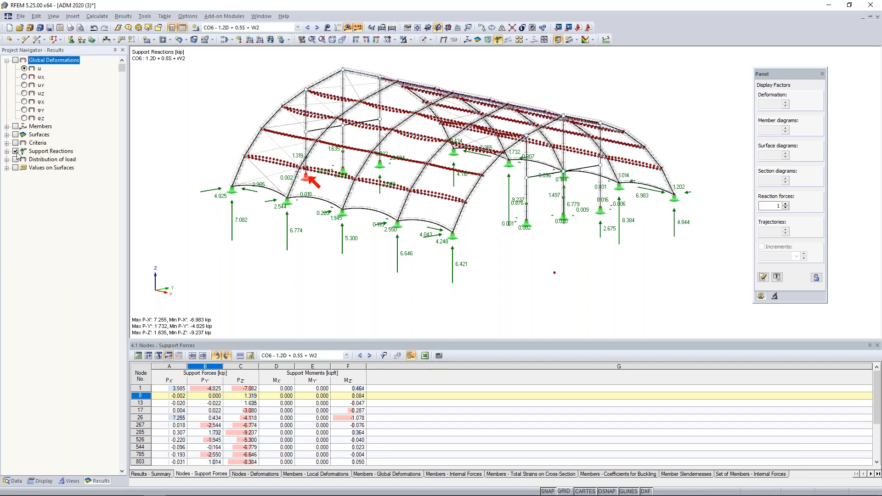
pyautogui.click(15, 151)
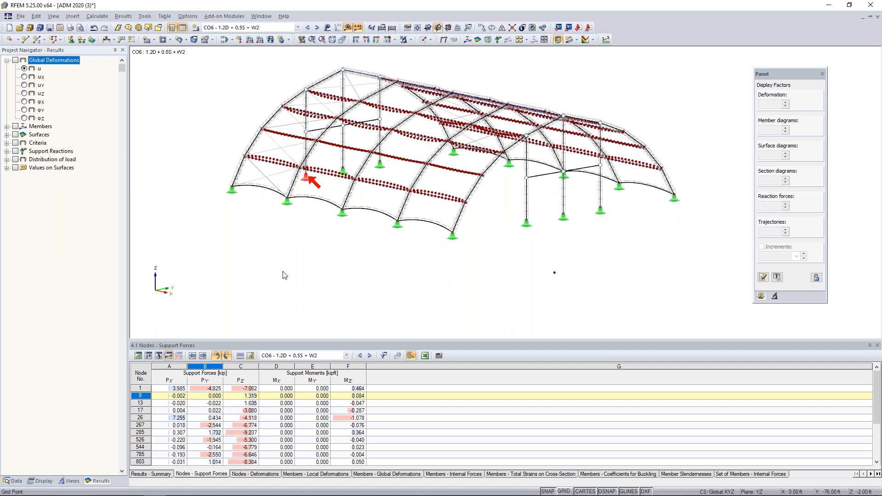
pyautogui.moveTo(388, 257); pyautogui.dragTo(402, 292, button='middle')
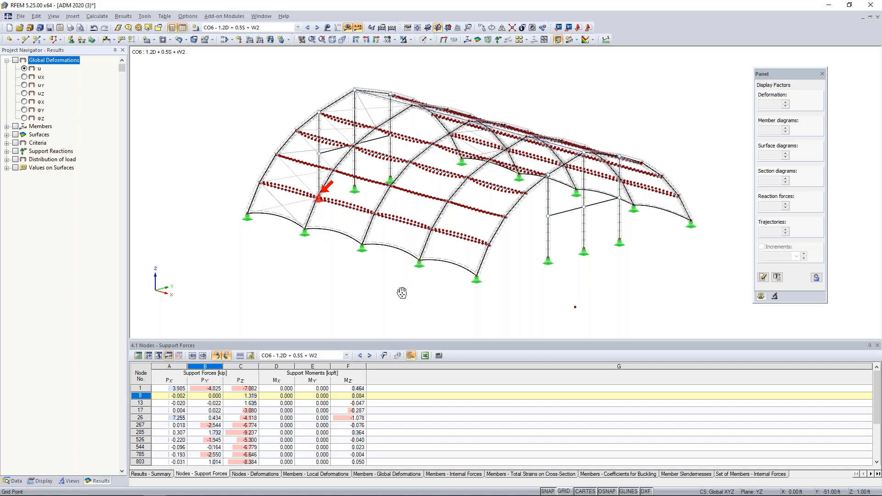
pyautogui.click(420, 40)
pyautogui.click(421, 40)
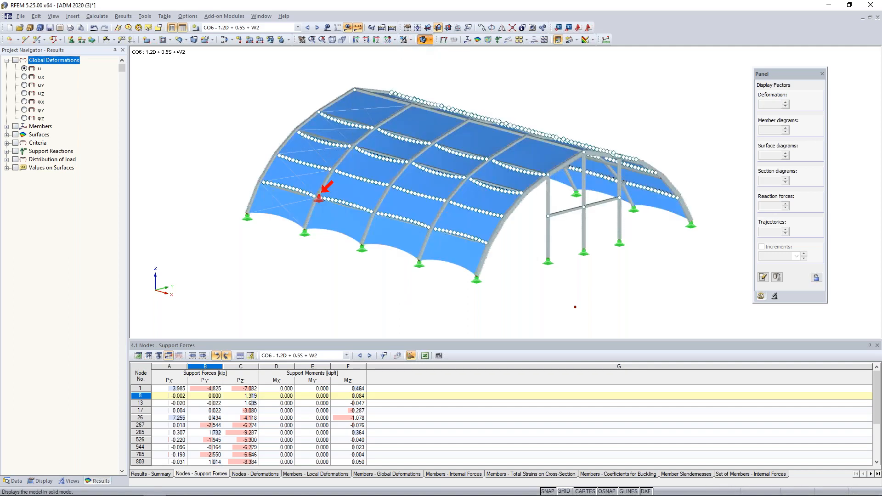
# Locate RF-ALUMINUM ADM among the favorite add-on modules in the project data and check its available options
pyautogui.click(13, 480)
pyautogui.scroll(-3, 95, 287)
pyautogui.moveTo(120, 235); pyautogui.dragTo(136, 282)
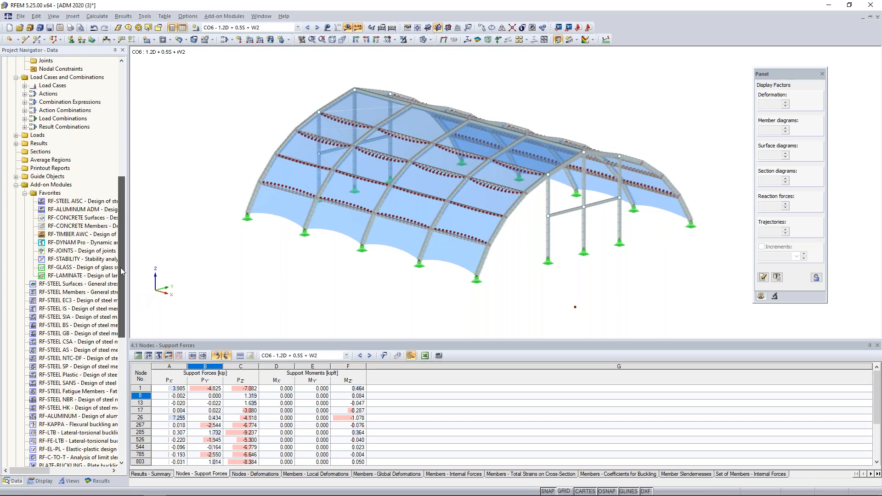
pyautogui.rightClick(80, 213)
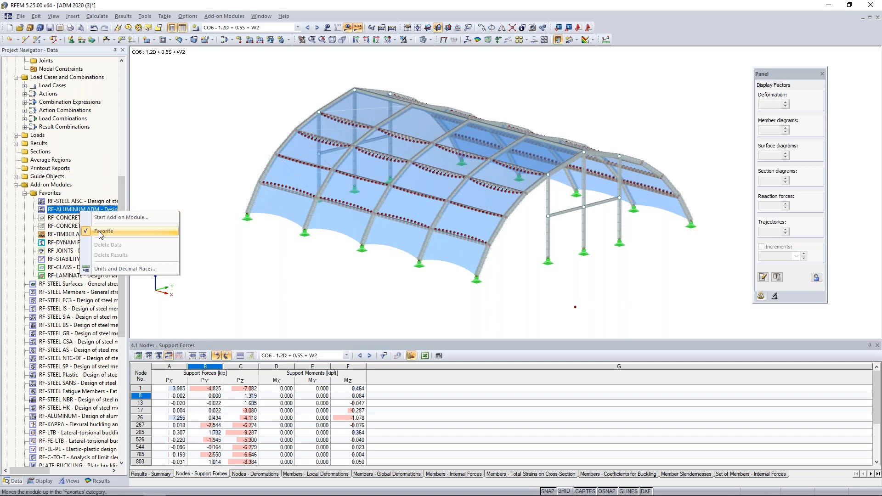
pyautogui.click(187, 177)
# Start the RF-ALUMINUM ADM add-on module for aluminum member design and bring the RFEM window back to the front
pyautogui.click(229, 17)
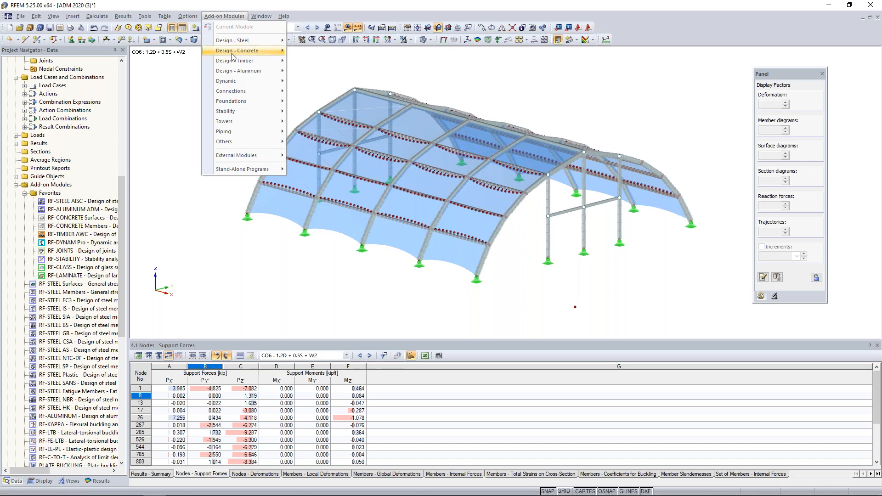
pyautogui.moveTo(233, 82)
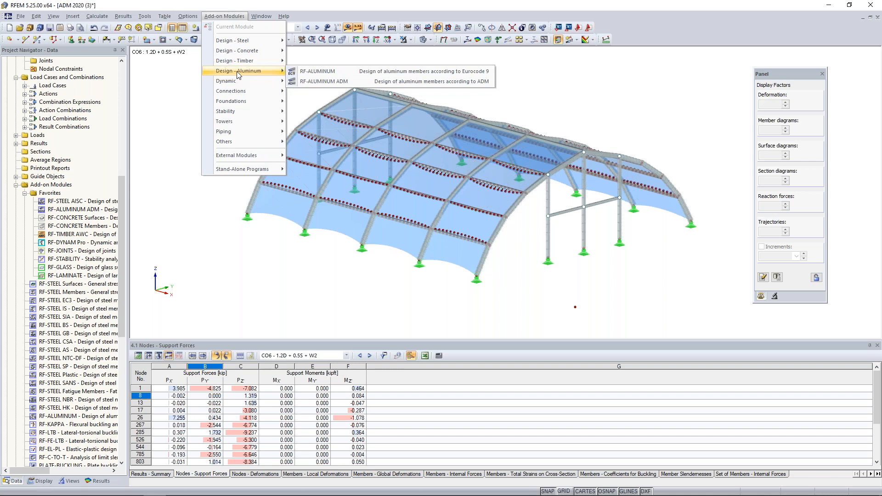
pyautogui.click(311, 82)
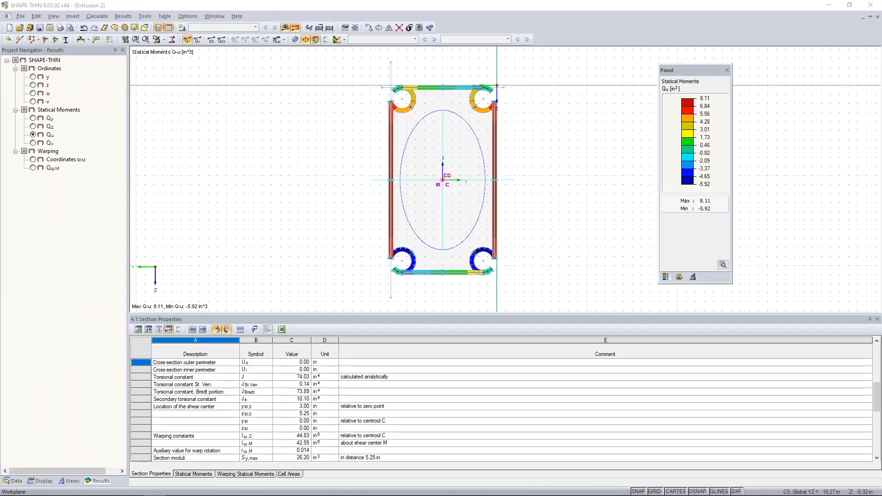
pyautogui.press('super+Tab')
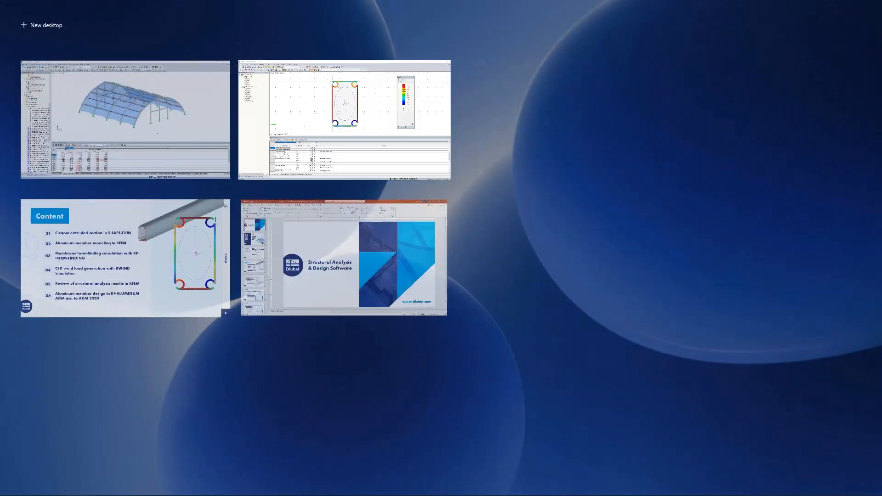
pyautogui.click(221, 98)
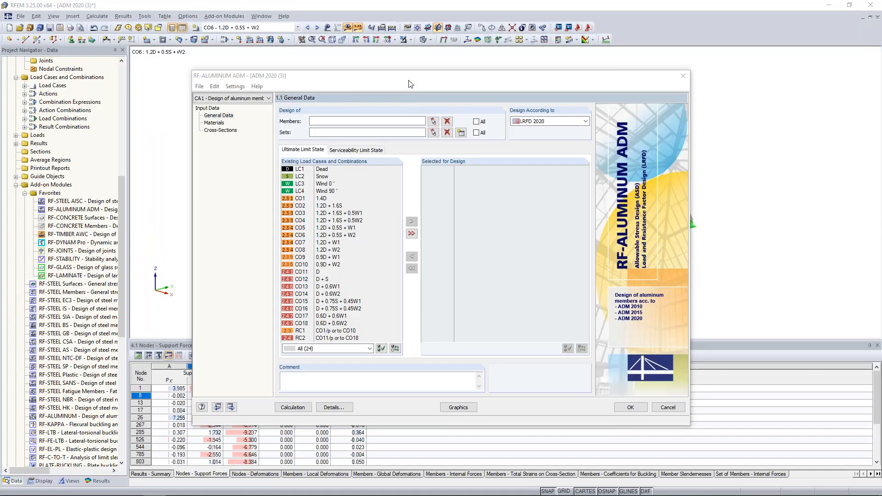
# Reposition the RF-ALUMINUM ADM window and choose LRFD 2020 as the design standard
pyautogui.moveTo(411, 80); pyautogui.dragTo(410, 67)
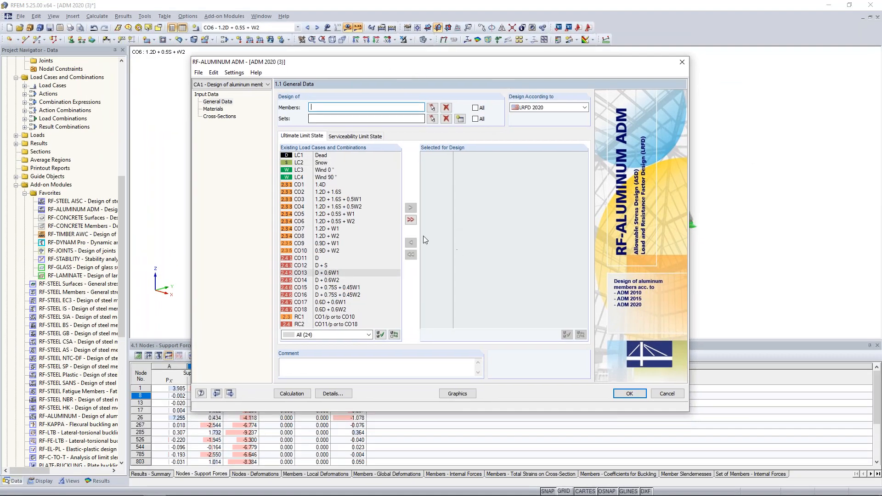
pyautogui.moveTo(448, 67); pyautogui.dragTo(417, 267)
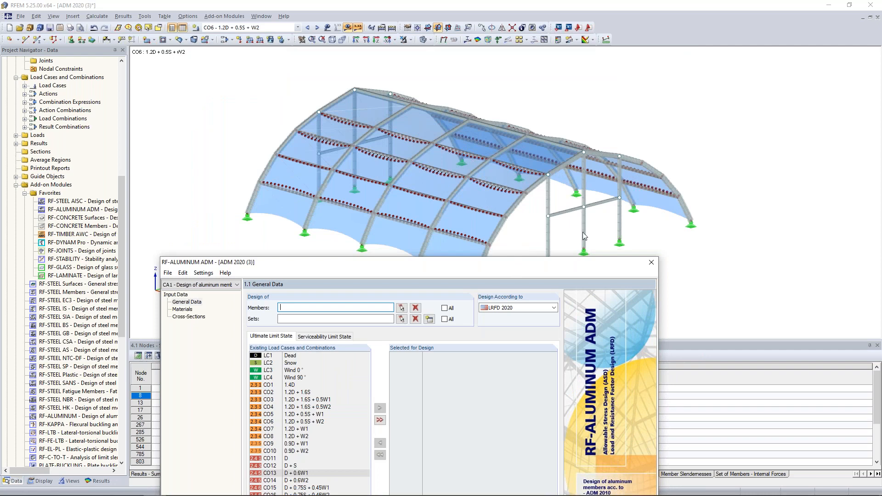
pyautogui.moveTo(493, 270); pyautogui.dragTo(531, 84)
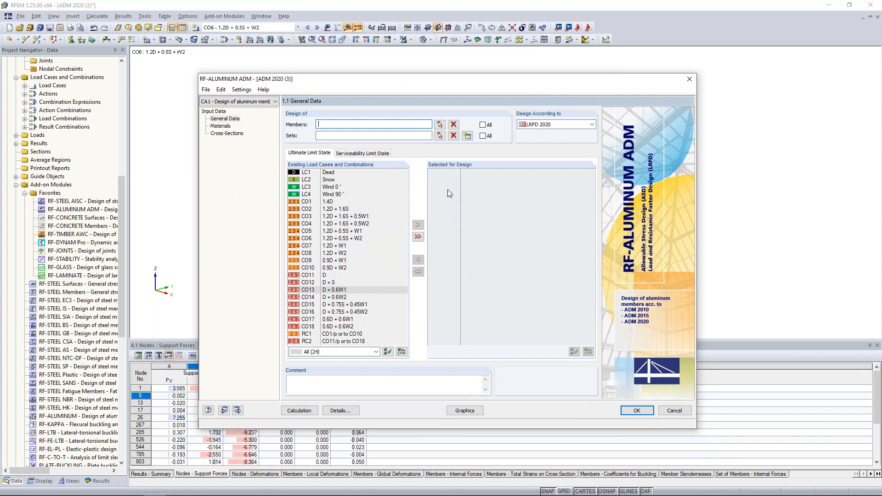
pyautogui.click(564, 126)
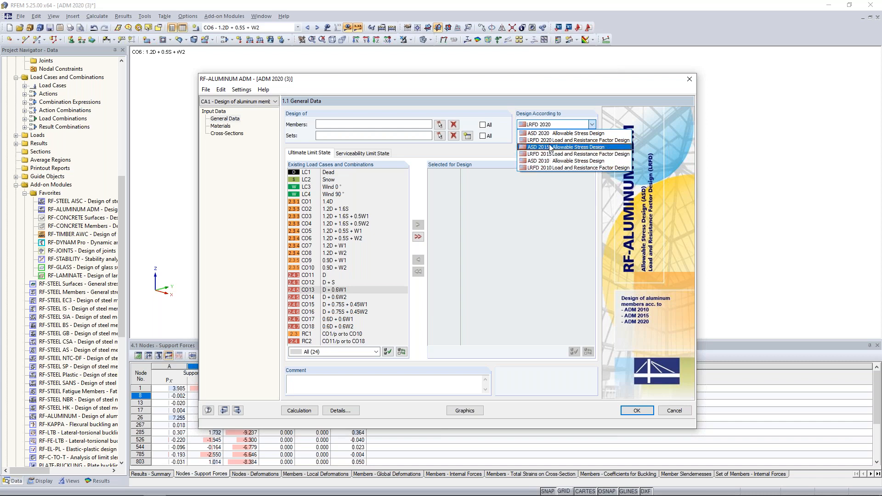
pyautogui.click(536, 141)
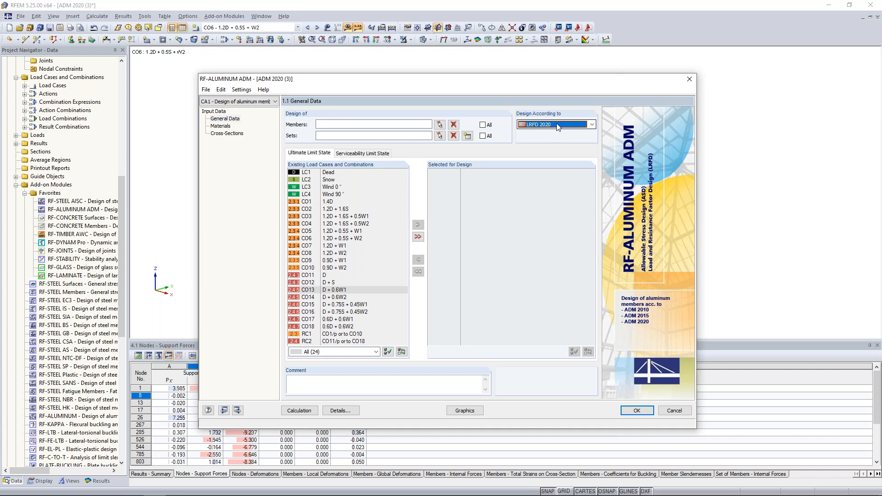
# Switch to the PowerPoint slide show and advance to the Aluminum Design Manual 2020 Updates slide
pyautogui.press('super+Tab')
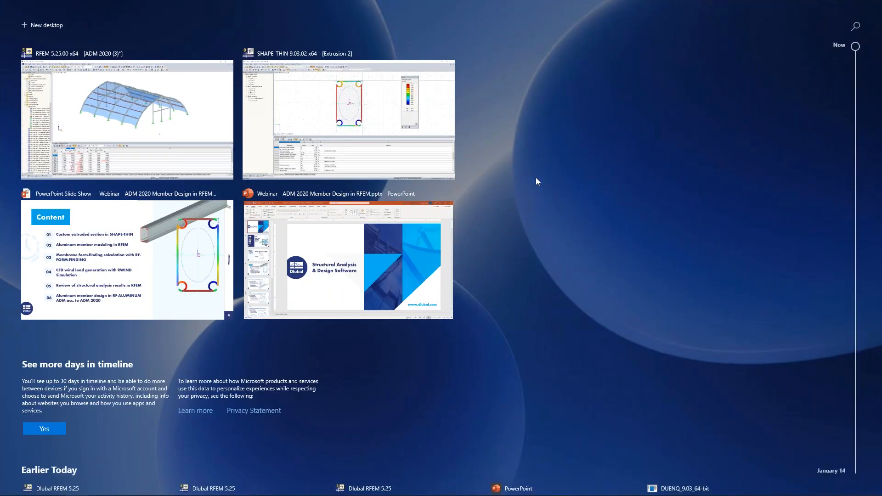
pyautogui.click(149, 261)
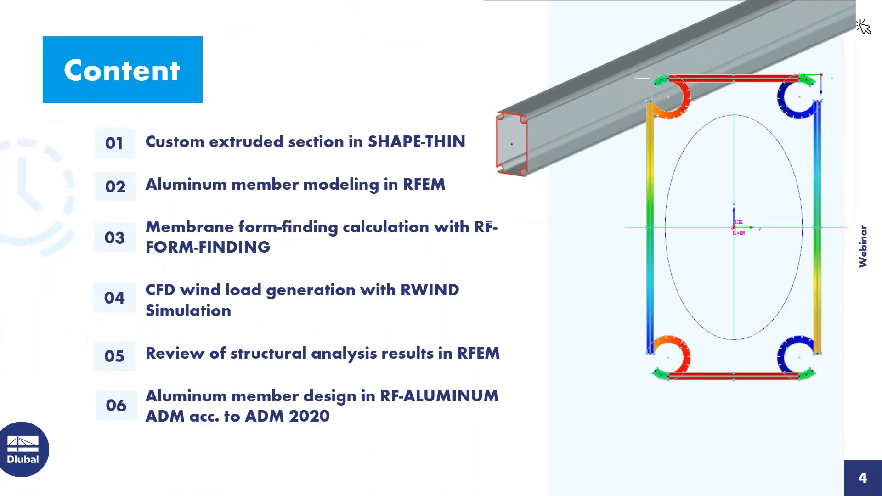
pyautogui.press('Right')
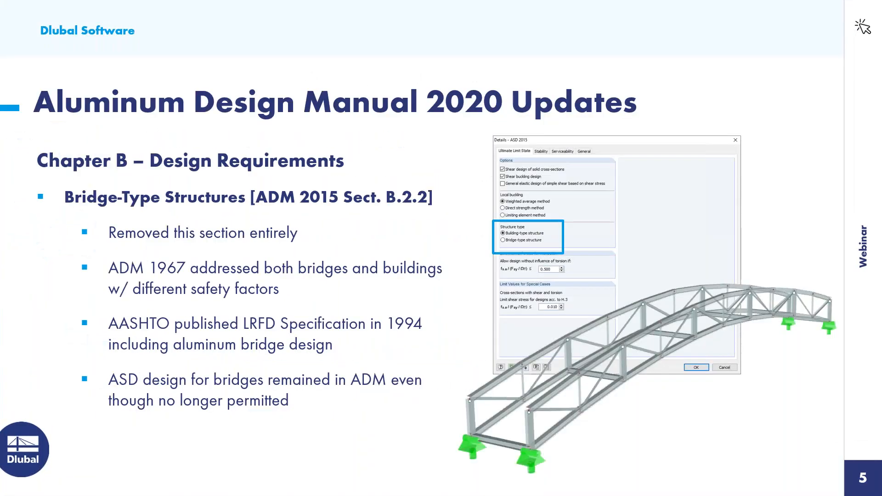
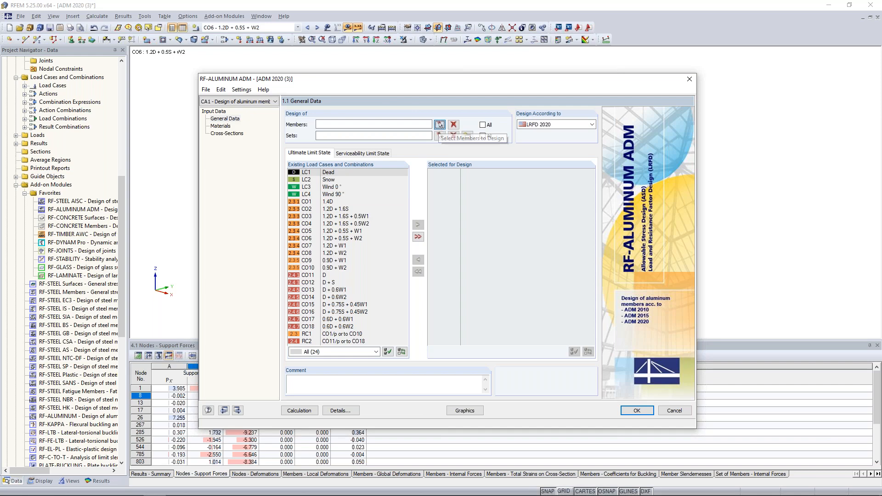
# Limit the model display to the generated Members by Type visibility for picking the members to design
pyautogui.keyDown('ctrl'); pyautogui.moveTo(593, 242); pyautogui.dragTo(366, 271, button='middle'); pyautogui.keyUp('ctrl')
pyautogui.click(73, 481)
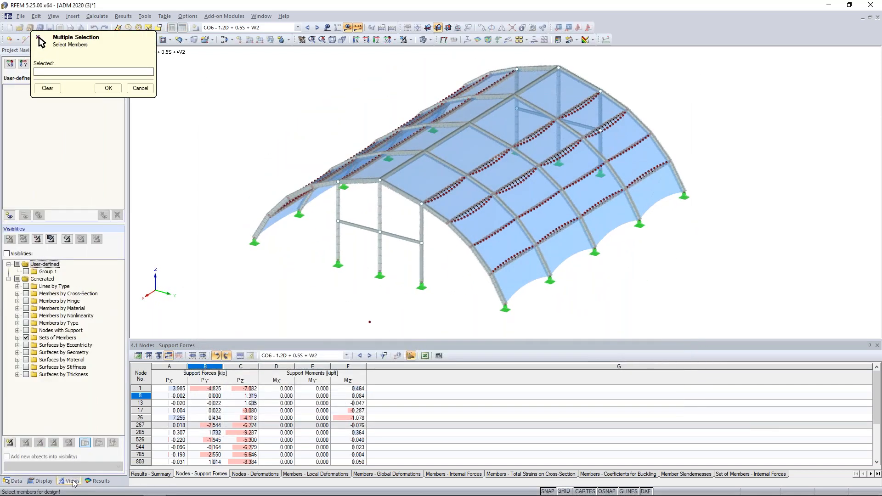
pyautogui.click(18, 323)
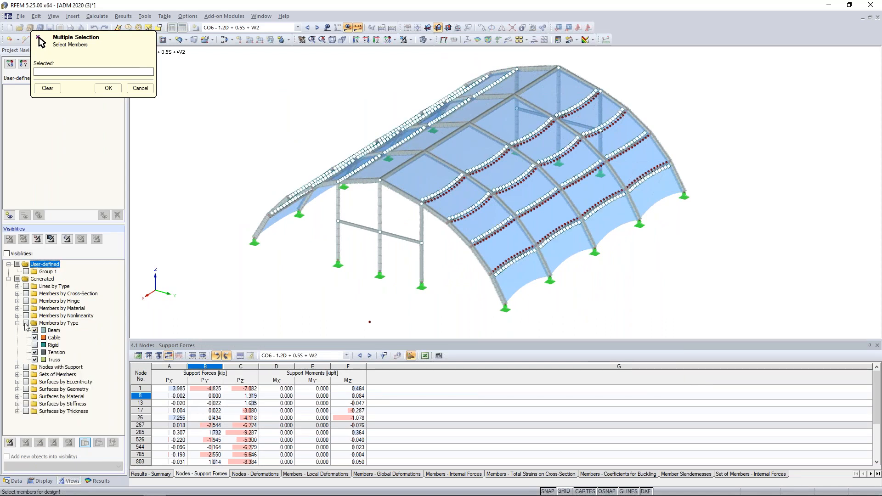
pyautogui.click(26, 323)
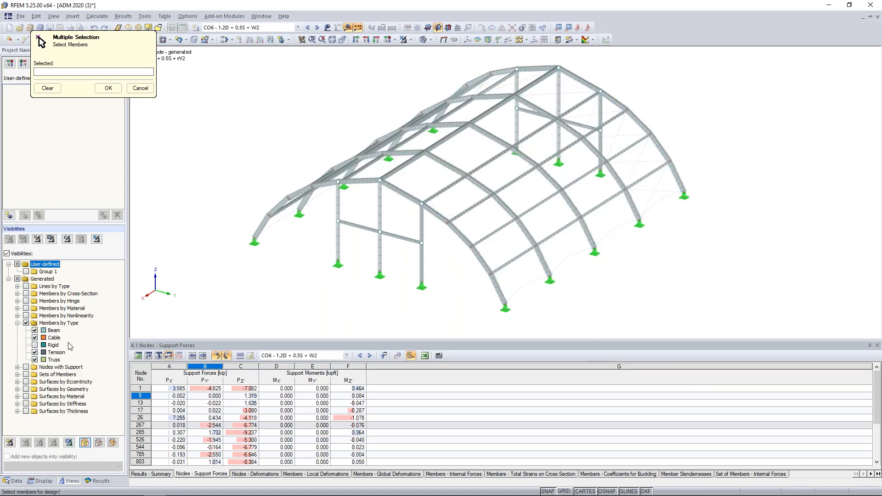
# Assign members 559, 560, 562, 564 and 566, between the first two arches, to the aluminum design
pyautogui.scroll(4, 457, 285)
pyautogui.moveTo(456, 285); pyautogui.dragTo(477, 300, button='middle')
pyautogui.click(535, 278)
pyautogui.click(508, 243)
pyautogui.click(485, 208)
pyautogui.click(457, 176)
pyautogui.click(400, 145)
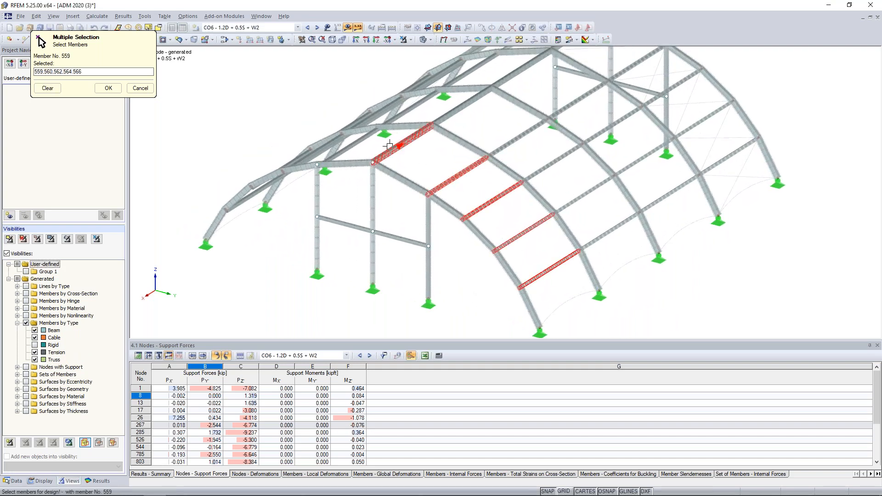
pyautogui.click(109, 87)
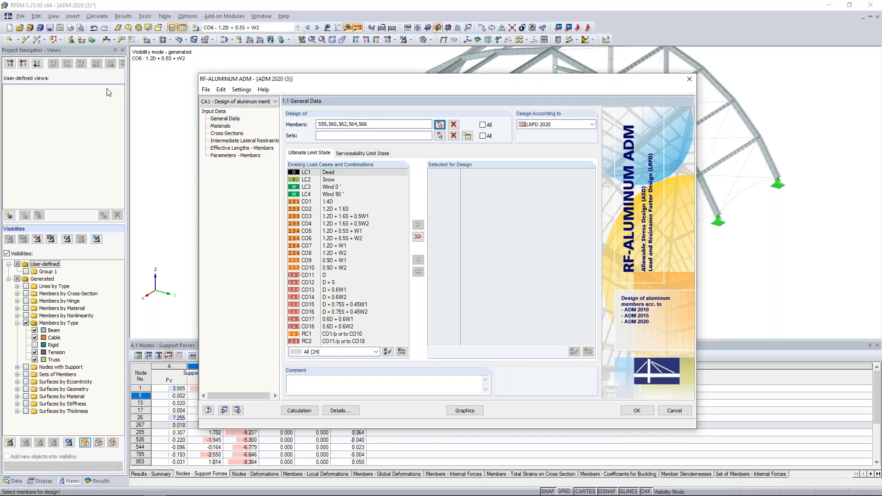
# Assign set of members 34, the front arch half, to the aluminum design
pyautogui.click(439, 135)
pyautogui.click(417, 179)
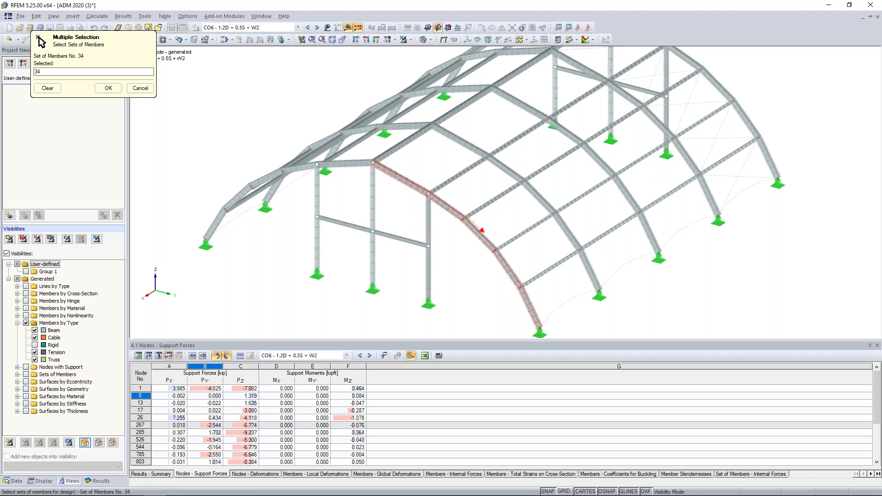
pyautogui.click(109, 88)
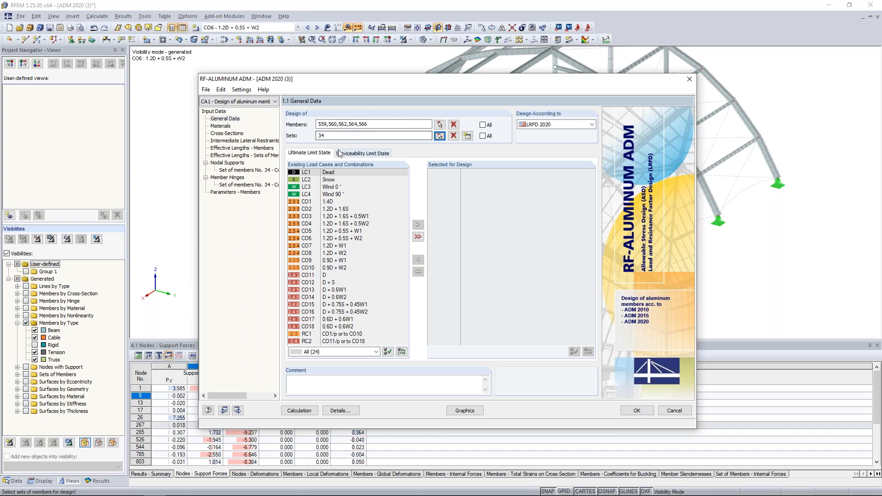
# Select load combinations CO1 to CO10 for the ultimate limit state design
pyautogui.click(340, 202)
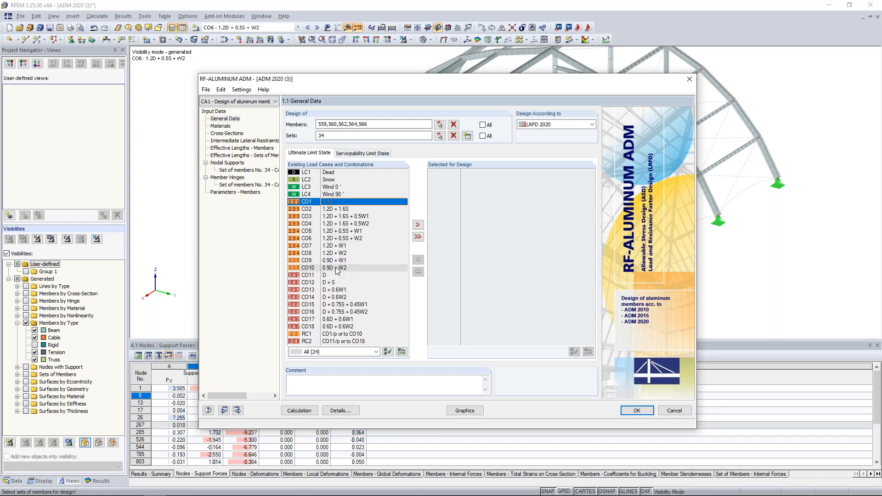
pyautogui.keyDown('shift'); pyautogui.click(336, 268); pyautogui.keyUp('shift')
pyautogui.click(418, 225)
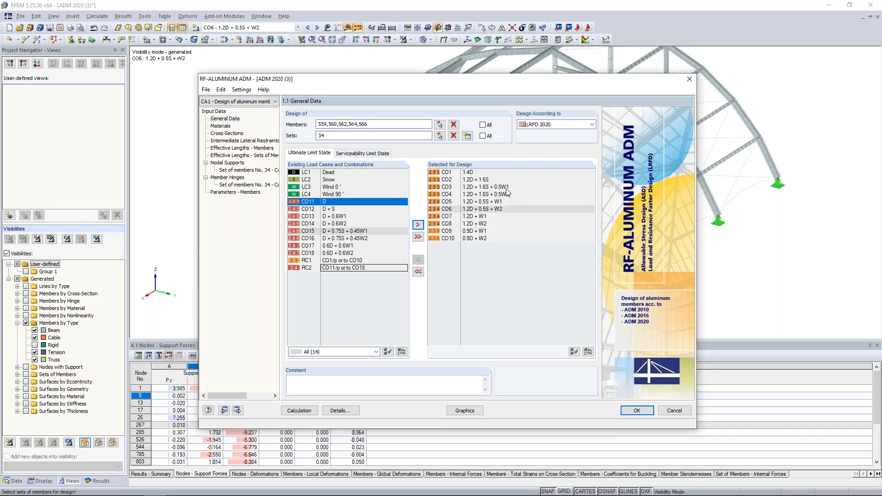
# Select load combinations CO11 to CO18 for the serviceability limit state design
pyautogui.click(342, 154)
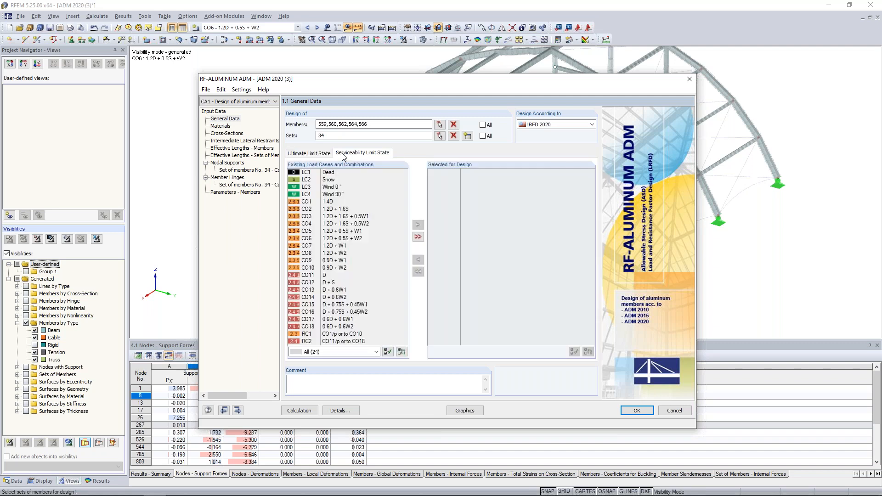
pyautogui.click(337, 274)
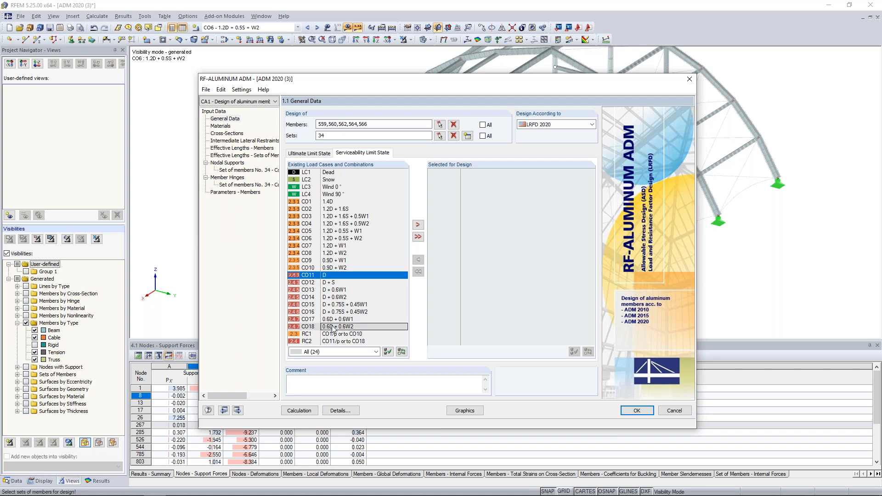
pyautogui.keyDown('shift'); pyautogui.click(334, 327); pyautogui.keyUp('shift')
pyautogui.click(418, 225)
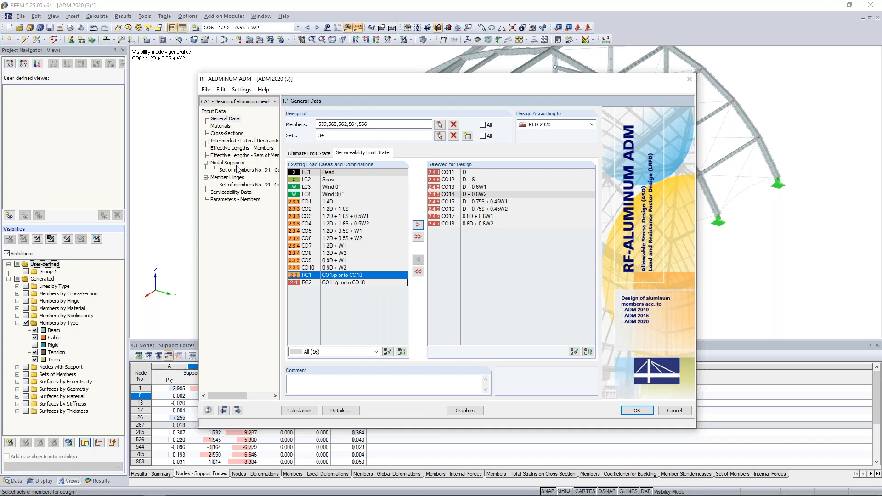
# Review the design materials, the SHAPE-THIN EXTRUSION 2 and RT 6 x 6 x .375 cross-sections, and the intermediate lateral restraints
pyautogui.click(223, 127)
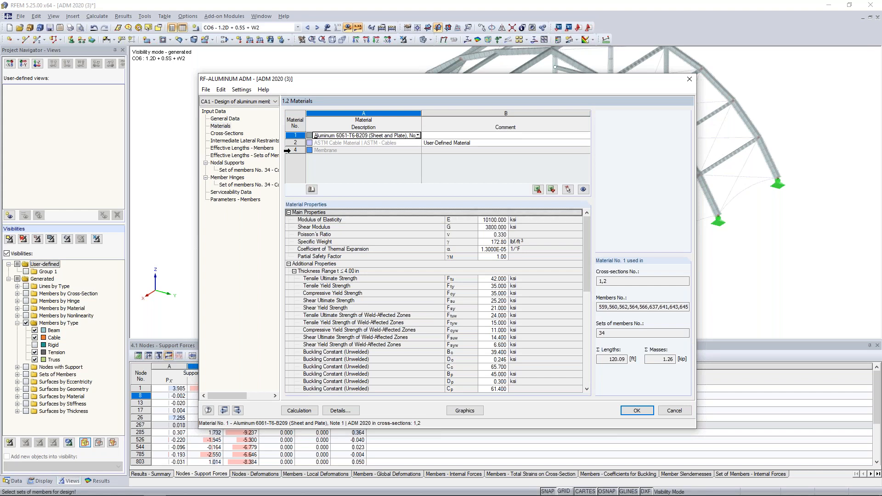
pyautogui.click(228, 133)
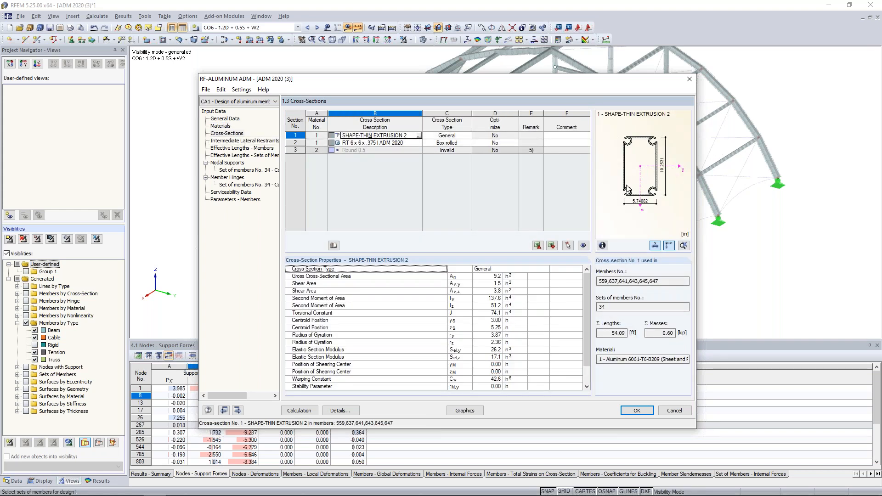
pyautogui.click(370, 142)
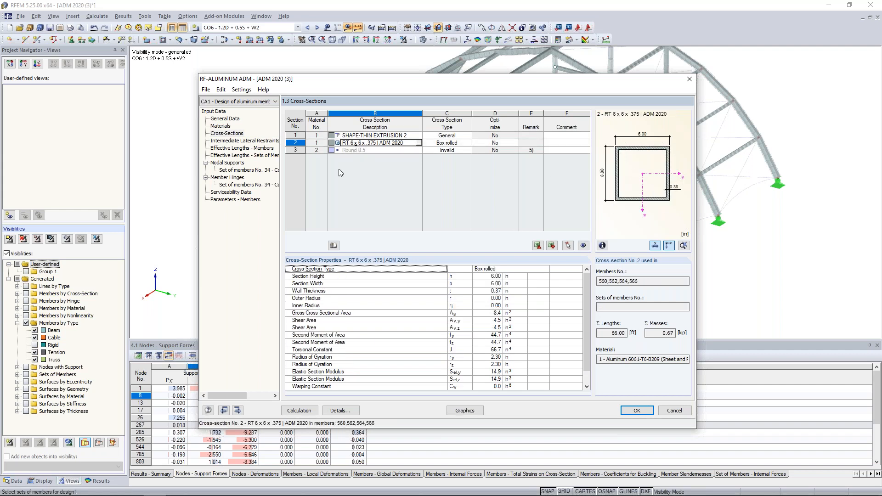
pyautogui.click(253, 141)
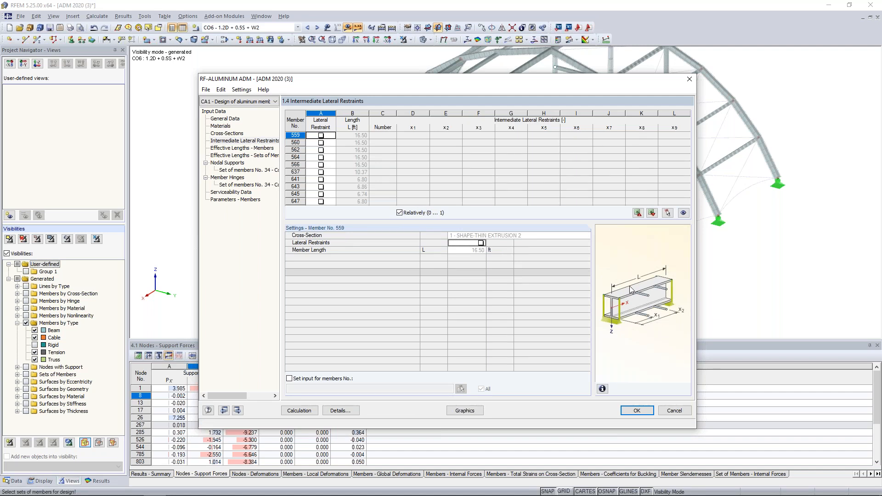
# Review the members' effective lengths and check member 559 in the model, keeping Eigenvalue as its Me calculation method
pyautogui.click(232, 148)
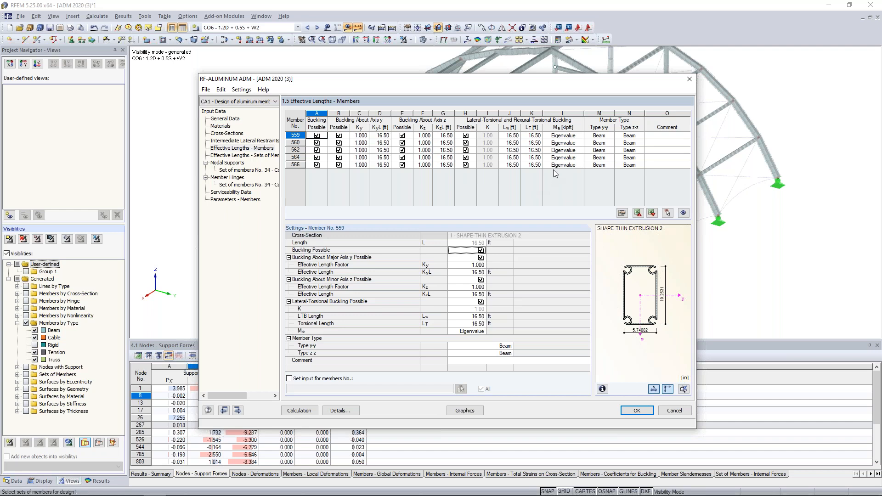
pyautogui.click(568, 137)
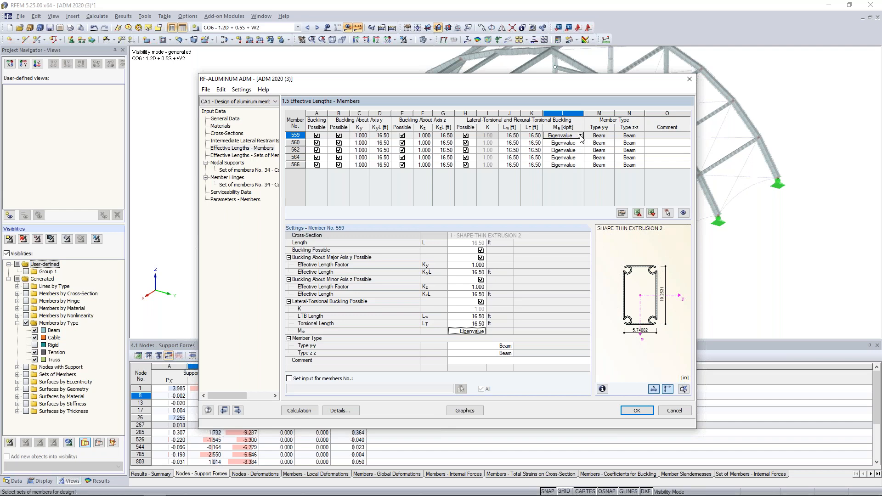
pyautogui.click(580, 136)
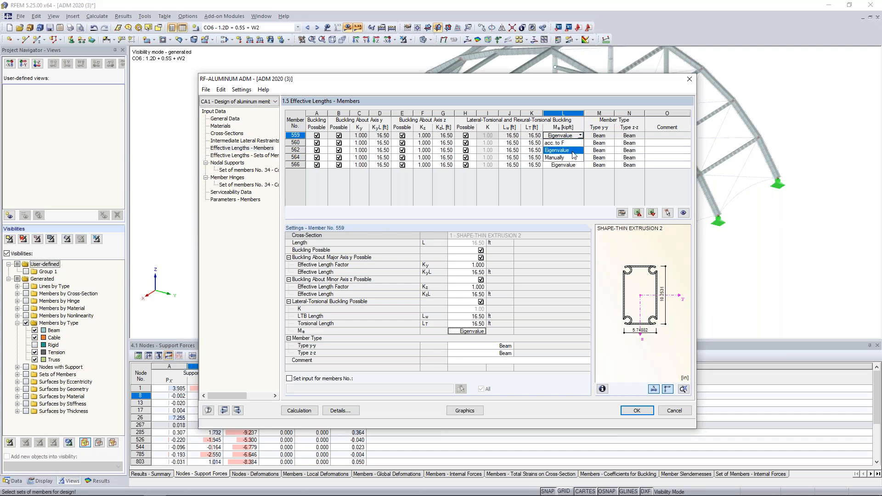
pyautogui.click(572, 152)
pyautogui.moveTo(572, 80); pyautogui.dragTo(542, 267)
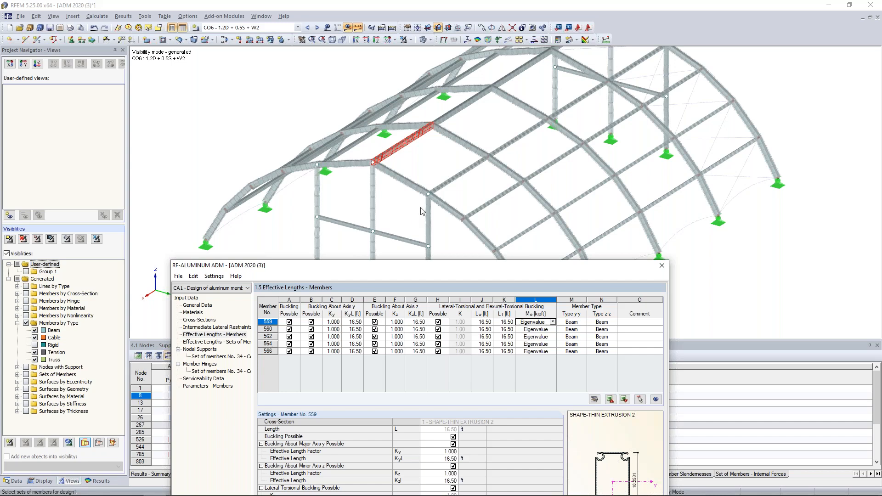
pyautogui.moveTo(473, 267); pyautogui.dragTo(477, 127)
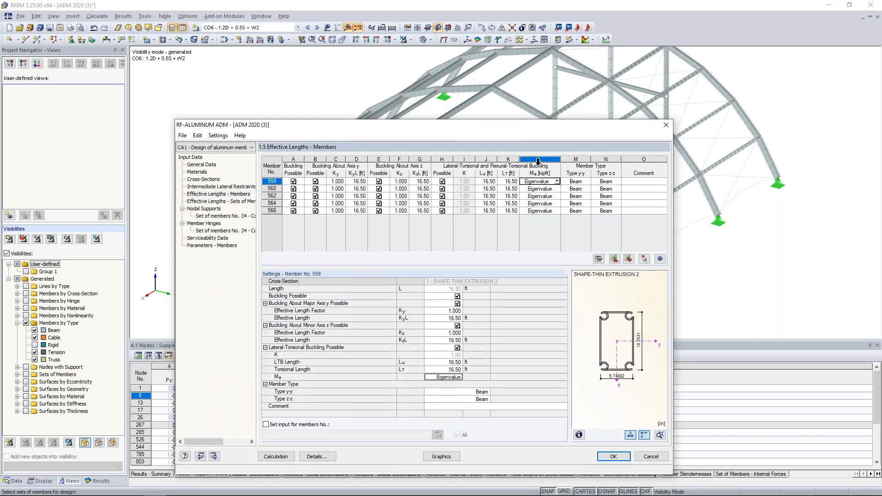
pyautogui.click(557, 182)
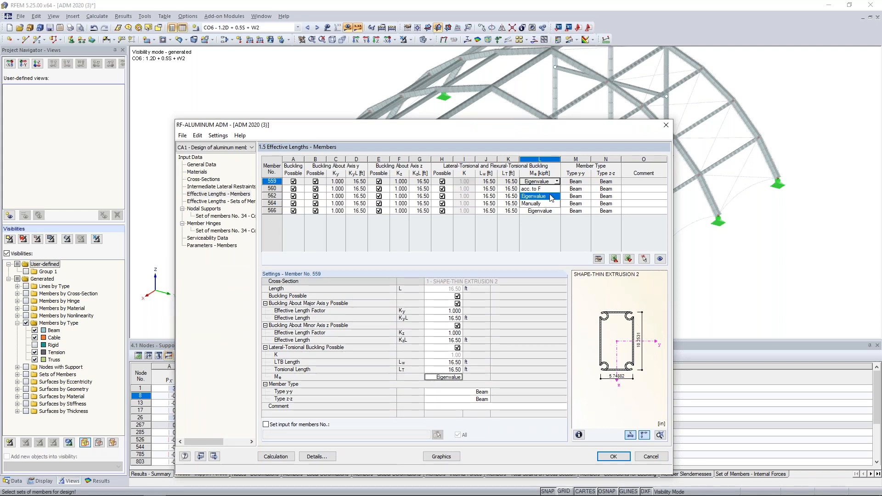
pyautogui.click(551, 196)
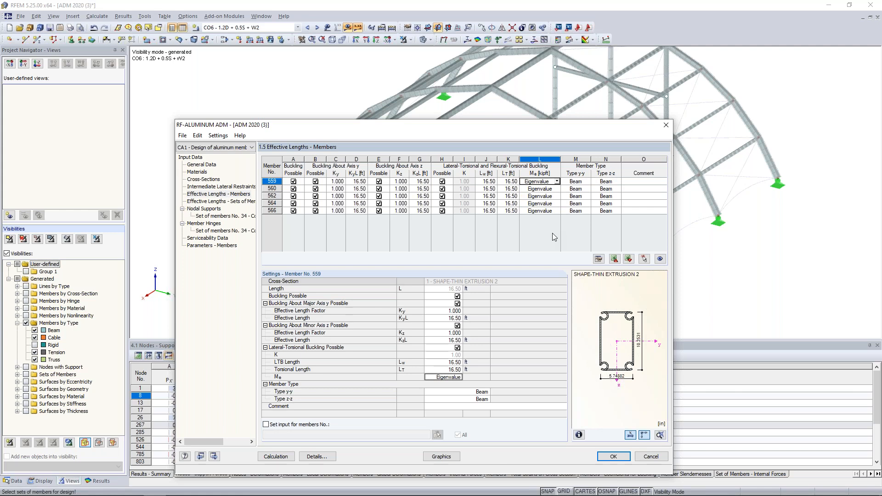
# Check the effective lengths of set of members 34 and bring up its nodal supports
pyautogui.click(220, 201)
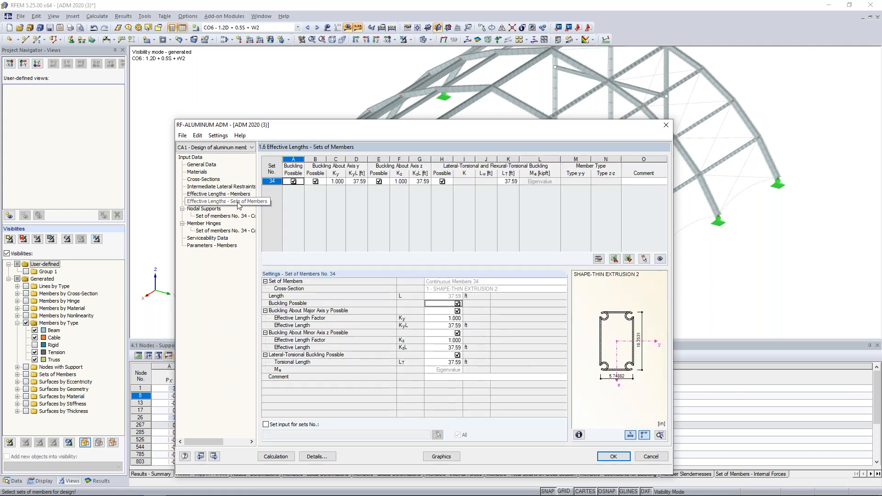
pyautogui.moveTo(470, 127); pyautogui.dragTo(500, 135)
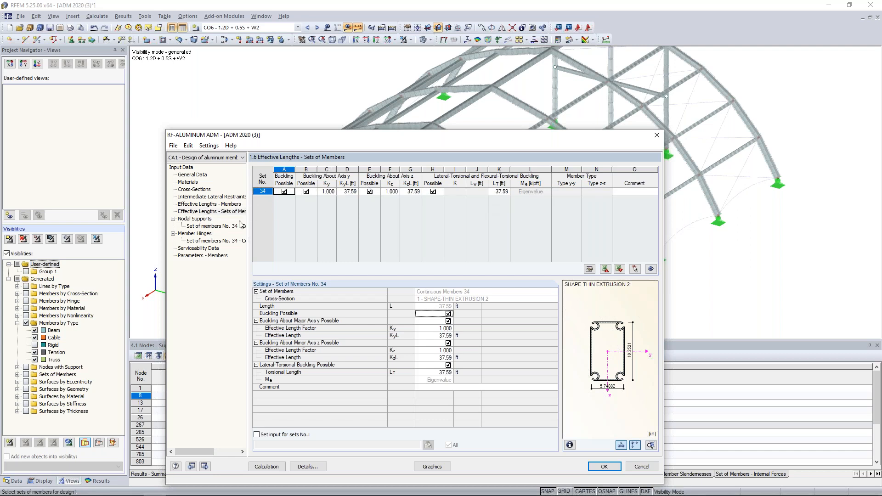
pyautogui.click(207, 227)
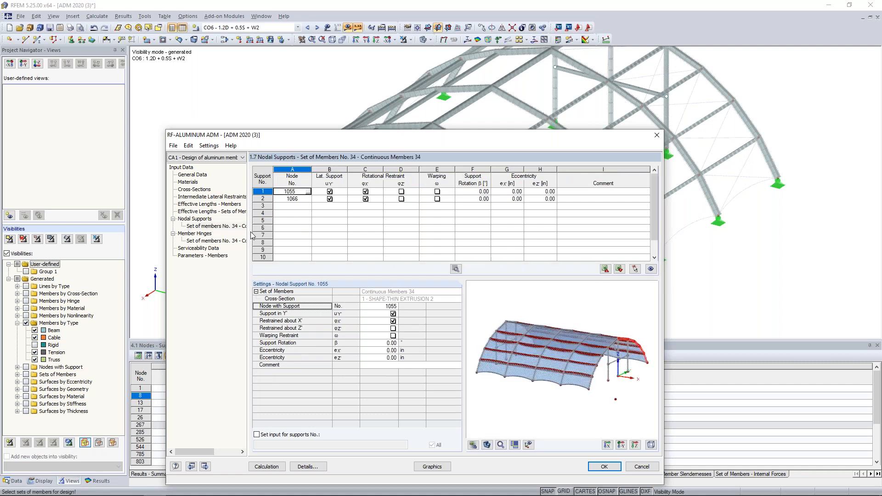
pyautogui.moveTo(372, 134); pyautogui.dragTo(385, 69)
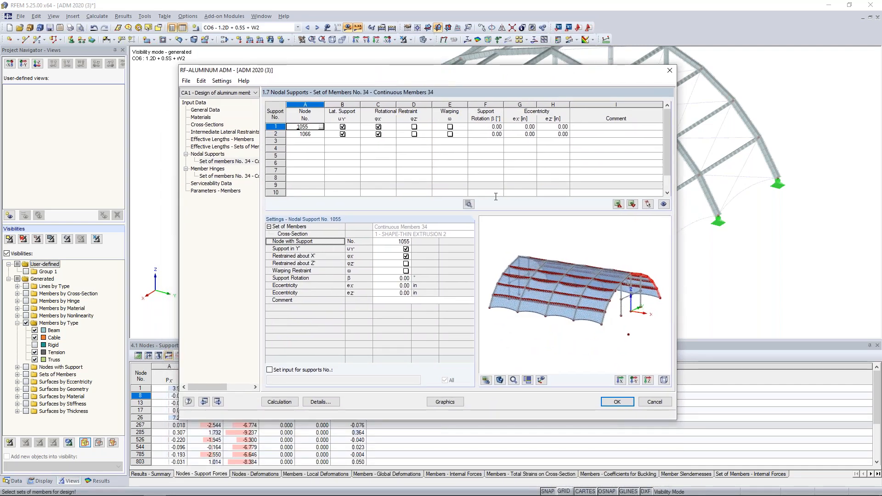
# Show only set 34 in the support preview, and at node 1066 release rotation about X' and restrain rotation about Z'
pyautogui.keyDown('ctrl'); pyautogui.moveTo(655, 263); pyautogui.dragTo(548, 285, button='middle'); pyautogui.keyUp('ctrl')
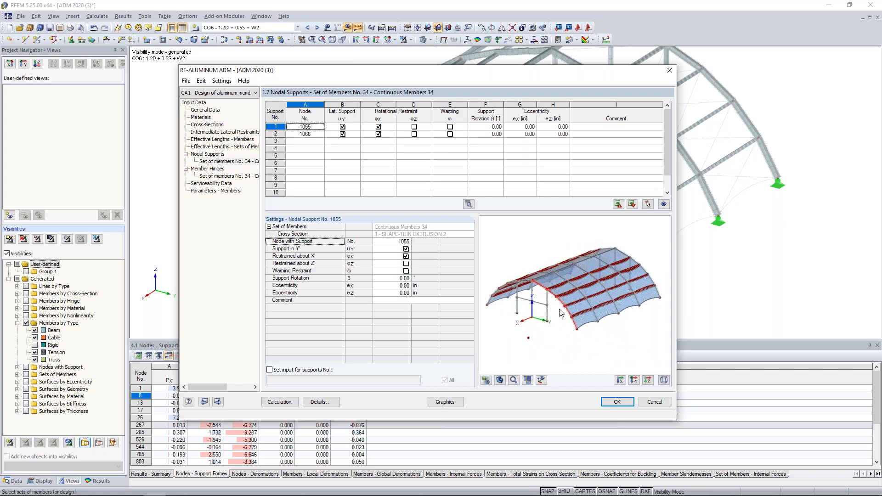
pyautogui.scroll(4, 561, 314)
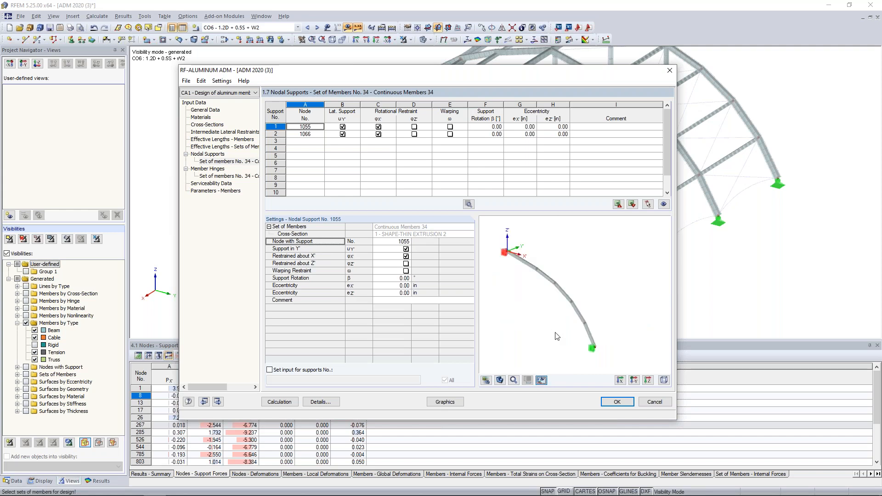
pyautogui.moveTo(567, 338); pyautogui.dragTo(577, 338, button='middle')
pyautogui.scroll(2, 521, 268)
pyautogui.moveTo(532, 279); pyautogui.dragTo(534, 264, button='middle')
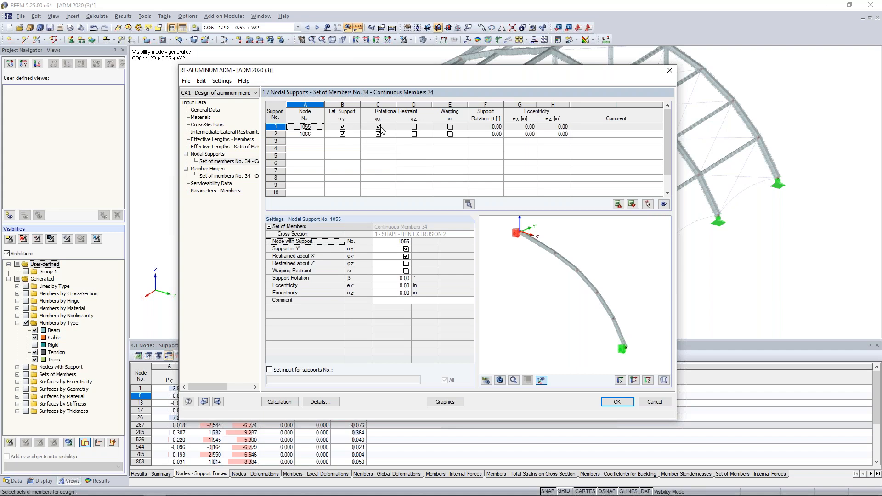
pyautogui.moveTo(518, 243); pyautogui.dragTo(522, 249, button='middle')
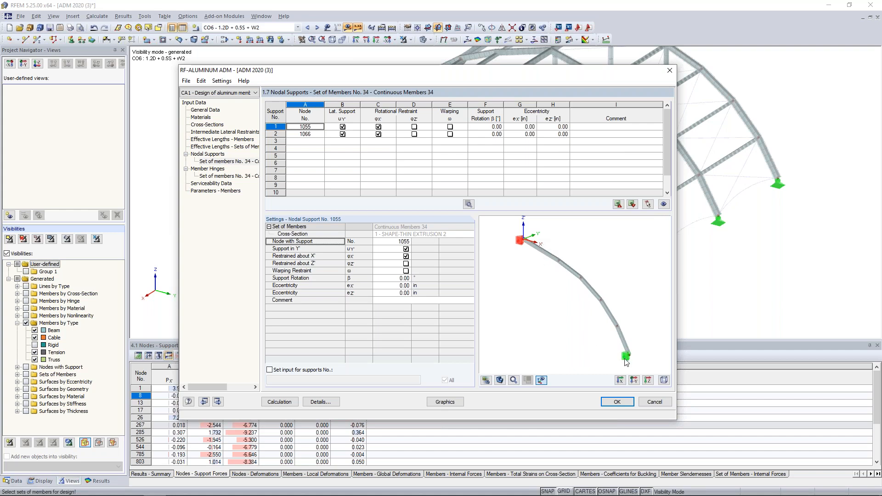
pyautogui.click(377, 134)
pyautogui.click(413, 134)
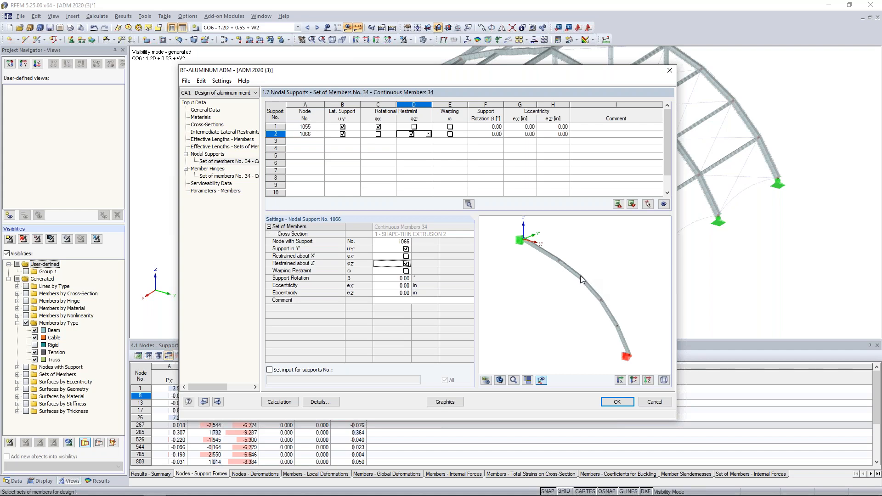
# Add nodal supports to set 34 at the intermediate arch nodes 1065, 1063, 1061 and 1059, picking them in the model
pyautogui.click(312, 141)
pyautogui.click(320, 141)
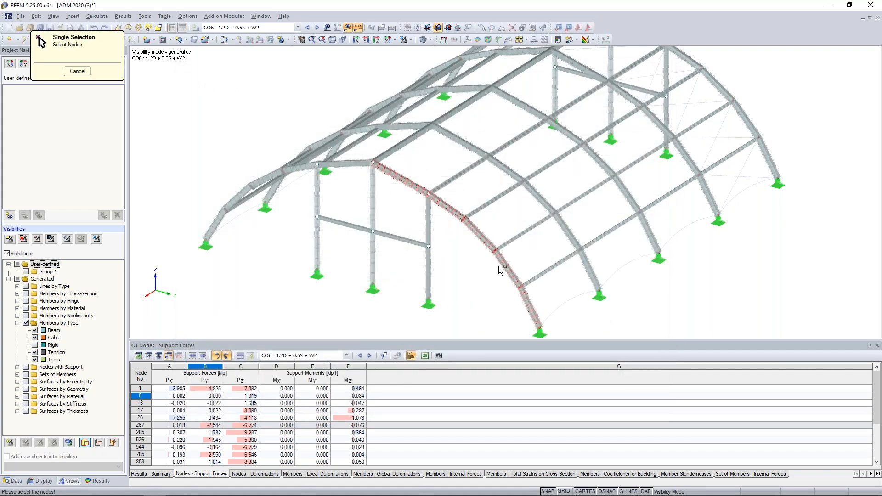
pyautogui.click(520, 287)
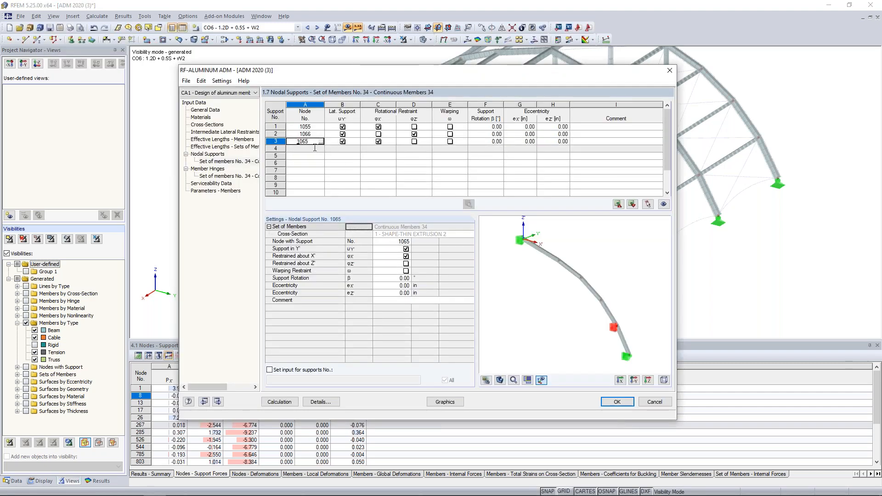
pyautogui.click(320, 142)
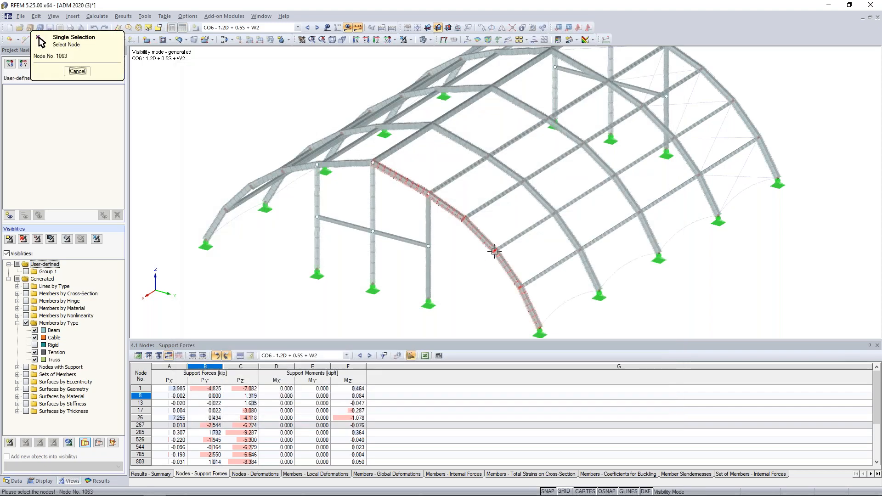
pyautogui.click(494, 251)
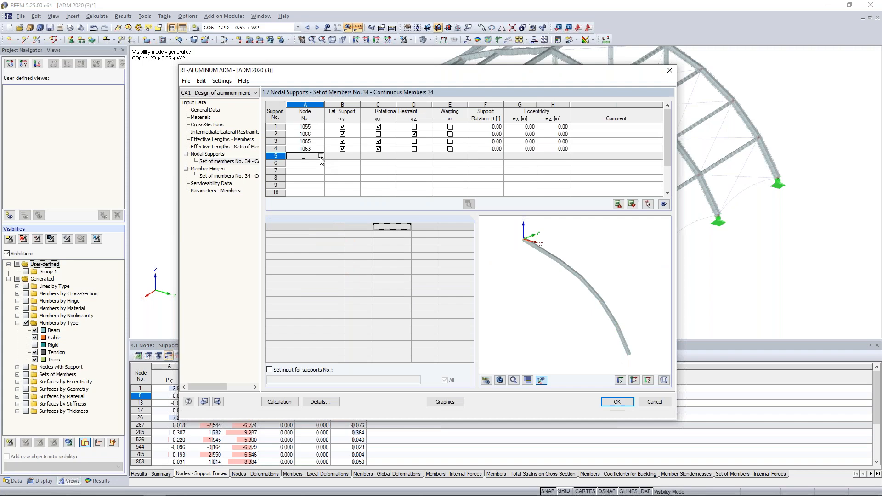
pyautogui.click(321, 157)
pyautogui.click(462, 221)
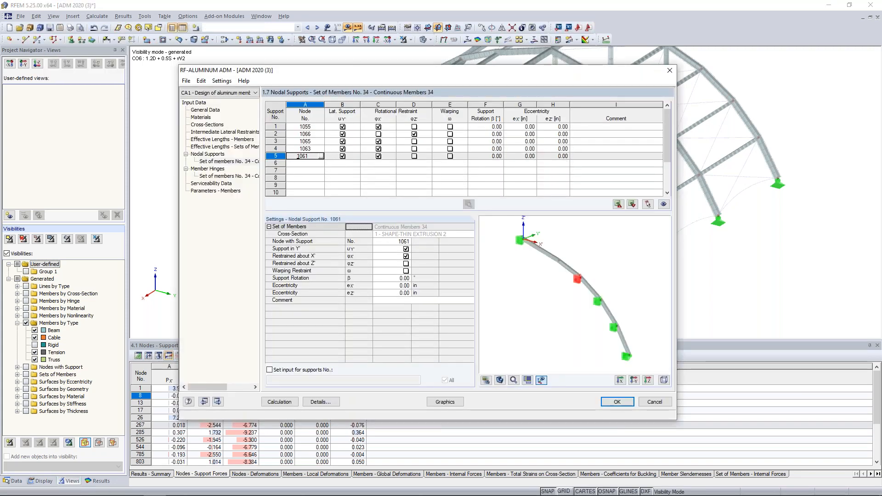
pyautogui.click(305, 163)
pyautogui.click(321, 163)
pyautogui.click(429, 198)
# Remove the X' rotational restraint at nodes 1065, 1063, 1061 and 1059, and return to the effective lengths of sets of members
pyautogui.click(377, 142)
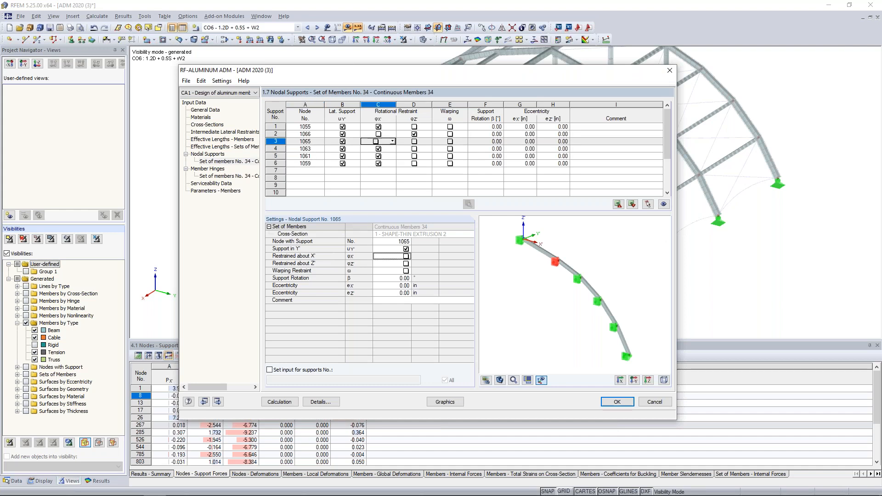
pyautogui.click(378, 149)
pyautogui.click(378, 156)
pyautogui.click(377, 163)
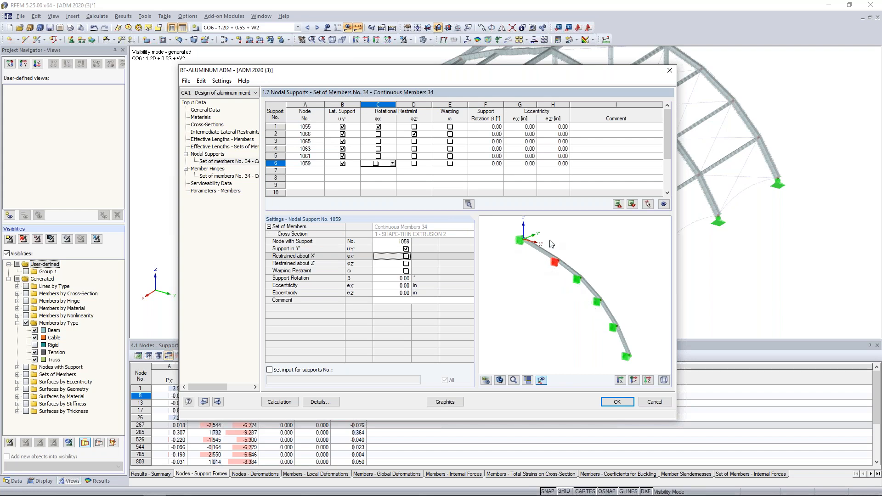
pyautogui.click(638, 302)
pyautogui.click(230, 147)
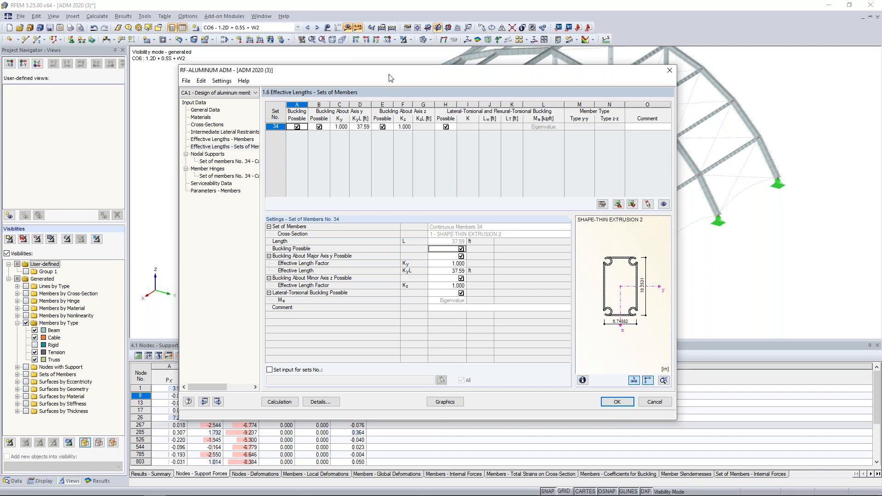
# Set the effective length KyL of set of members 34 to 27.20 ft for buckling about axis y
pyautogui.moveTo(390, 74); pyautogui.dragTo(414, 315)
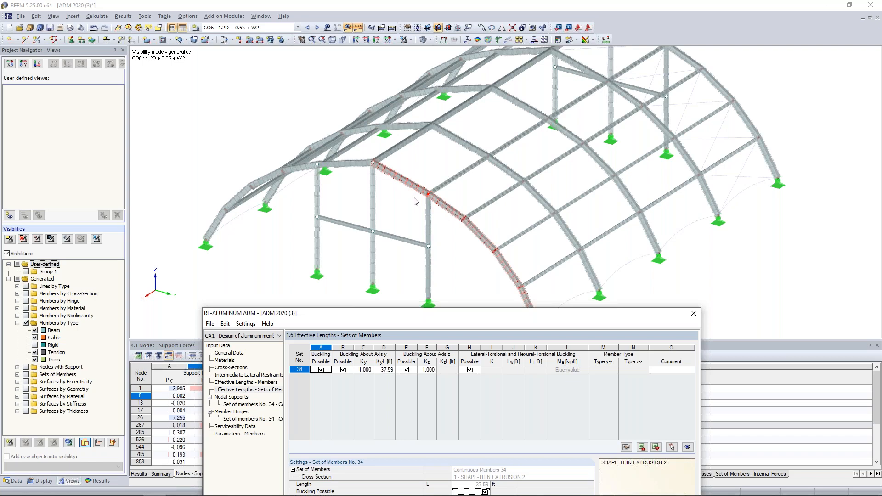
pyautogui.moveTo(450, 313); pyautogui.dragTo(442, 75)
pyautogui.click(373, 132)
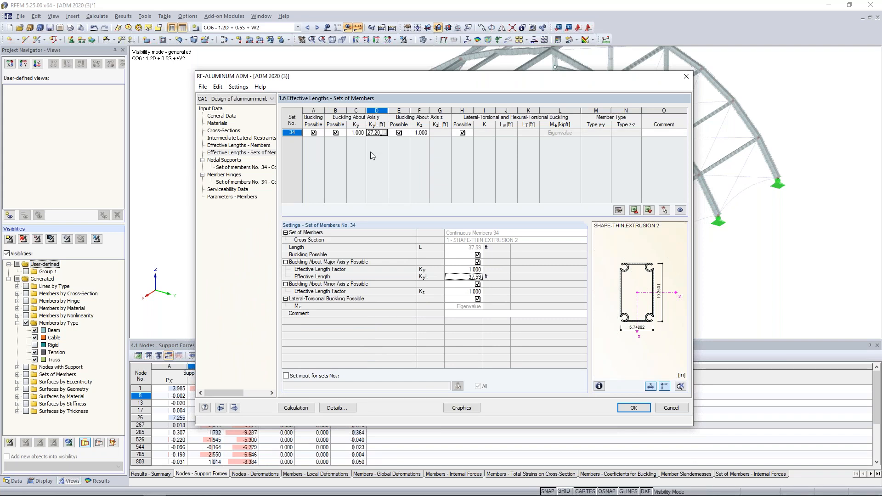
pyautogui.press('Return')
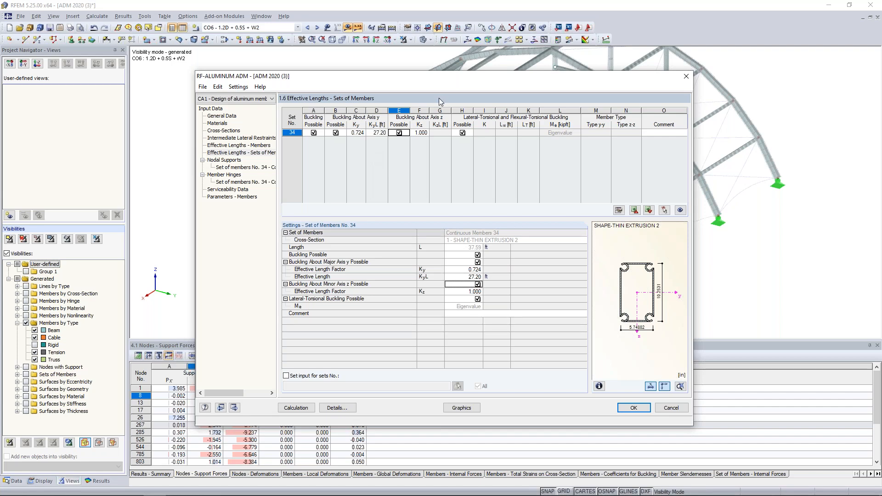
# Review the member hinge input for set of members 34 against the highlighted arch in the model
pyautogui.click(243, 175)
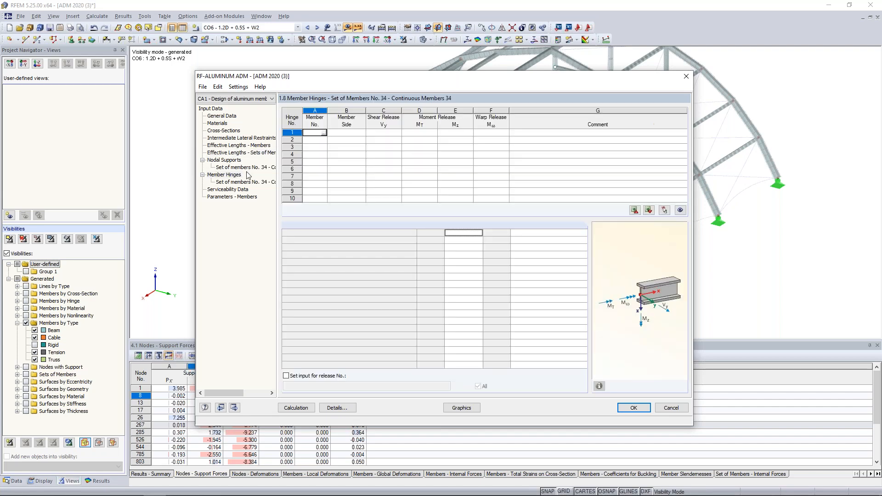
pyautogui.moveTo(328, 79); pyautogui.dragTo(328, 280)
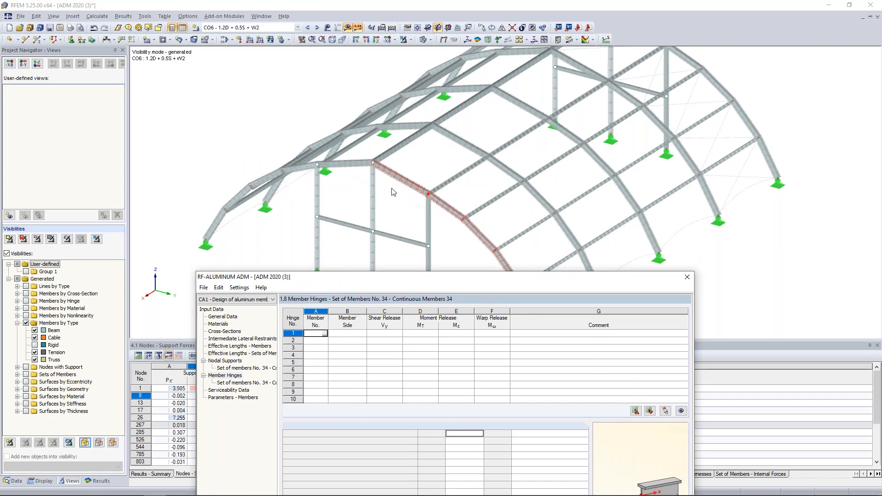
pyautogui.moveTo(493, 282); pyautogui.dragTo(491, 84)
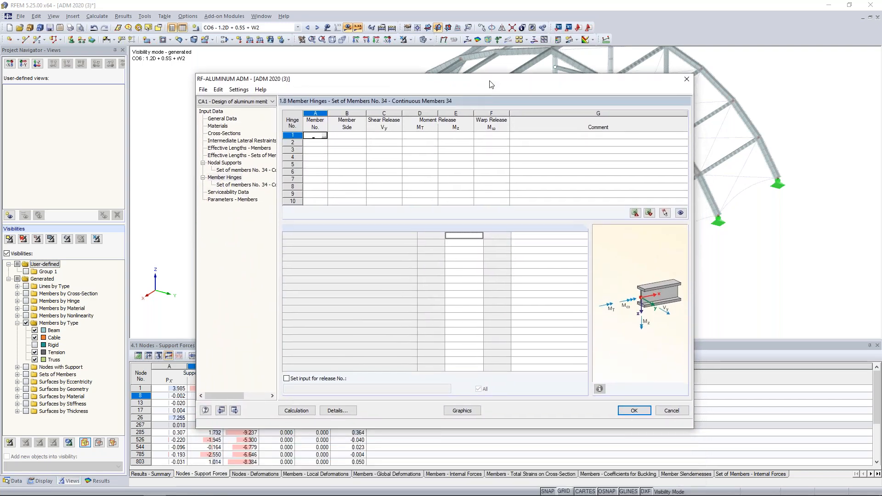
# Add members 559, 560, 562, 564 and 566 to the serviceability data, picking them in the model
pyautogui.click(230, 193)
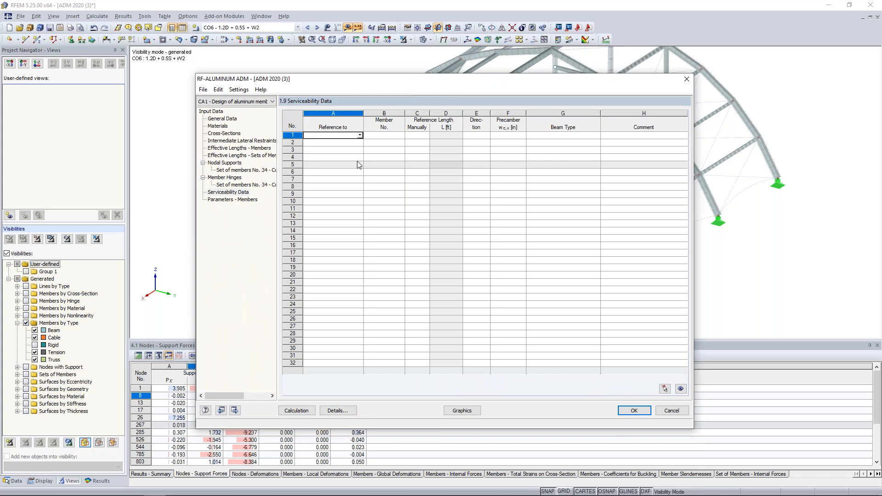
pyautogui.click(359, 135)
pyautogui.click(352, 146)
pyautogui.press('Tab')
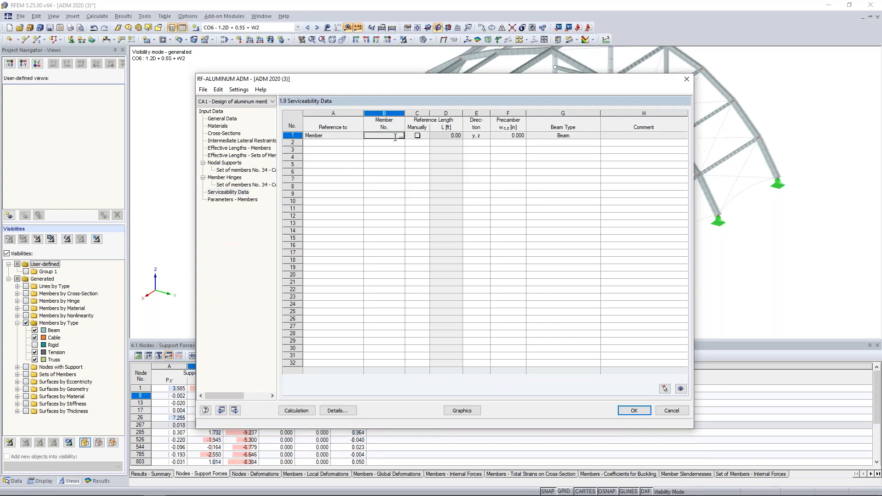
pyautogui.click(402, 135)
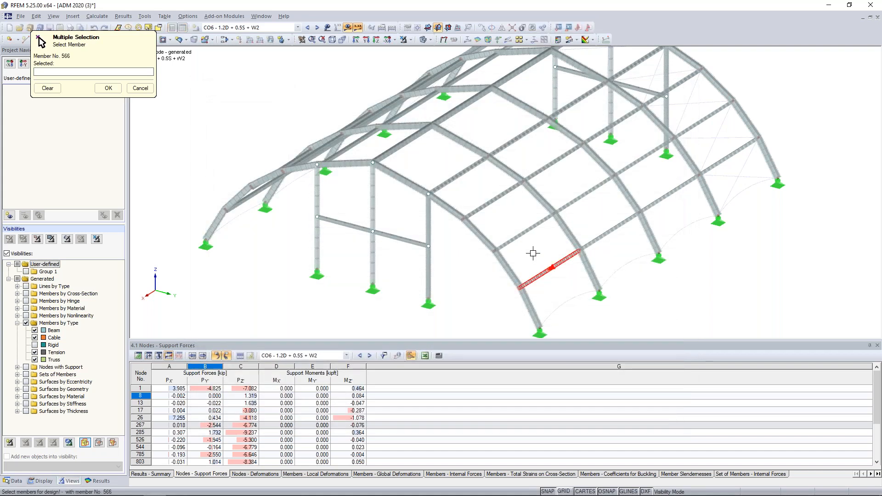
pyautogui.click(533, 254)
pyautogui.click(518, 229)
pyautogui.click(491, 202)
pyautogui.click(457, 177)
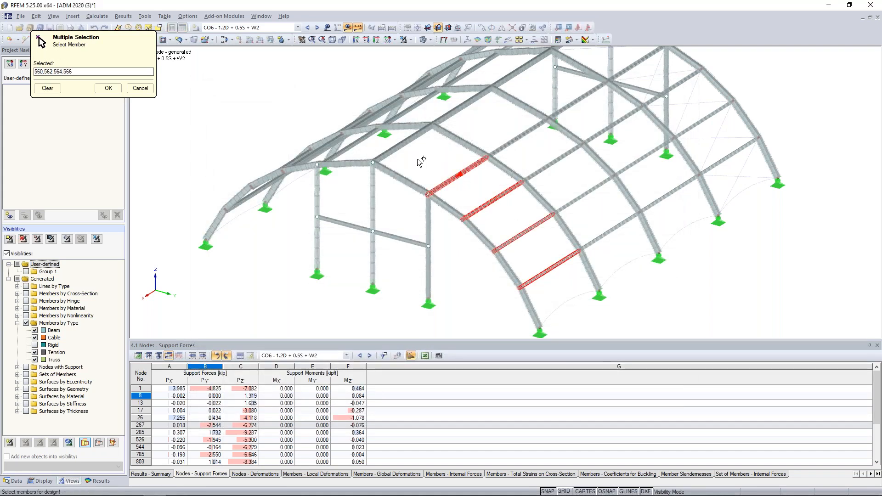
pyautogui.click(400, 143)
pyautogui.click(108, 88)
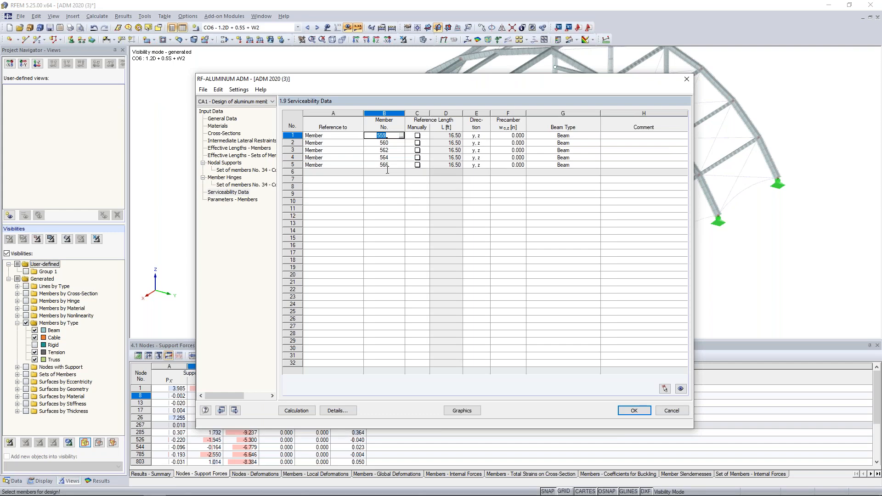
# Add set of members 34 to the serviceability data as a Set of Members entry
pyautogui.click(351, 173)
pyautogui.click(360, 172)
pyautogui.click(344, 187)
pyautogui.click(367, 173)
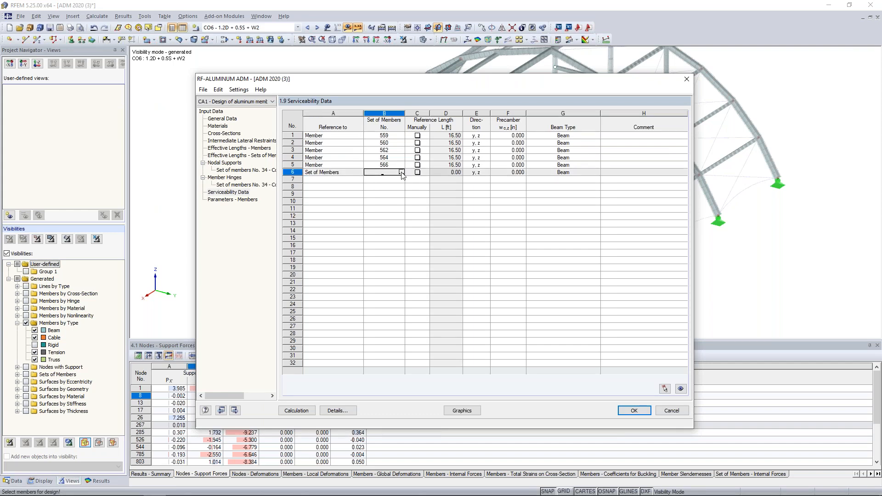
pyautogui.click(402, 172)
pyautogui.click(402, 188)
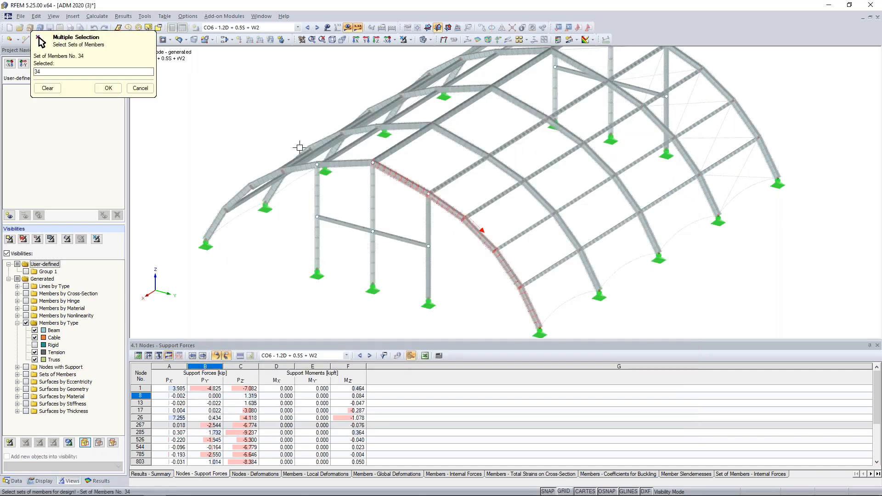
pyautogui.click(108, 88)
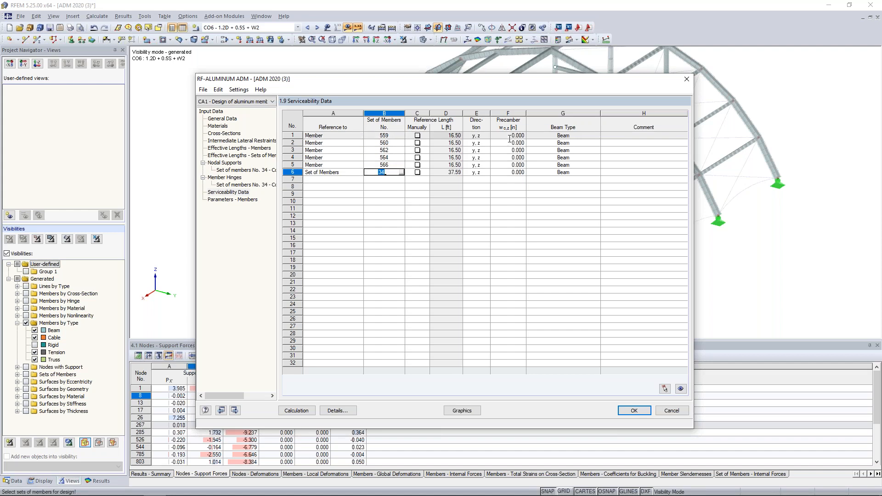
# Check the beam type options for member 559 in the serviceability data
pyautogui.click(580, 135)
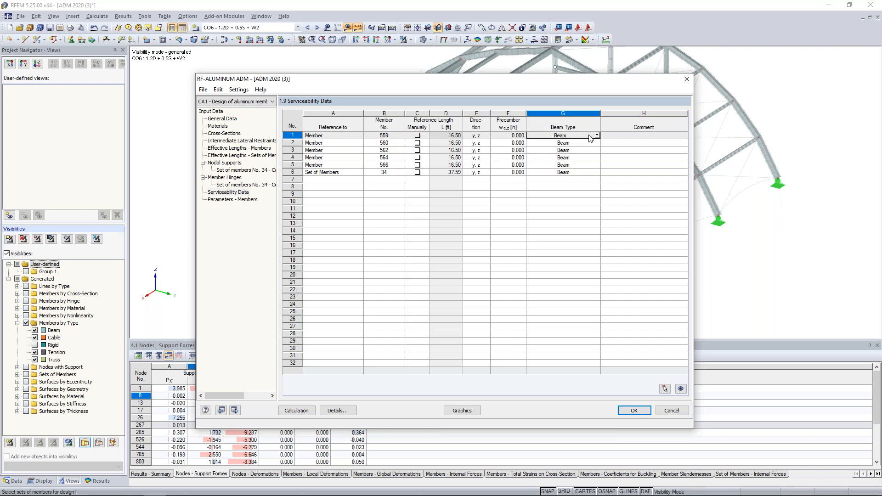
pyautogui.click(596, 136)
pyautogui.click(596, 135)
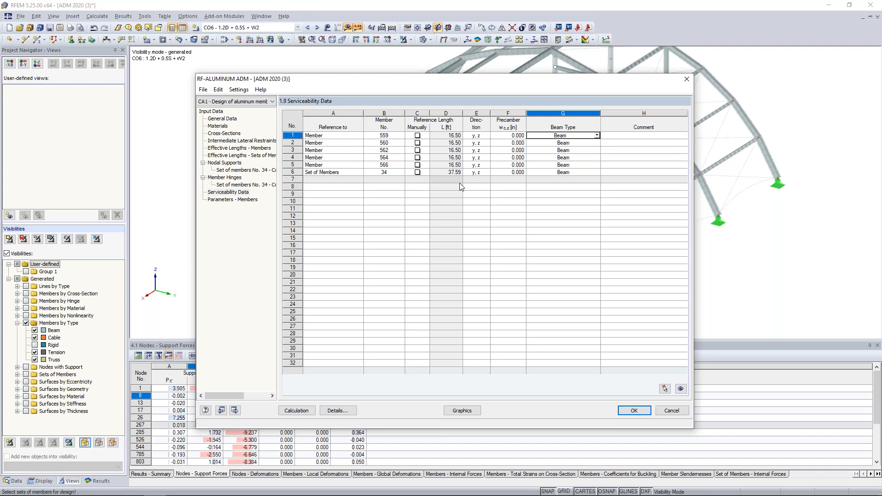
# Try the cross-sectional area for tension design on member 559, inspect its net area input, and switch the option off again
pyautogui.click(245, 201)
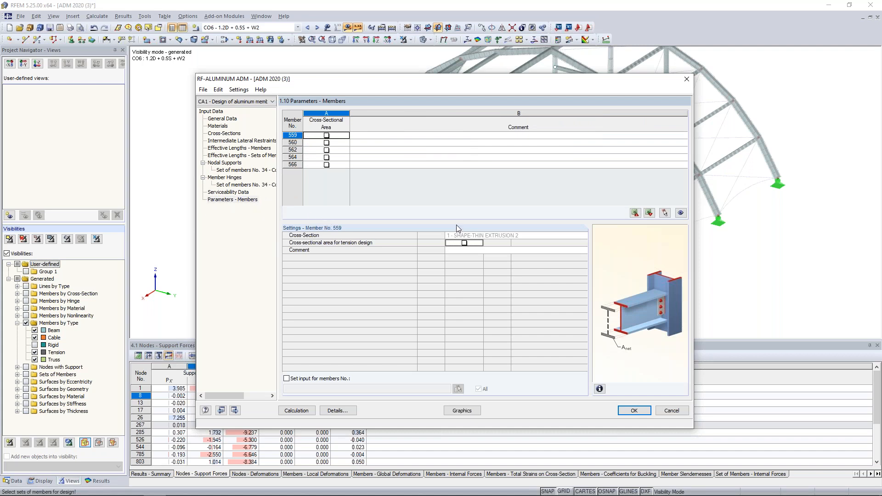
pyautogui.click(464, 243)
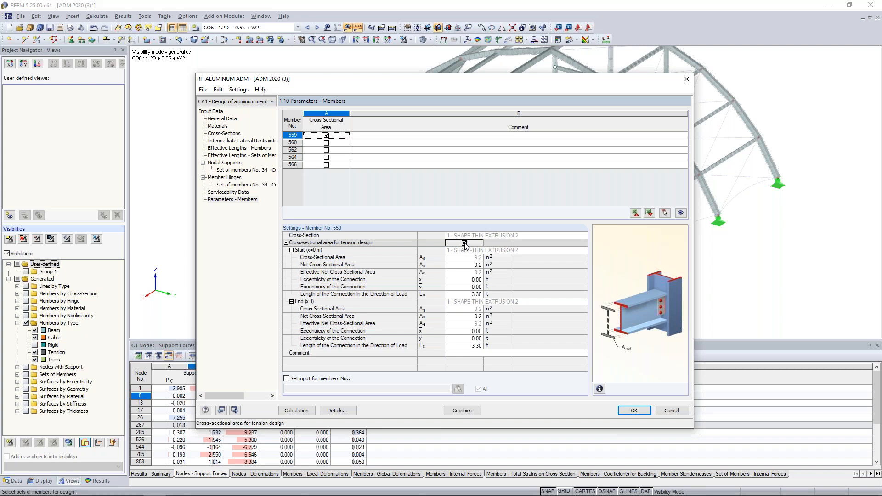
pyautogui.click(474, 265)
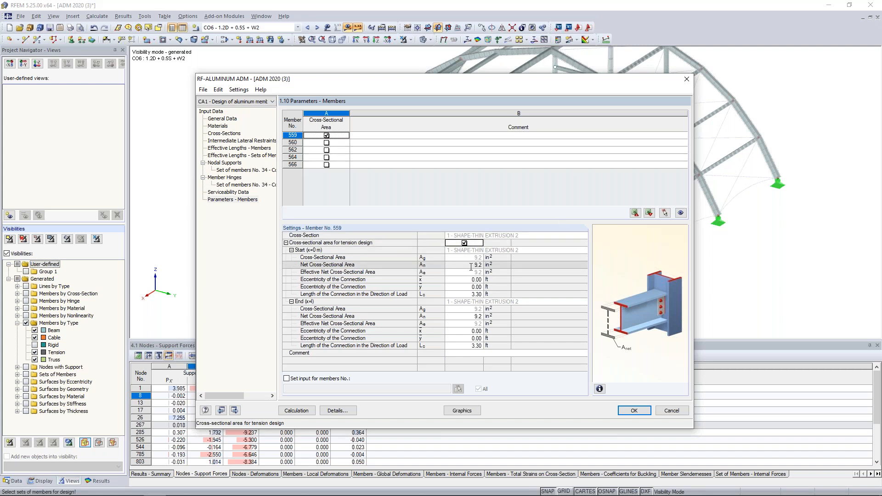
pyautogui.click(470, 266)
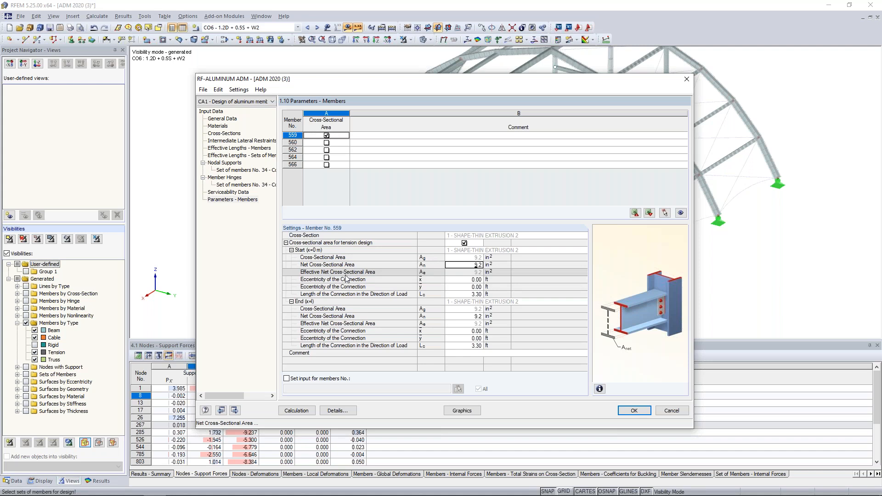
pyautogui.click(326, 135)
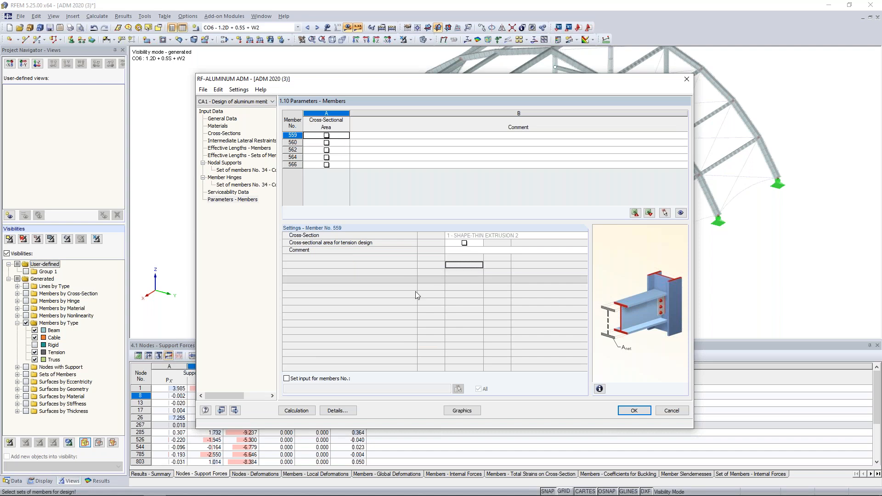
# Set the serviceability deflection limit to L/180 in the LRFD 2020 design details
pyautogui.click(337, 410)
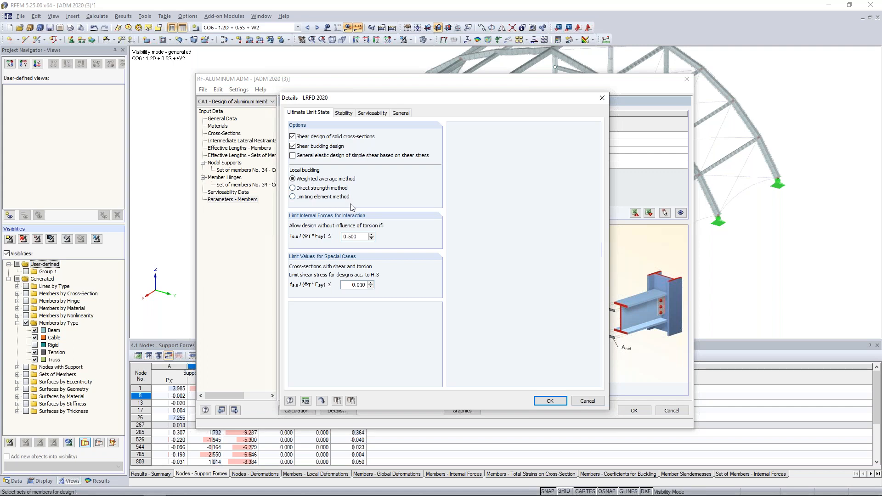
pyautogui.click(368, 113)
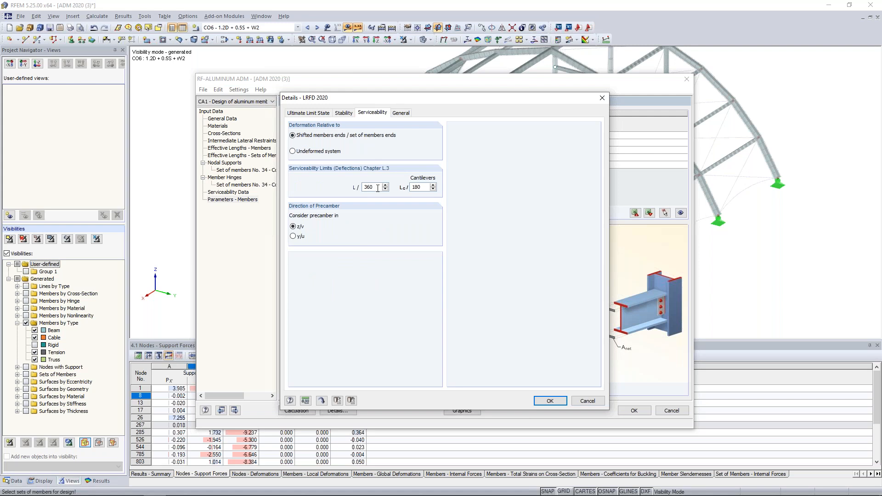
pyautogui.moveTo(376, 187); pyautogui.dragTo(343, 181)
pyautogui.write('180')
pyautogui.click(551, 400)
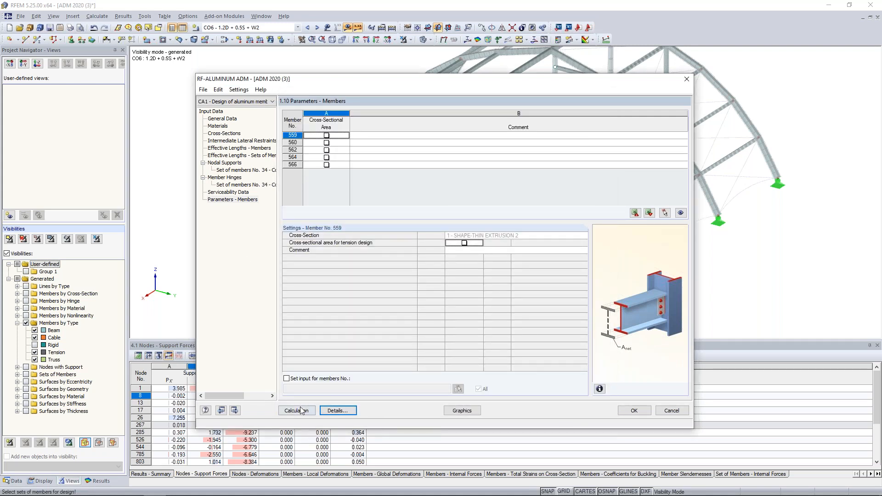
# Close the module with its input accepted, switch to model ADM 2020 (4), and open its RF-ALUMINUM ADM results
pyautogui.click(631, 410)
pyautogui.click(261, 16)
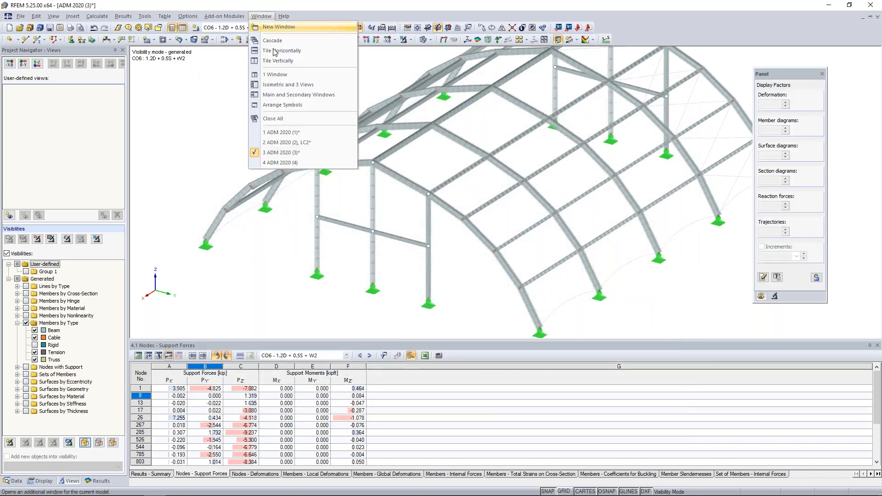
pyautogui.click(274, 164)
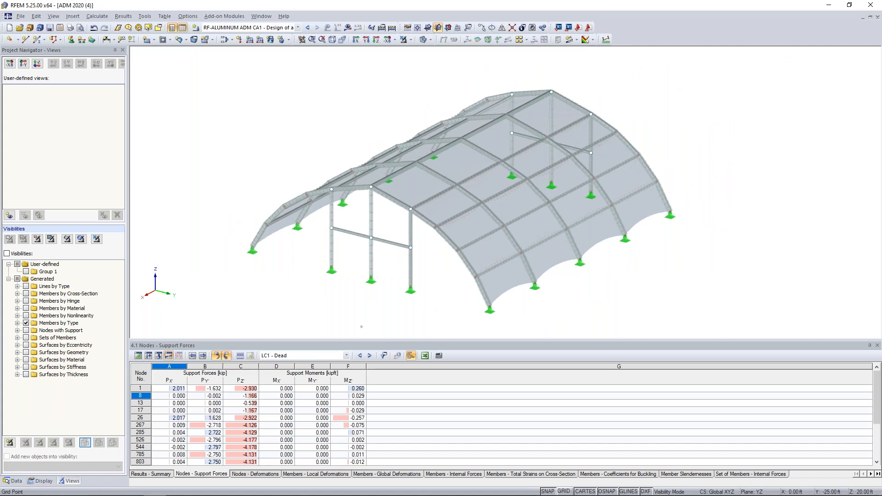
pyautogui.click(230, 17)
pyautogui.click(229, 27)
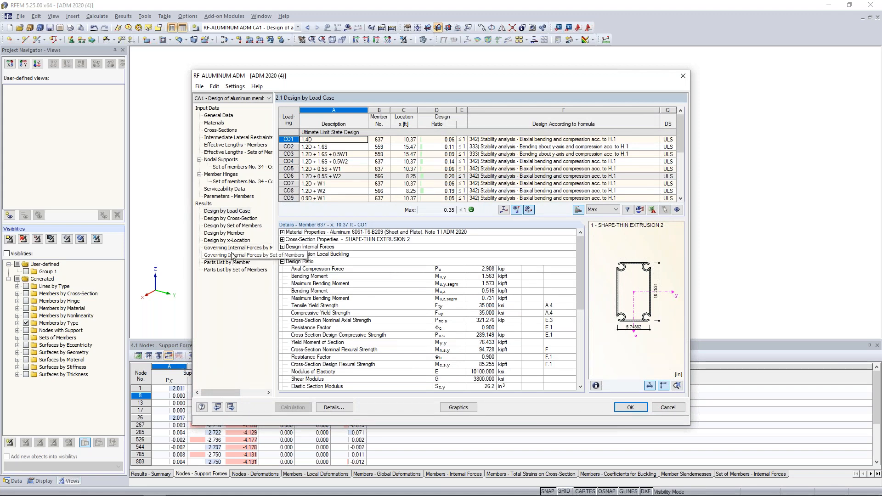
# Examine the design checks by member for members 559 and 560, comparing them with the highlighted members in the model
pyautogui.click(232, 233)
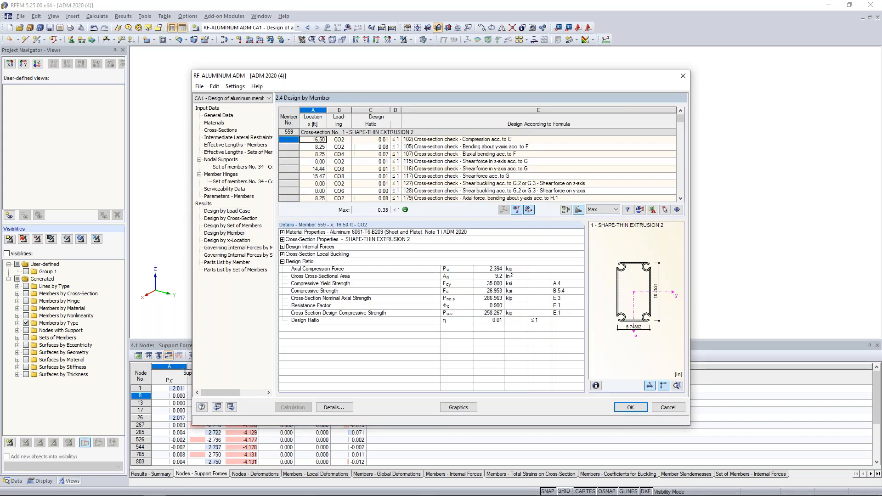
pyautogui.moveTo(416, 76); pyautogui.dragTo(393, 234)
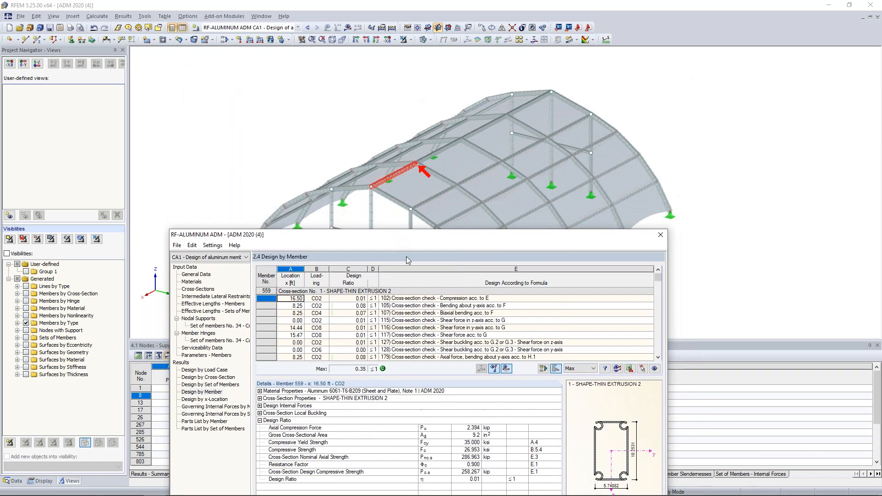
pyautogui.scroll(-4, 423, 316)
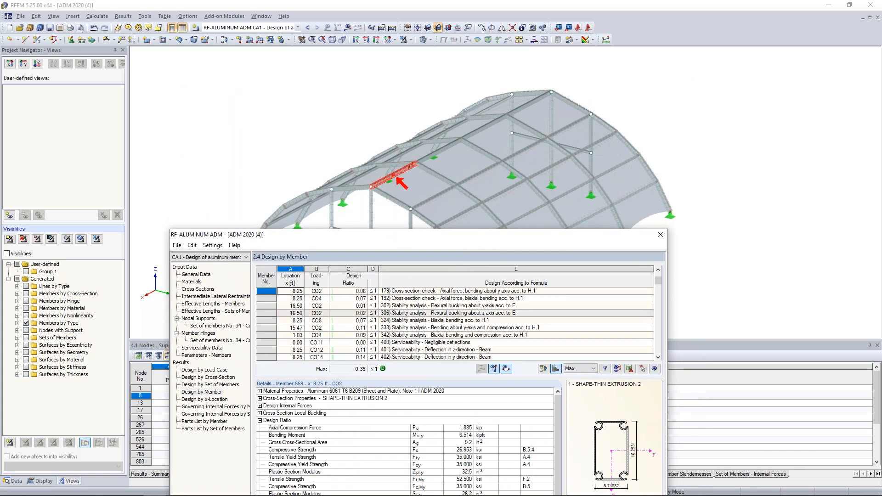
pyautogui.scroll(-5, 454, 321)
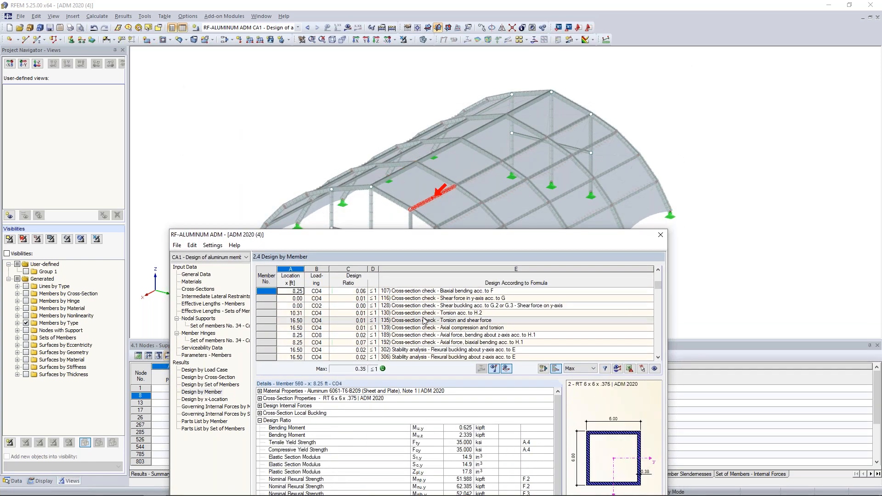
pyautogui.scroll(-3, 506, 265)
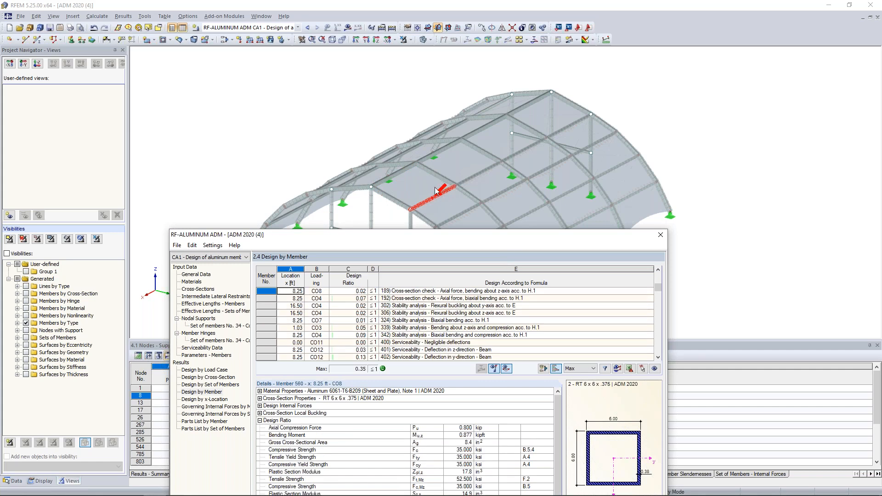
pyautogui.moveTo(433, 237); pyautogui.dragTo(454, 101)
pyautogui.scroll(1, 448, 182)
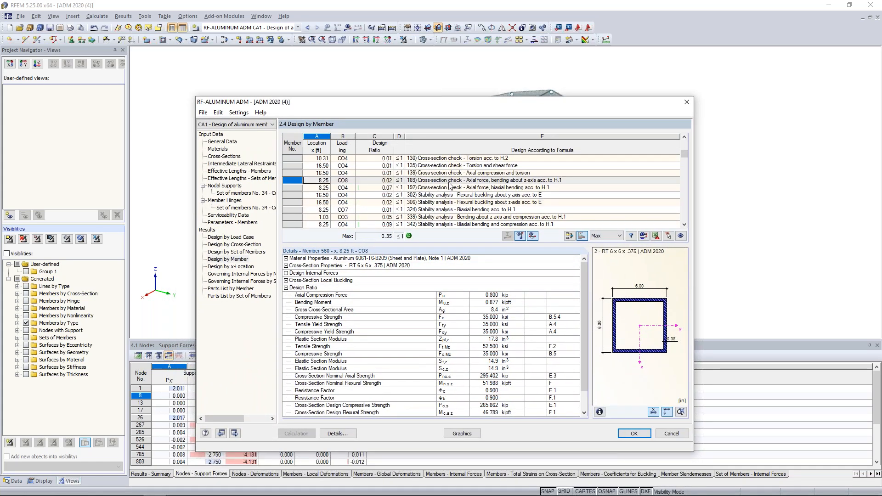
pyautogui.scroll(4, 449, 184)
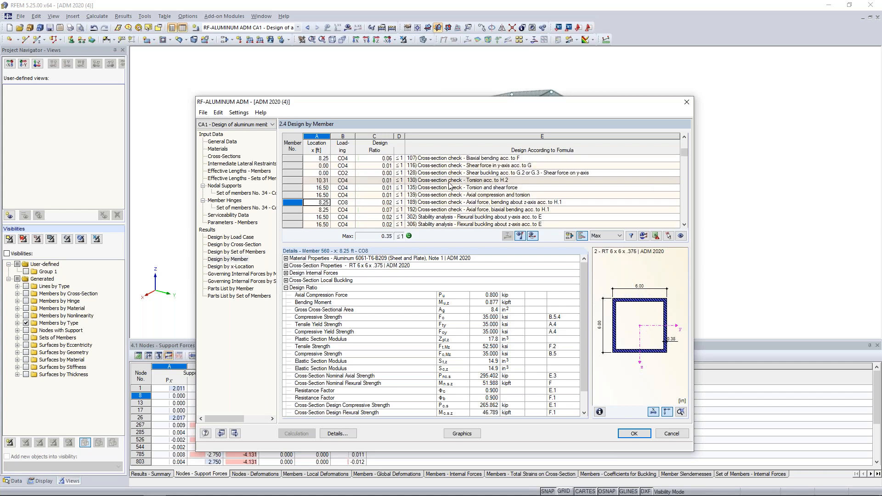
pyautogui.scroll(2, 449, 185)
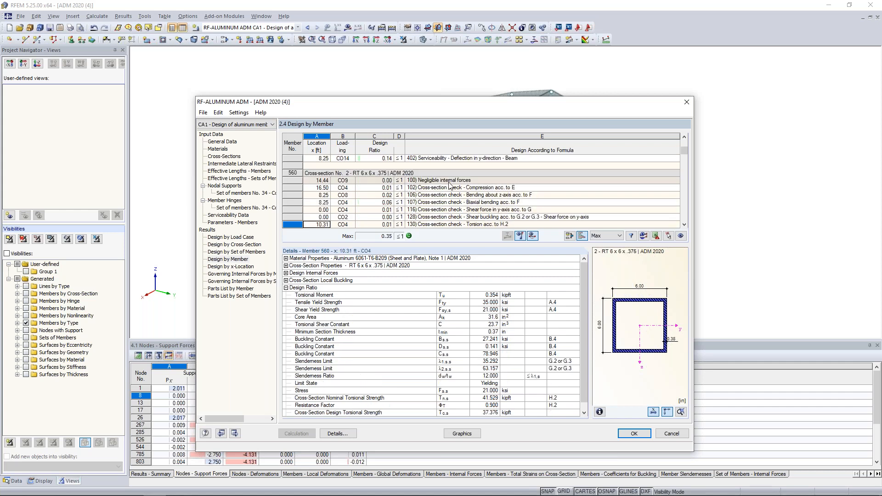
# Examine member 559's cross-section checks for compression, bending about the y-axis, biaxial bending and shear force
pyautogui.scroll(6, 450, 185)
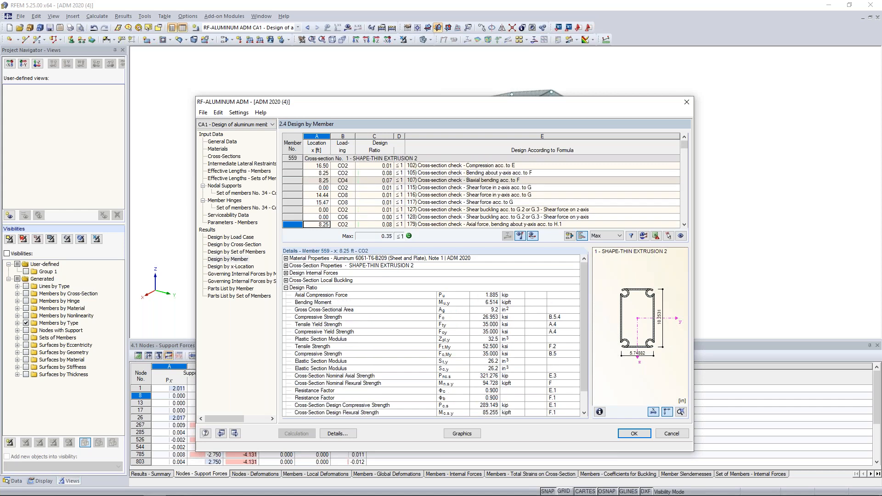
pyautogui.click(439, 166)
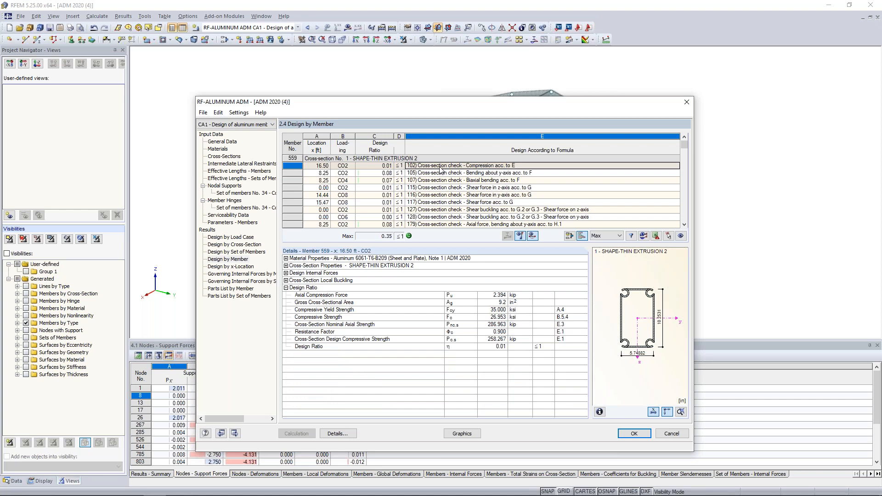
pyautogui.click(439, 173)
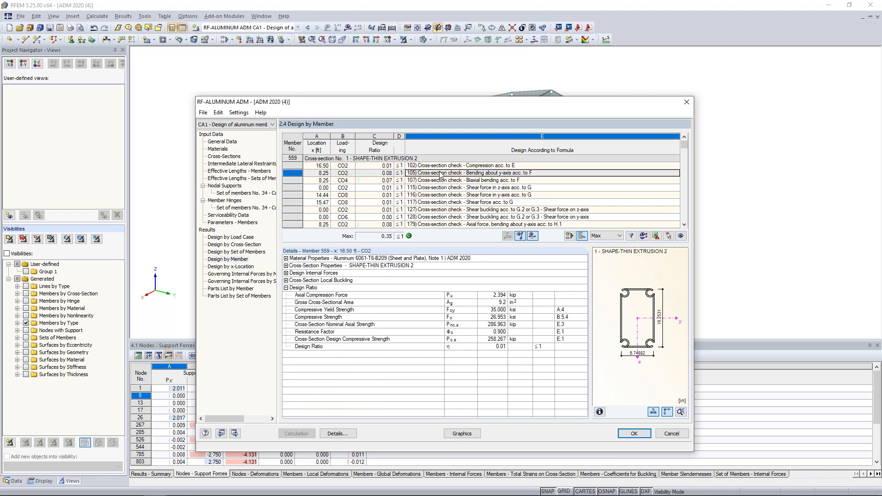
pyautogui.click(441, 180)
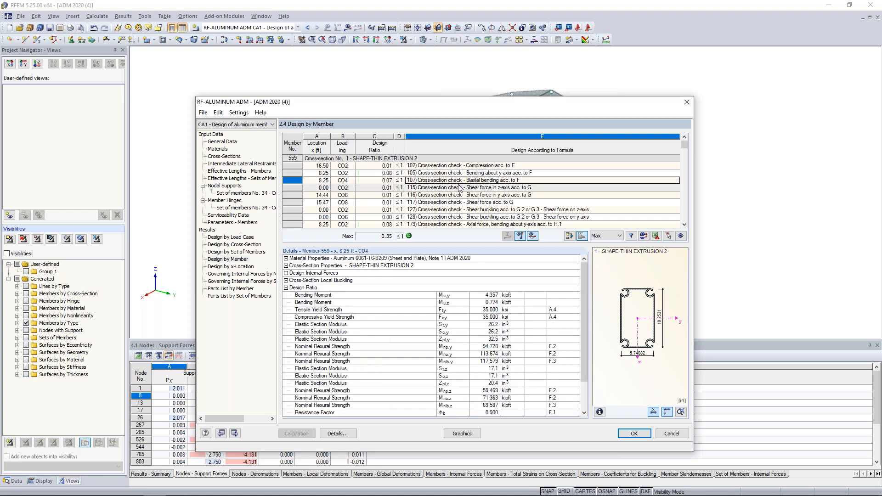
pyautogui.scroll(-2, 459, 187)
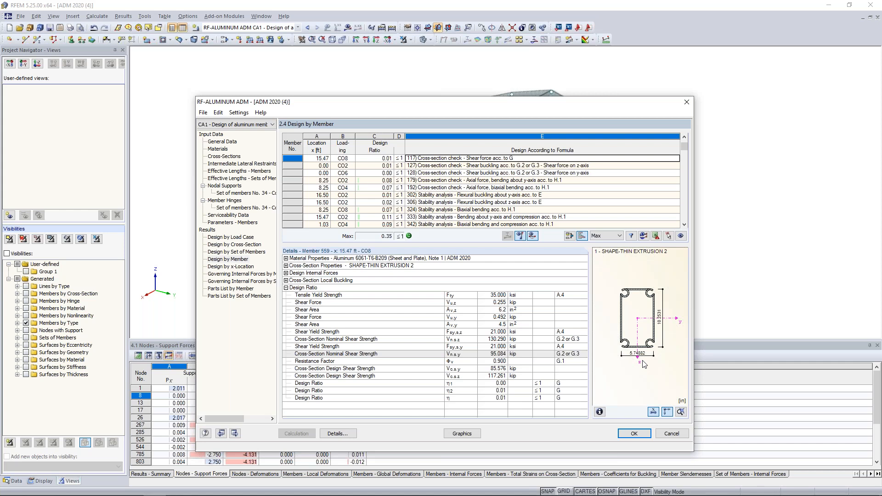
# Expand the cross-section local buckling details of member 559's shear force check 117 and review the individual elements
pyautogui.click(285, 280)
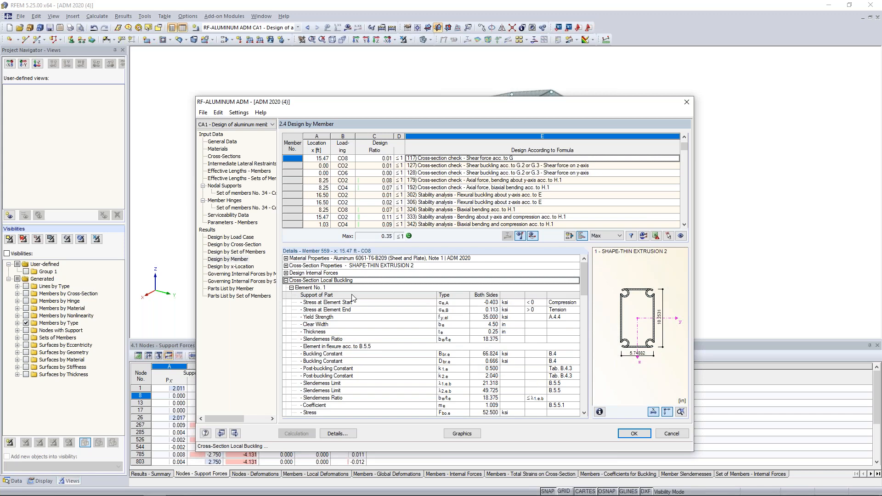
pyautogui.scroll(-2, 352, 297)
pyautogui.scroll(-5, 353, 298)
pyautogui.scroll(-6, 397, 329)
pyautogui.scroll(-2, 397, 329)
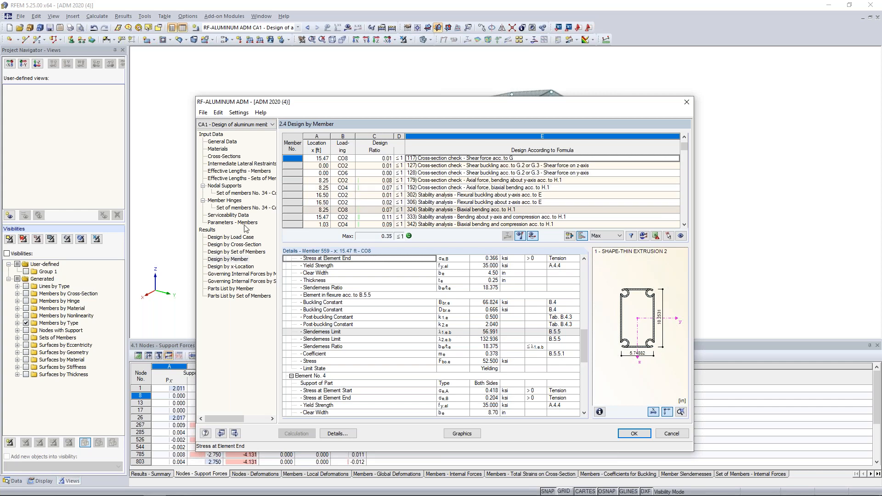
# In the design by set of members, view the mode shape for stability check 333 on member 645 and close the view
pyautogui.click(238, 252)
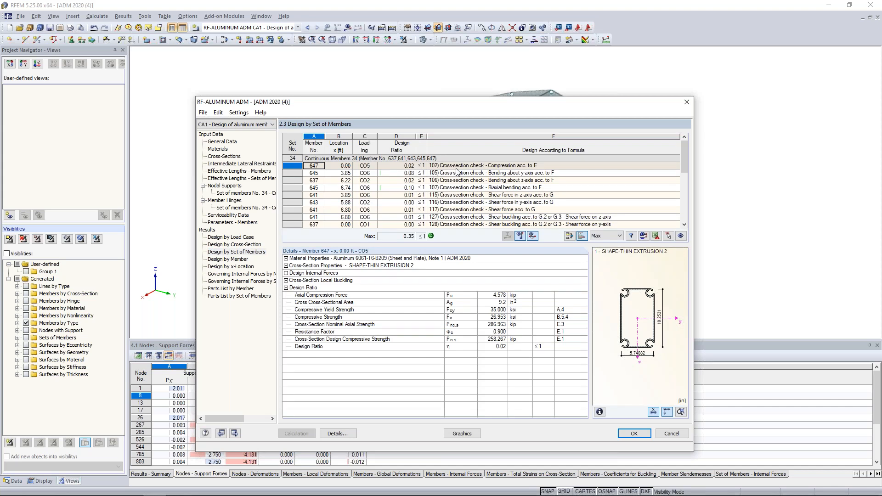
pyautogui.scroll(-4, 507, 180)
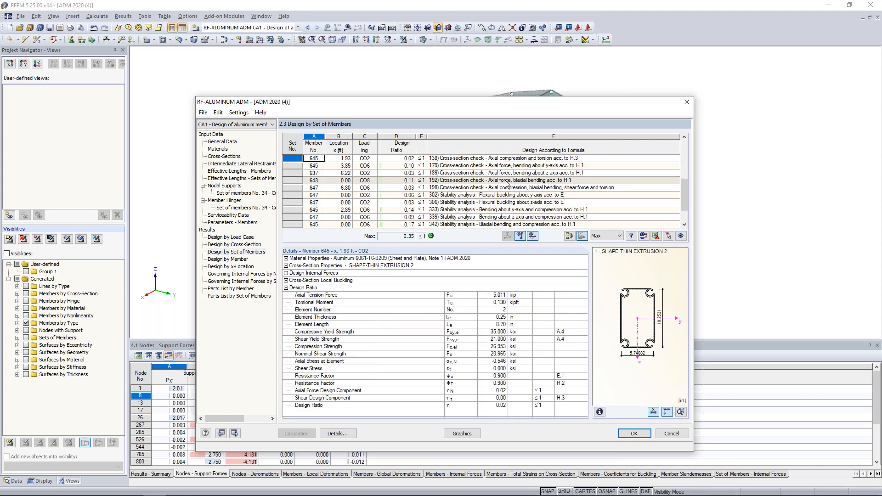
pyautogui.click(477, 209)
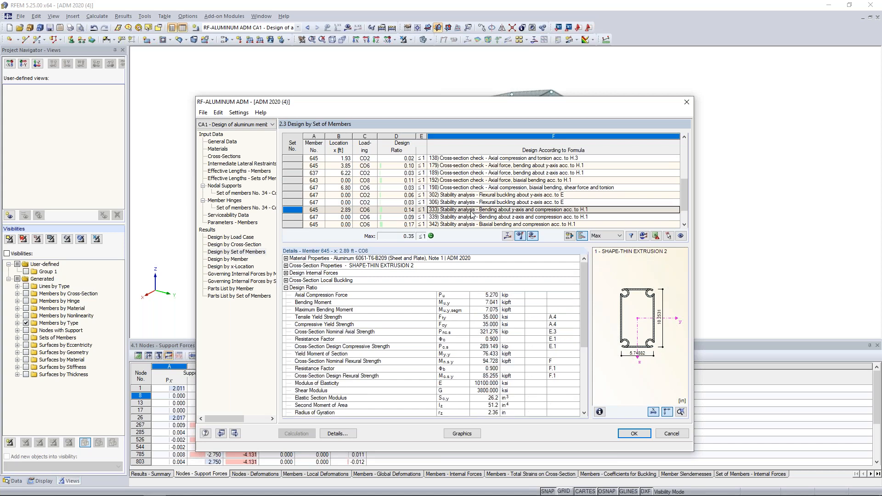
pyautogui.click(507, 237)
pyautogui.keyDown('ctrl'); pyautogui.moveTo(648, 278); pyautogui.dragTo(426, 323, button='middle'); pyautogui.keyUp('ctrl')
pyautogui.scroll(3, 425, 323)
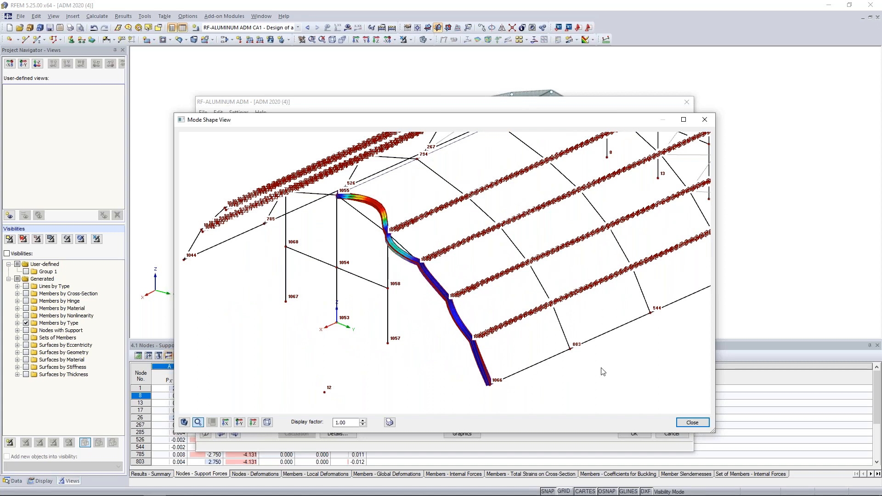
pyautogui.click(692, 426)
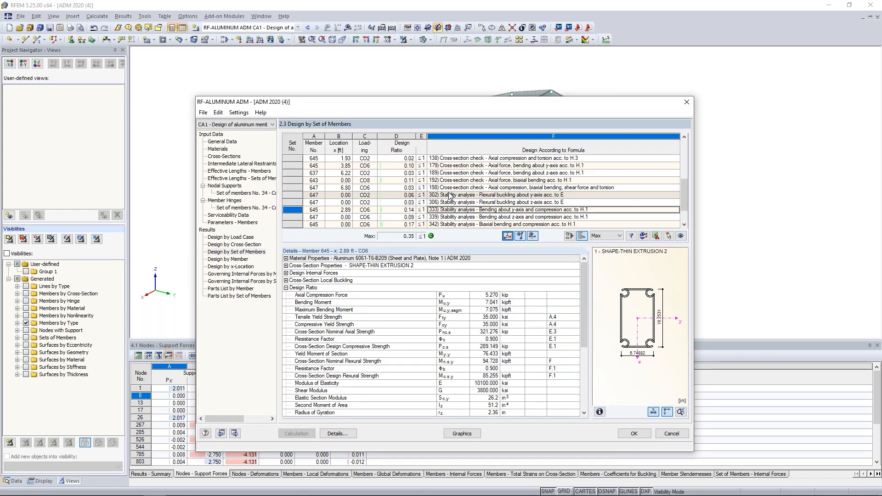
# Return to the design by member and filter the results to the maximum design ratio of each member
pyautogui.click(235, 259)
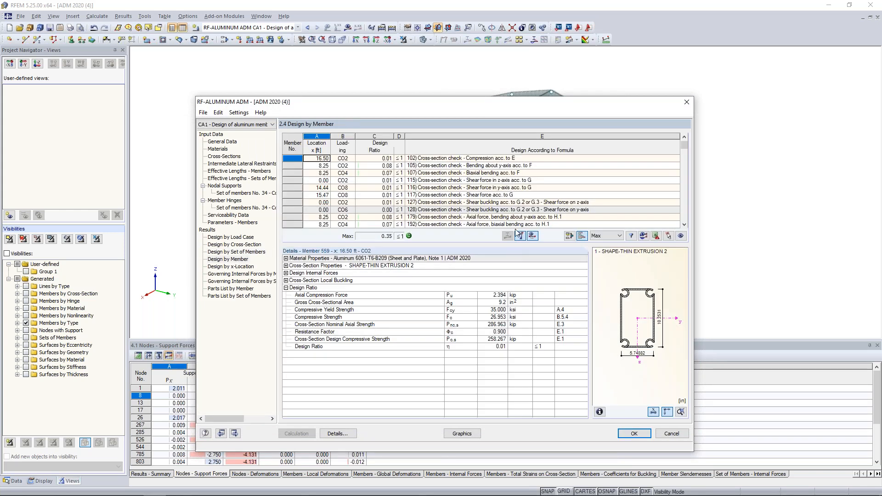
pyautogui.scroll(-4, 515, 180)
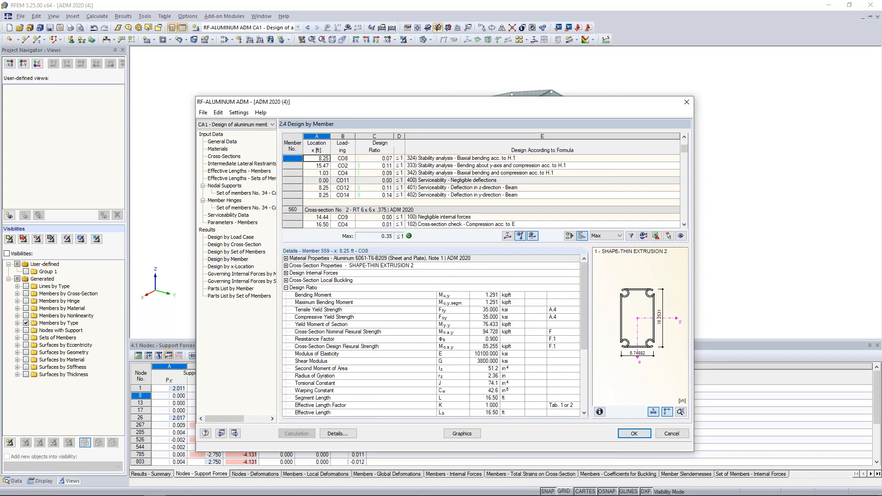
pyautogui.scroll(-1, 482, 190)
pyautogui.click(605, 236)
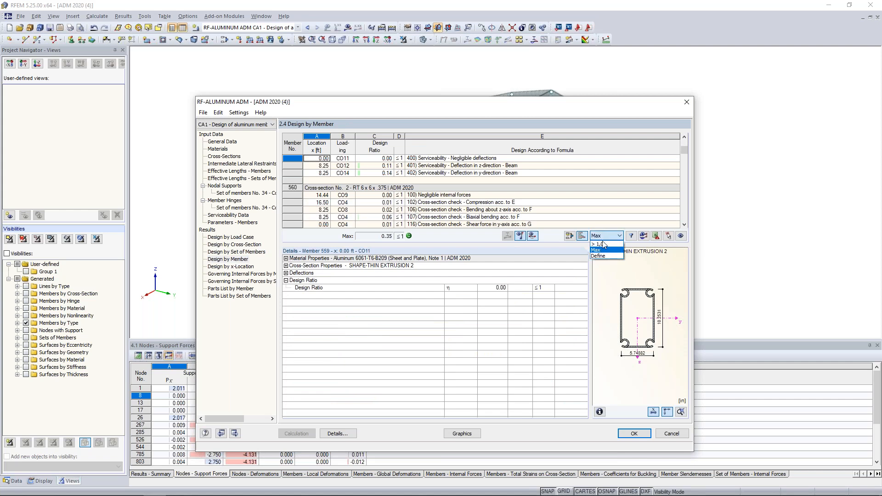
pyautogui.click(597, 250)
pyautogui.click(631, 235)
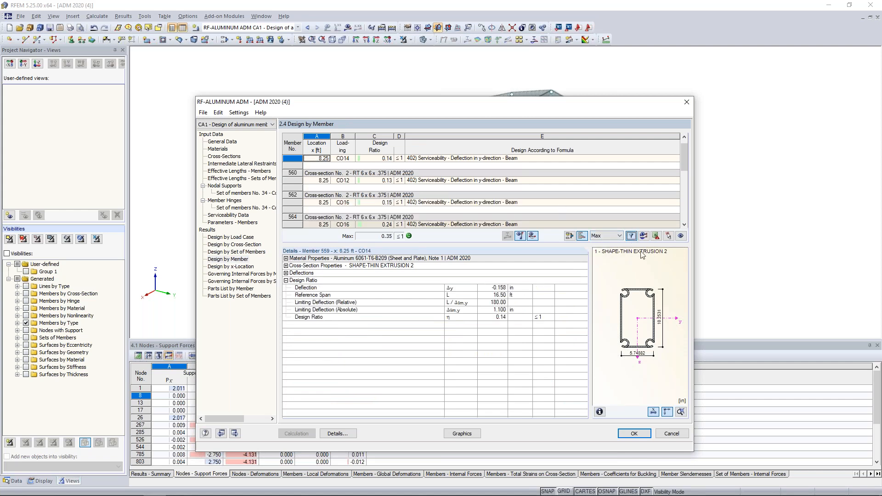
# Review the governing checks of the members through 647, including the details of member 641's stability check
pyautogui.scroll(-3, 501, 181)
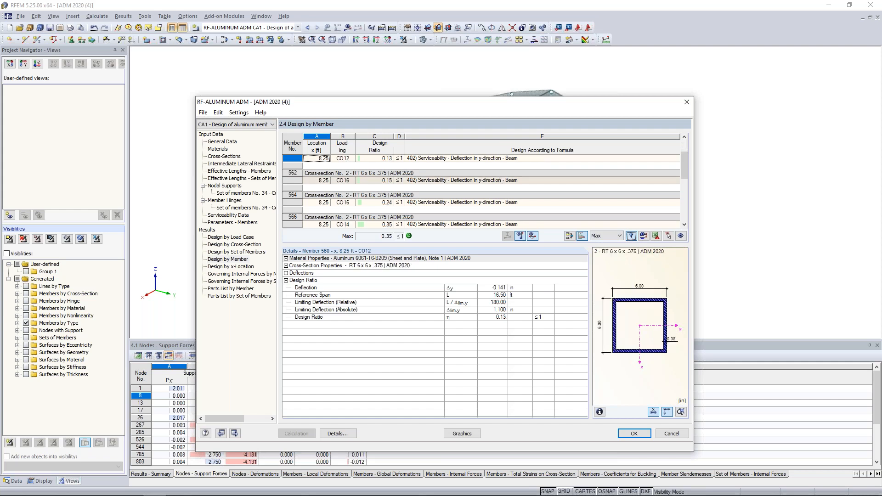
pyautogui.scroll(-1, 482, 190)
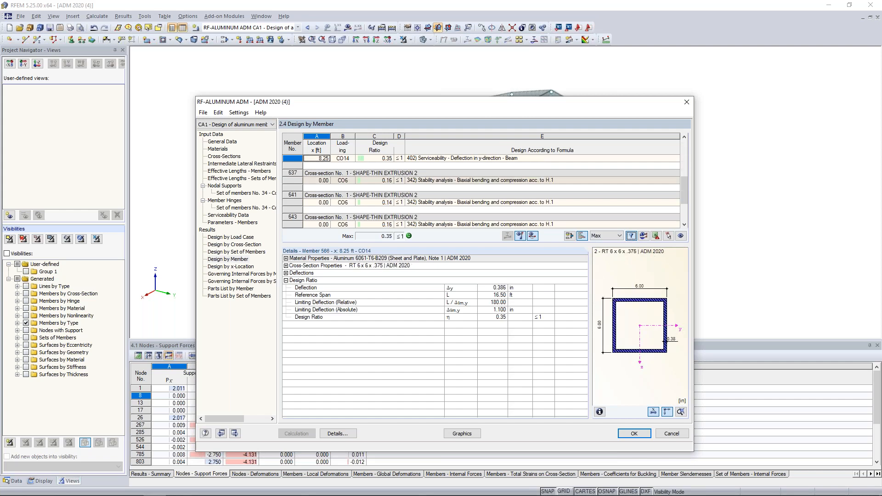
pyautogui.click(491, 202)
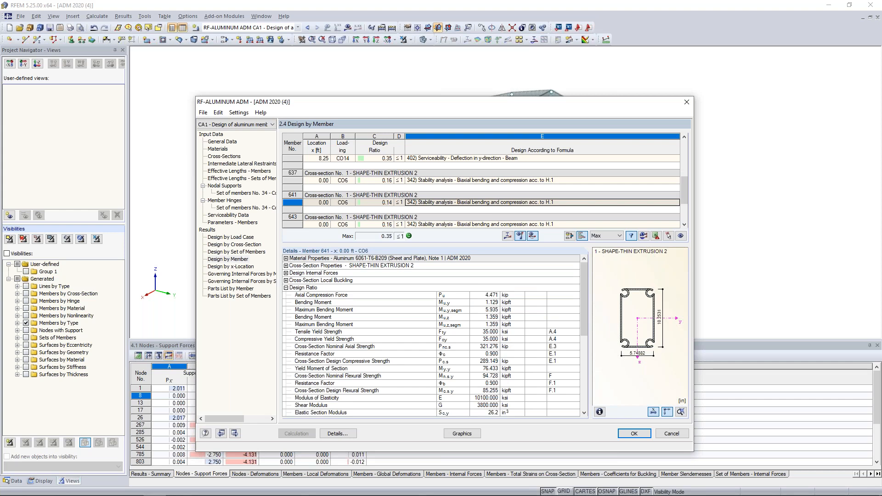
pyautogui.scroll(-2, 489, 208)
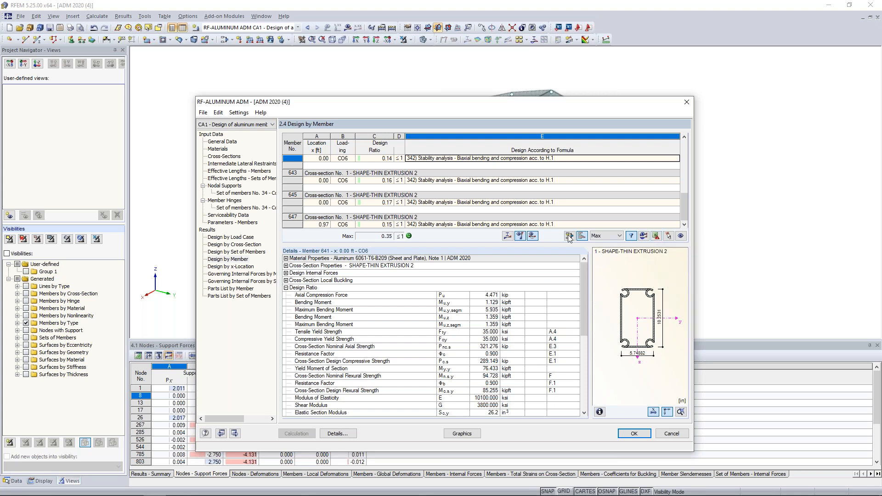
# Check the parts list by member and display the RF-ALUMINUM ADM design ratios graphically on the model
pyautogui.click(243, 289)
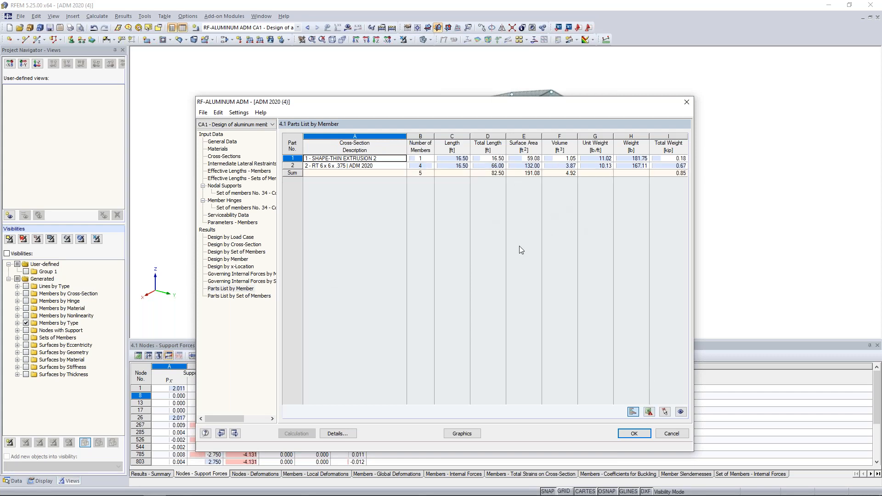
pyautogui.click(462, 433)
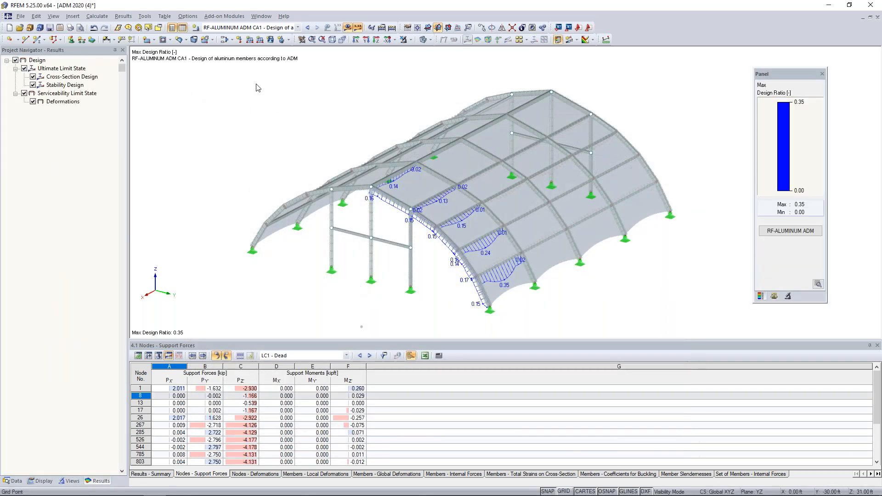
pyautogui.click(237, 28)
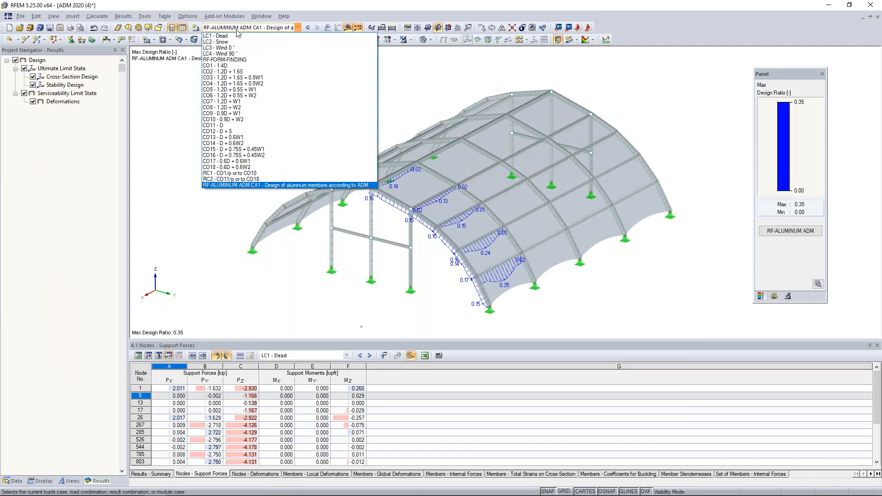
pyautogui.click(237, 219)
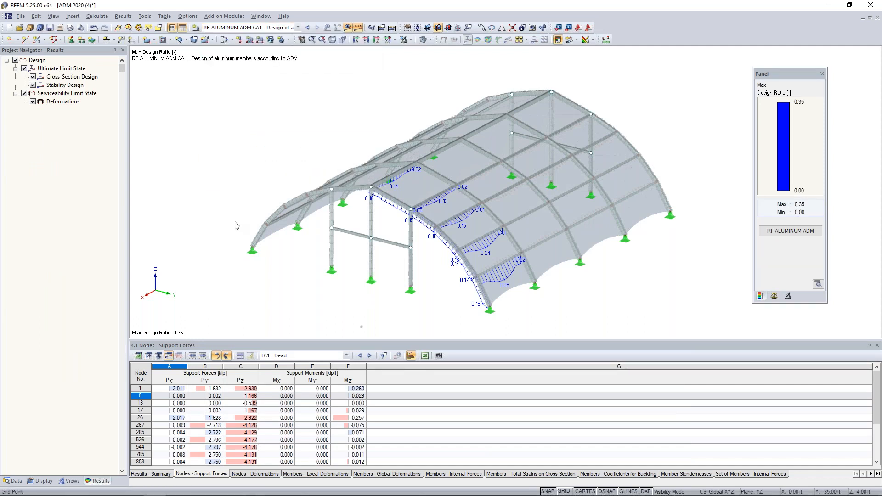
pyautogui.scroll(3, 354, 263)
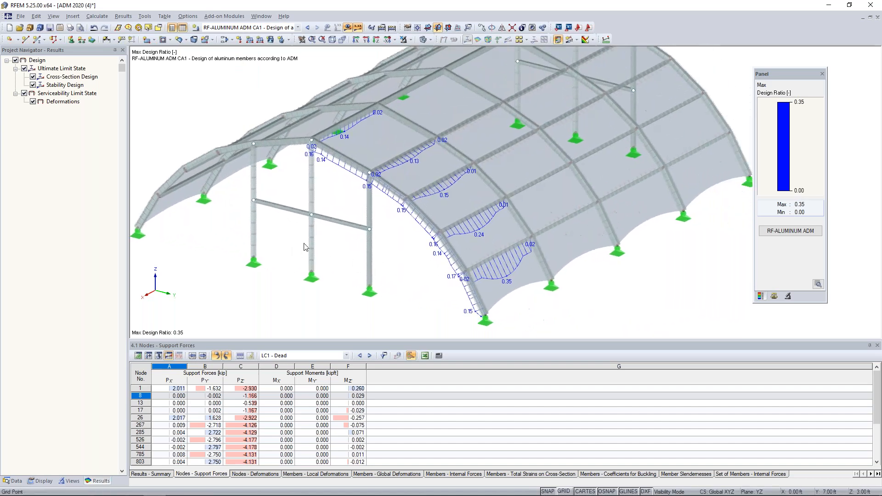
# Compare the ultimate and serviceability limit state ratios on the model, leaving only the serviceability results displayed
pyautogui.click(23, 94)
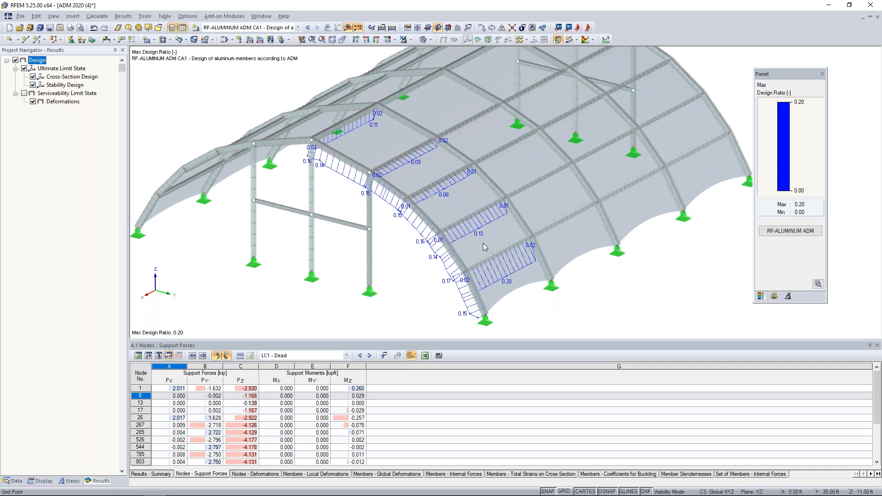
pyautogui.click(24, 93)
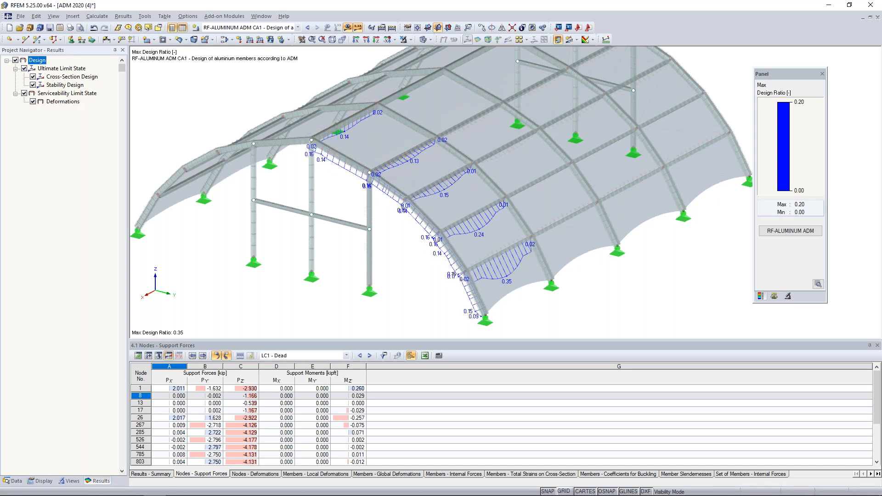
pyautogui.click(24, 69)
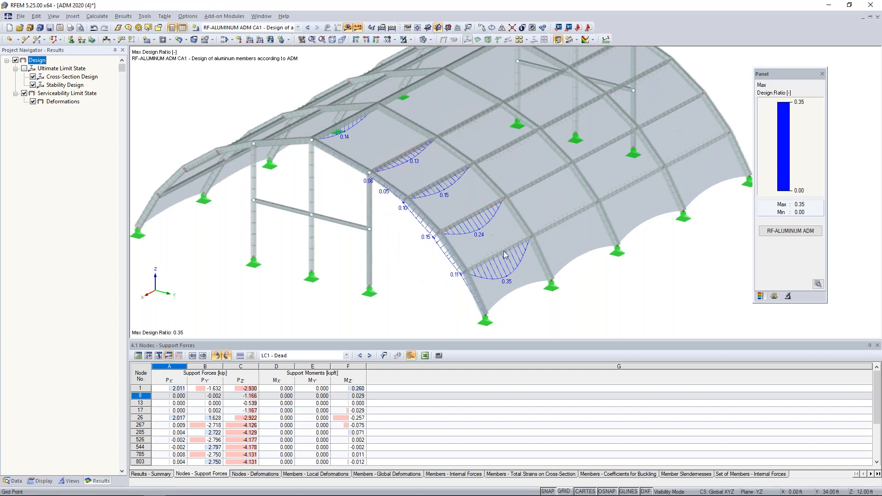
pyautogui.moveTo(495, 260)
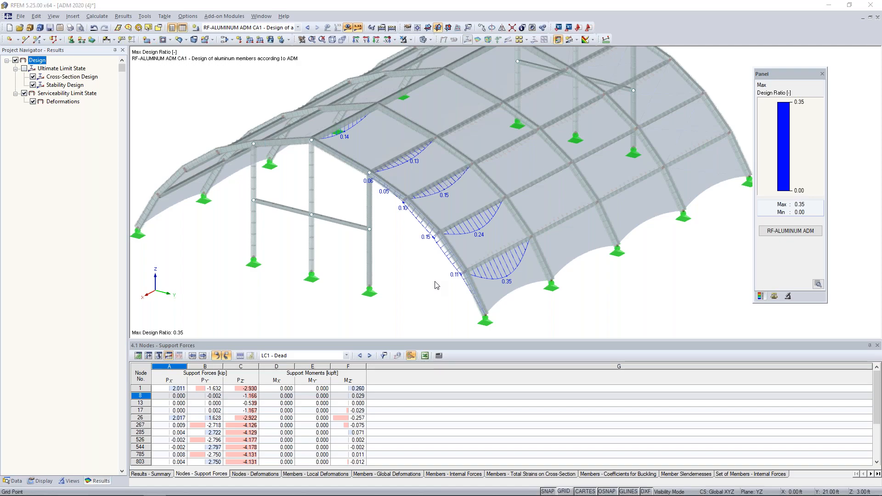
# Switch to the ADM 2020 Member Design webinar presentation in PowerPoint
pyautogui.press('super+Tab')
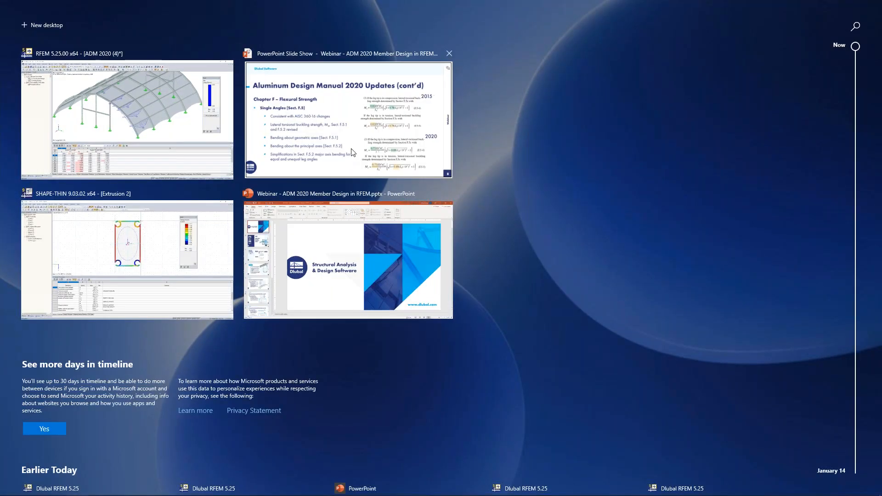
pyautogui.click(378, 263)
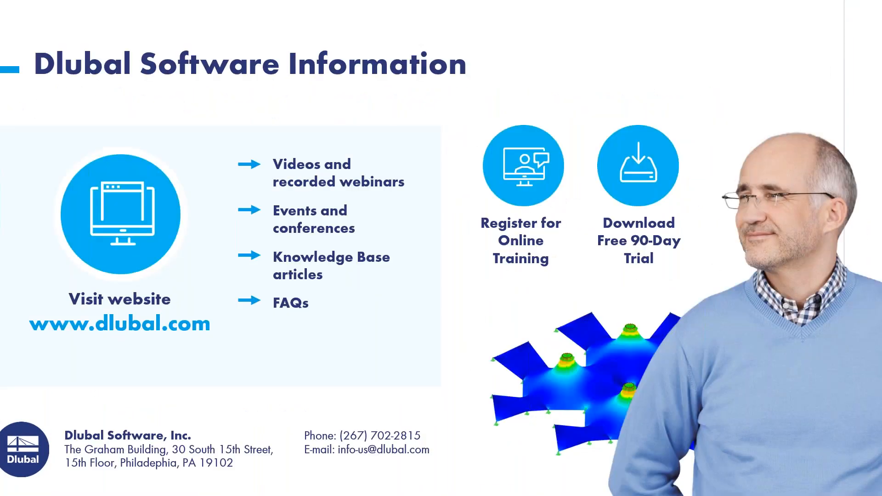